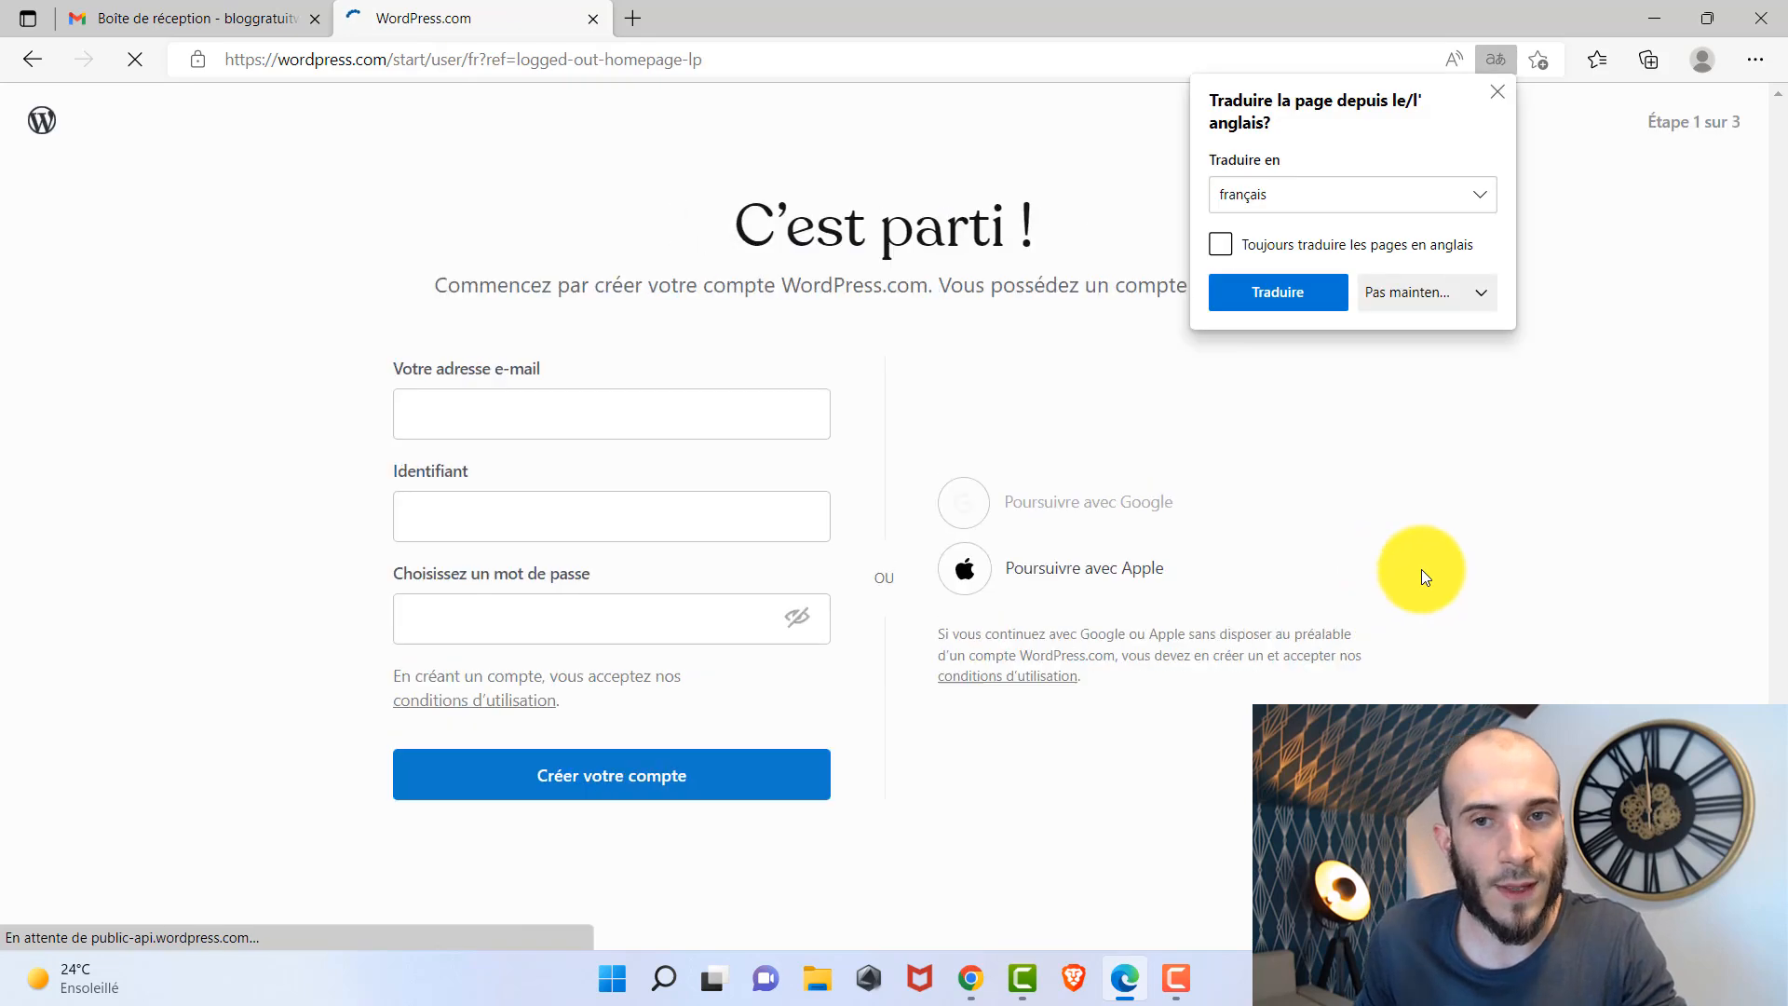
# Dismiss the page translation offer and fill in the account's e-mail address in the sign-up form.
pyautogui.click(1494, 96)
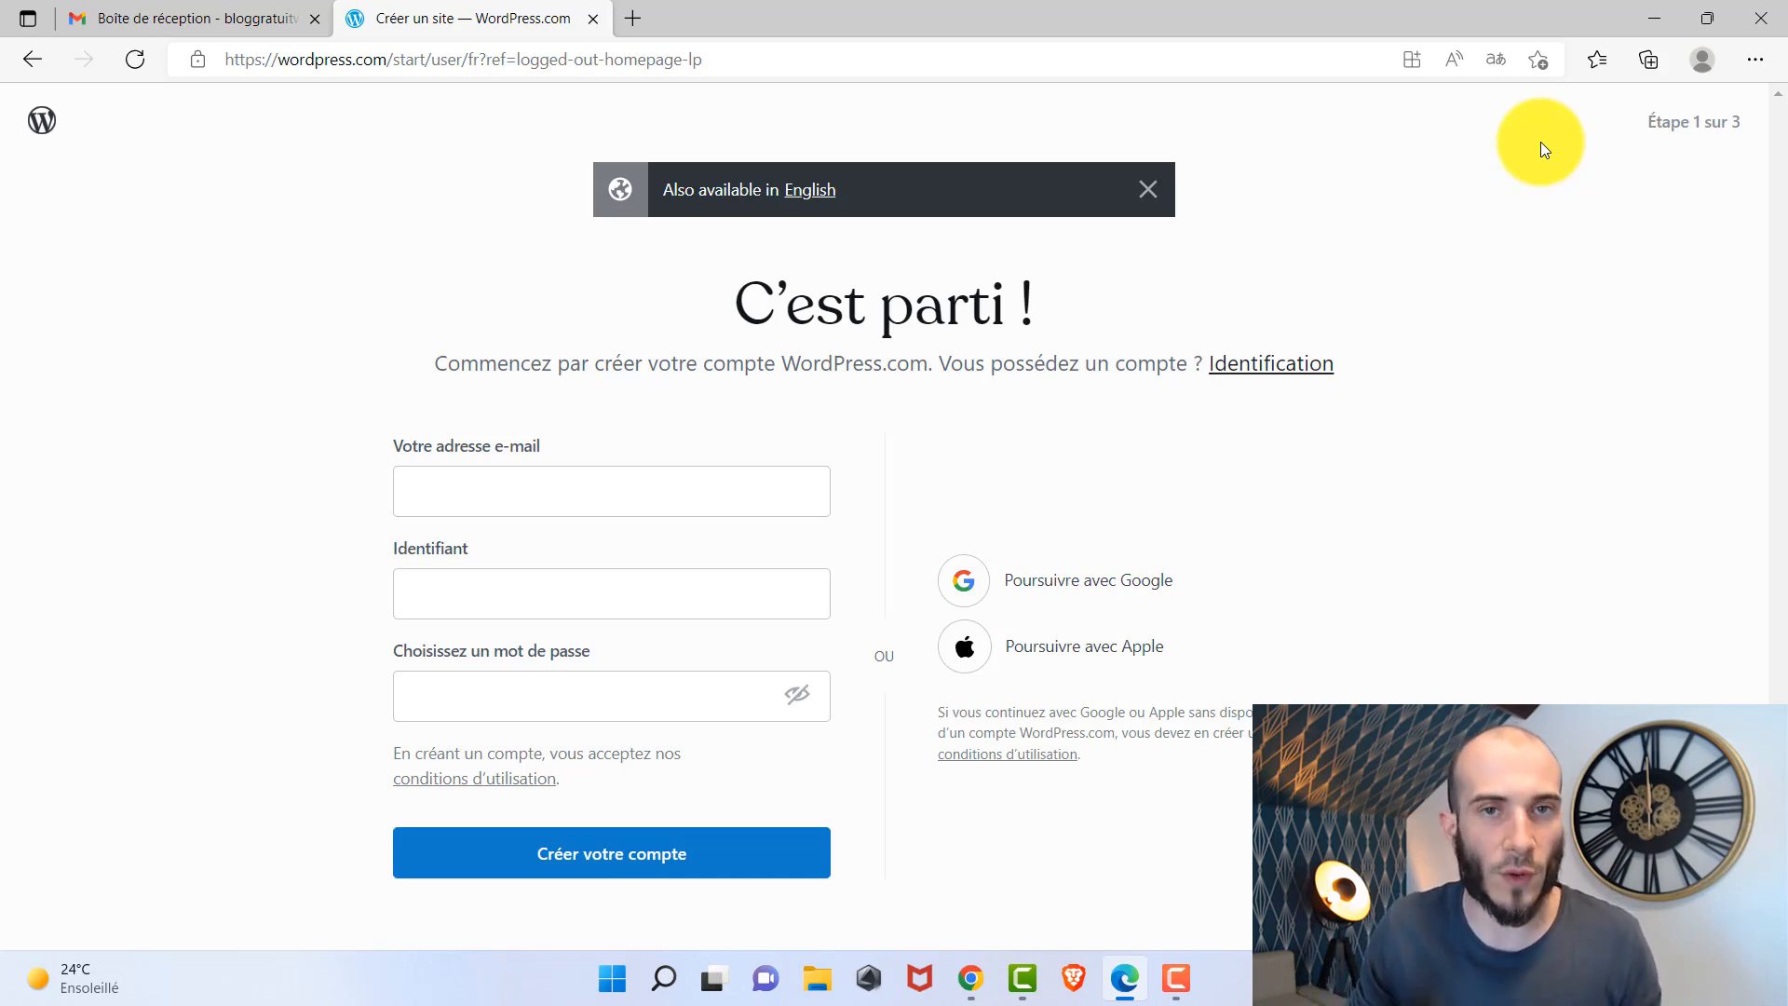
pyautogui.click(524, 483)
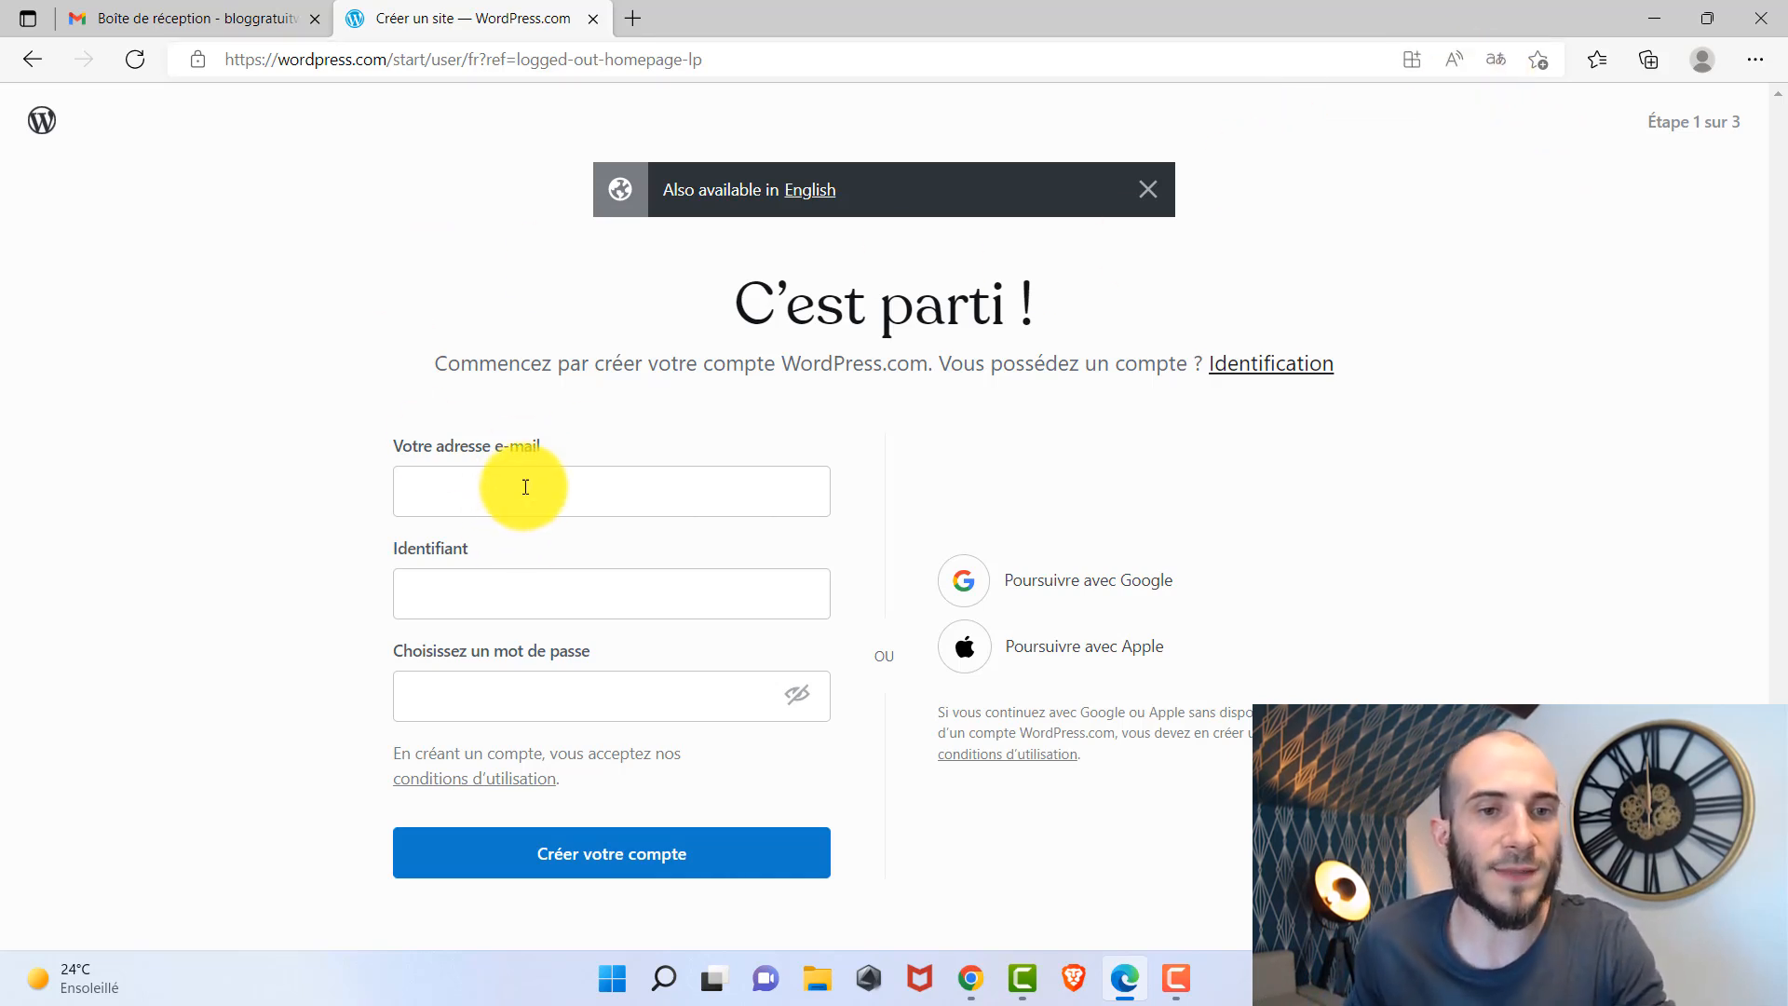
pyautogui.hotkey('ctrl', 'v')
pyautogui.click(360, 479)
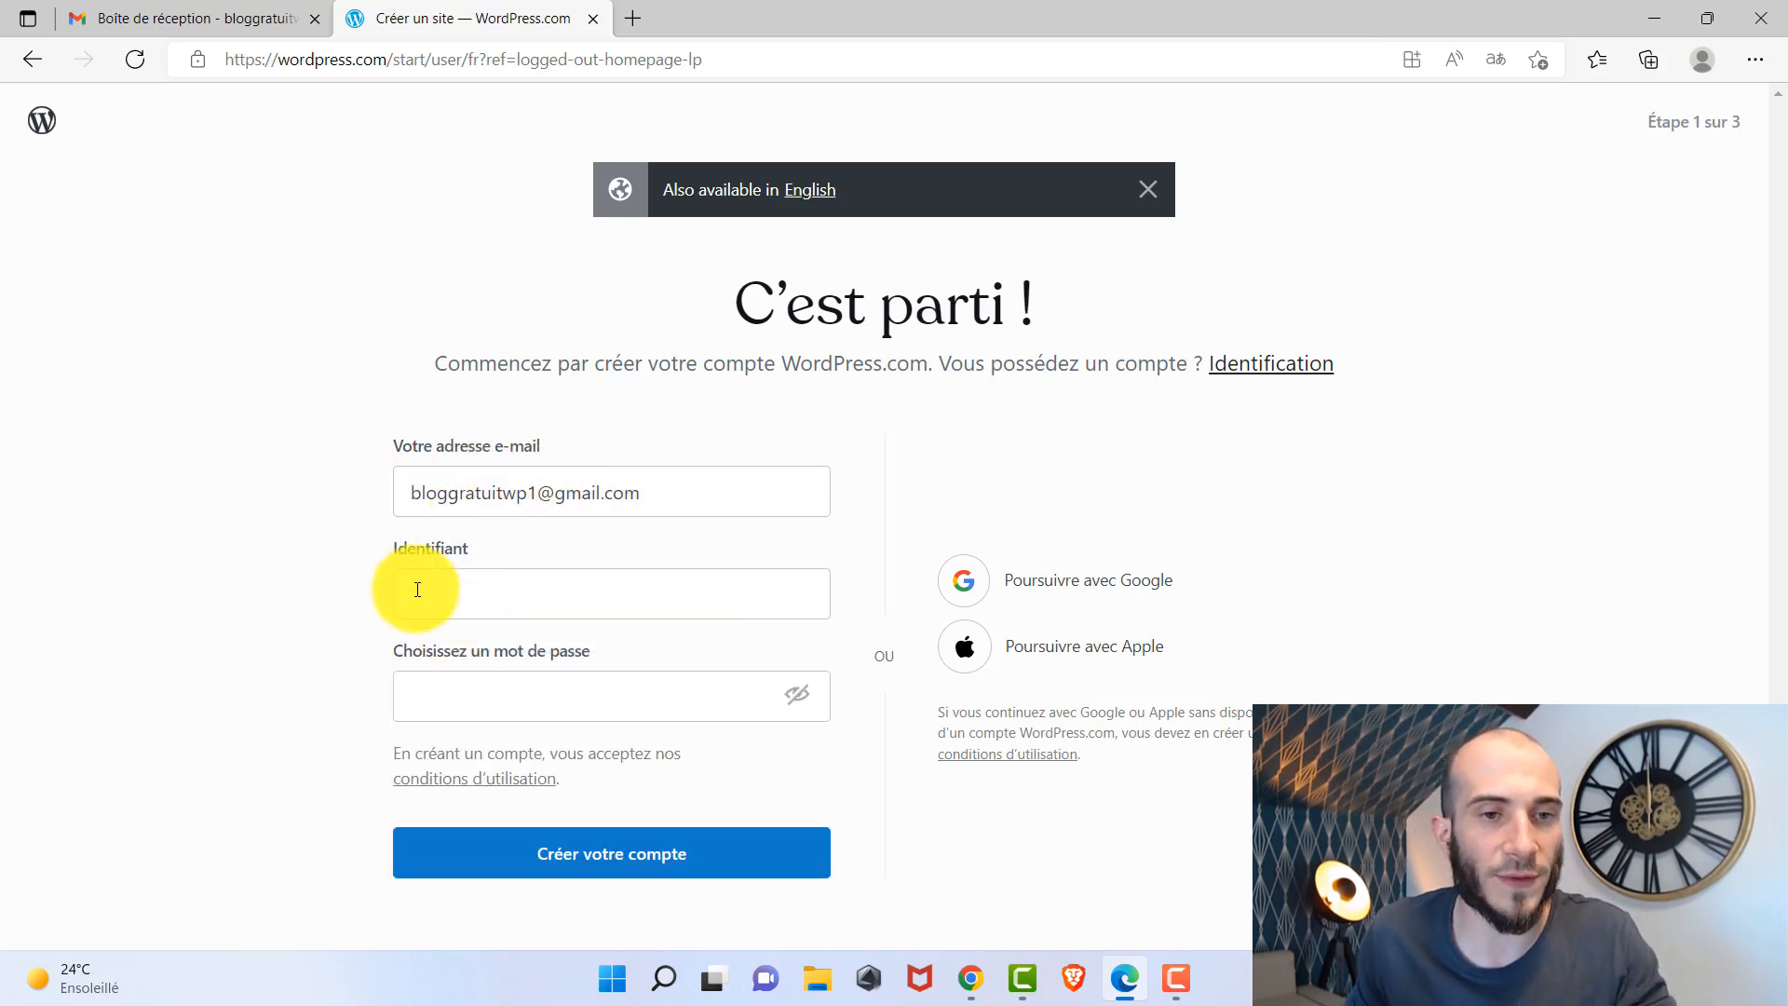
# Enter monpremierblog1234 as the username for the new account.
pyautogui.click(519, 600)
pyautogui.write('mo')
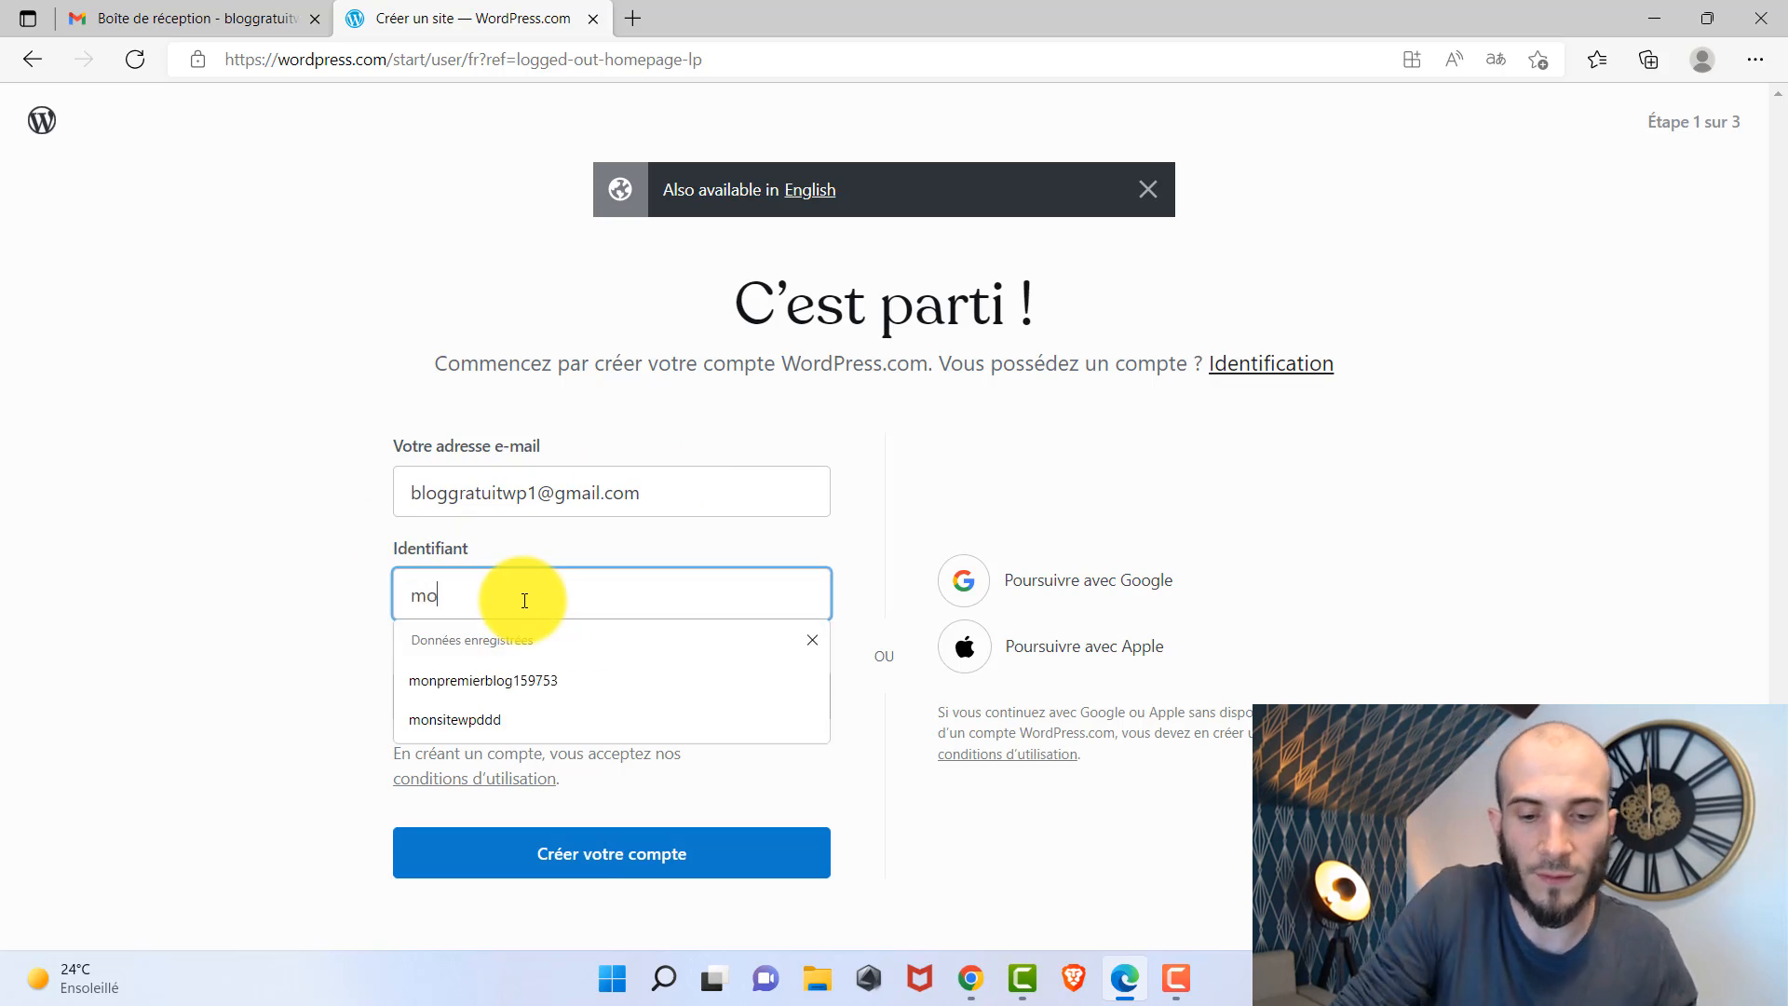
pyautogui.write('npr')
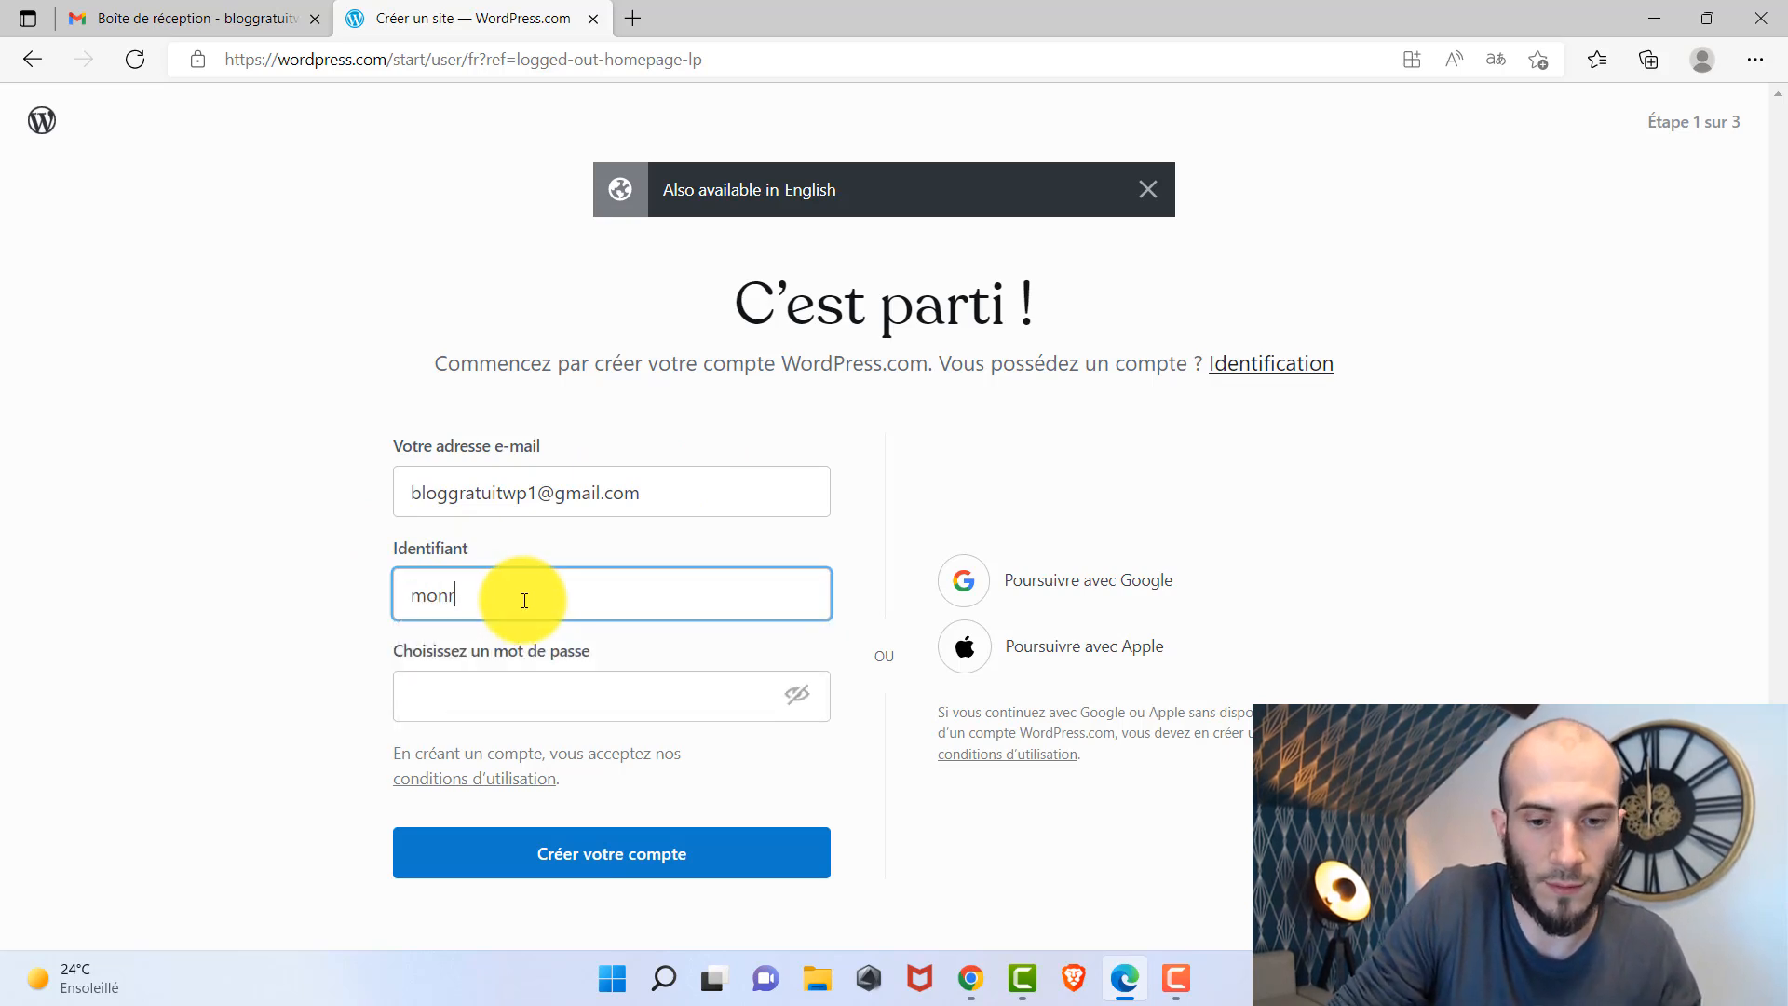
pyautogui.write('emierblog1234')
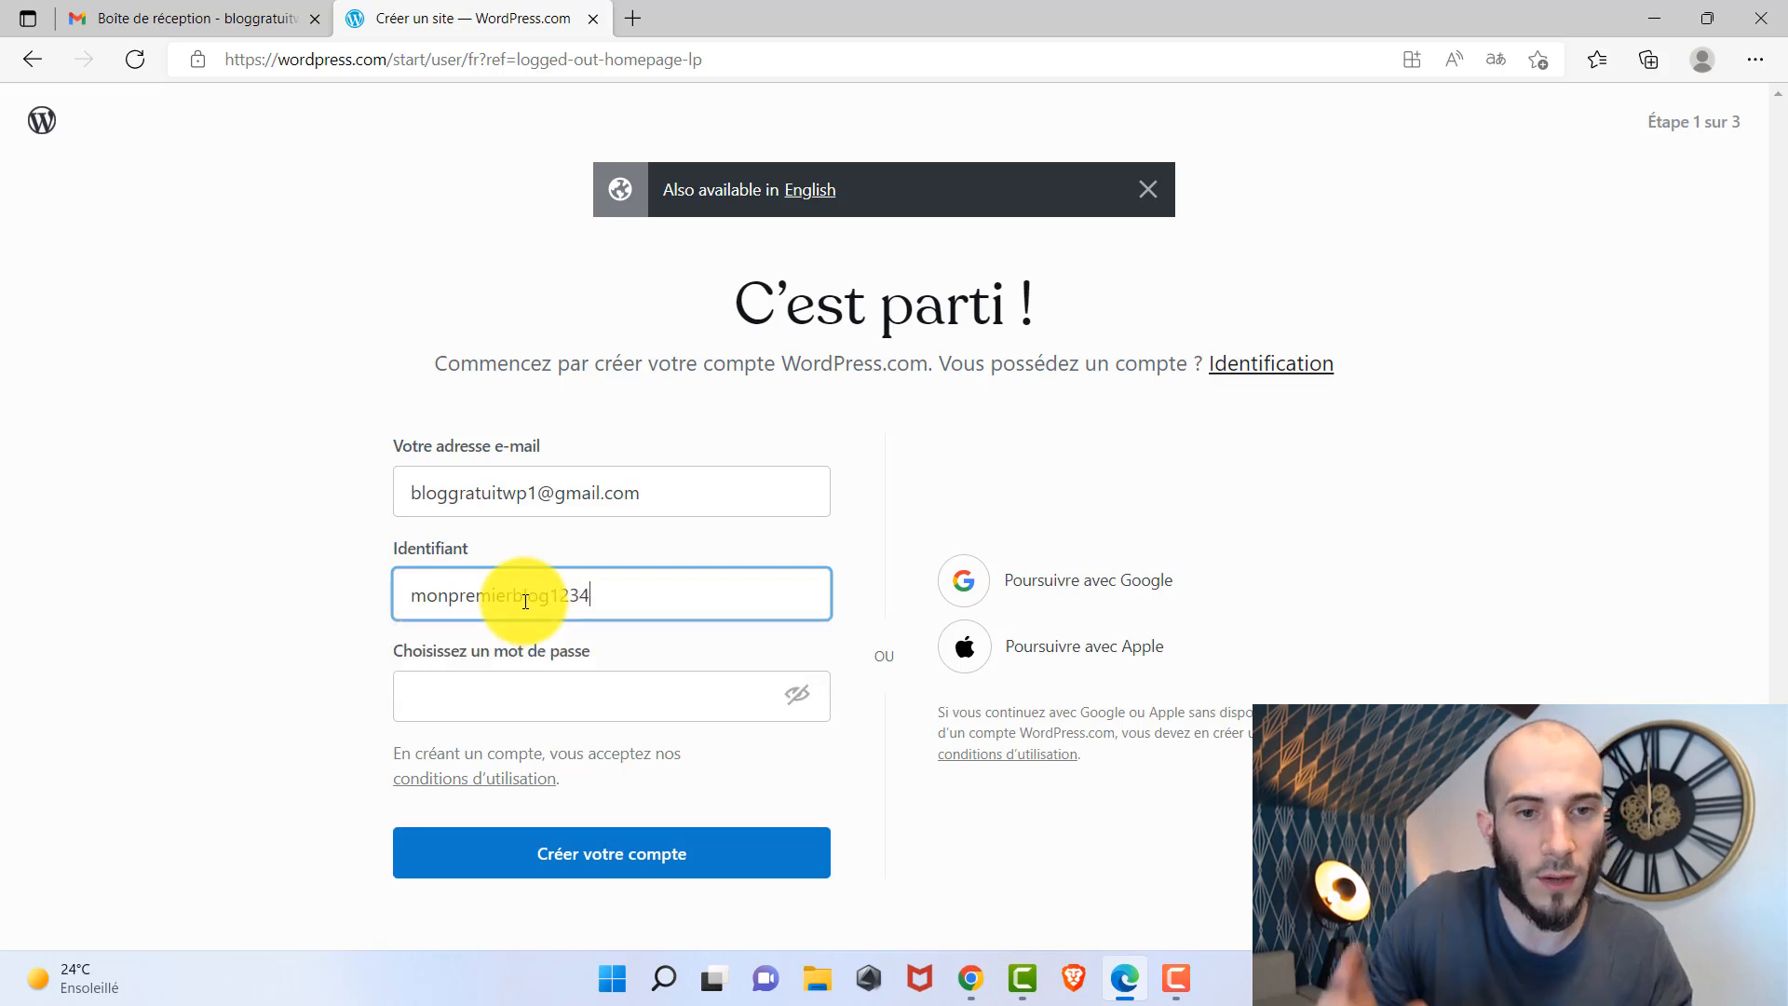
# Enter the account password and create the account, without saving the password in the browser.
pyautogui.click(484, 699)
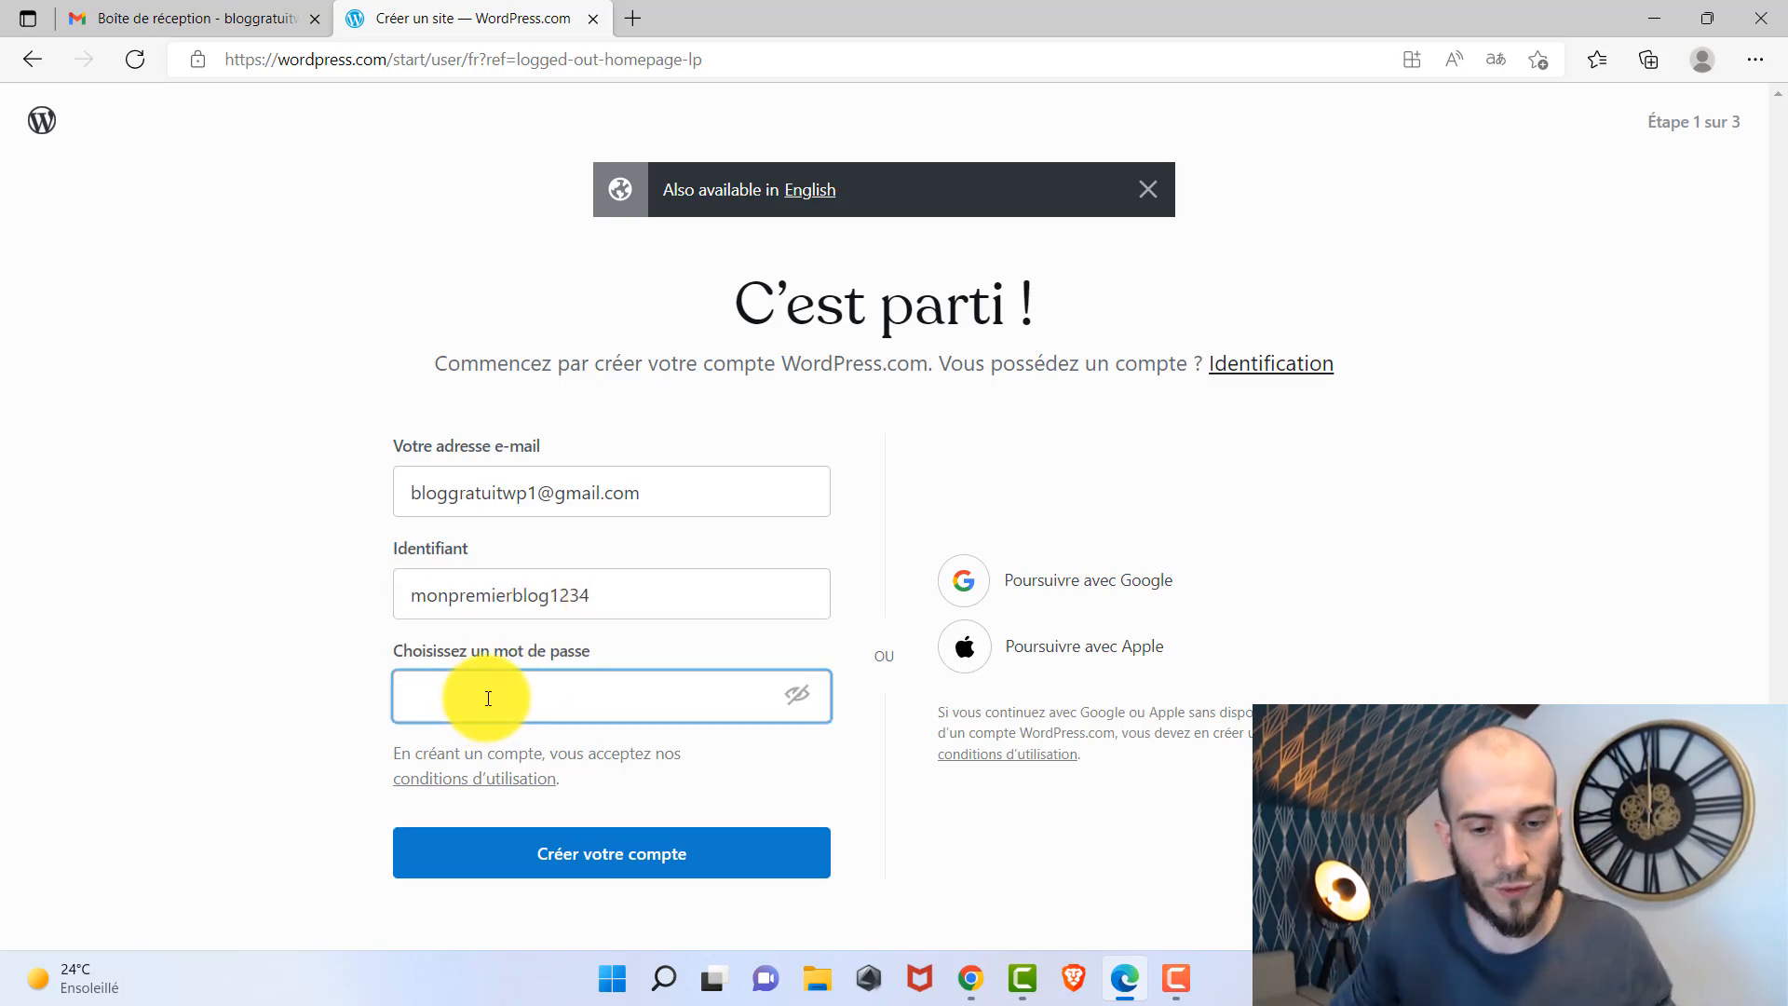
pyautogui.write('•••••••••••')
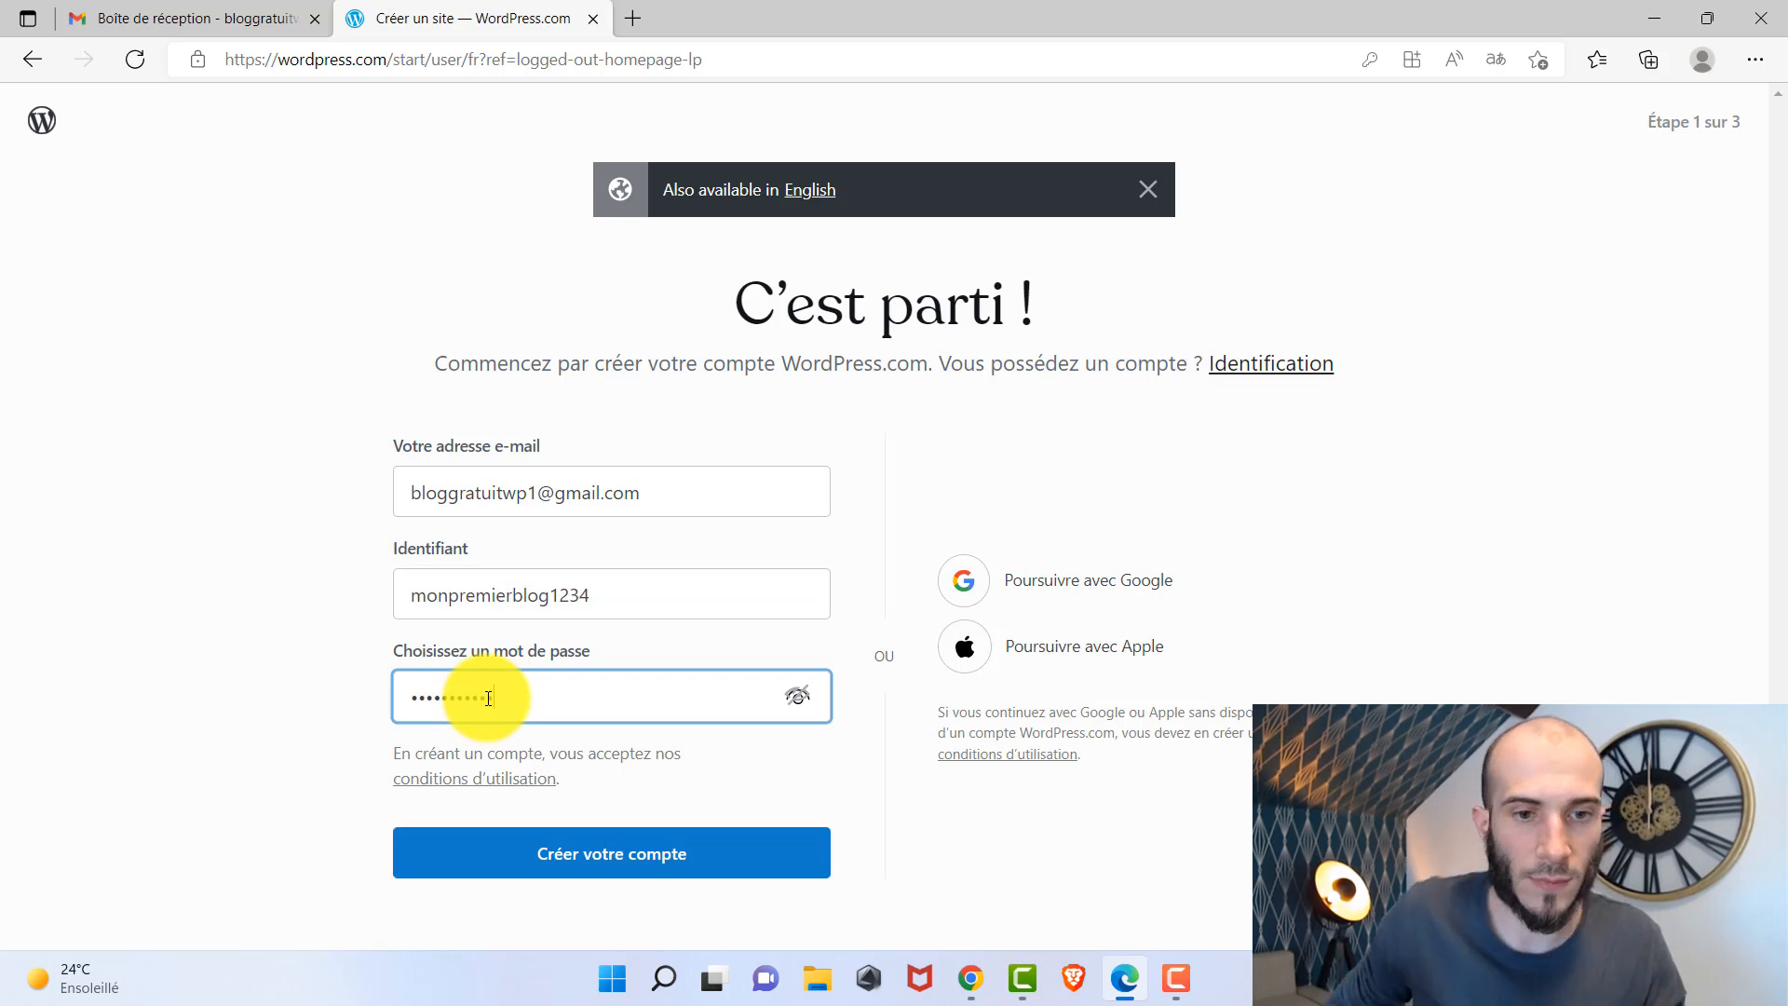
pyautogui.click(671, 850)
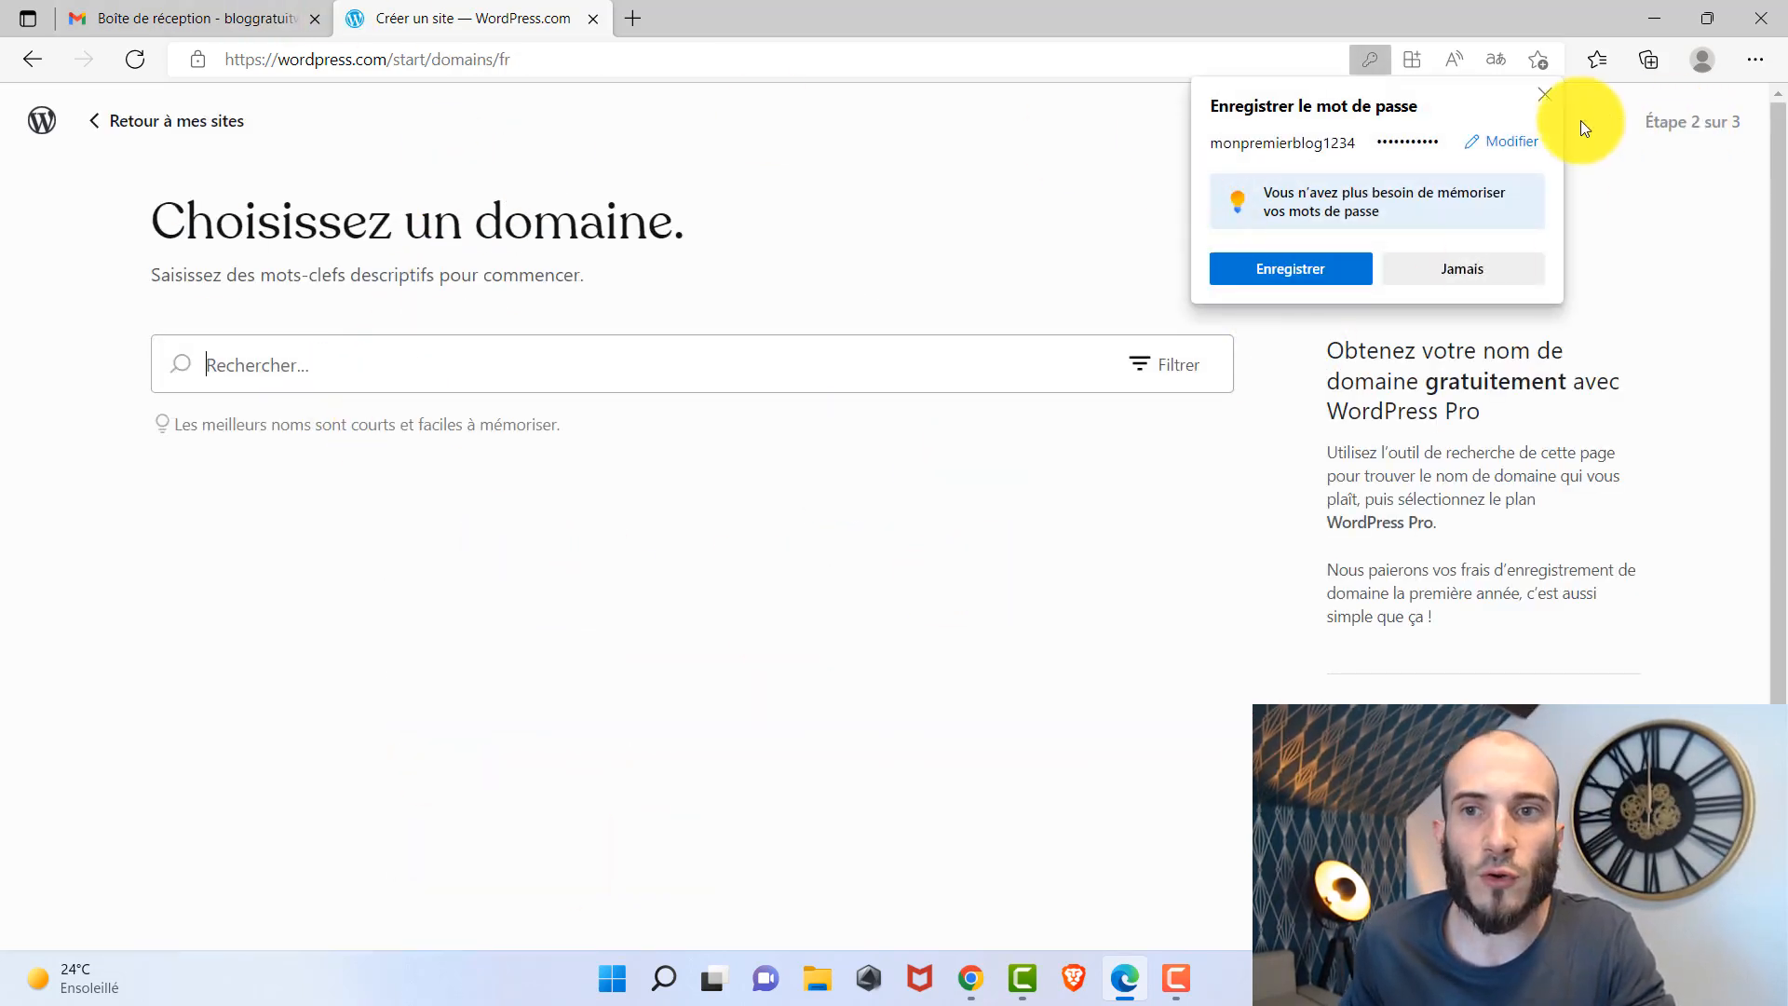
pyautogui.click(1545, 94)
# Open the WordPress.com activation message in the Gmail inbox and confirm the account's e-mail address.
pyautogui.click(233, 19)
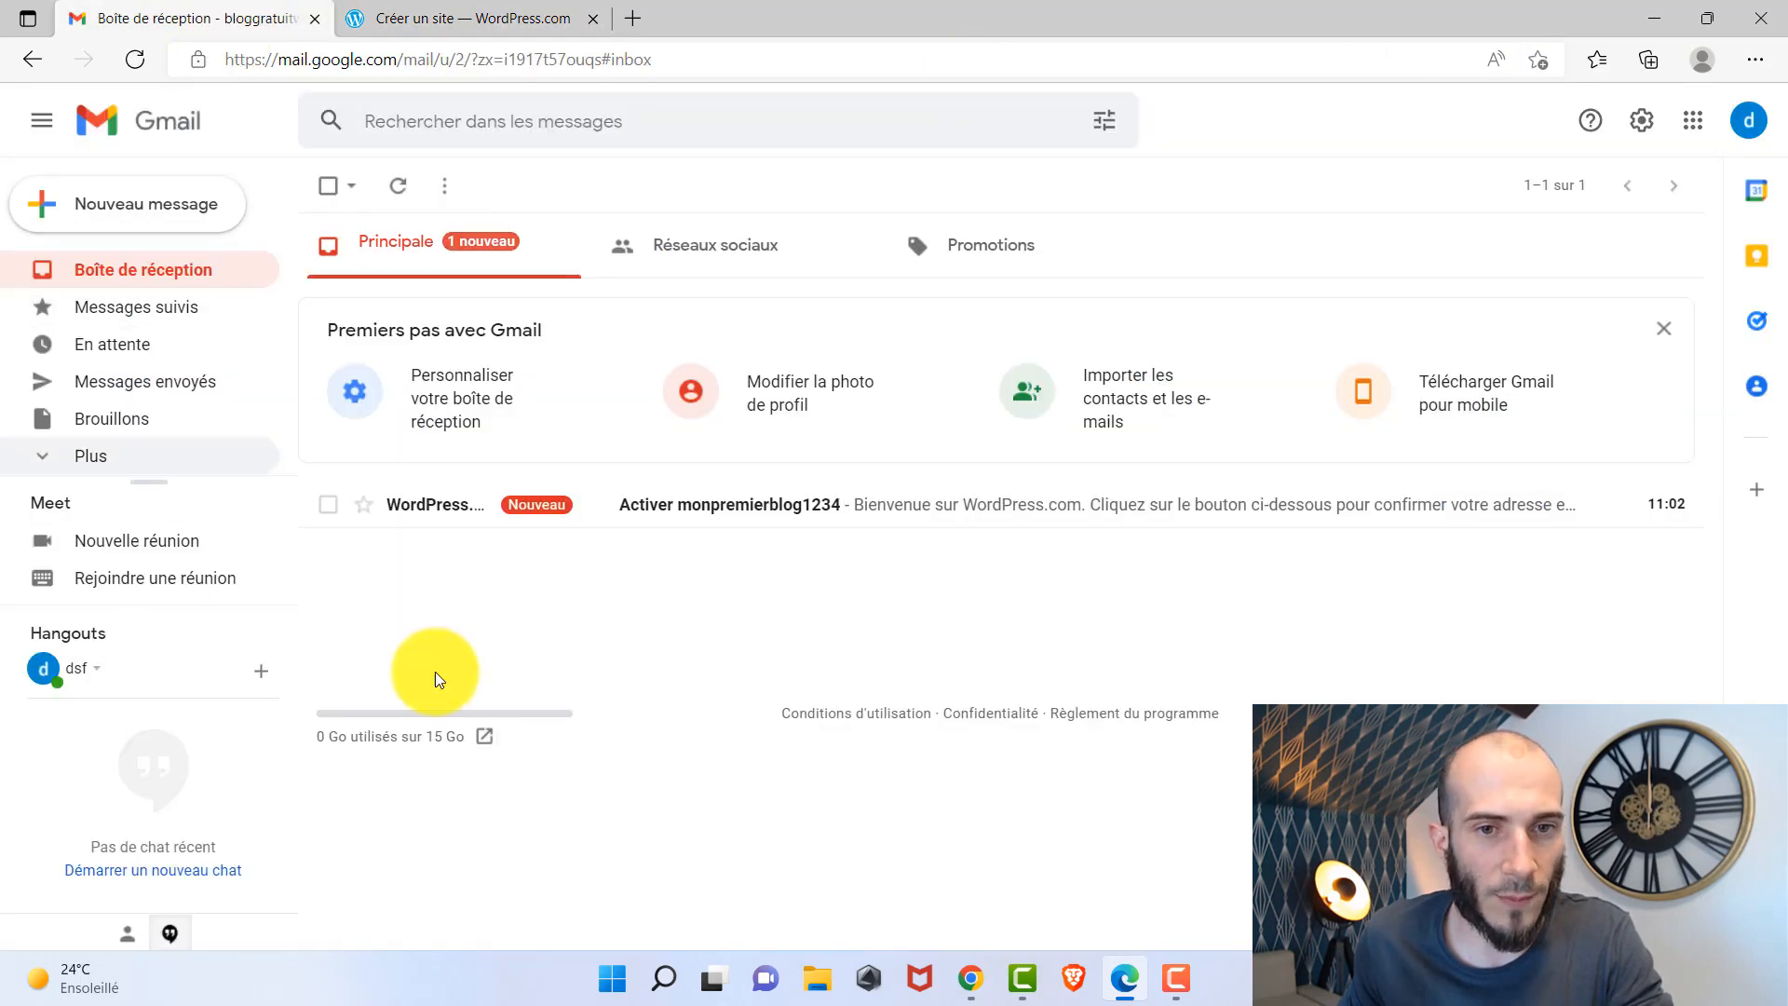
pyautogui.click(719, 504)
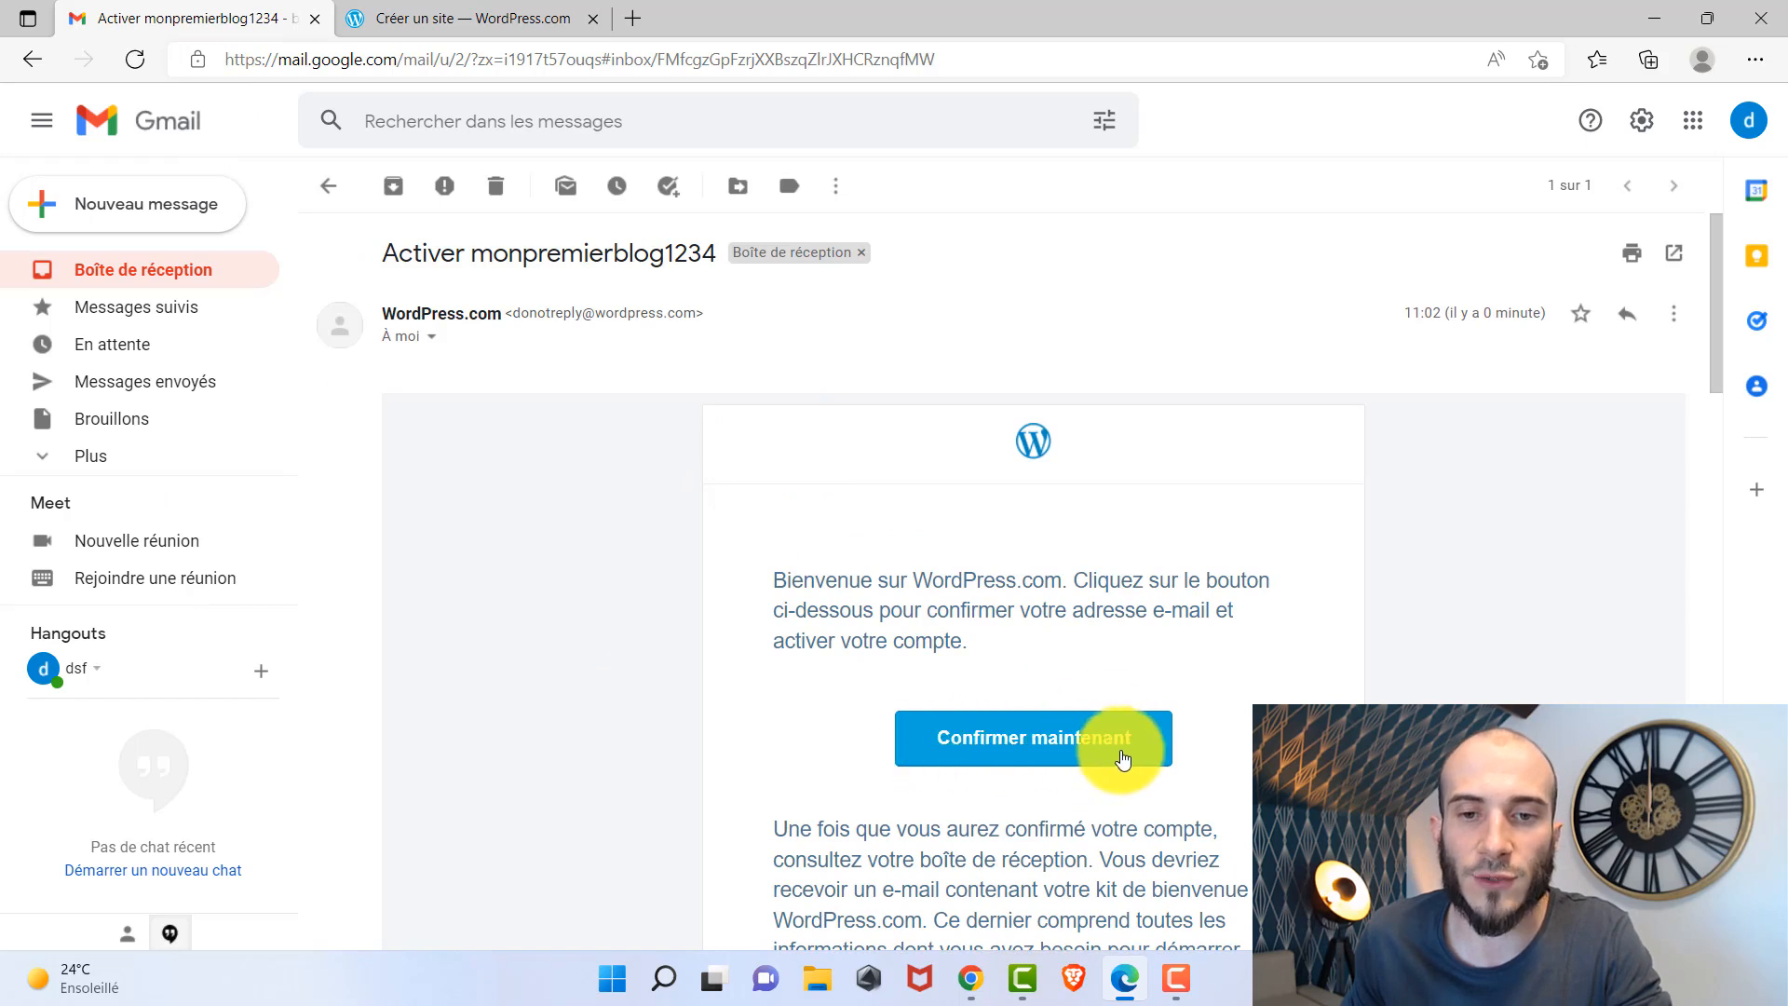
pyautogui.click(1036, 742)
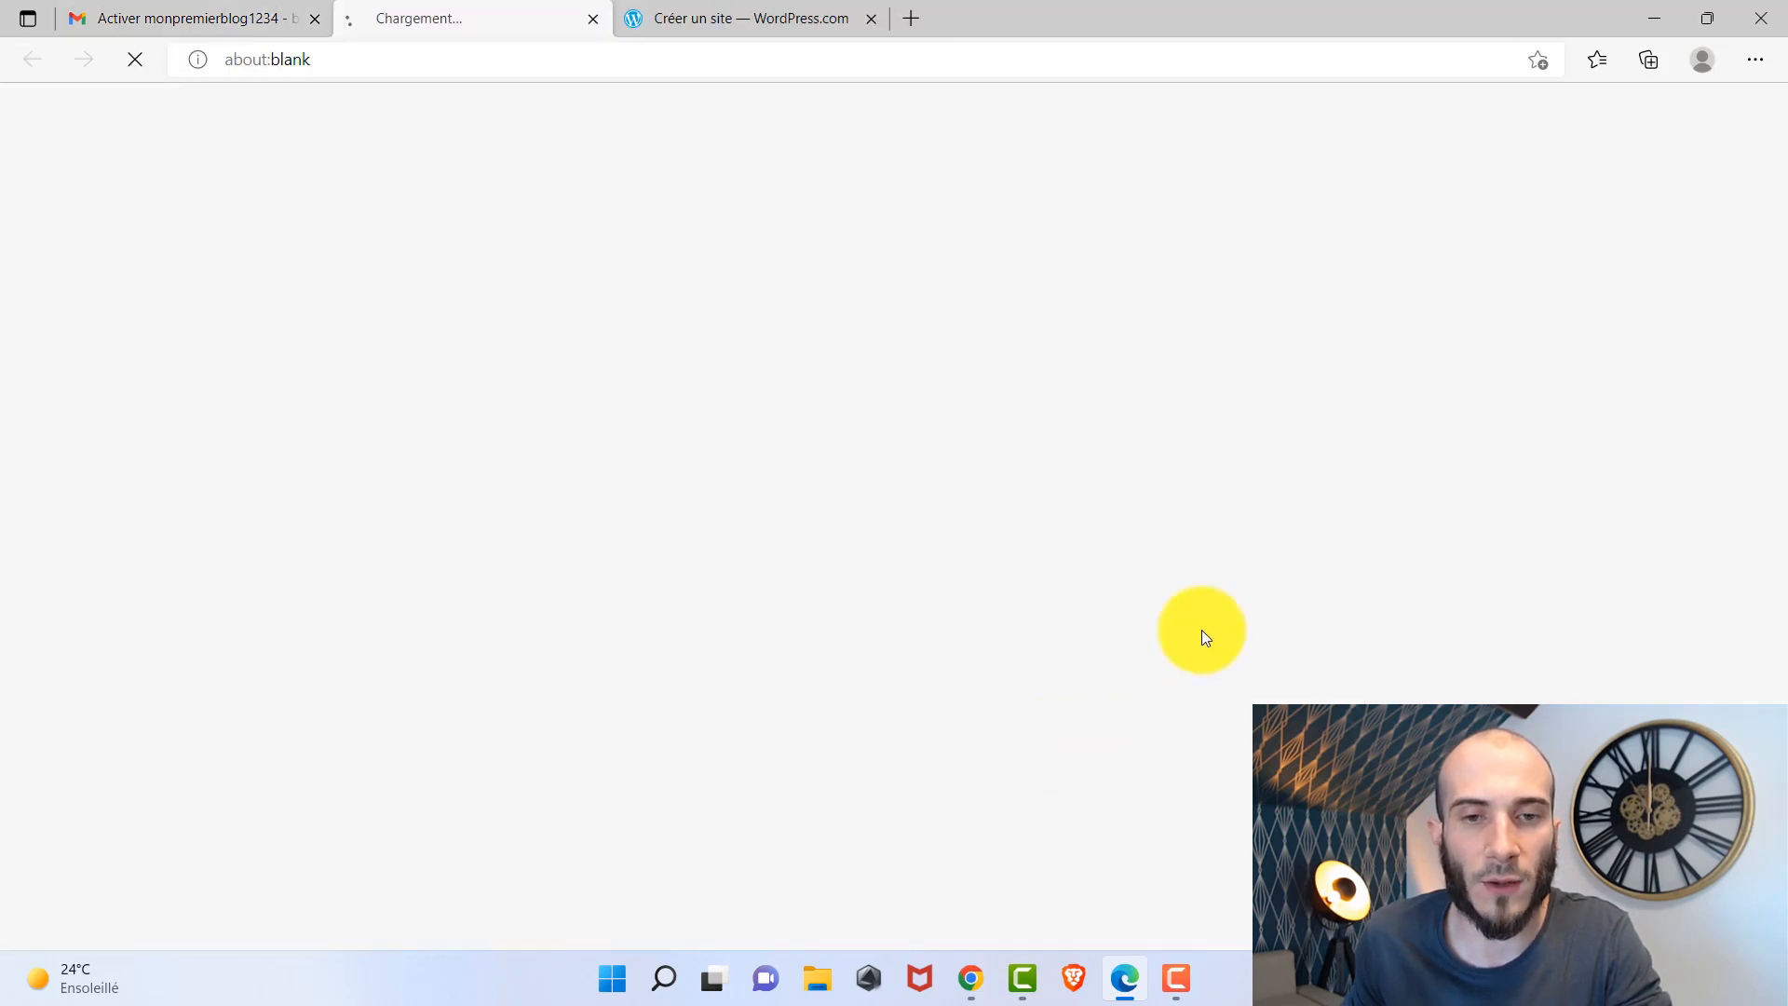
# Return to the WordPress.com site setup, search for the domain huileessentielbio and select the free huileessentielbio.wordpress.com address.
pyautogui.click(707, 18)
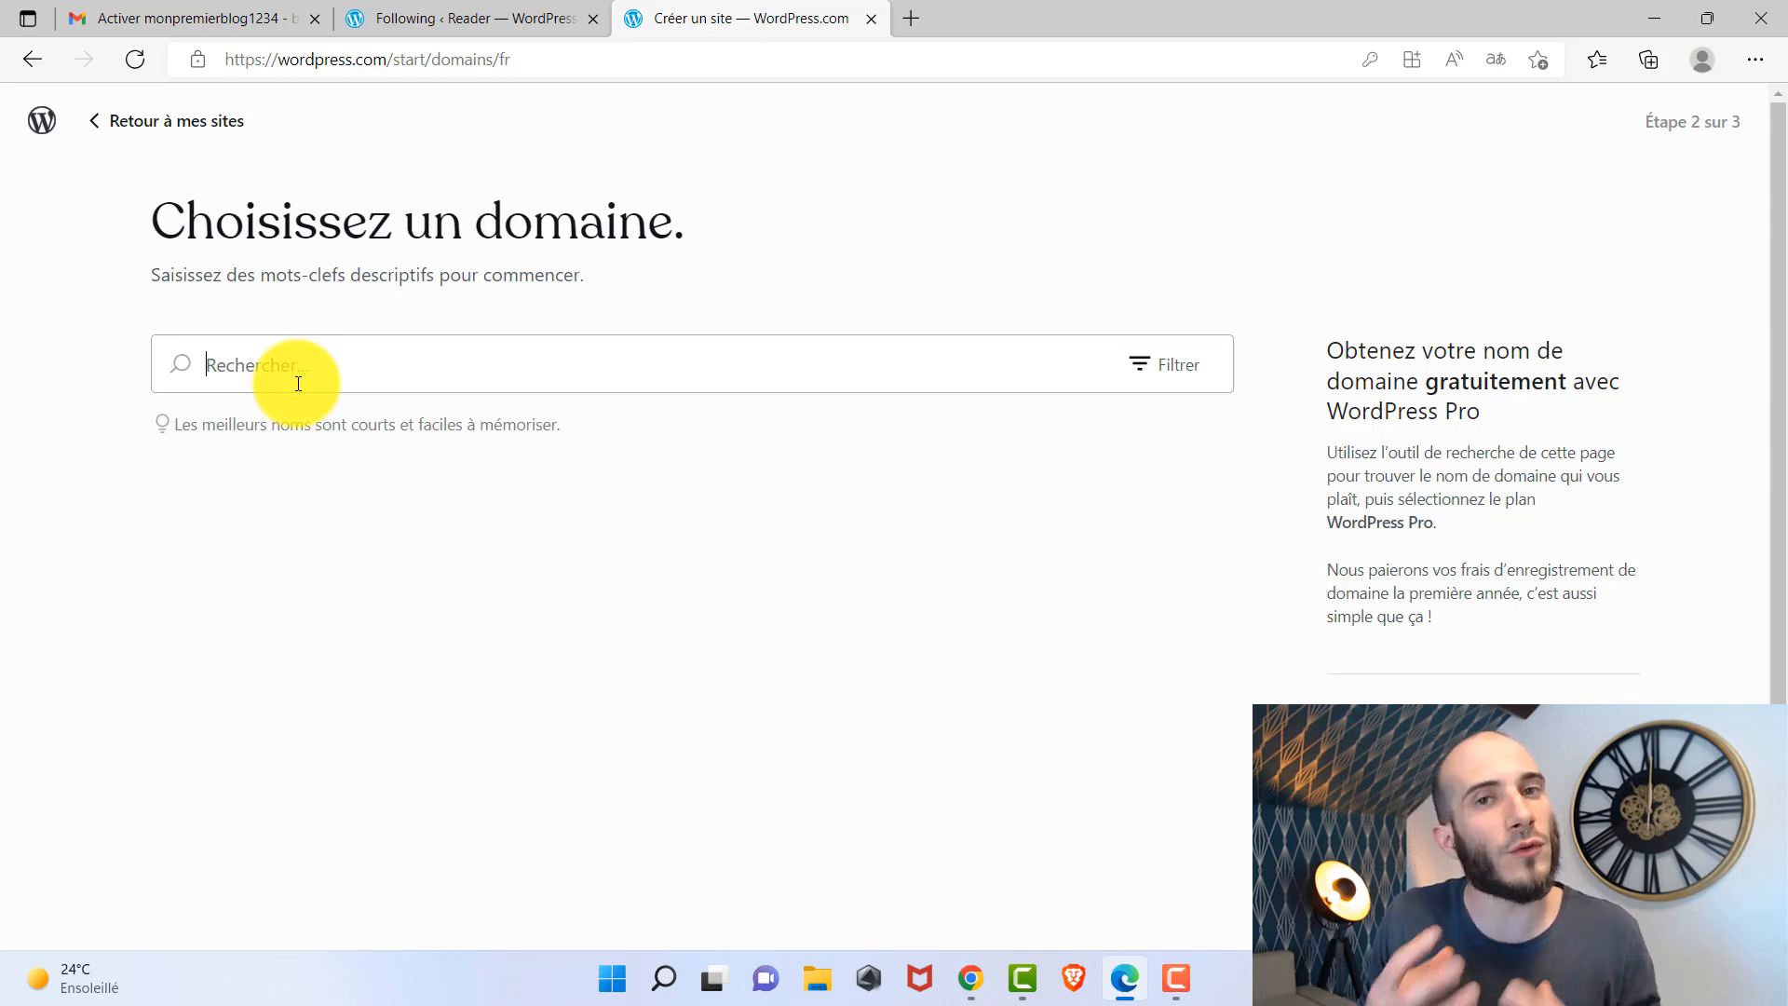
pyautogui.click(298, 384)
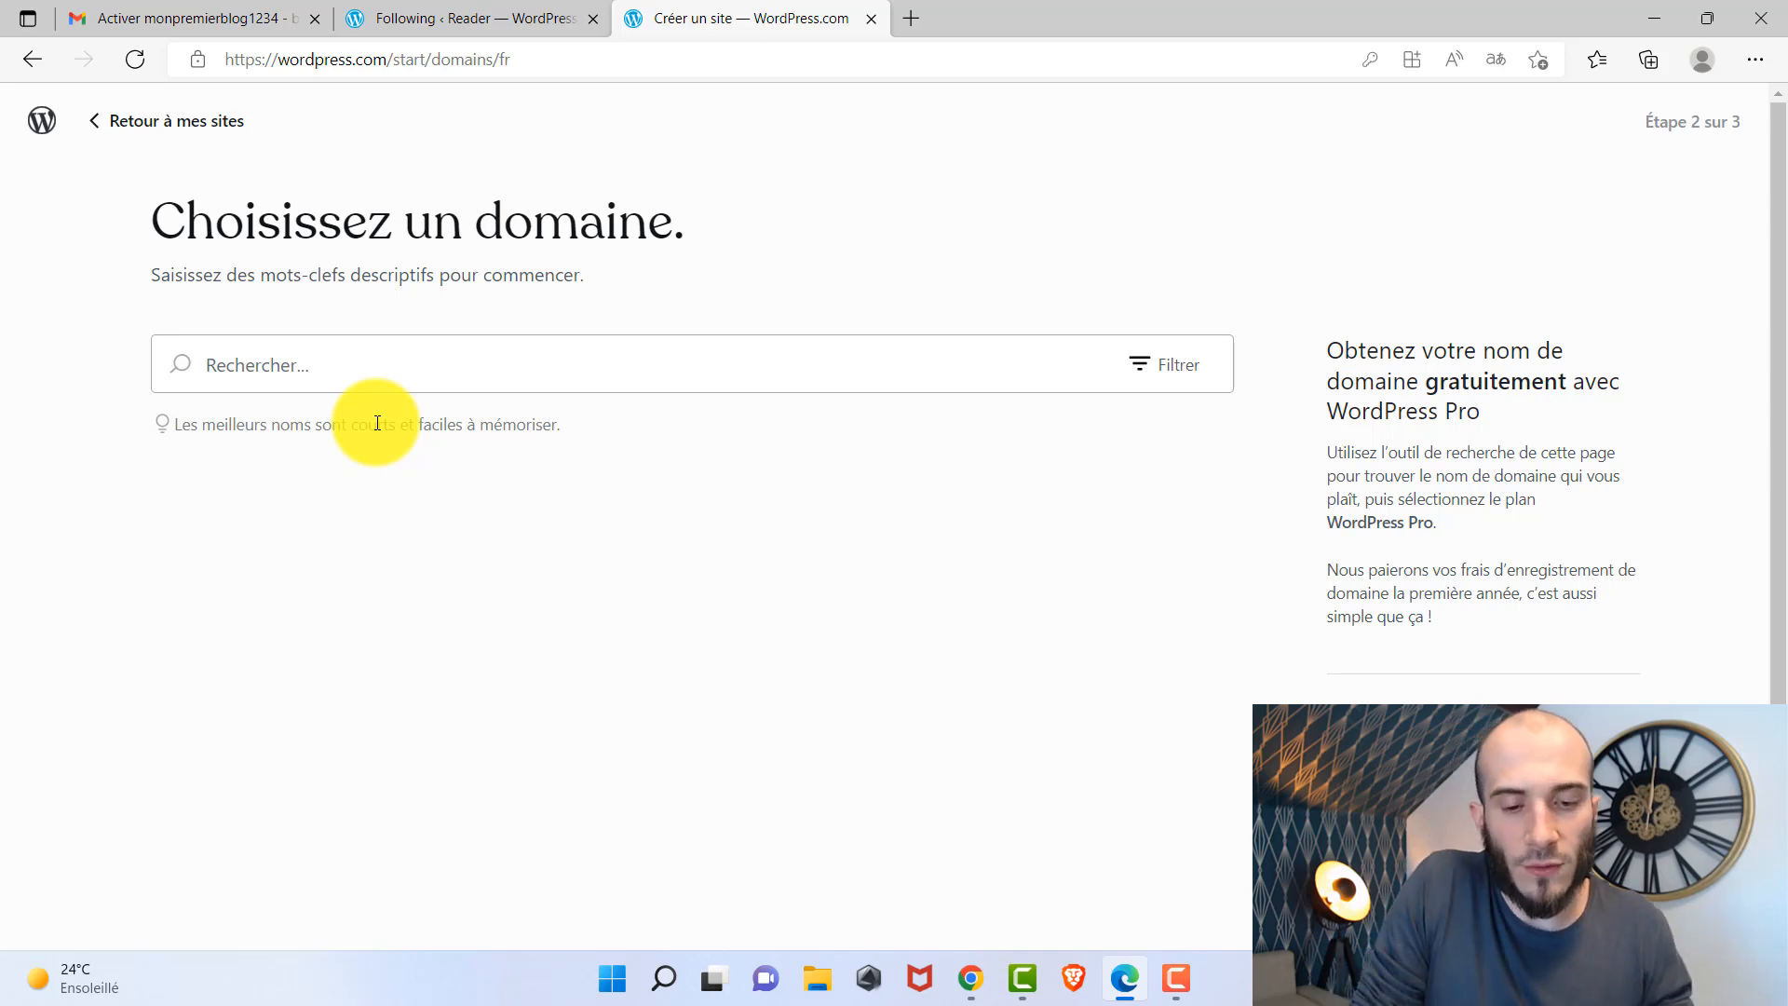
pyautogui.write('h')
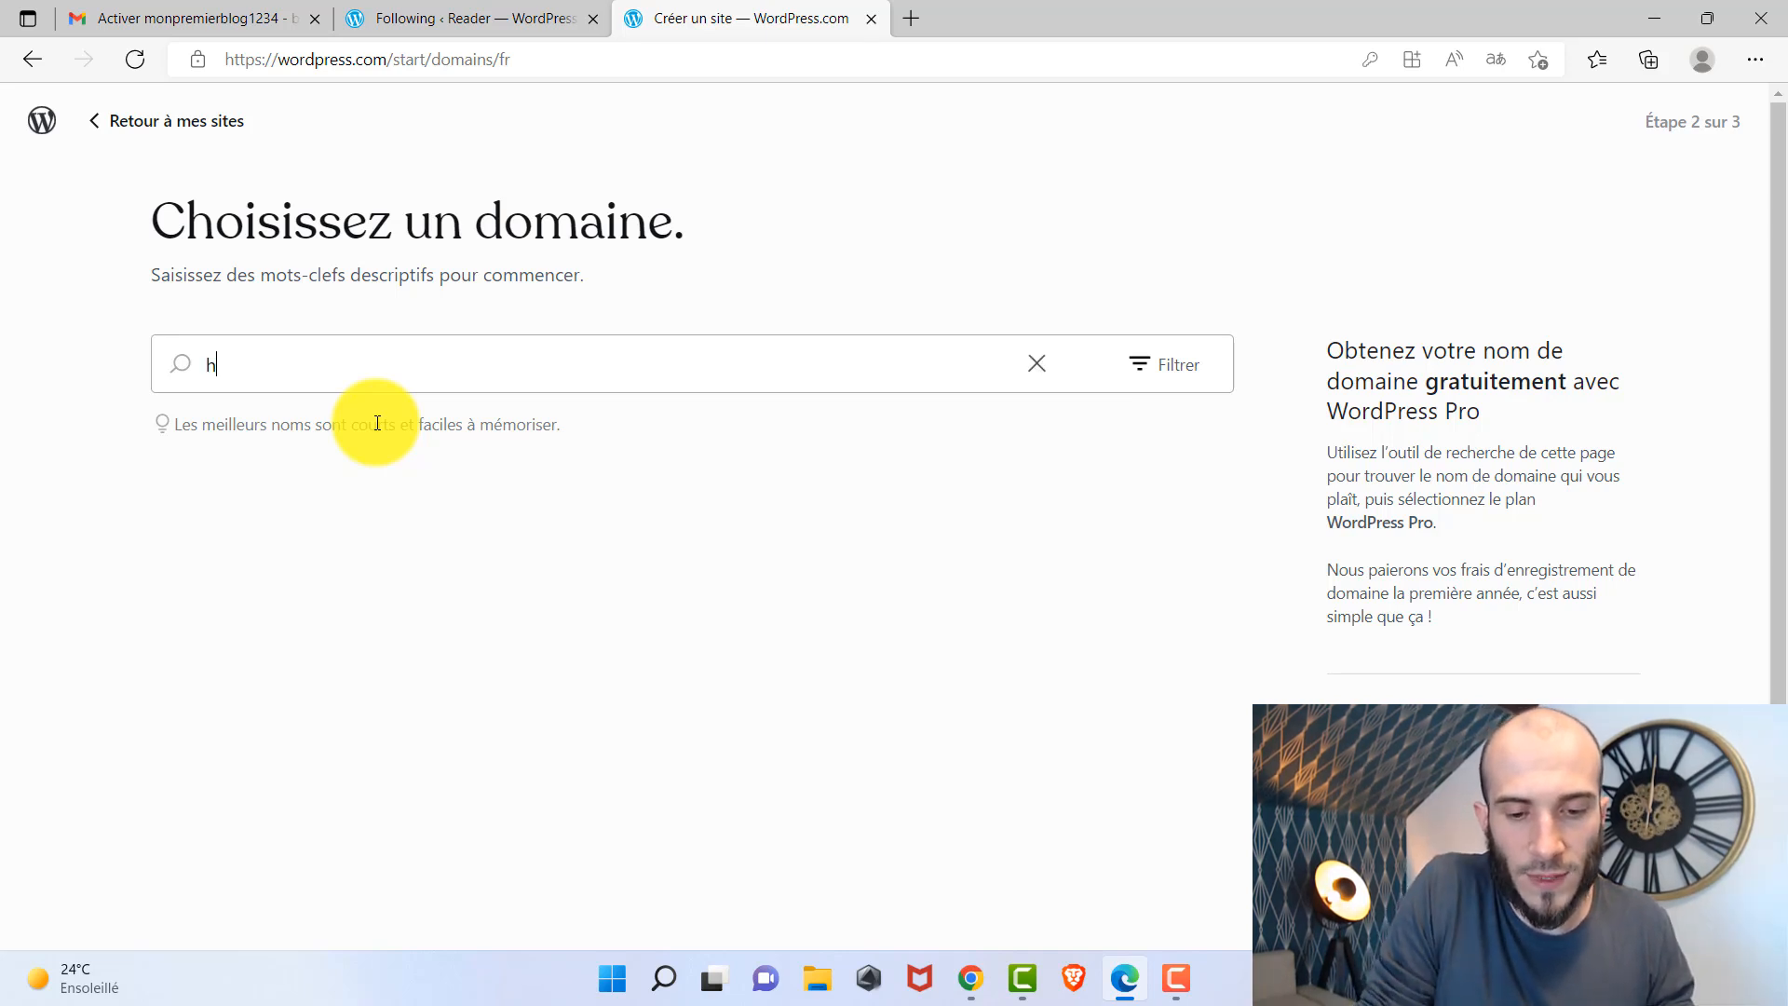
pyautogui.write('uileessentiel')
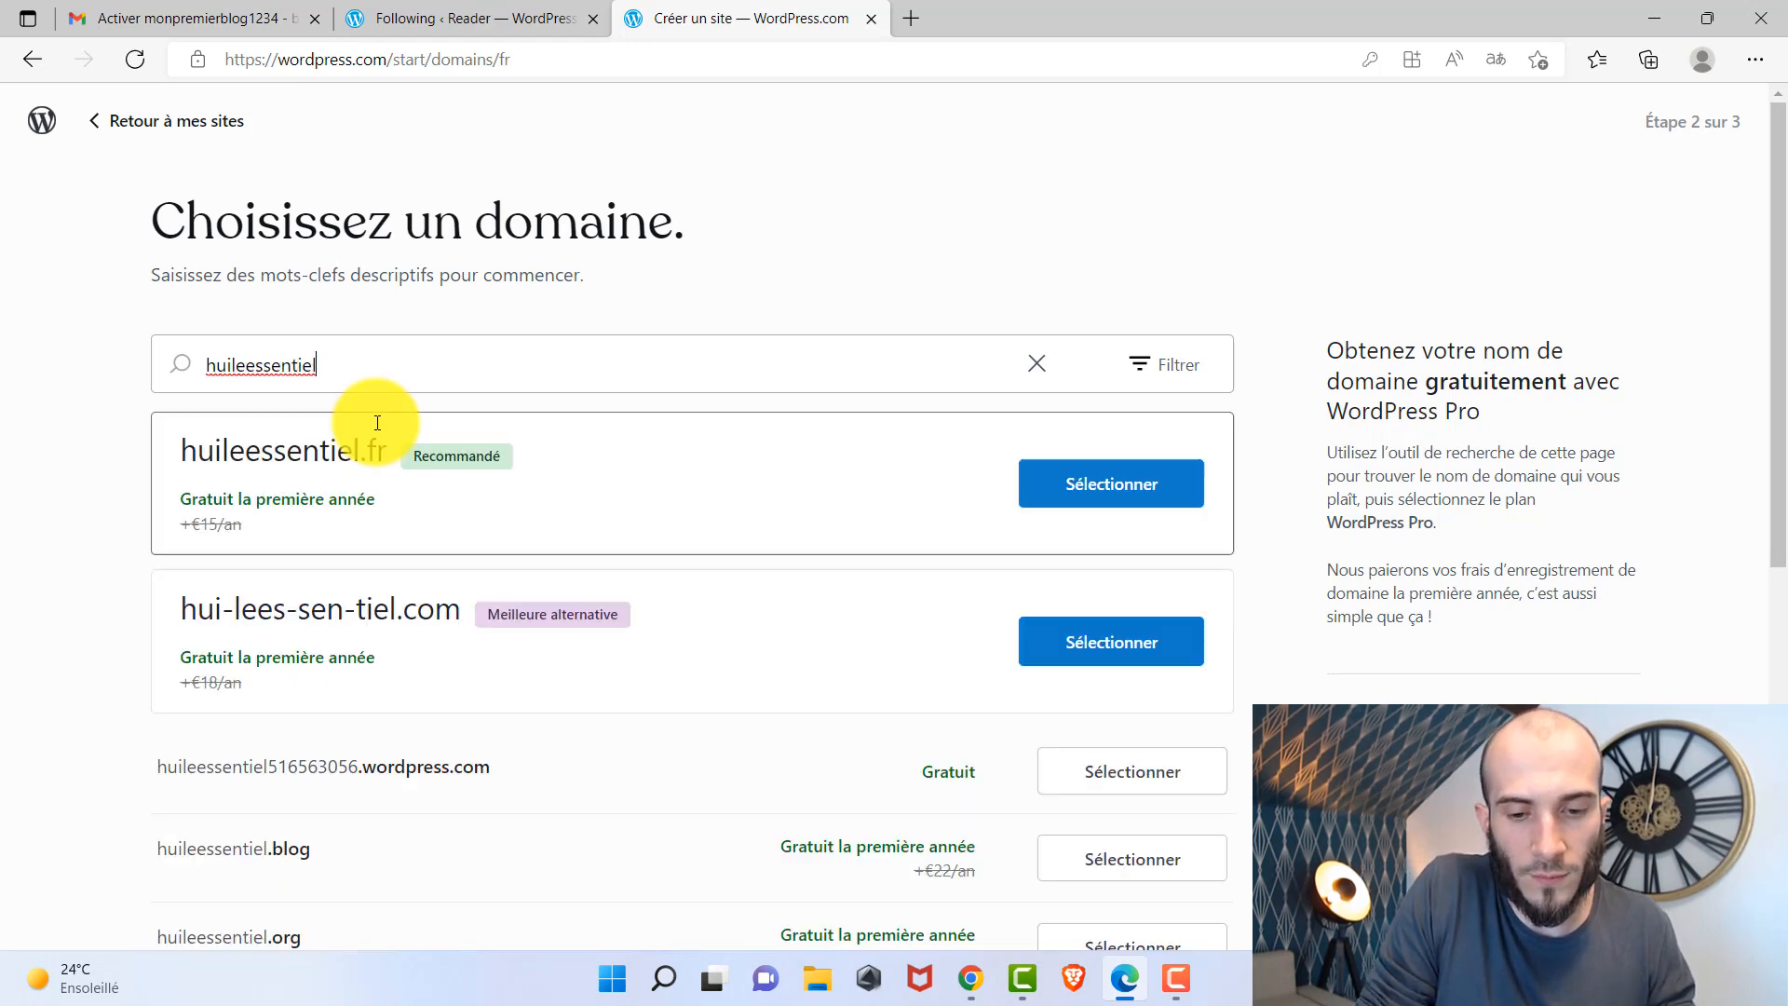
pyautogui.write('bio')
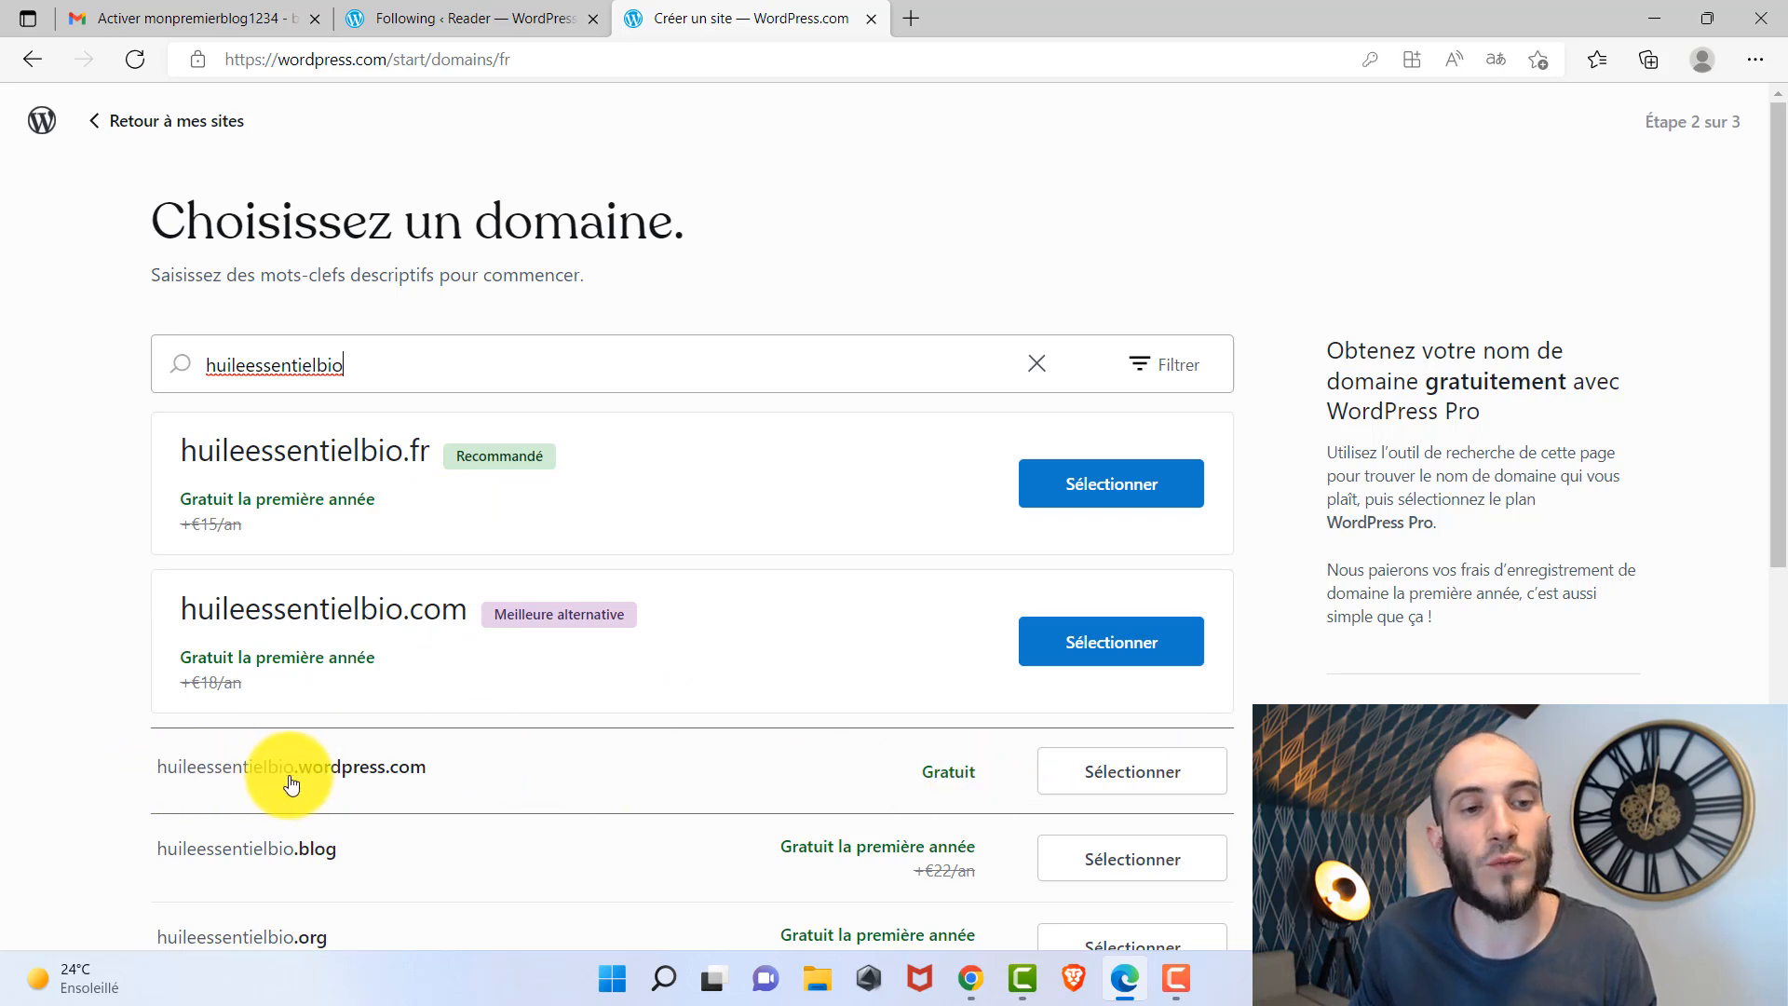
pyautogui.click(1131, 772)
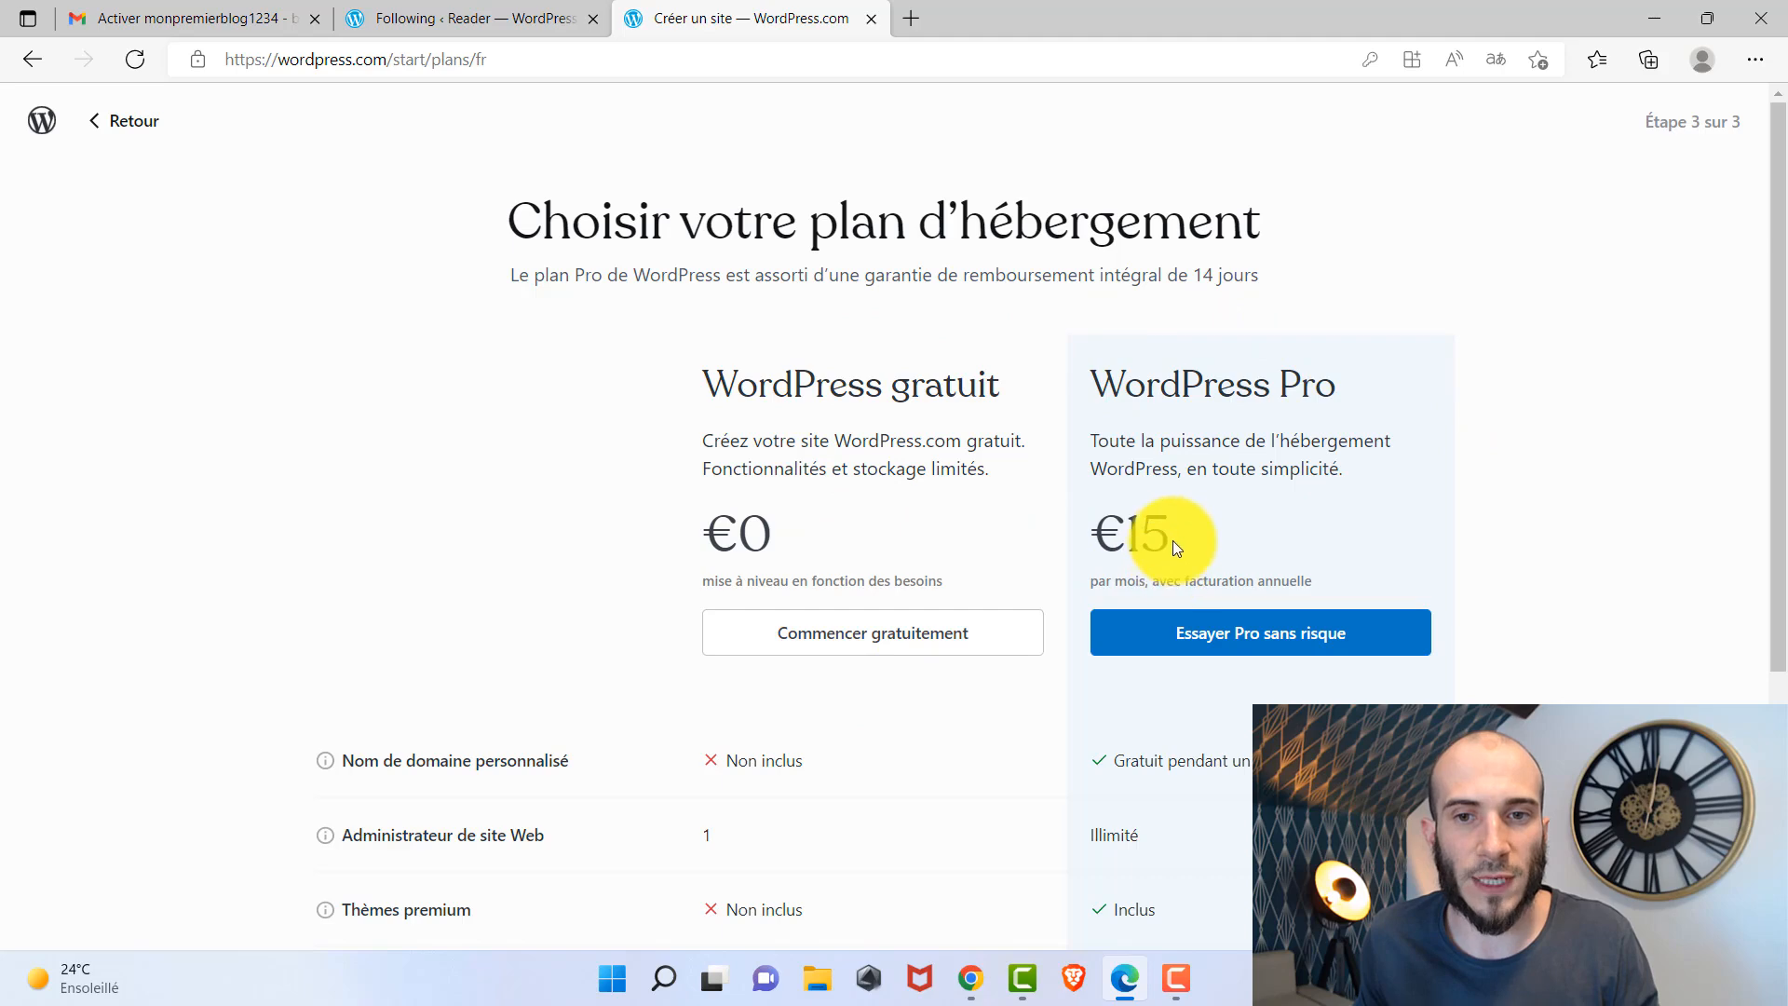
# Compare the hosting plans, start with the free WordPress plan and skip the starting-point question to reach the dashboard.
pyautogui.doubleClick(1108, 531)
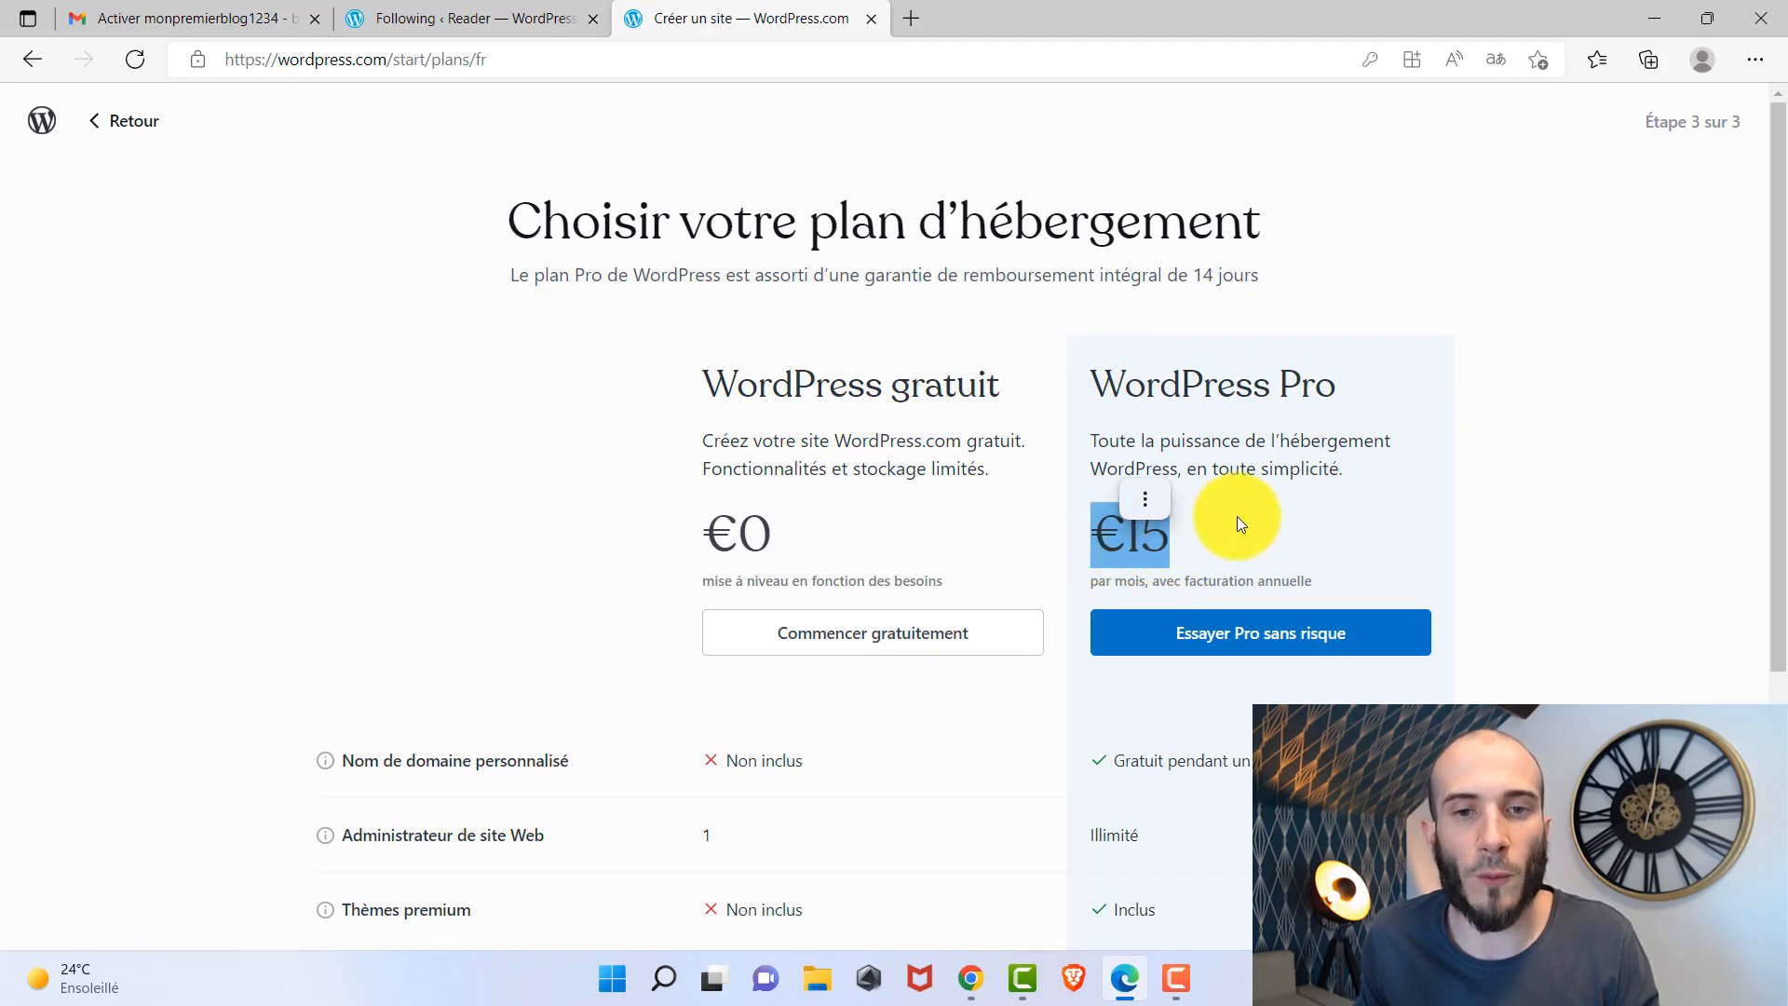
pyautogui.moveTo(772, 525); pyautogui.dragTo(702, 526)
pyautogui.scroll(-3, 848, 488)
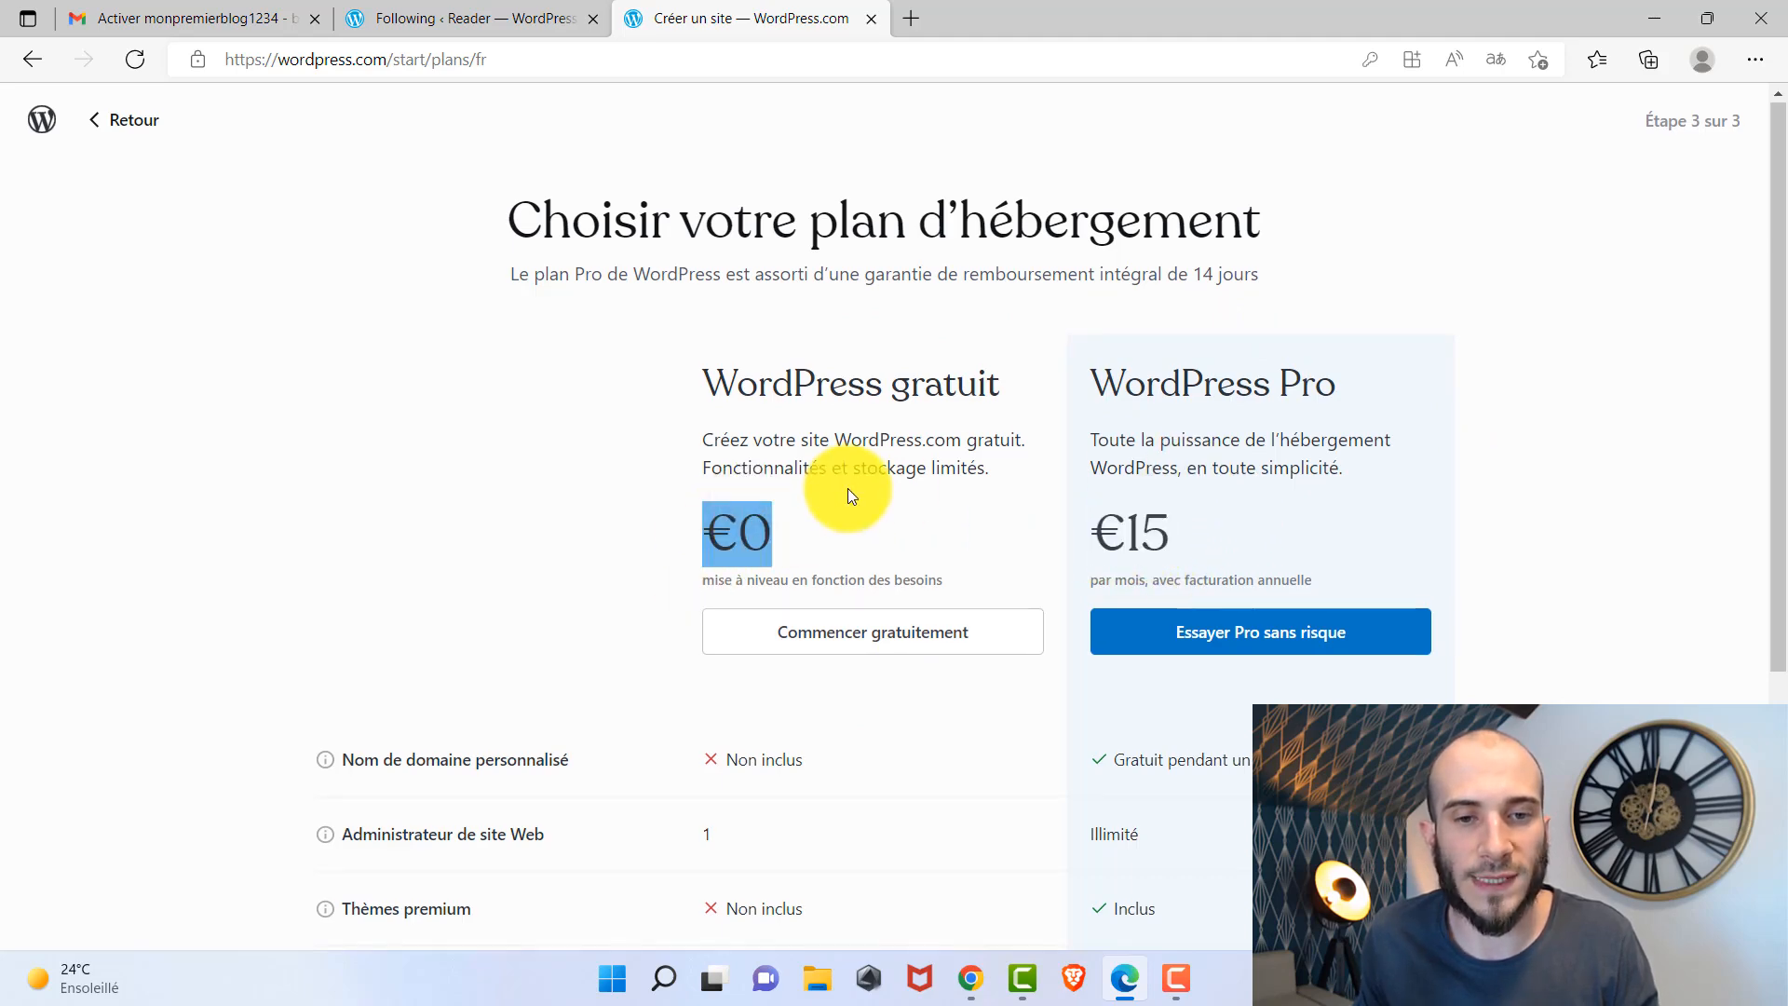
pyautogui.scroll(3, 963, 560)
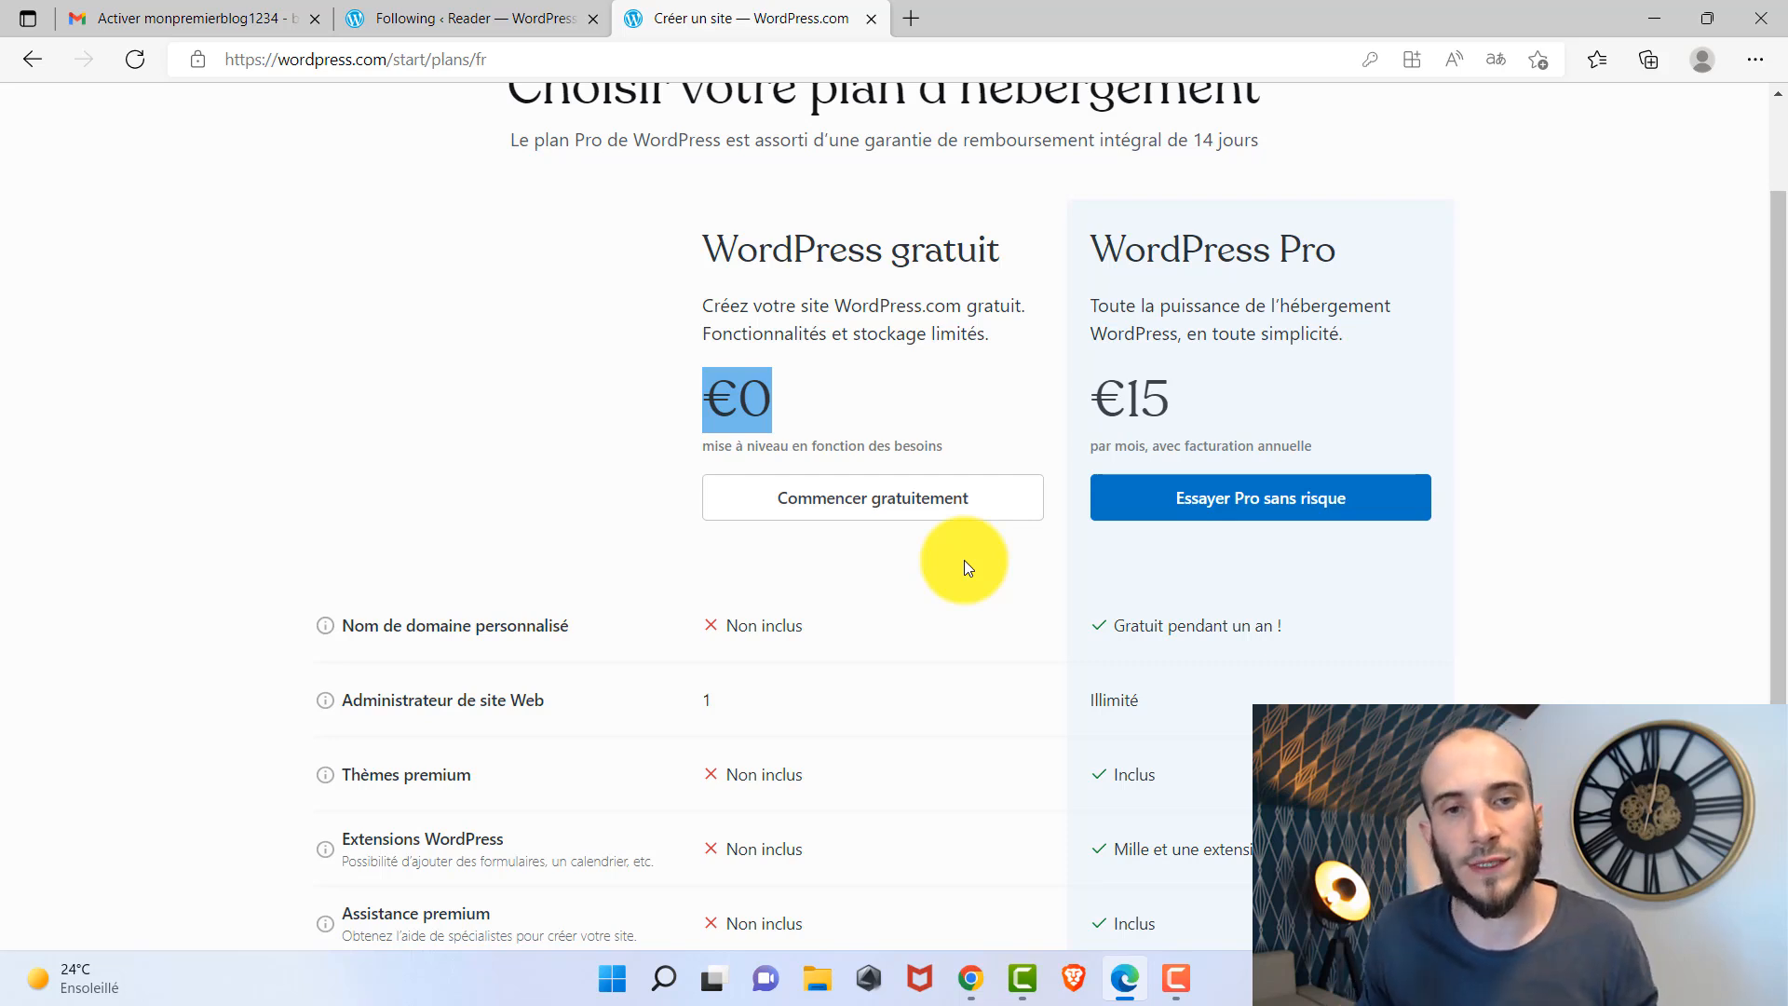
pyautogui.click(912, 500)
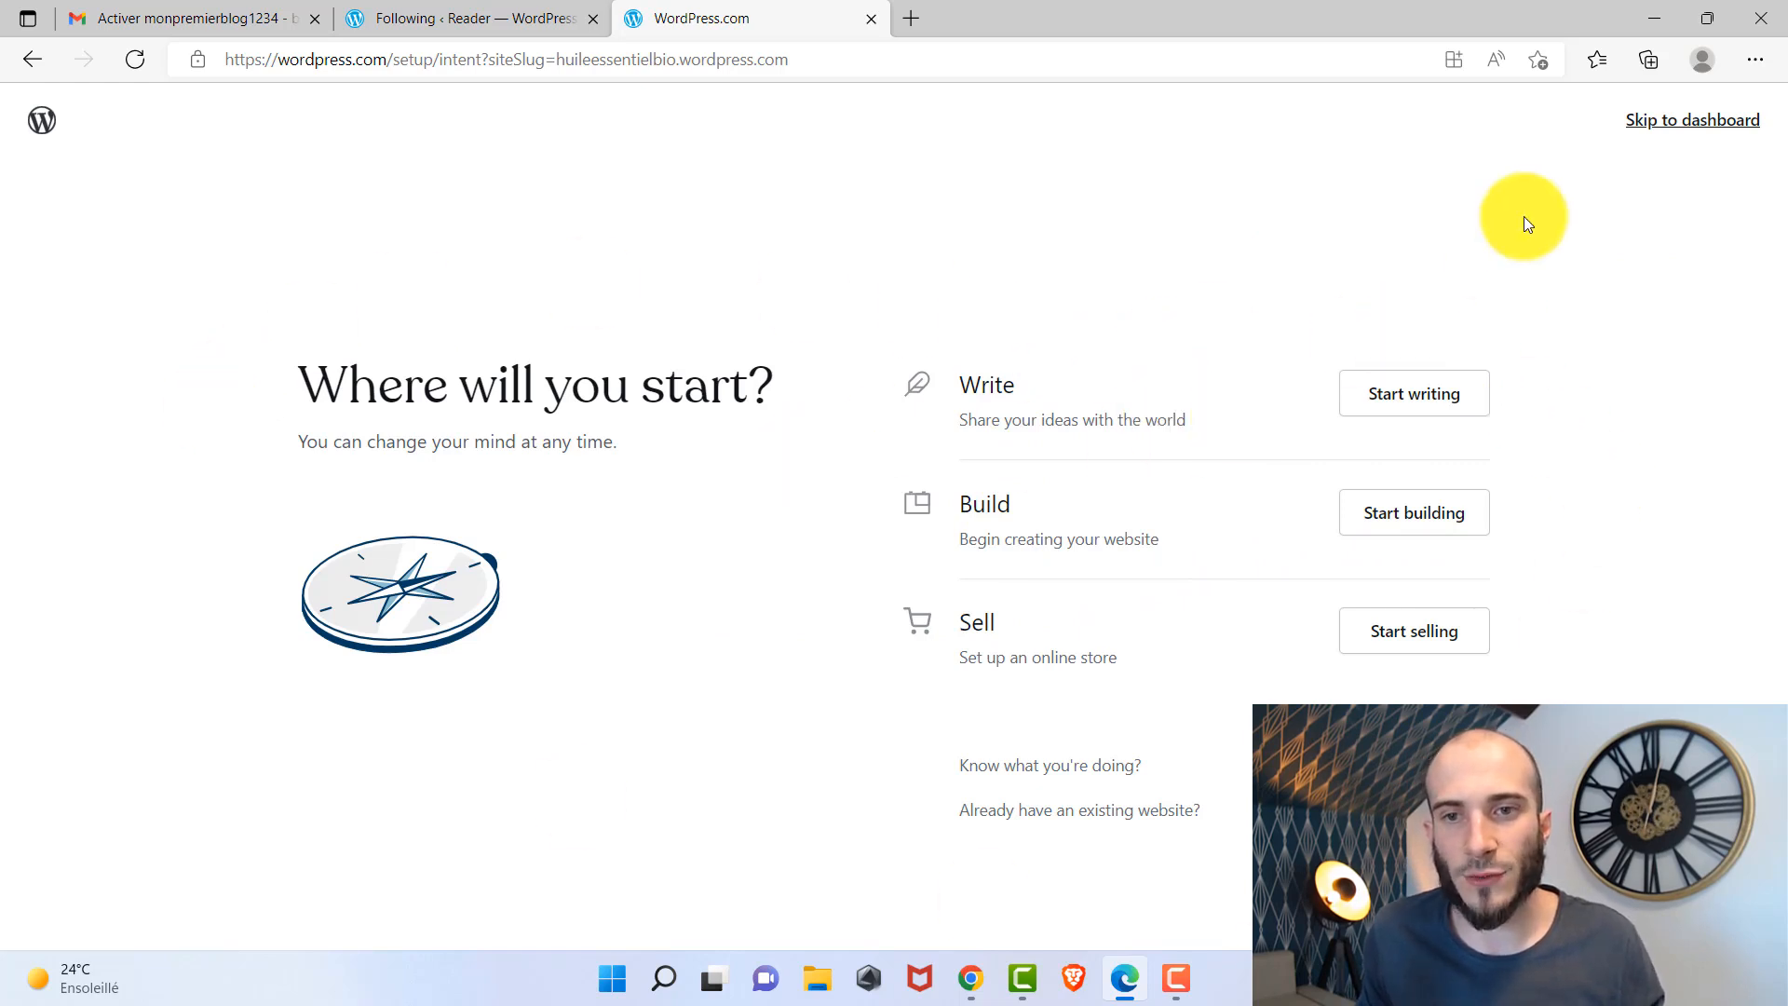
pyautogui.click(1721, 131)
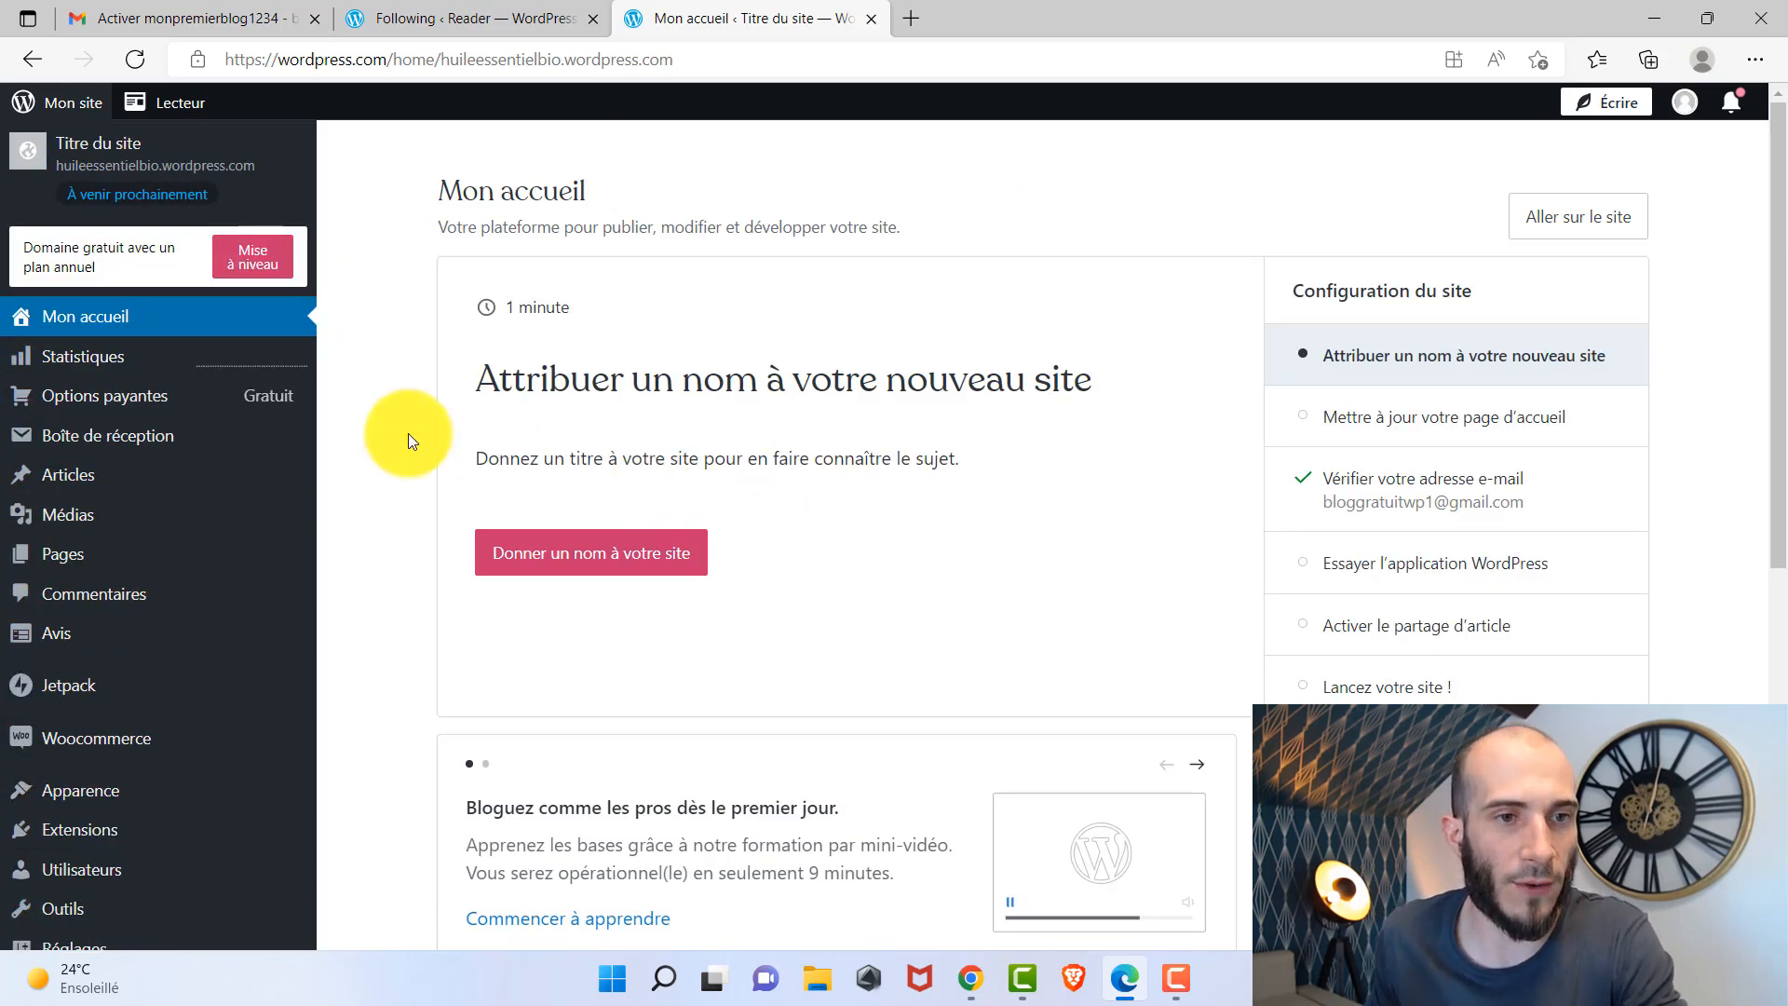
# Open the new site in a separate browser tab and look over its default home page.
pyautogui.moveTo(263, 419)
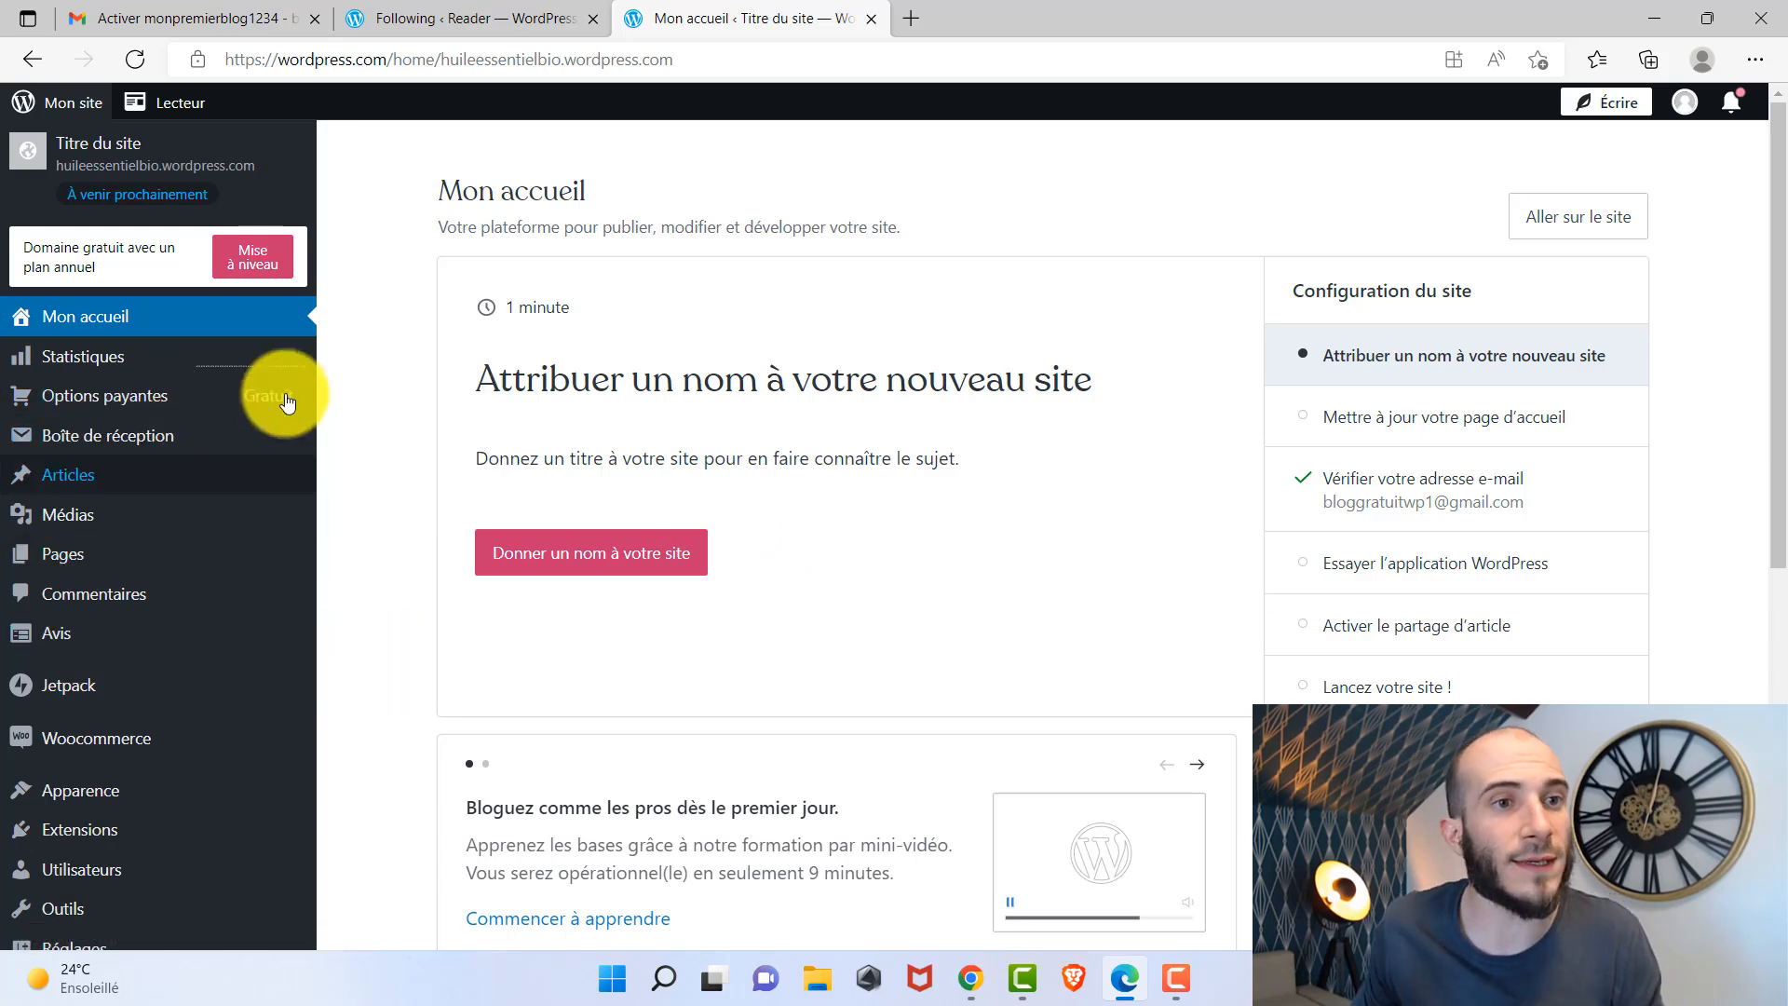
pyautogui.rightClick(103, 152)
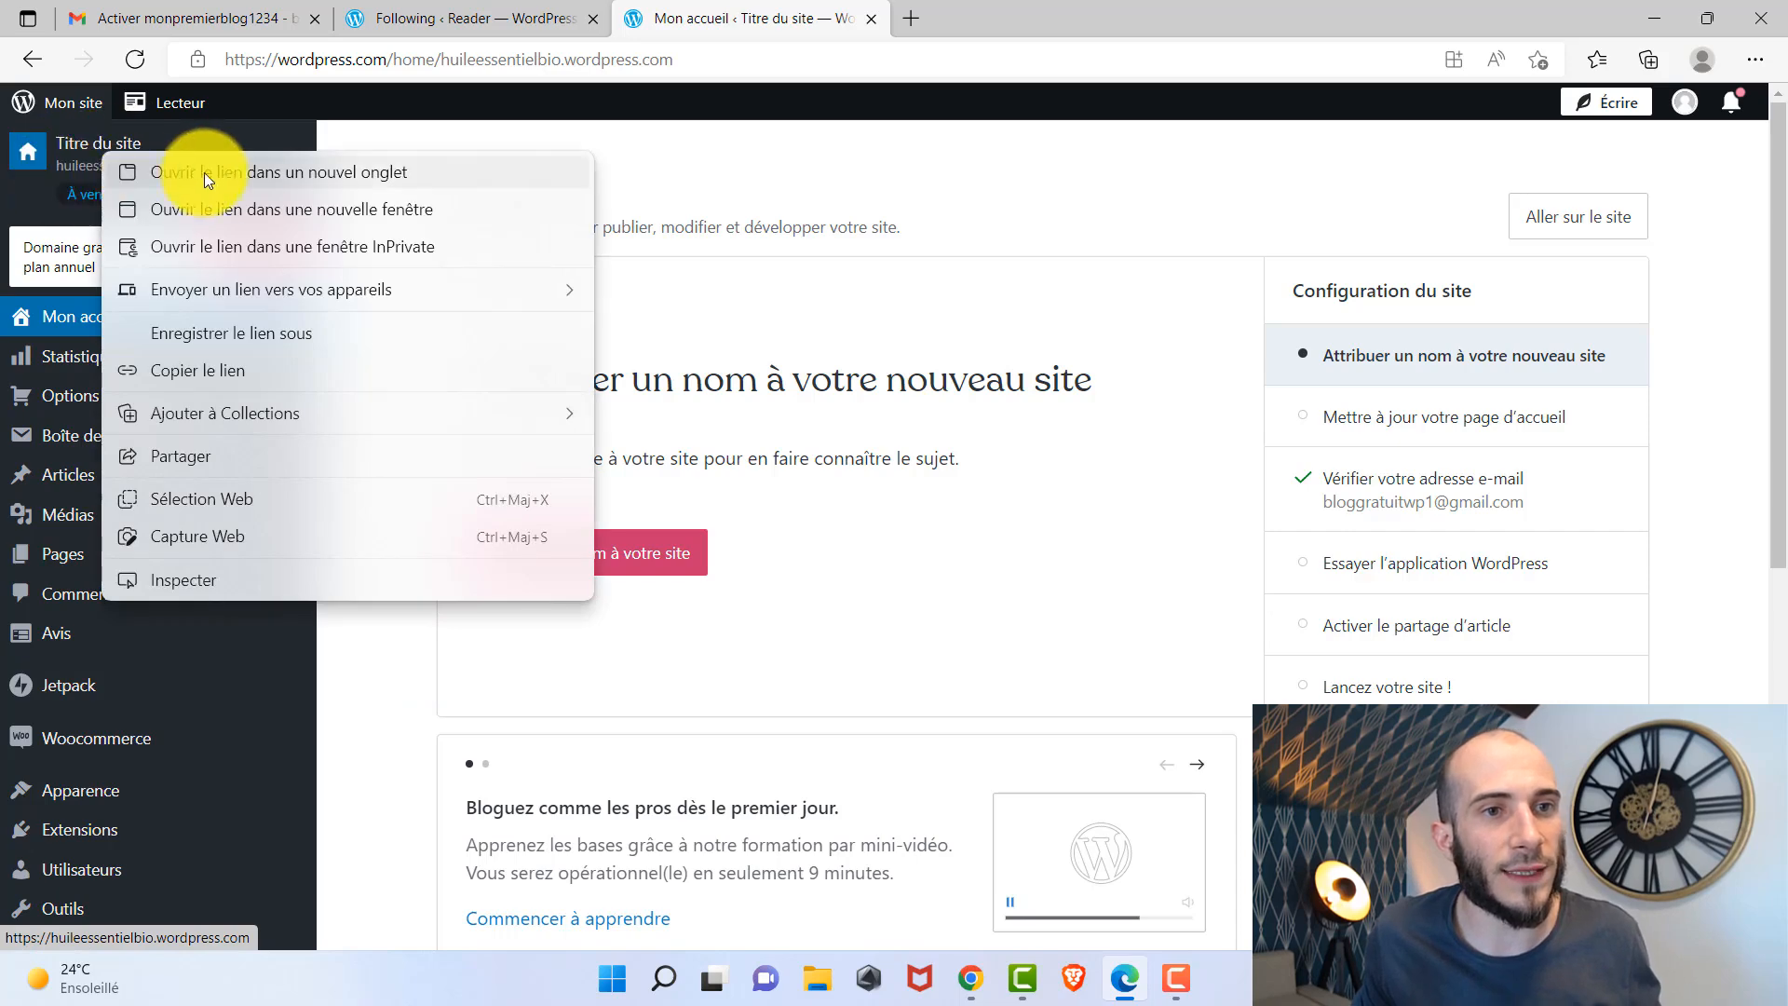
pyautogui.click(275, 168)
pyautogui.click(1028, 9)
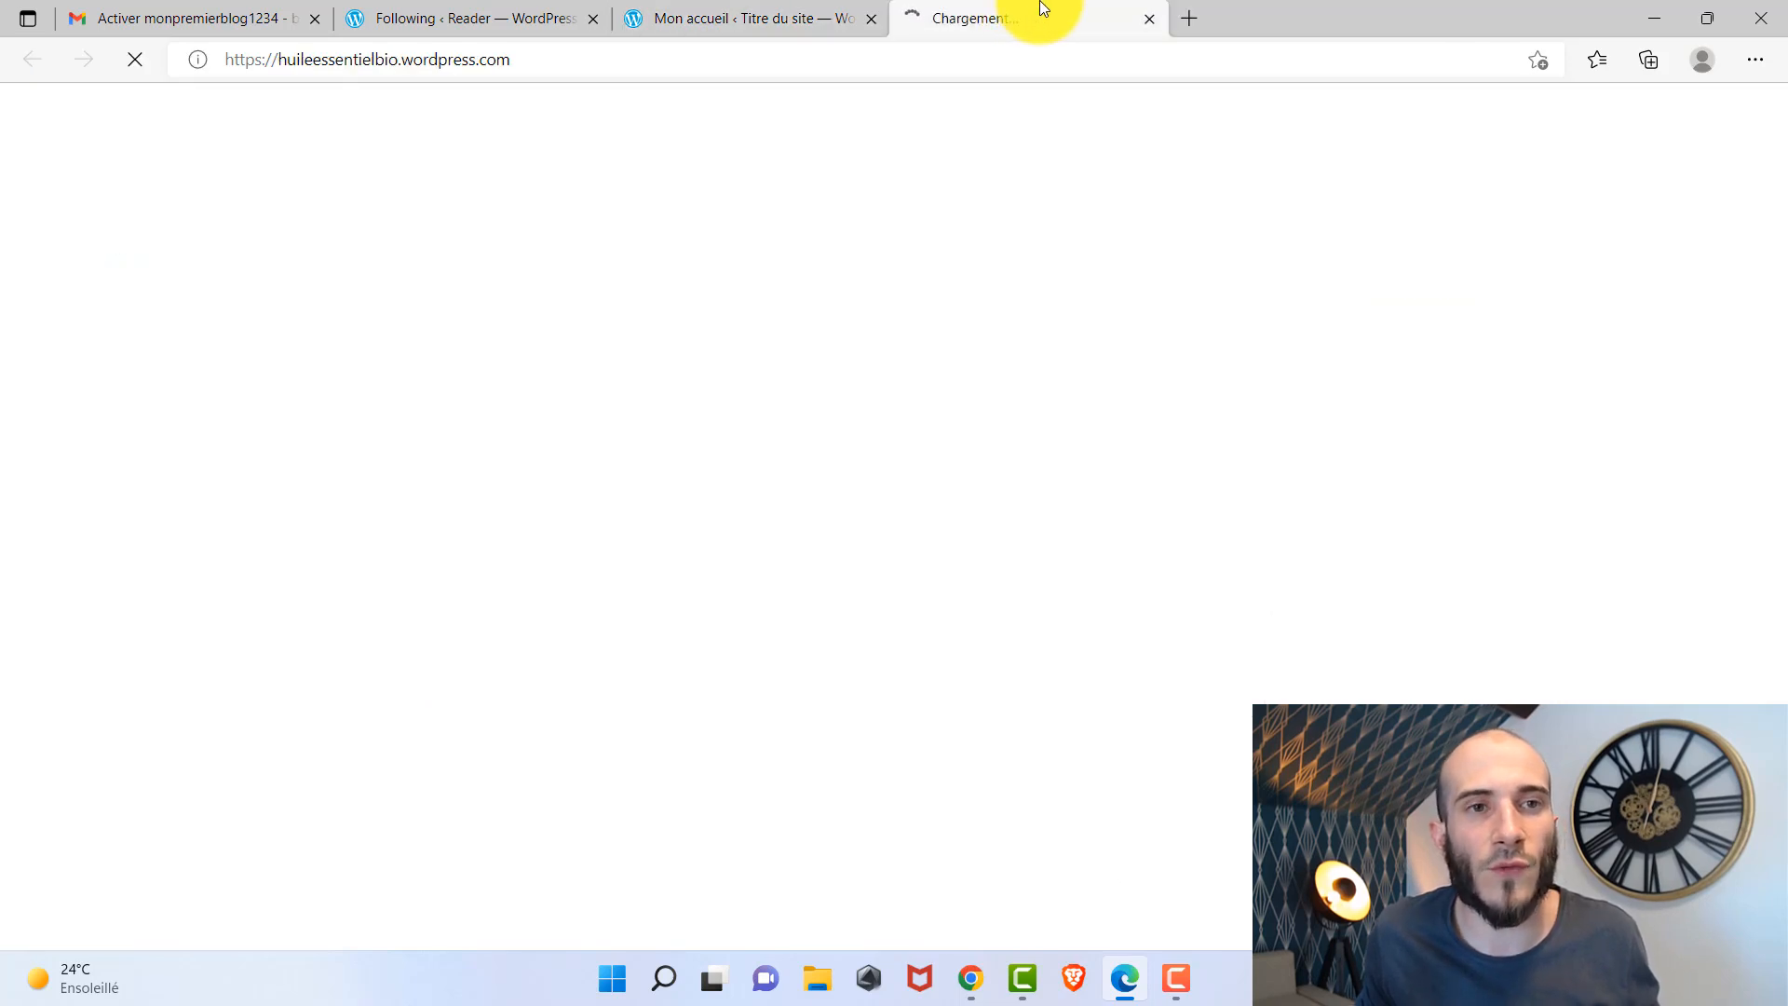
pyautogui.scroll(-5, 907, 432)
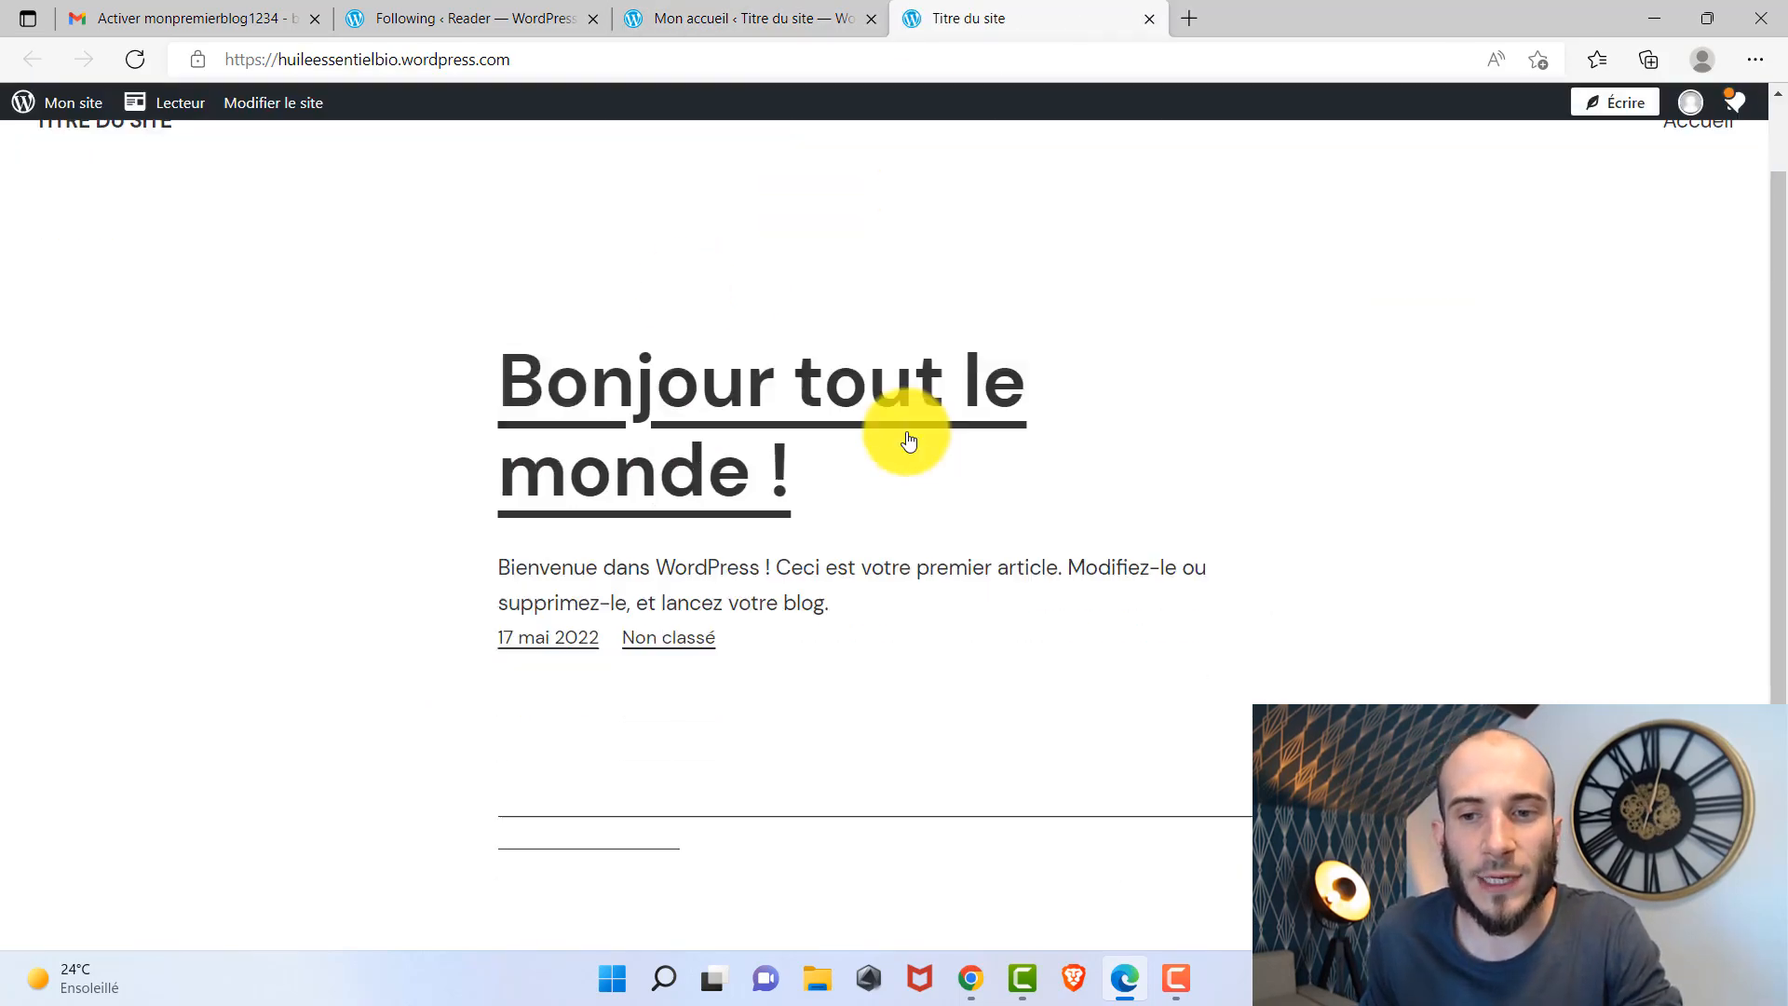
pyautogui.scroll(5, 1030, 661)
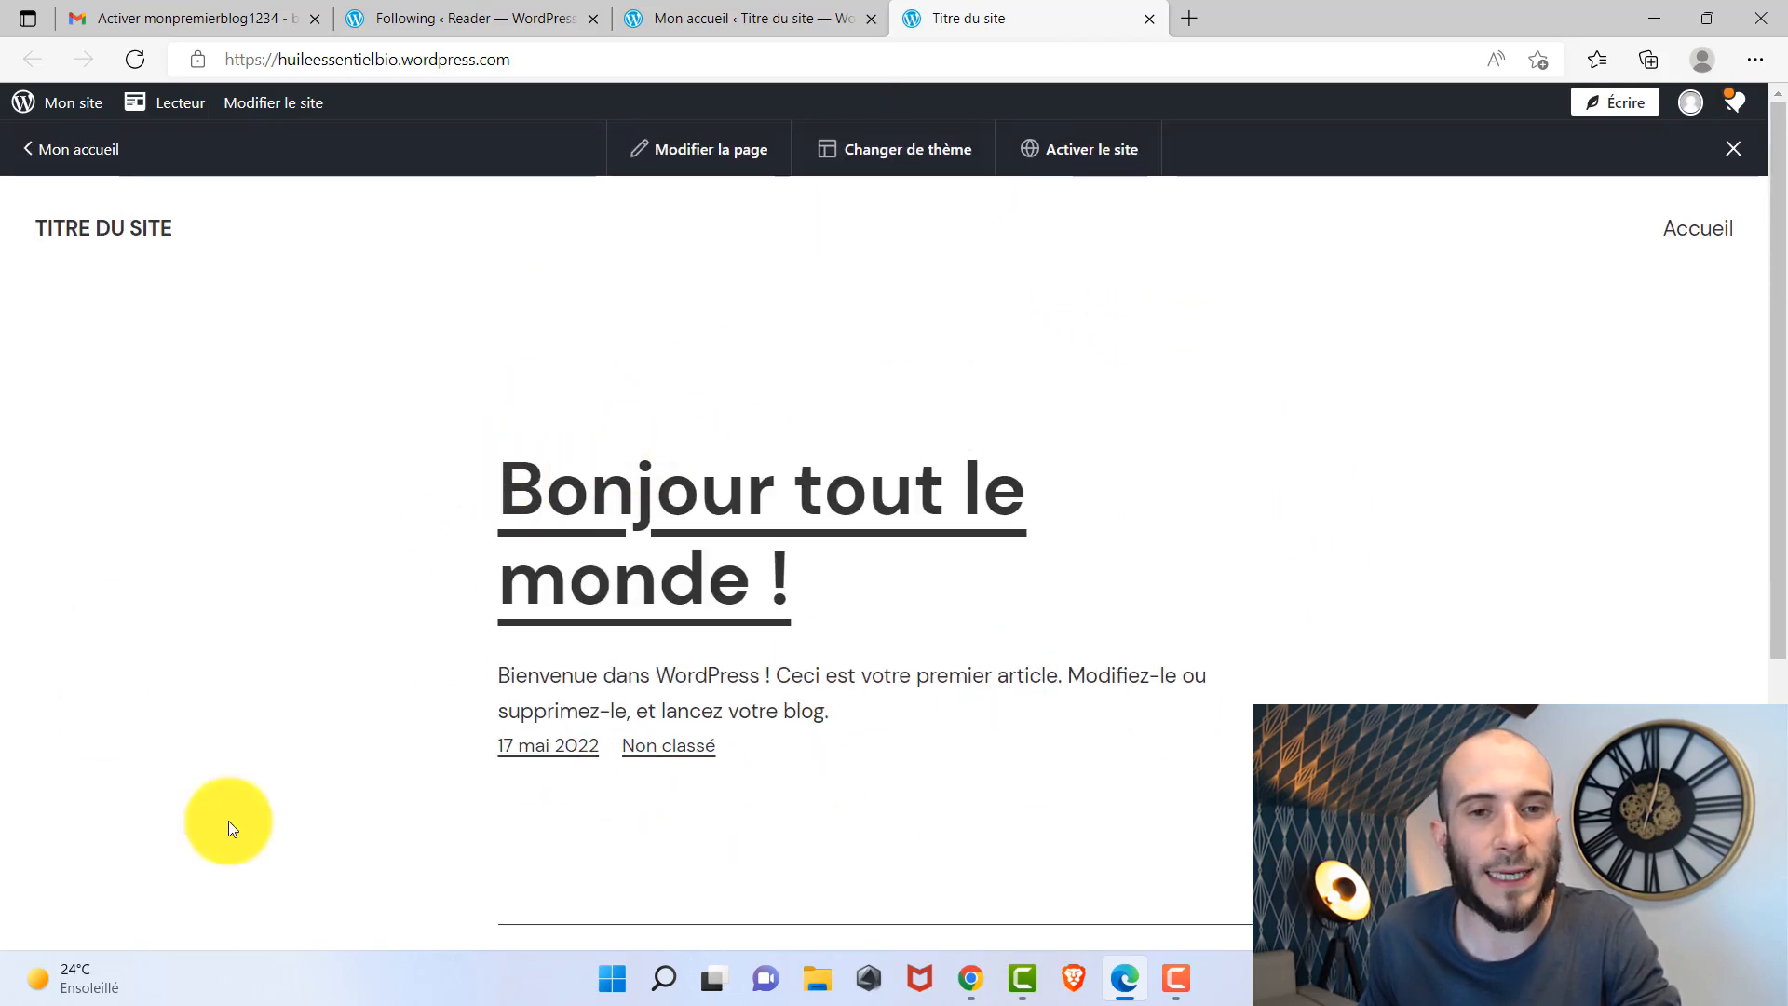
# Return to the site dashboard and open the theme gallery under the appearance settings.
pyautogui.click(753, 7)
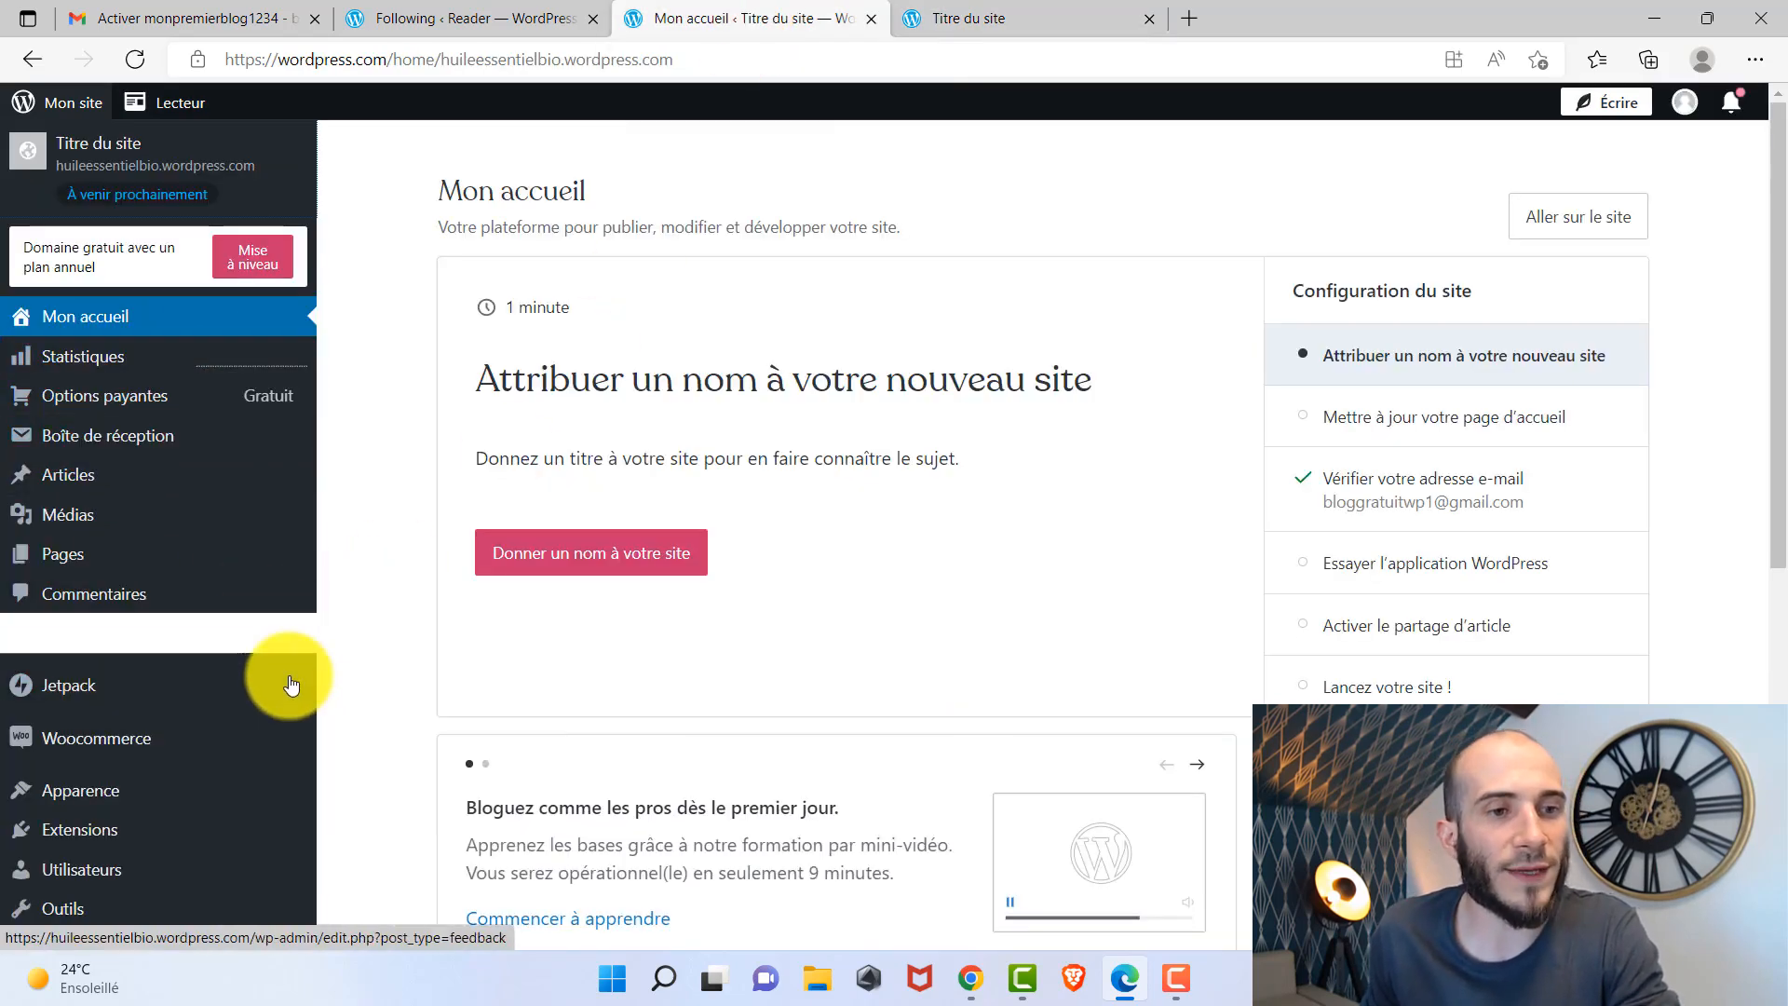
pyautogui.moveTo(290, 684)
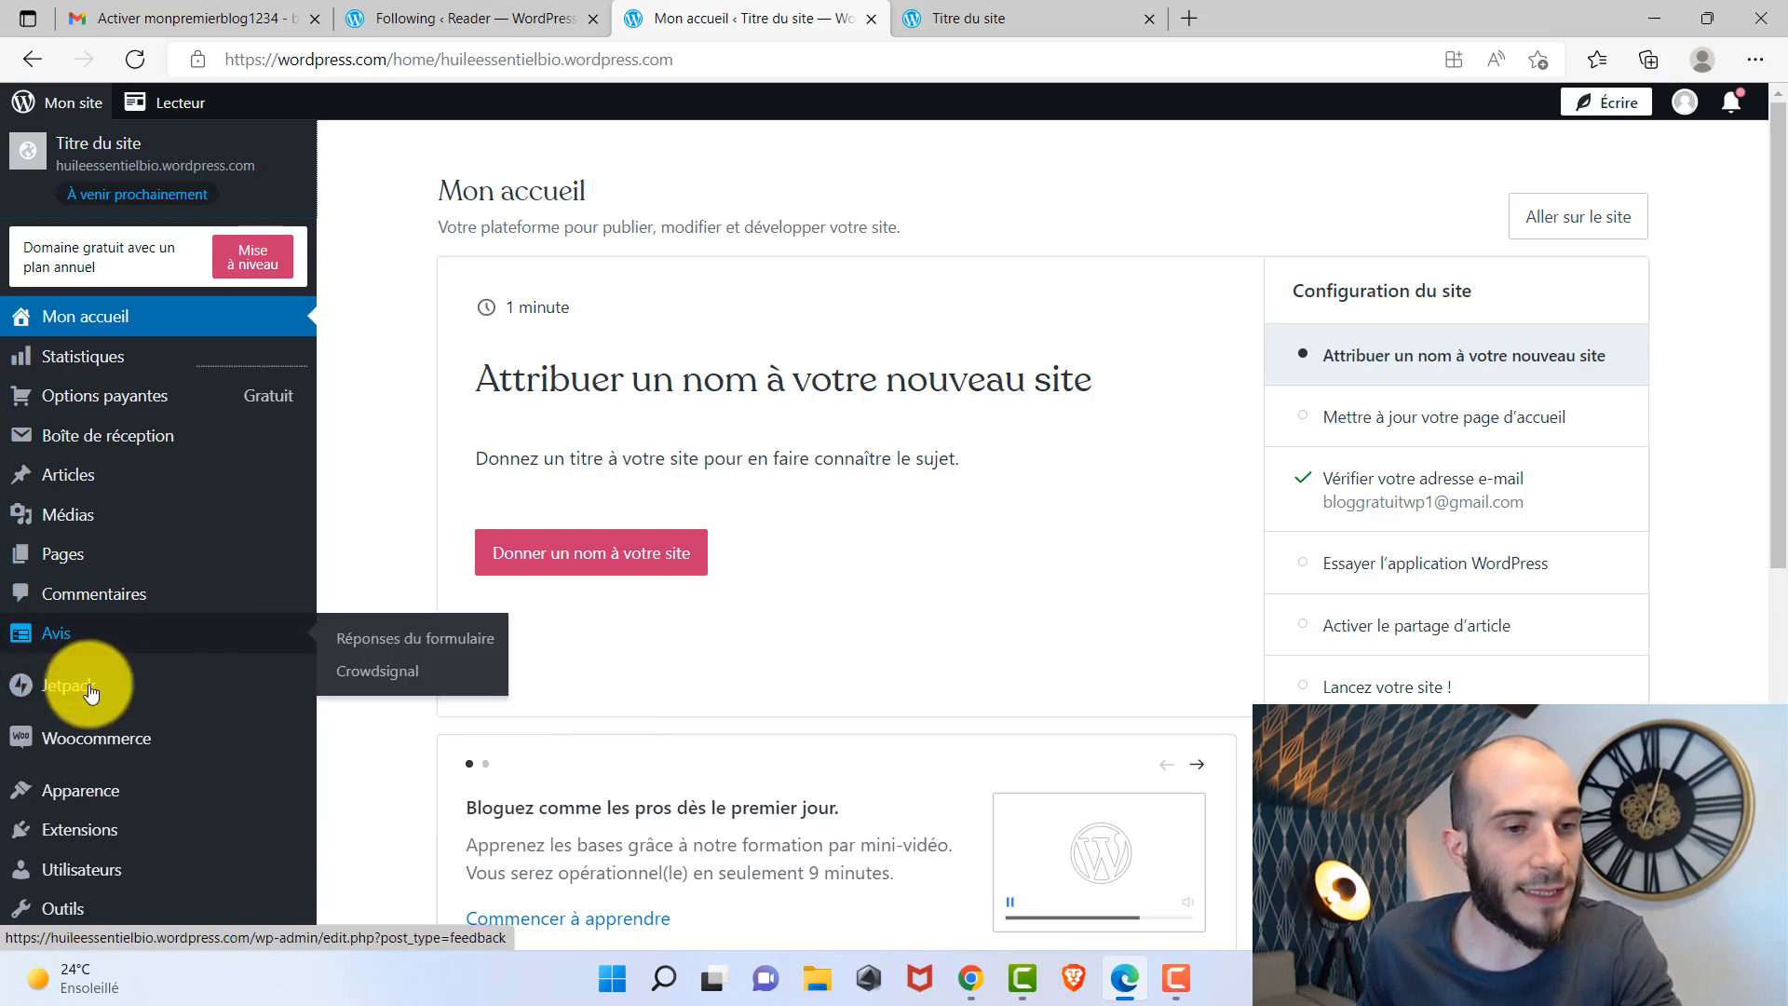
pyautogui.moveTo(198, 799)
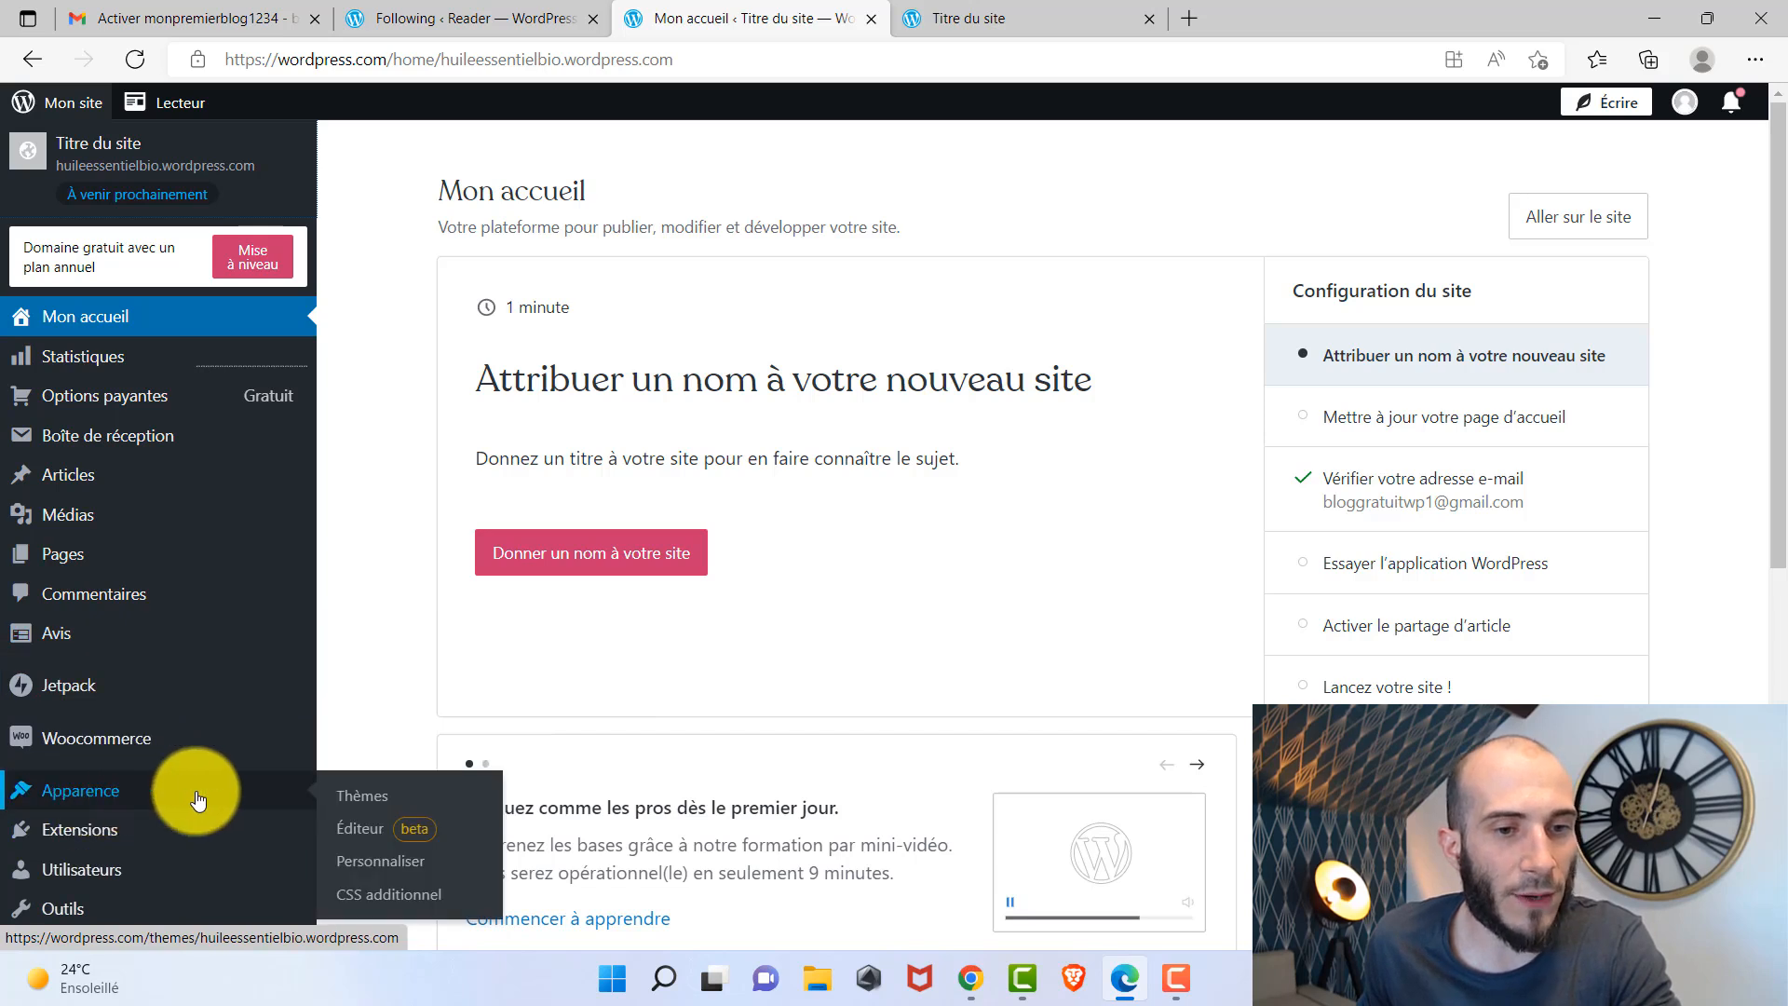
pyautogui.click(361, 796)
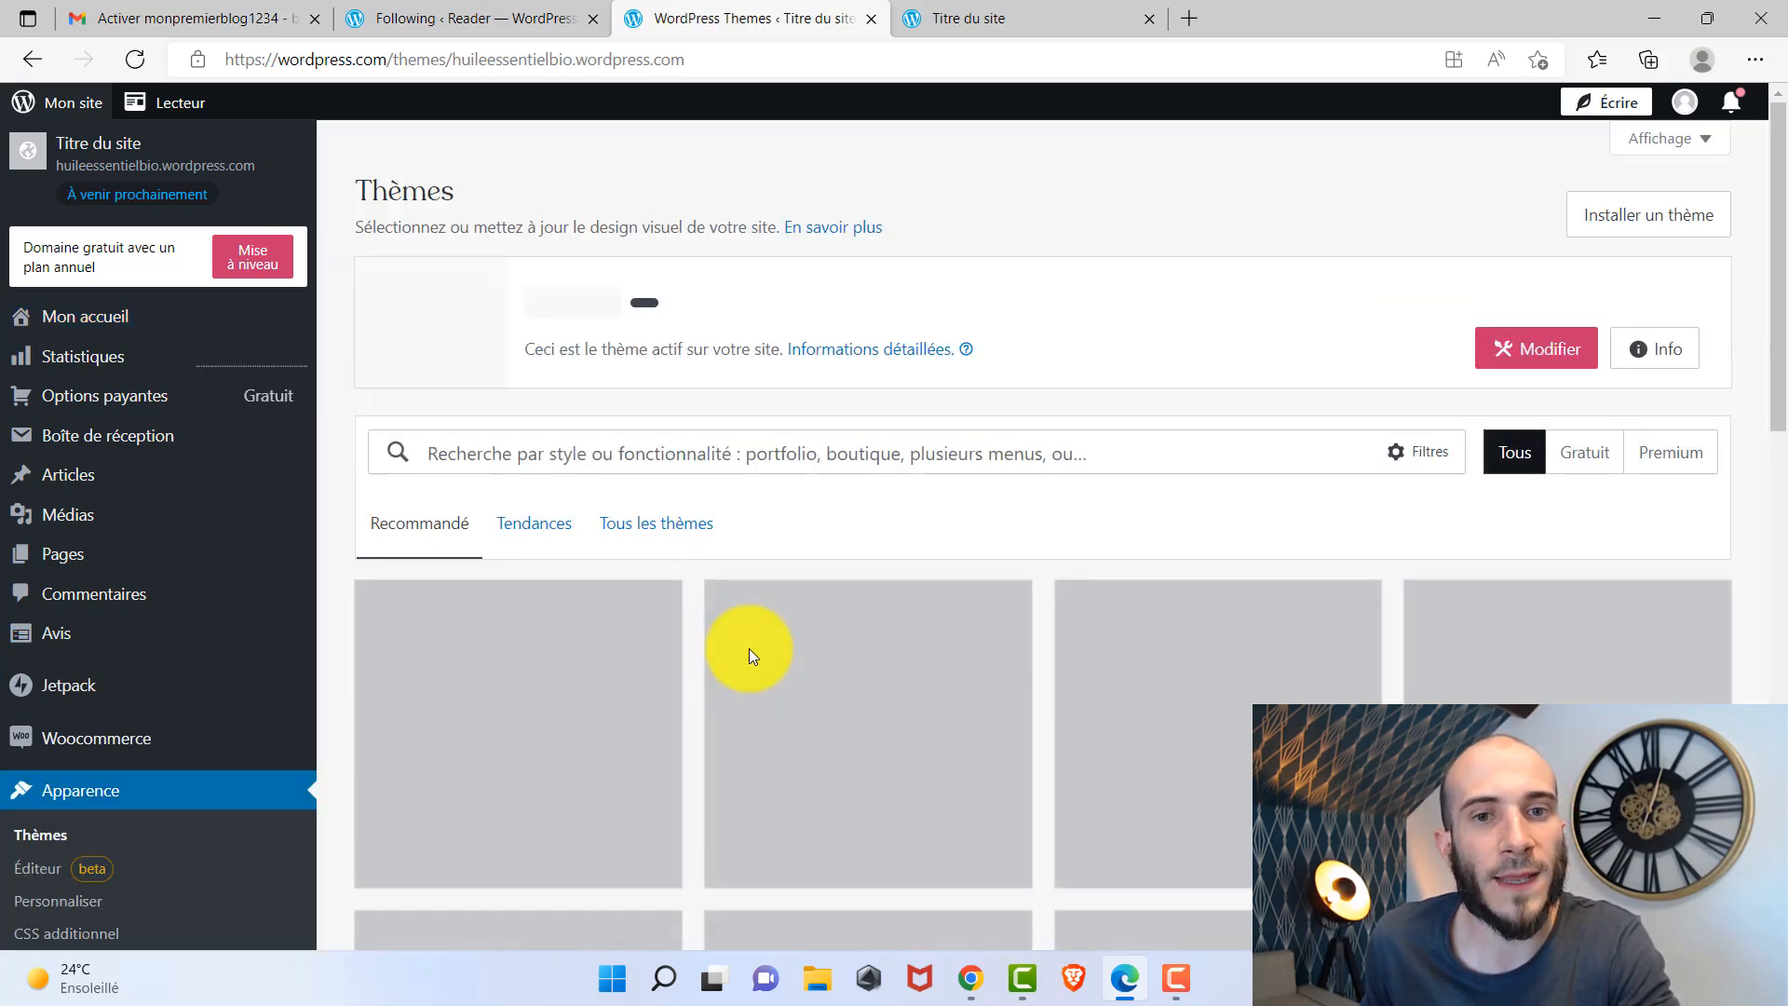
pyautogui.scroll(-4, 896, 550)
pyautogui.scroll(4, 820, 679)
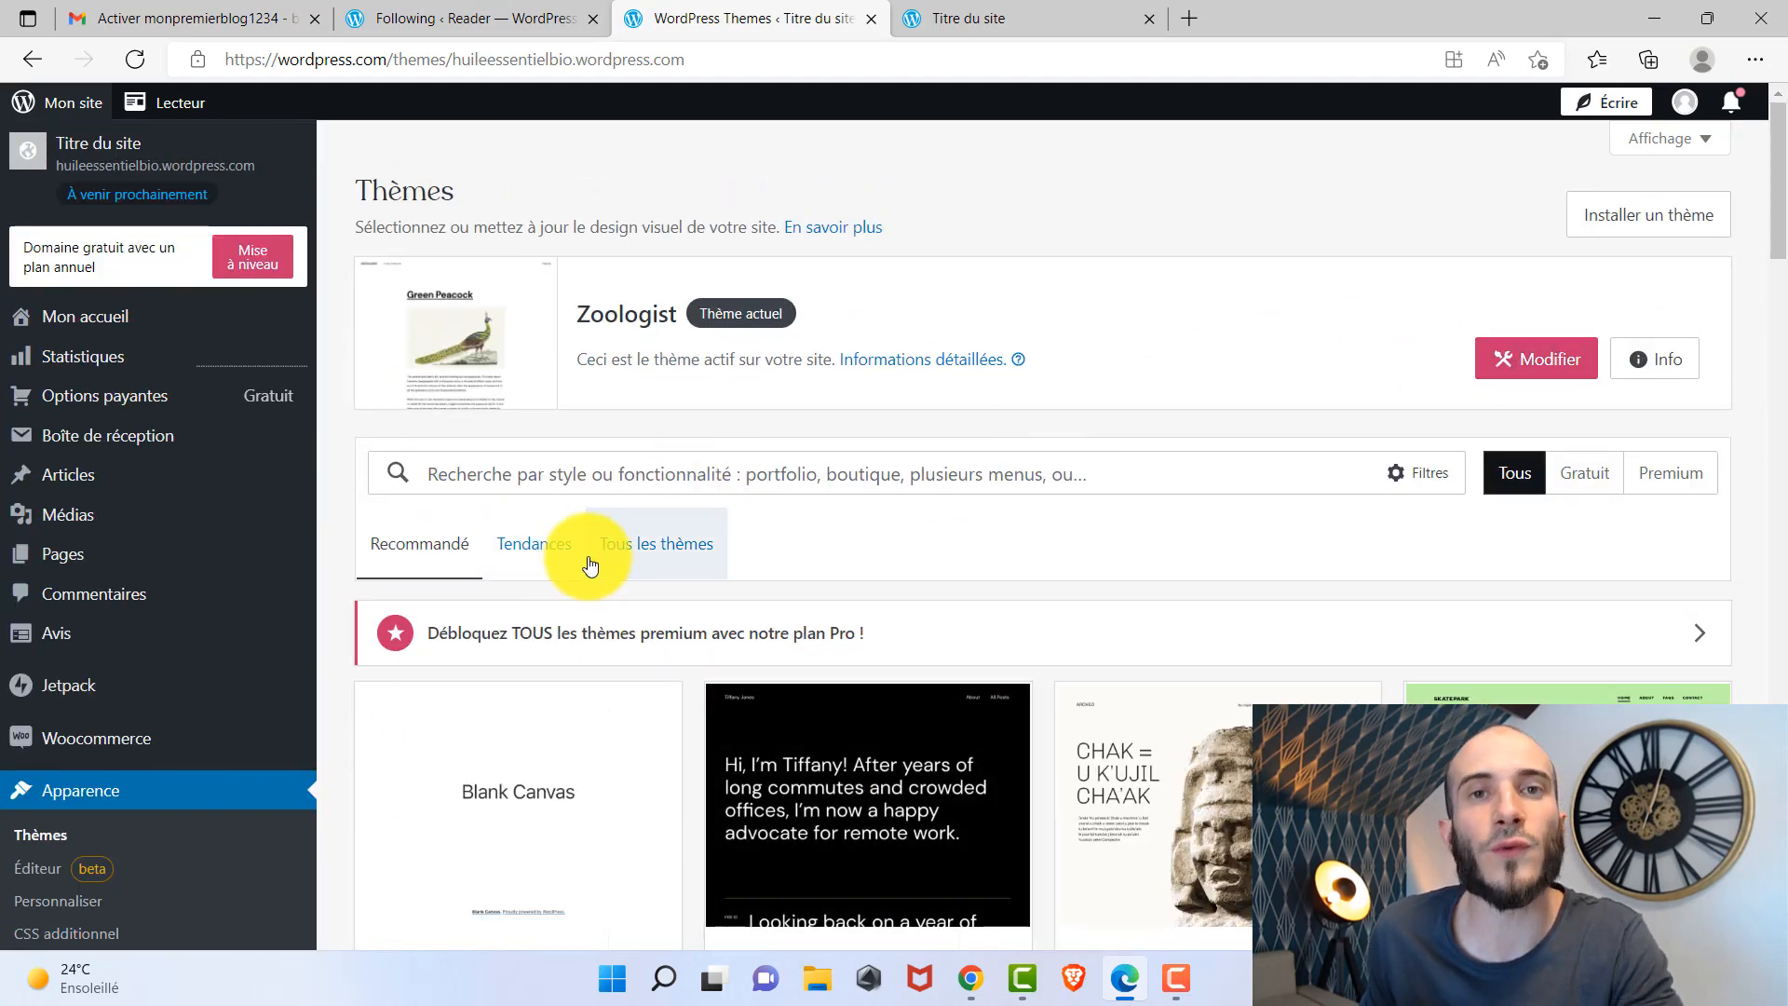
# Limit the theme gallery to free themes and browse the available designs.
pyautogui.click(1592, 481)
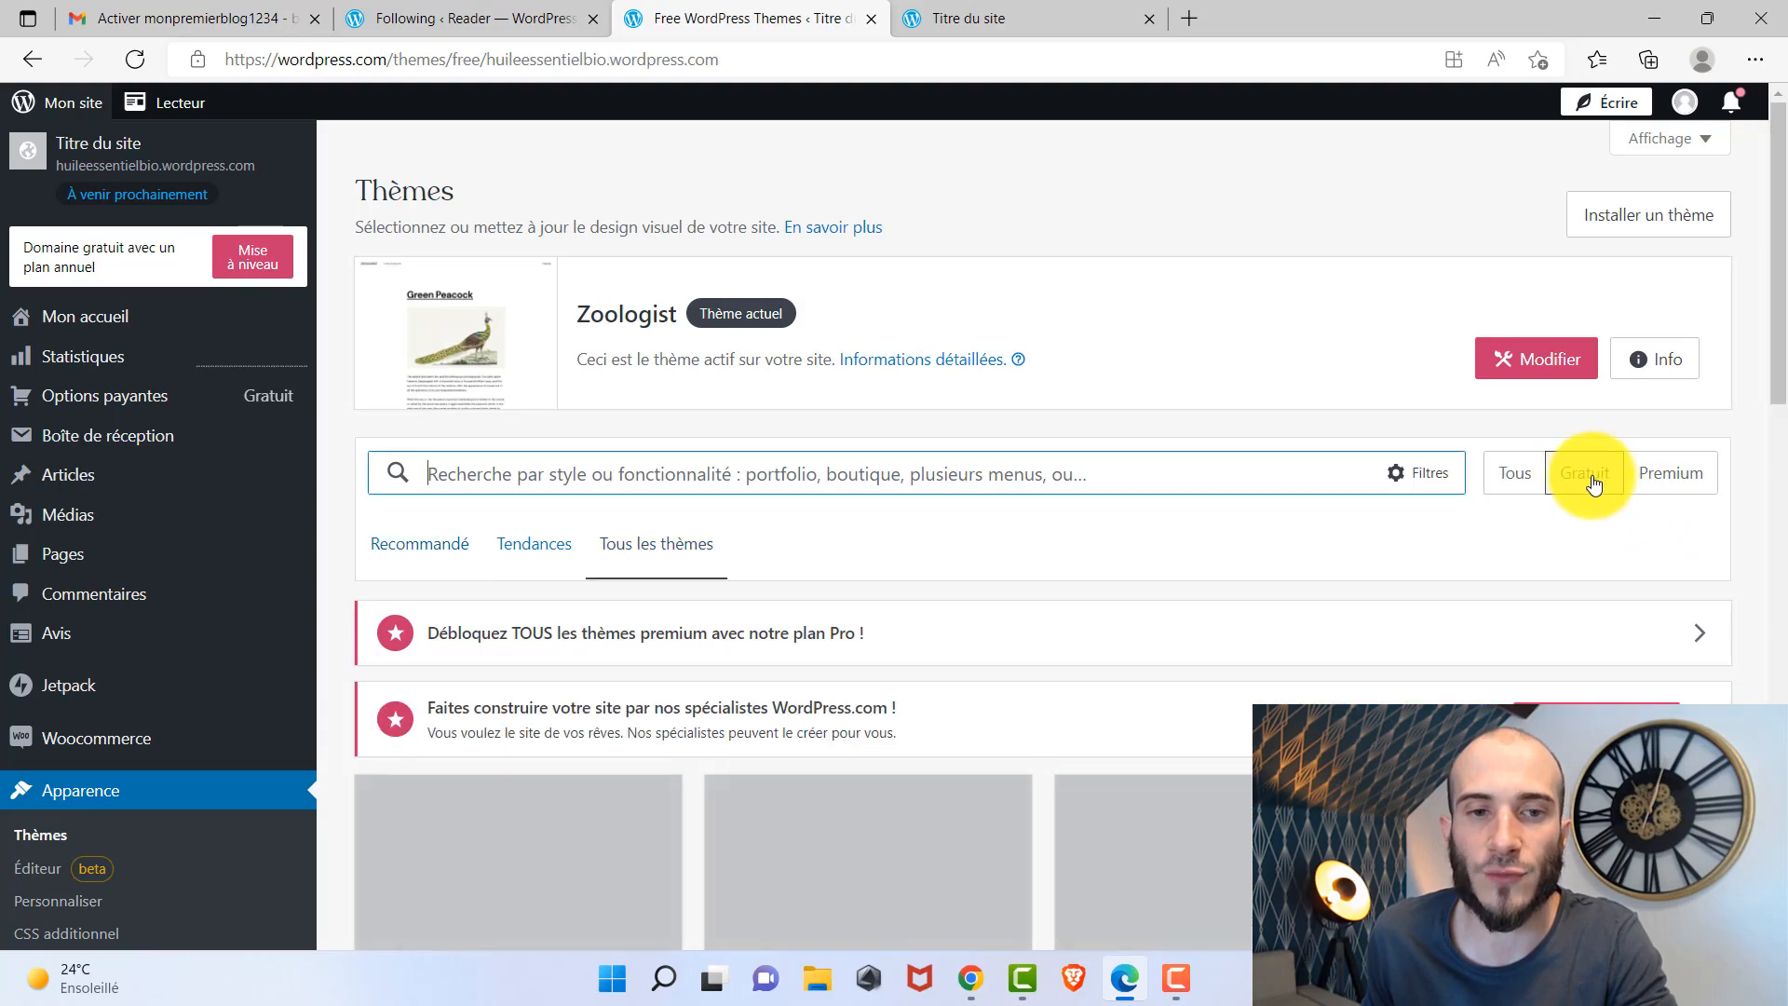
pyautogui.scroll(-5, 457, 573)
pyautogui.scroll(-10, 1536, 470)
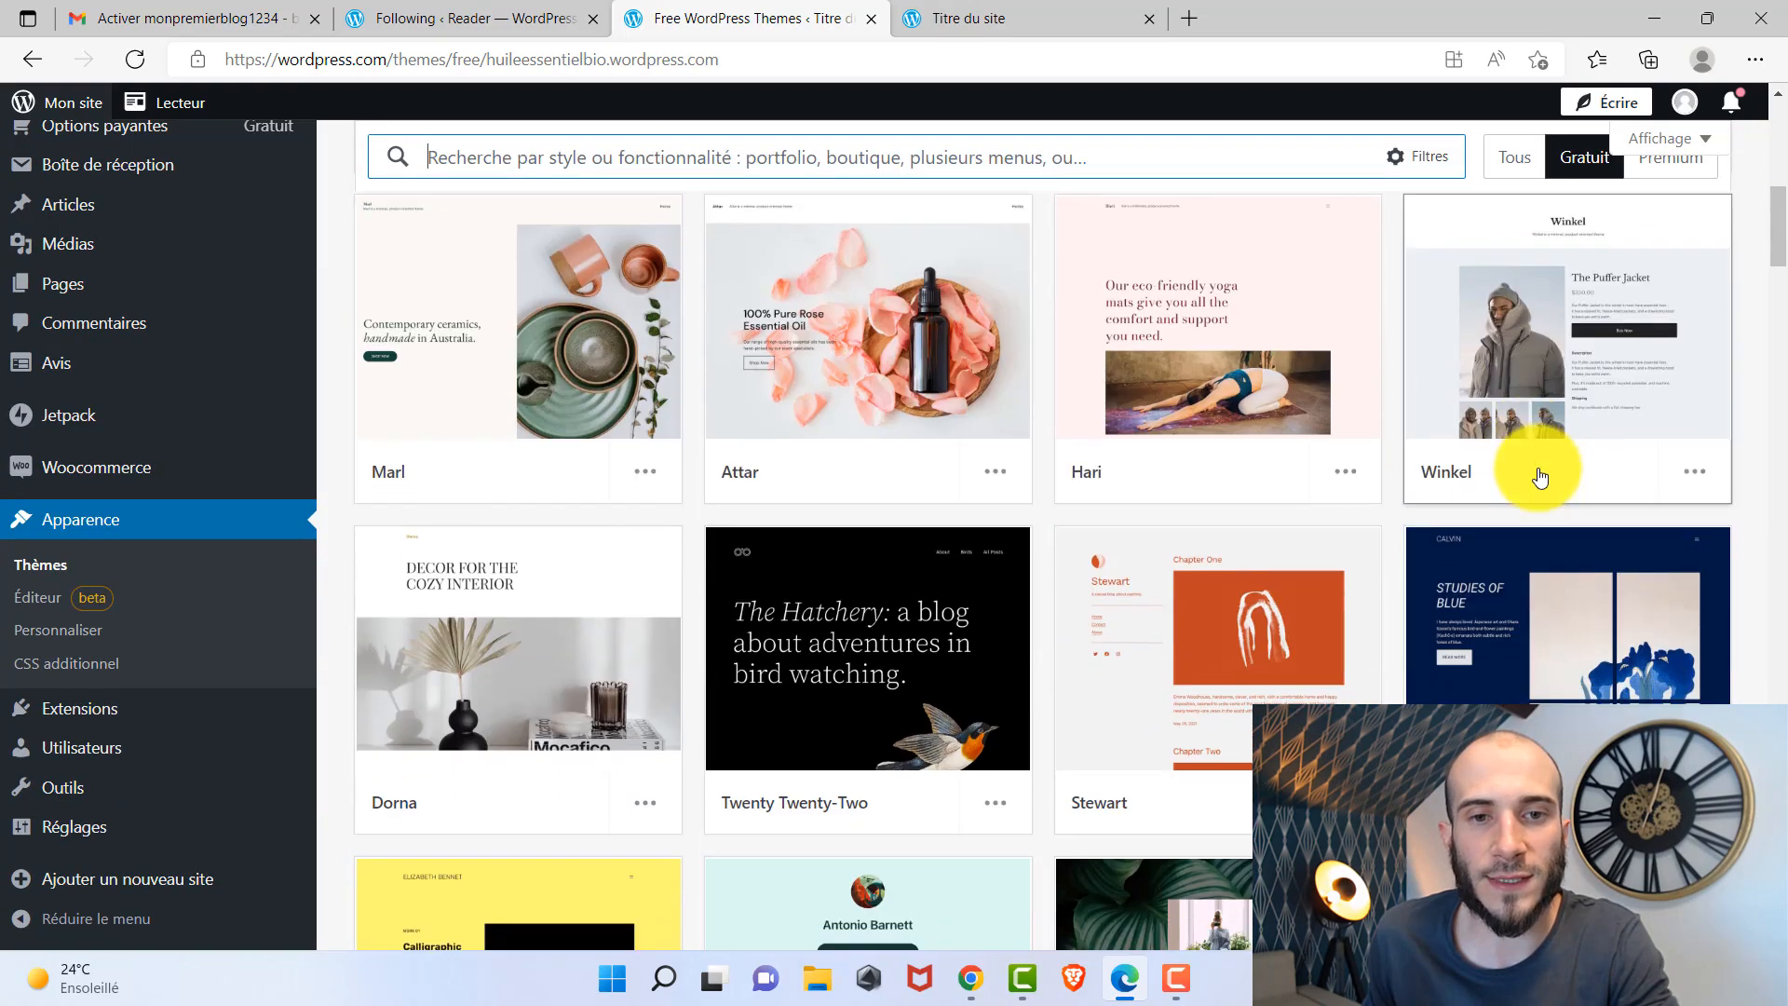
# Browse the free themes and open the details page of the Attar theme.
pyautogui.scroll(-20, 1535, 510)
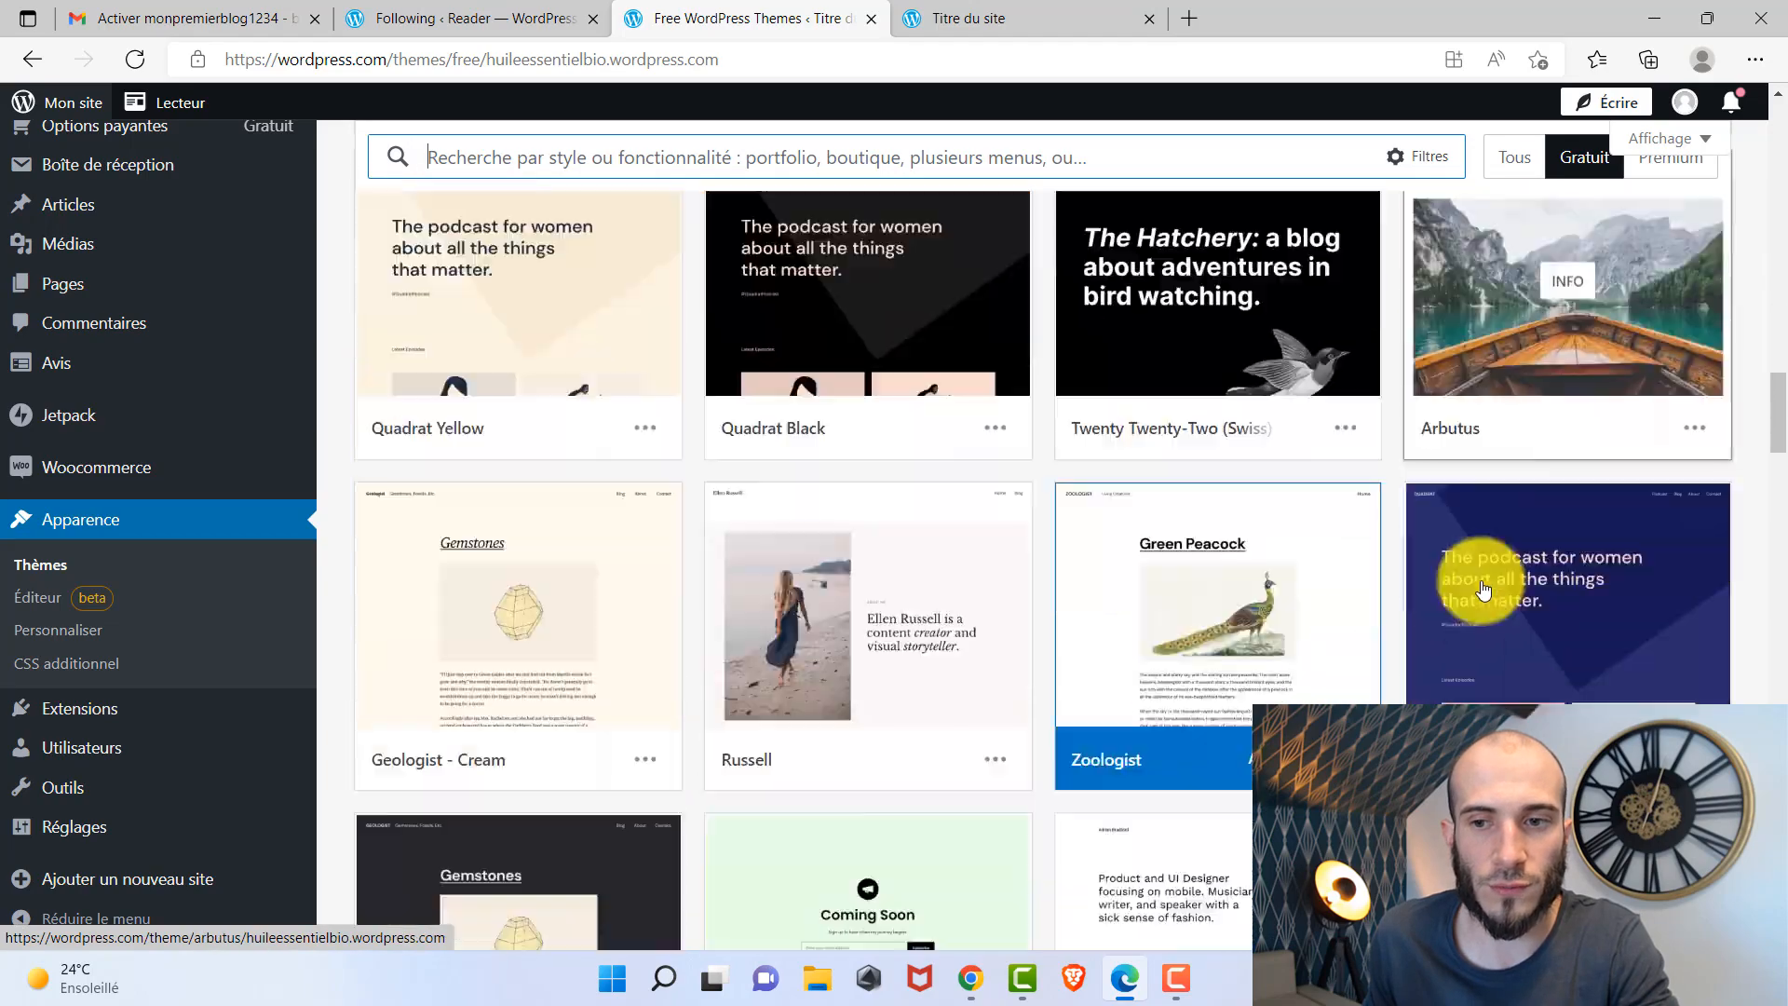
pyautogui.scroll(-12, 1532, 629)
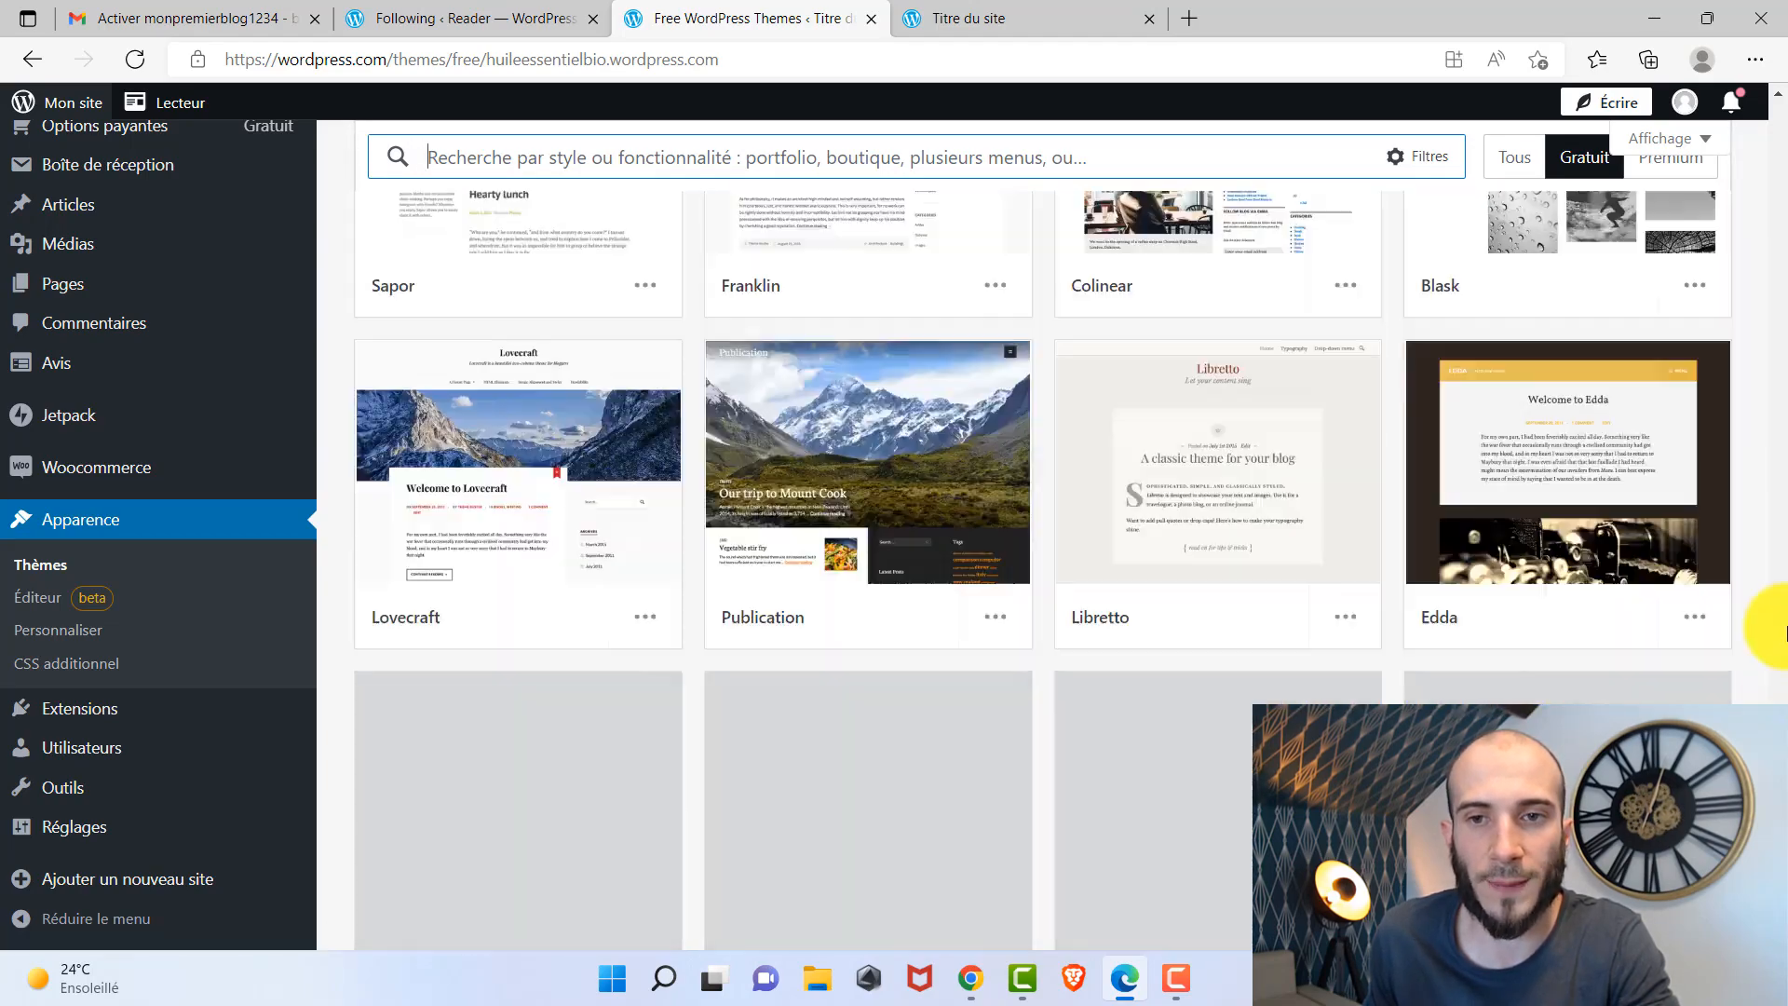
pyautogui.moveTo(1785, 633); pyautogui.dragTo(1776, 240)
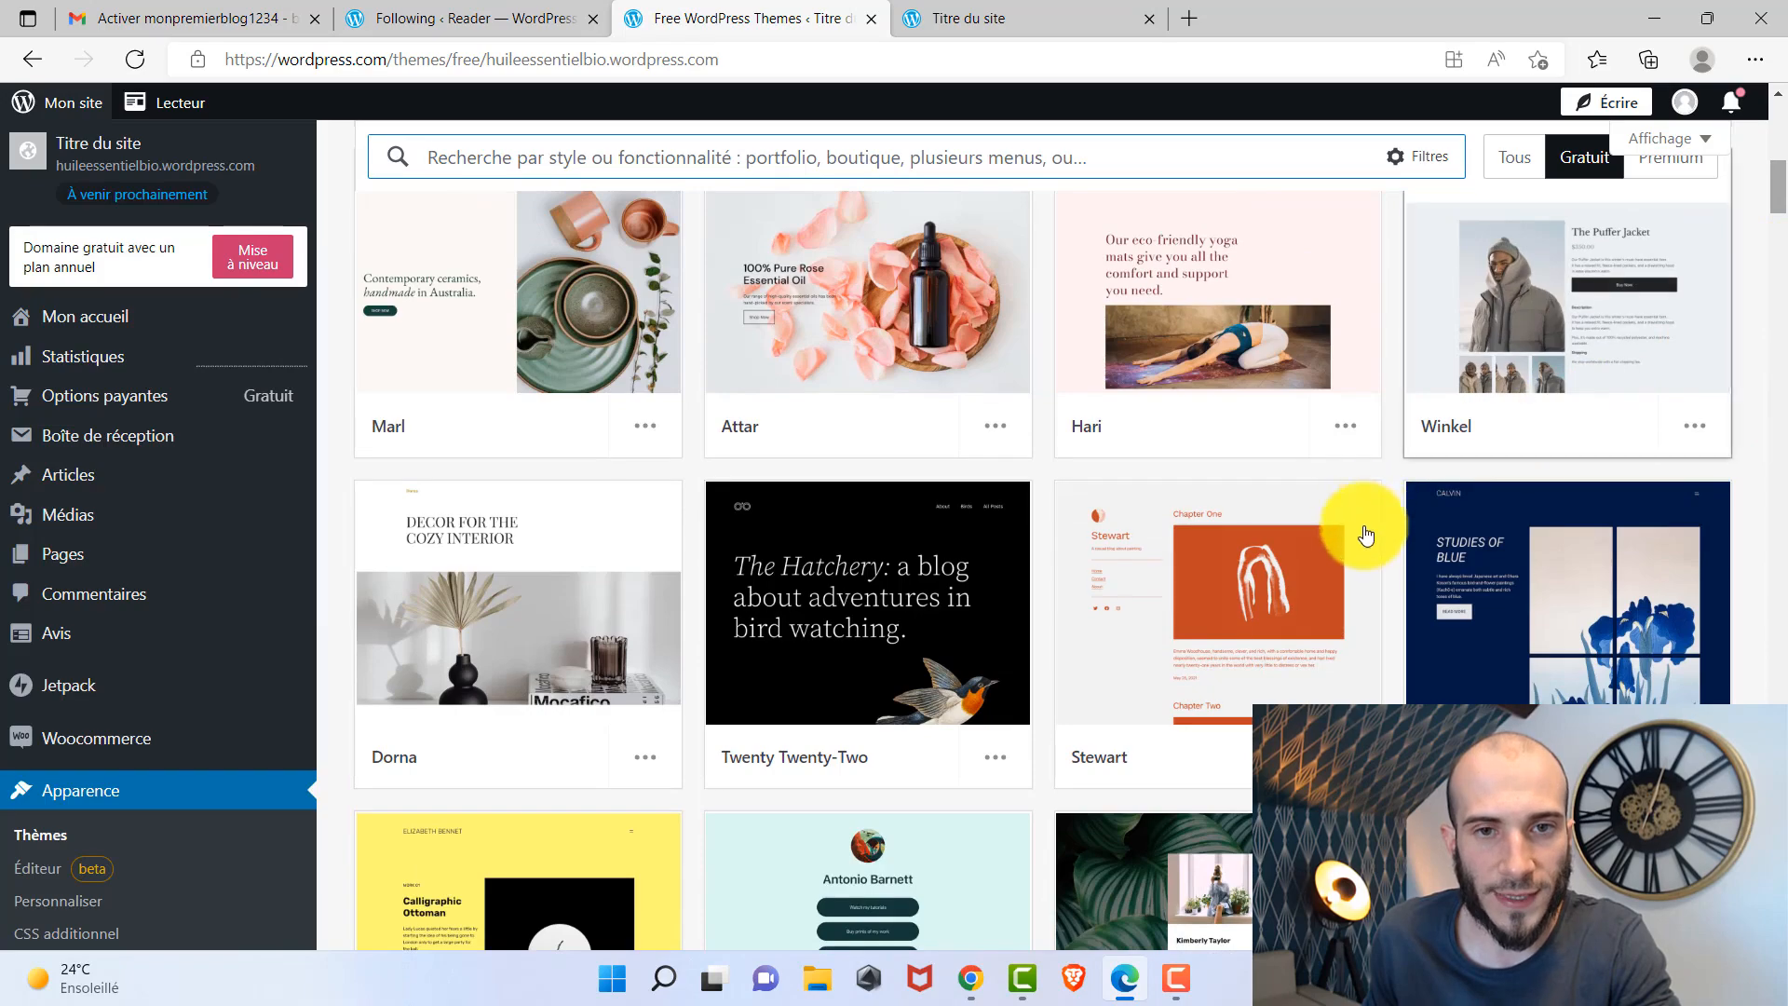
pyautogui.scroll(7, 1350, 577)
pyautogui.scroll(-4, 1304, 624)
pyautogui.scroll(-2, 866, 566)
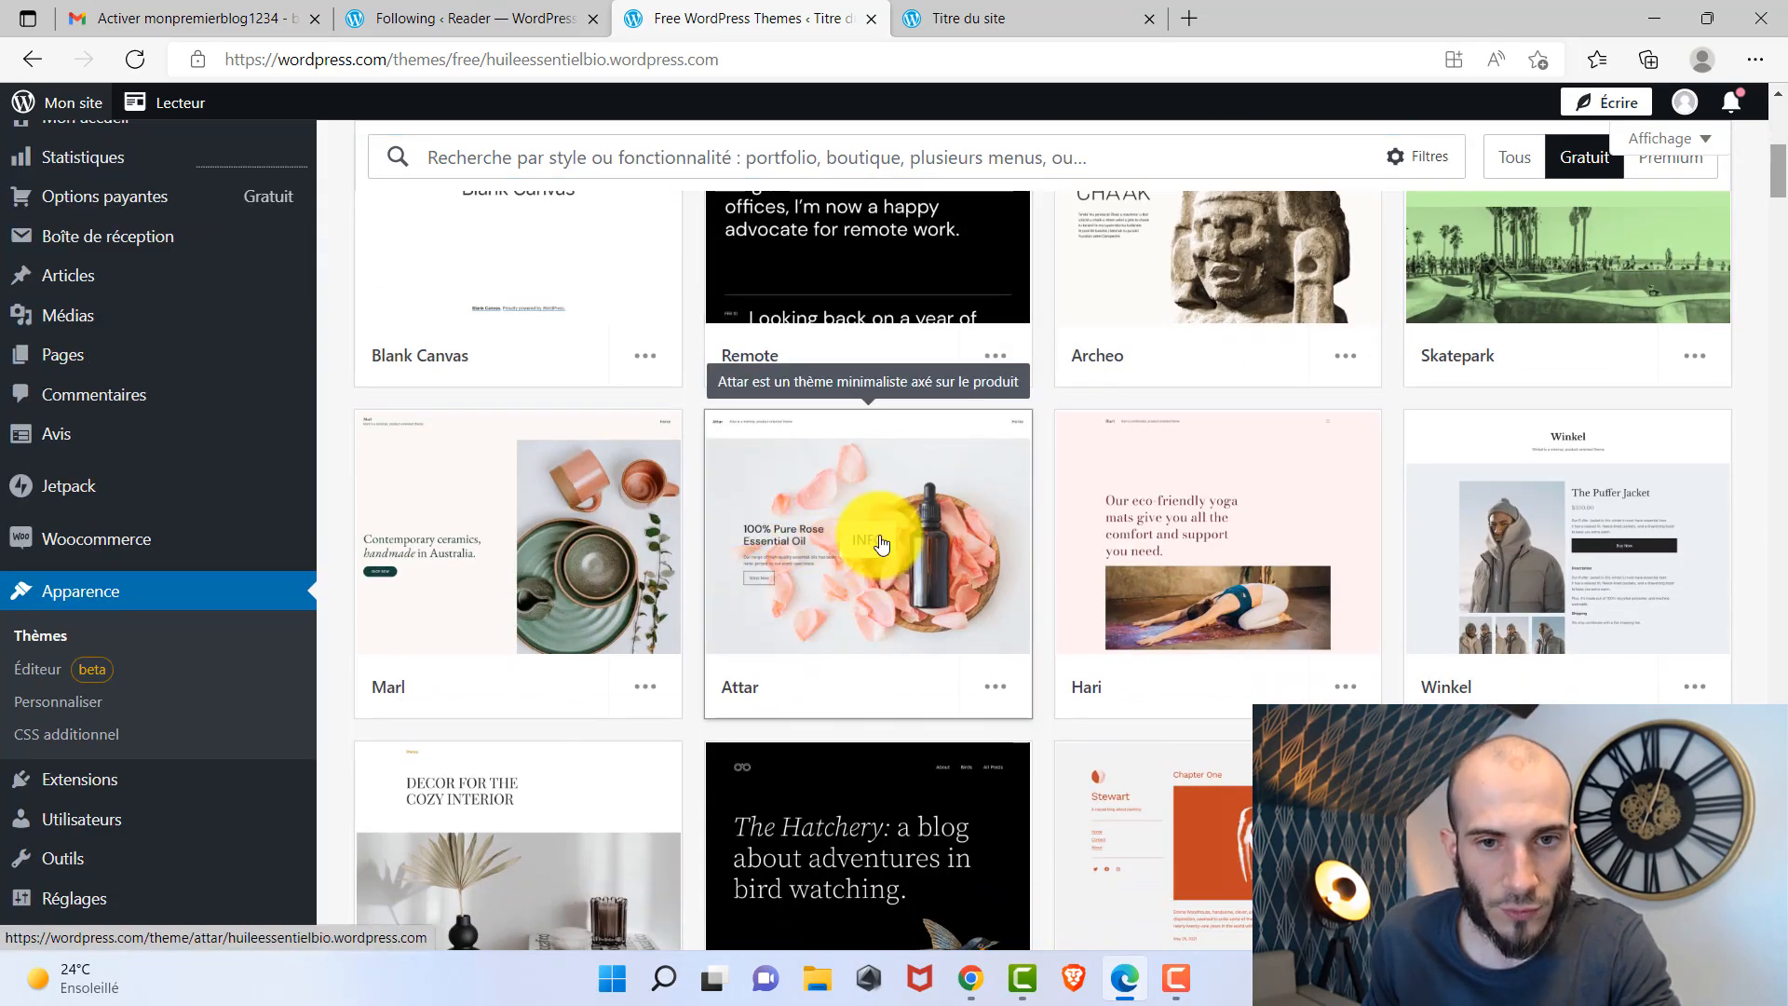
pyautogui.click(1006, 554)
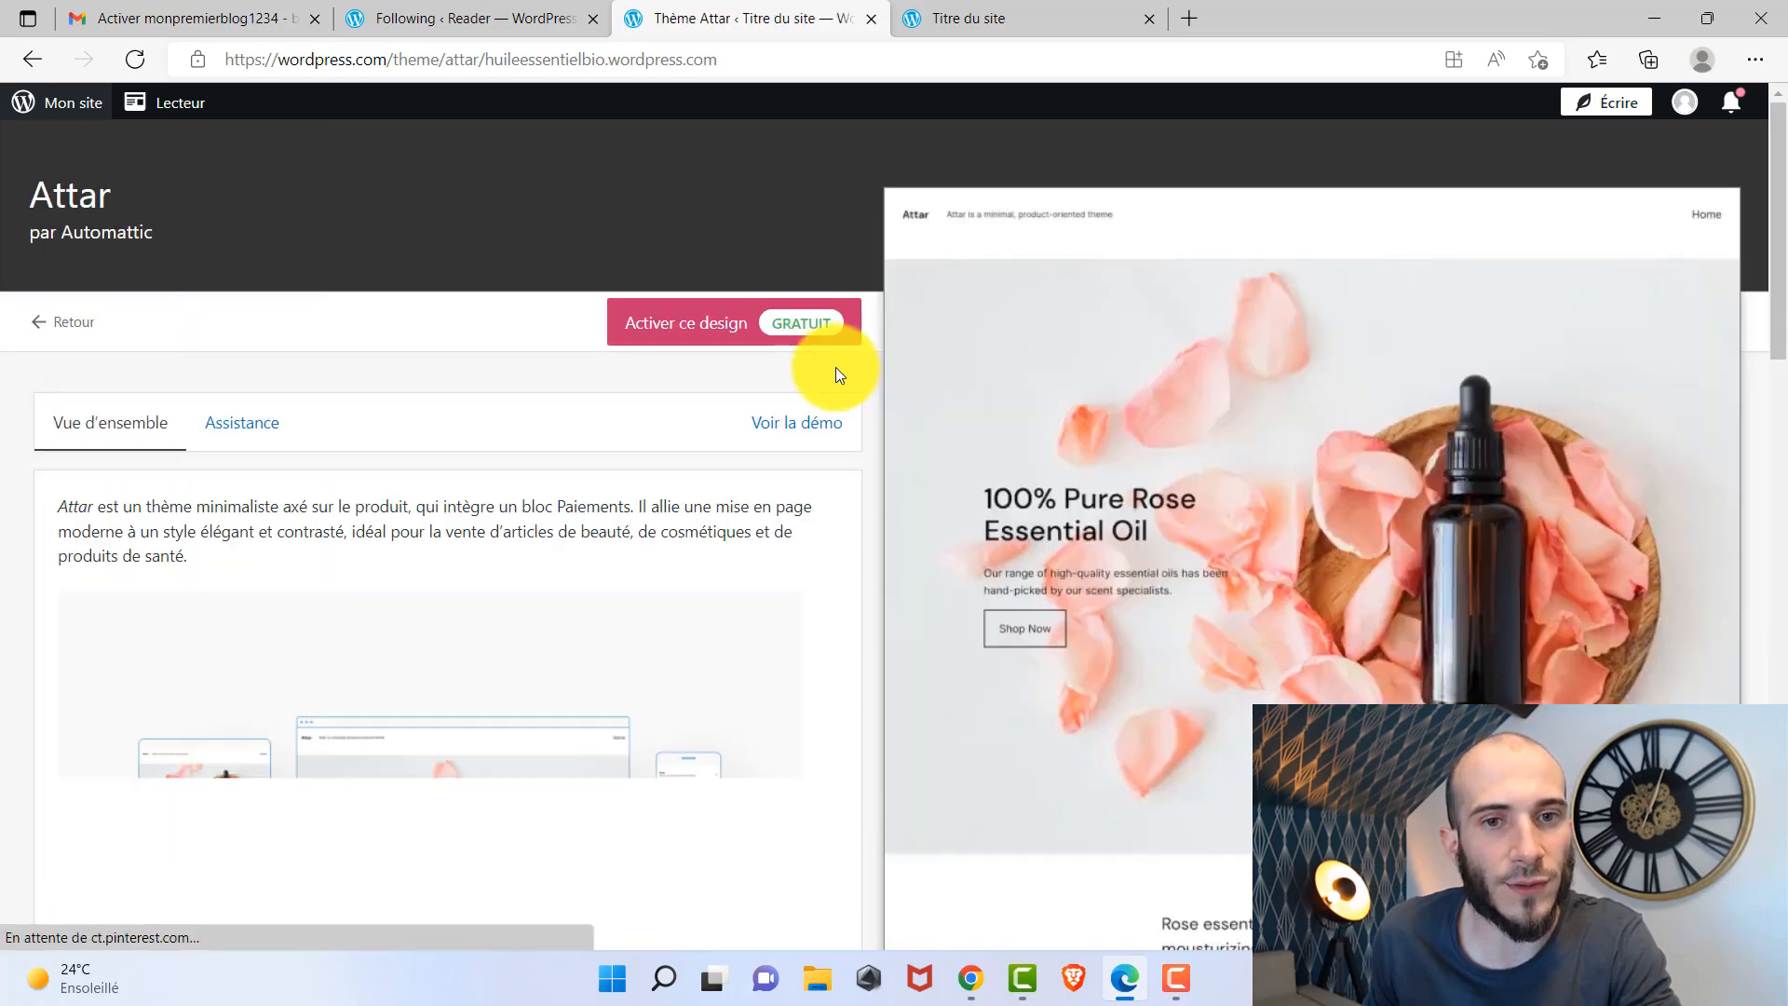
# Review the Attar theme's overview and activate it while keeping the existing home page content.
pyautogui.scroll(-7, 1049, 752)
pyautogui.scroll(7, 1245, 631)
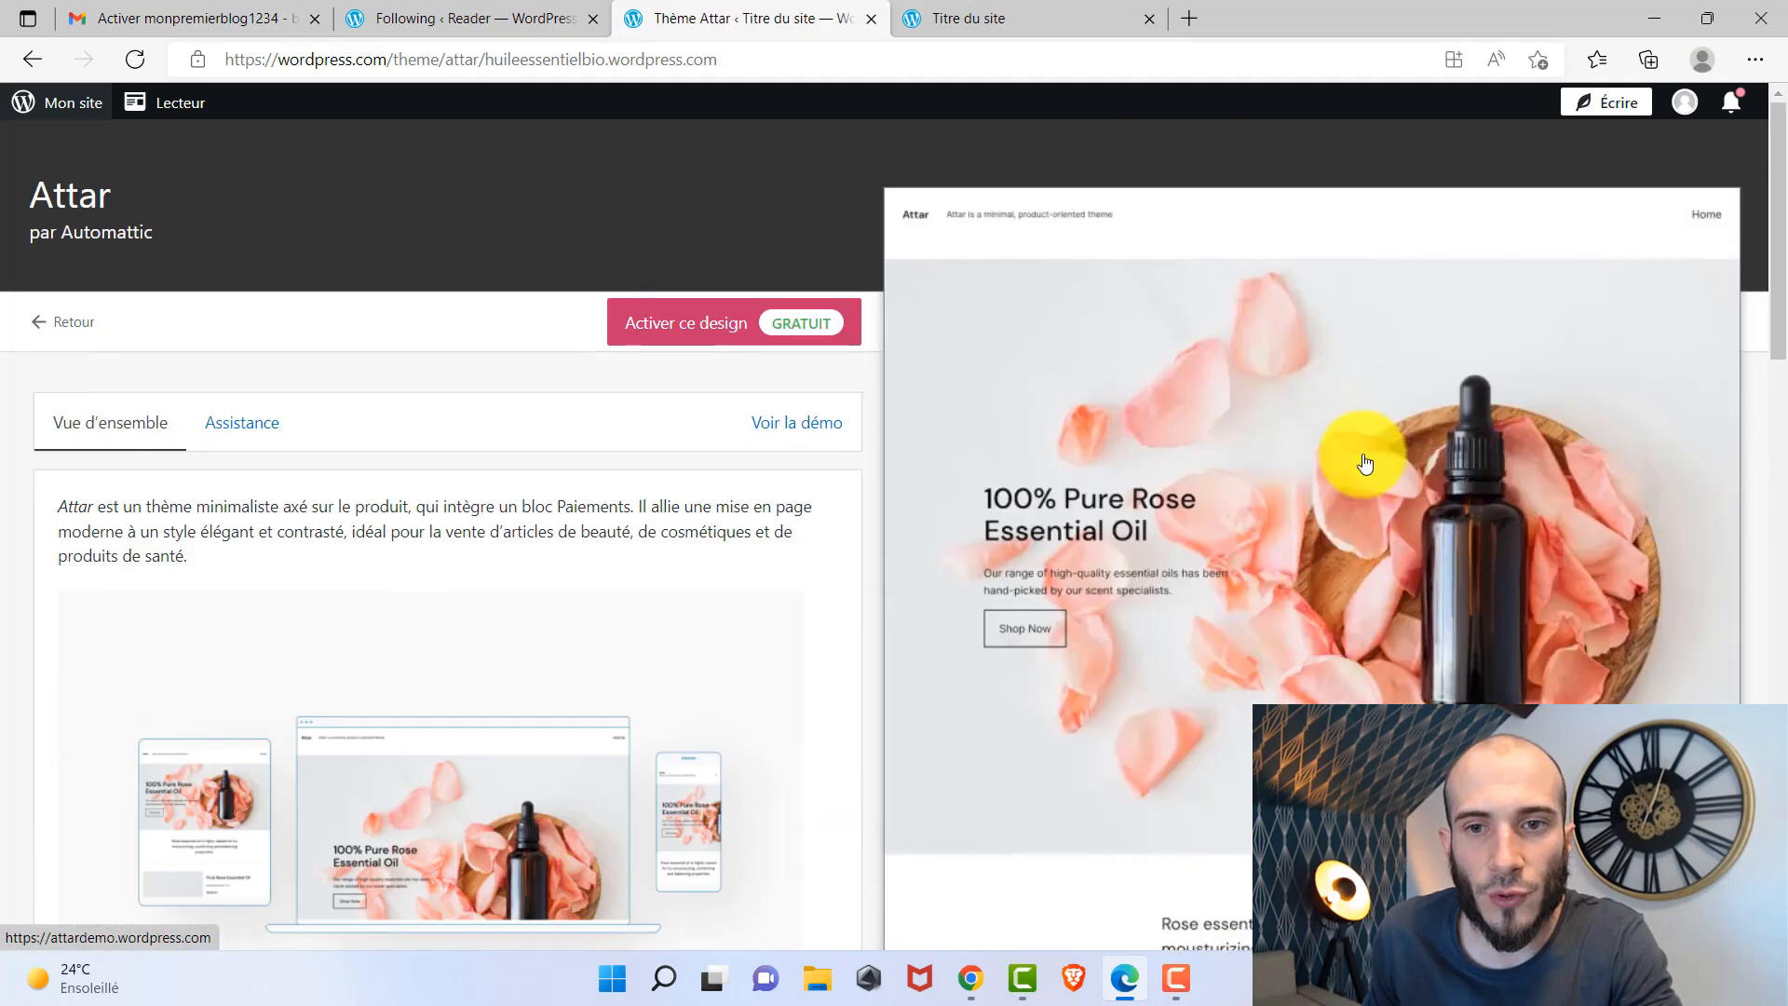
pyautogui.scroll(-10, 848, 604)
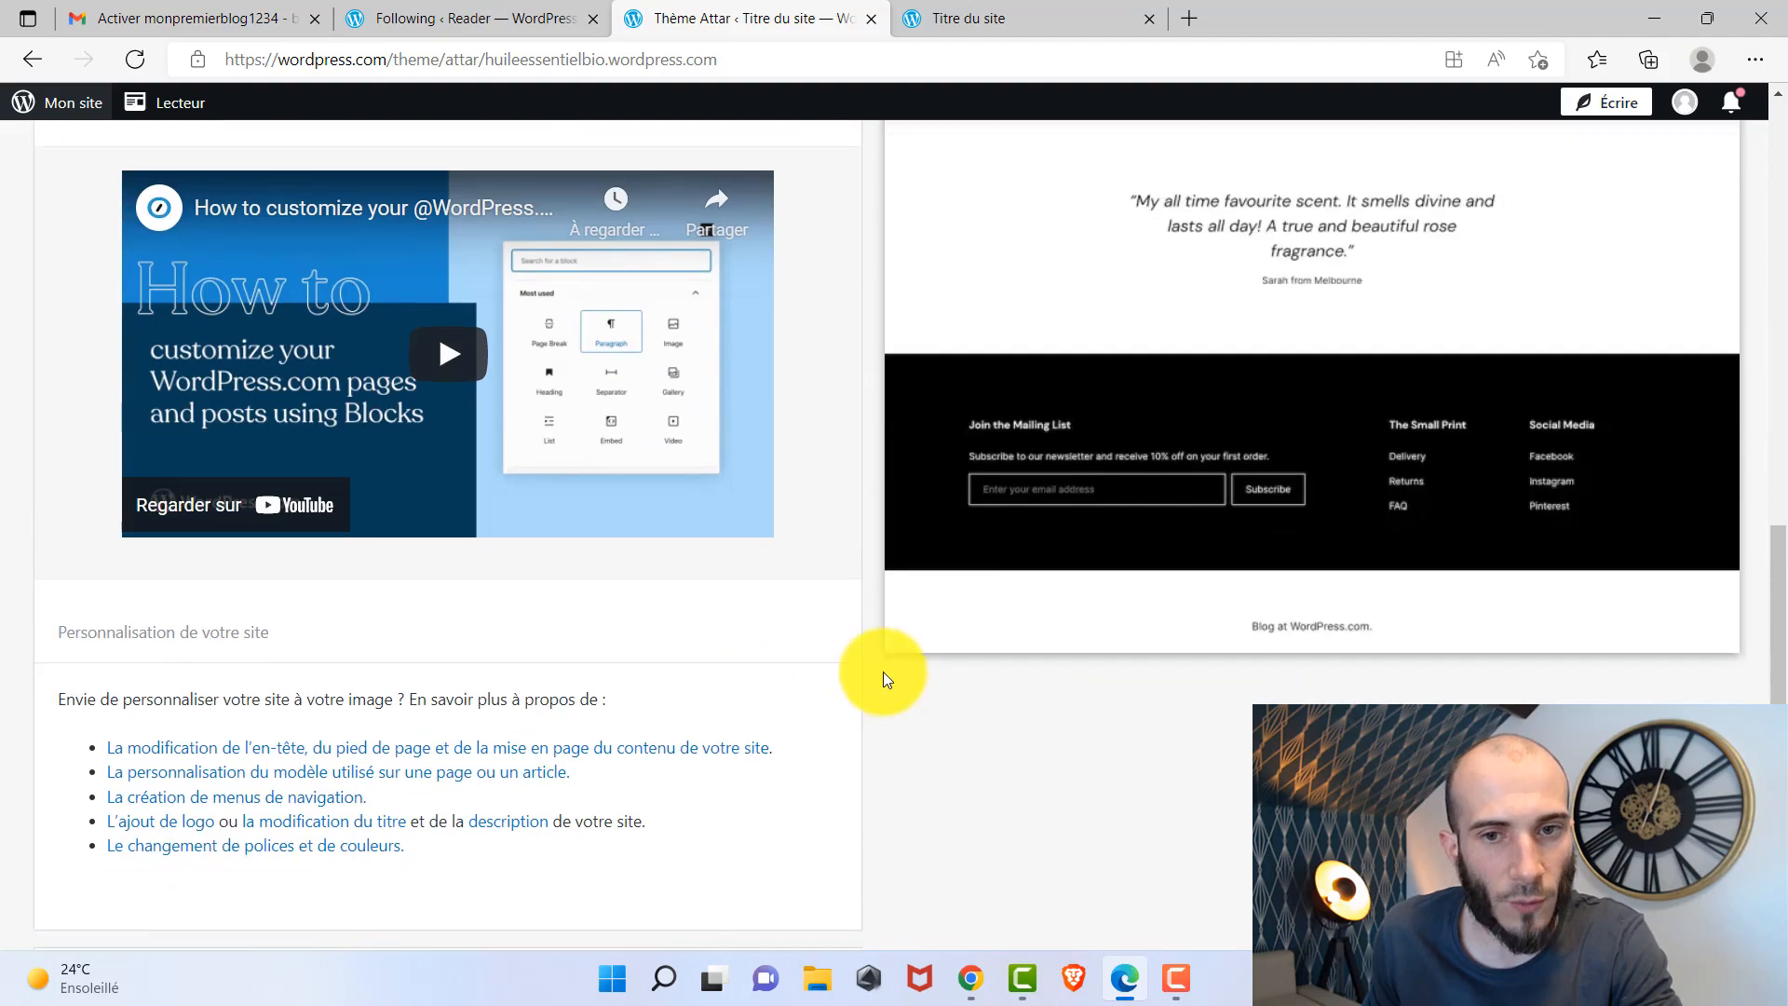
pyautogui.scroll(9, 894, 665)
pyautogui.scroll(2, 894, 615)
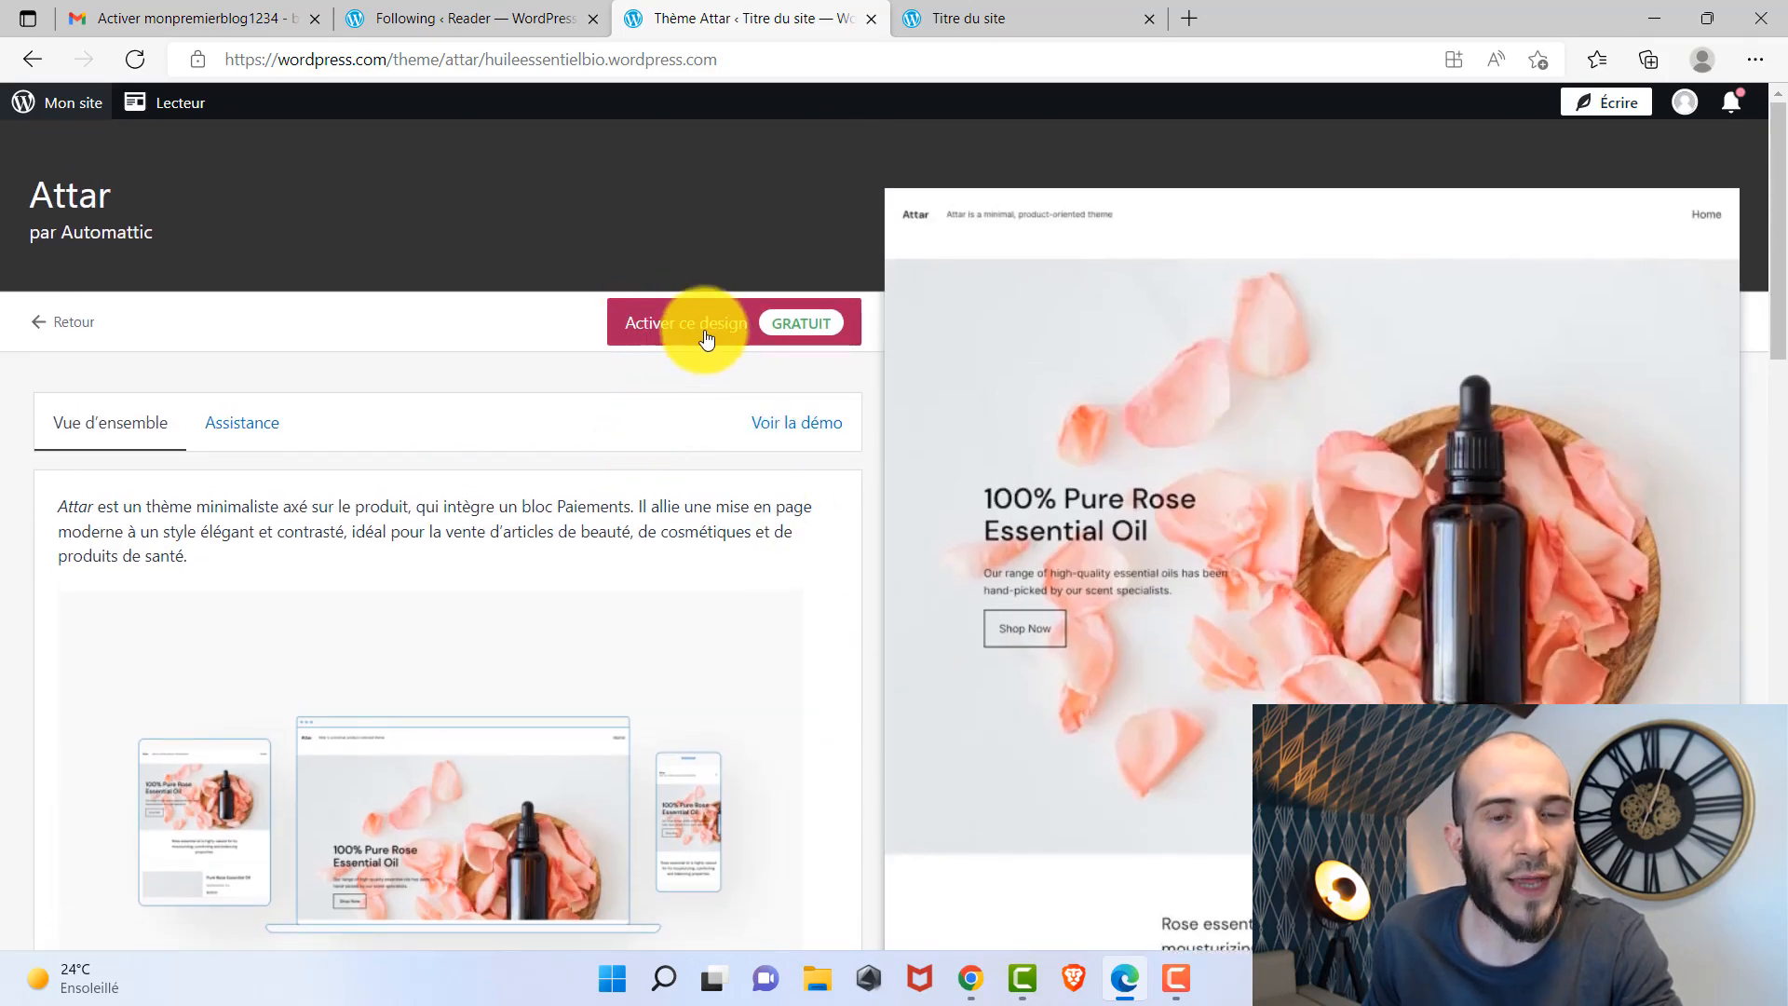
pyautogui.click(673, 332)
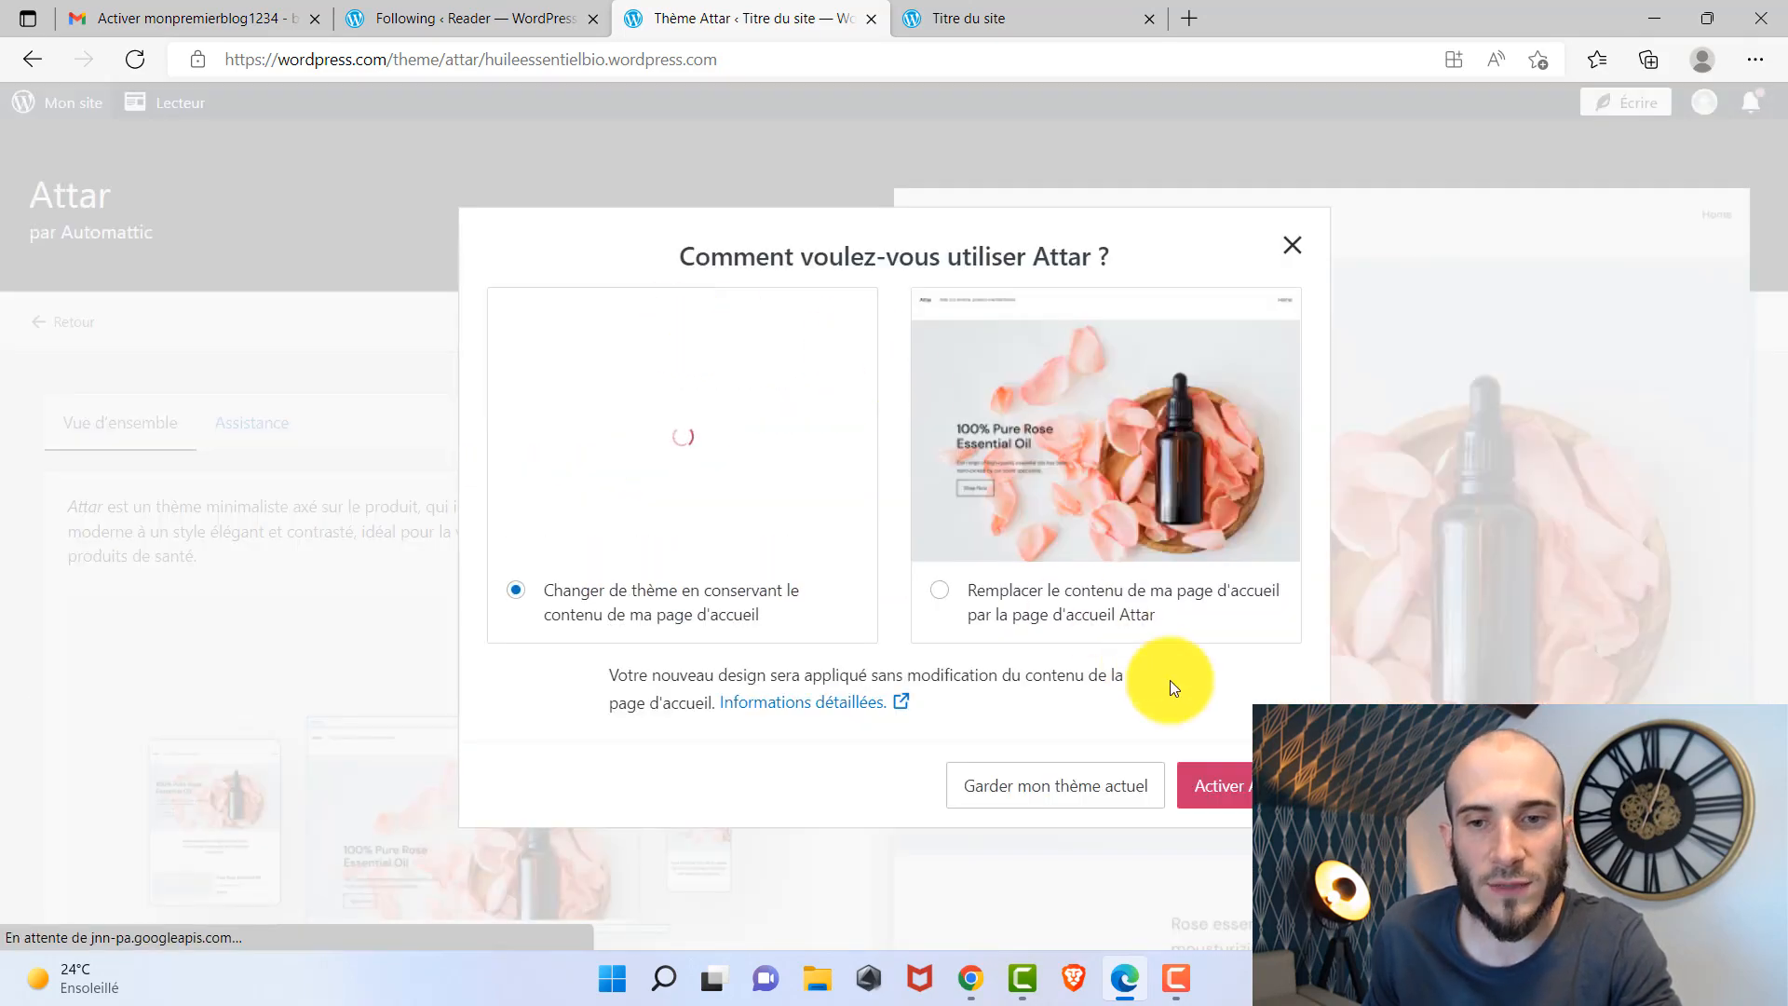
pyautogui.click(1234, 785)
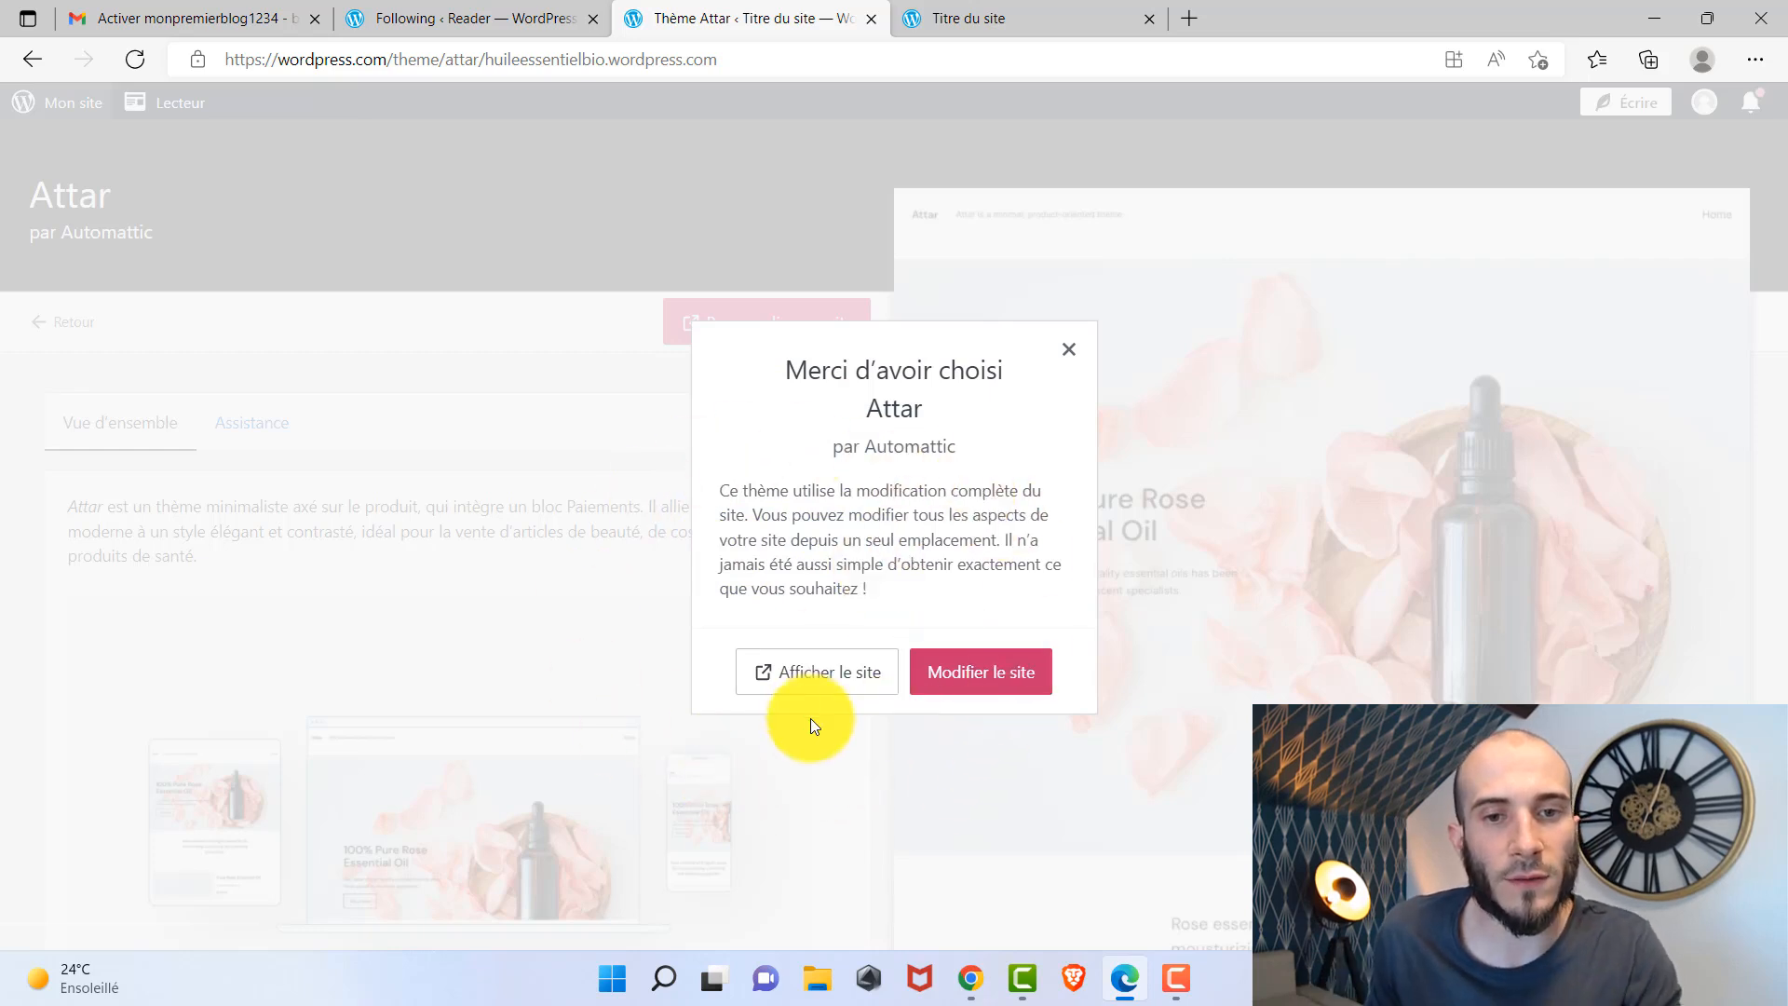
# Open the site in a new browser tab, close the old site tab, check the home page and return to the theme page.
pyautogui.rightClick(832, 677)
pyautogui.click(929, 231)
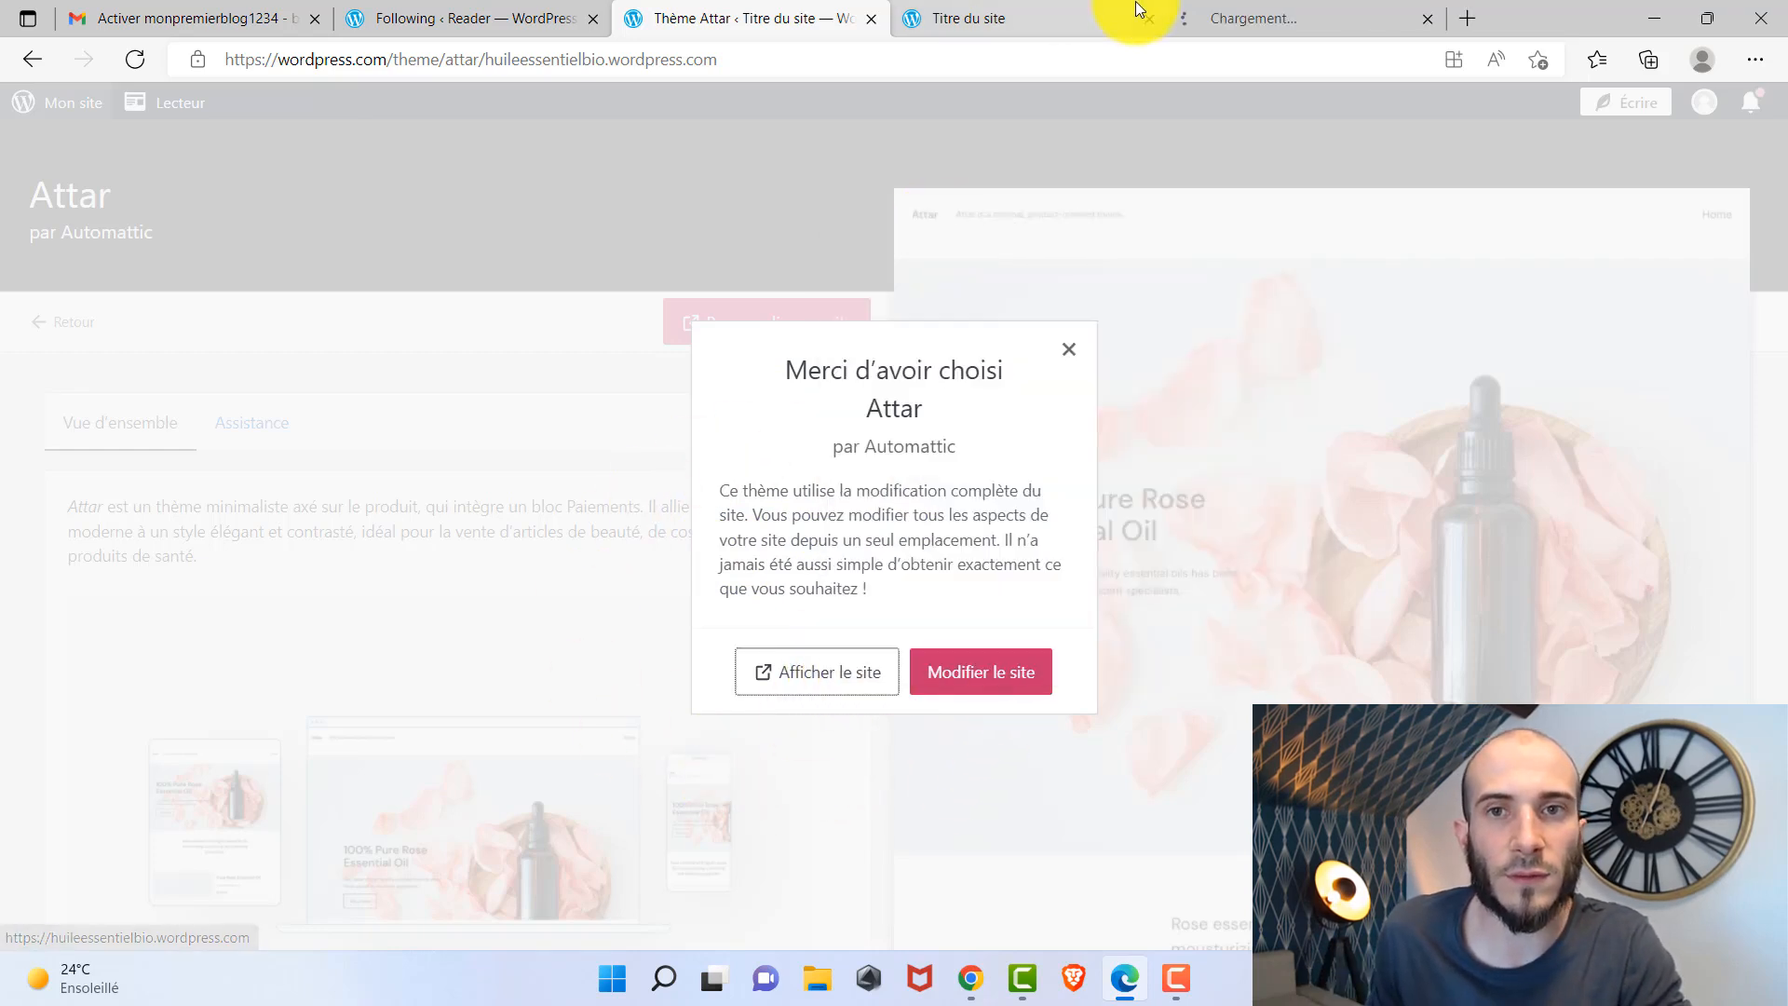
pyautogui.click(1108, 19)
pyautogui.click(1148, 19)
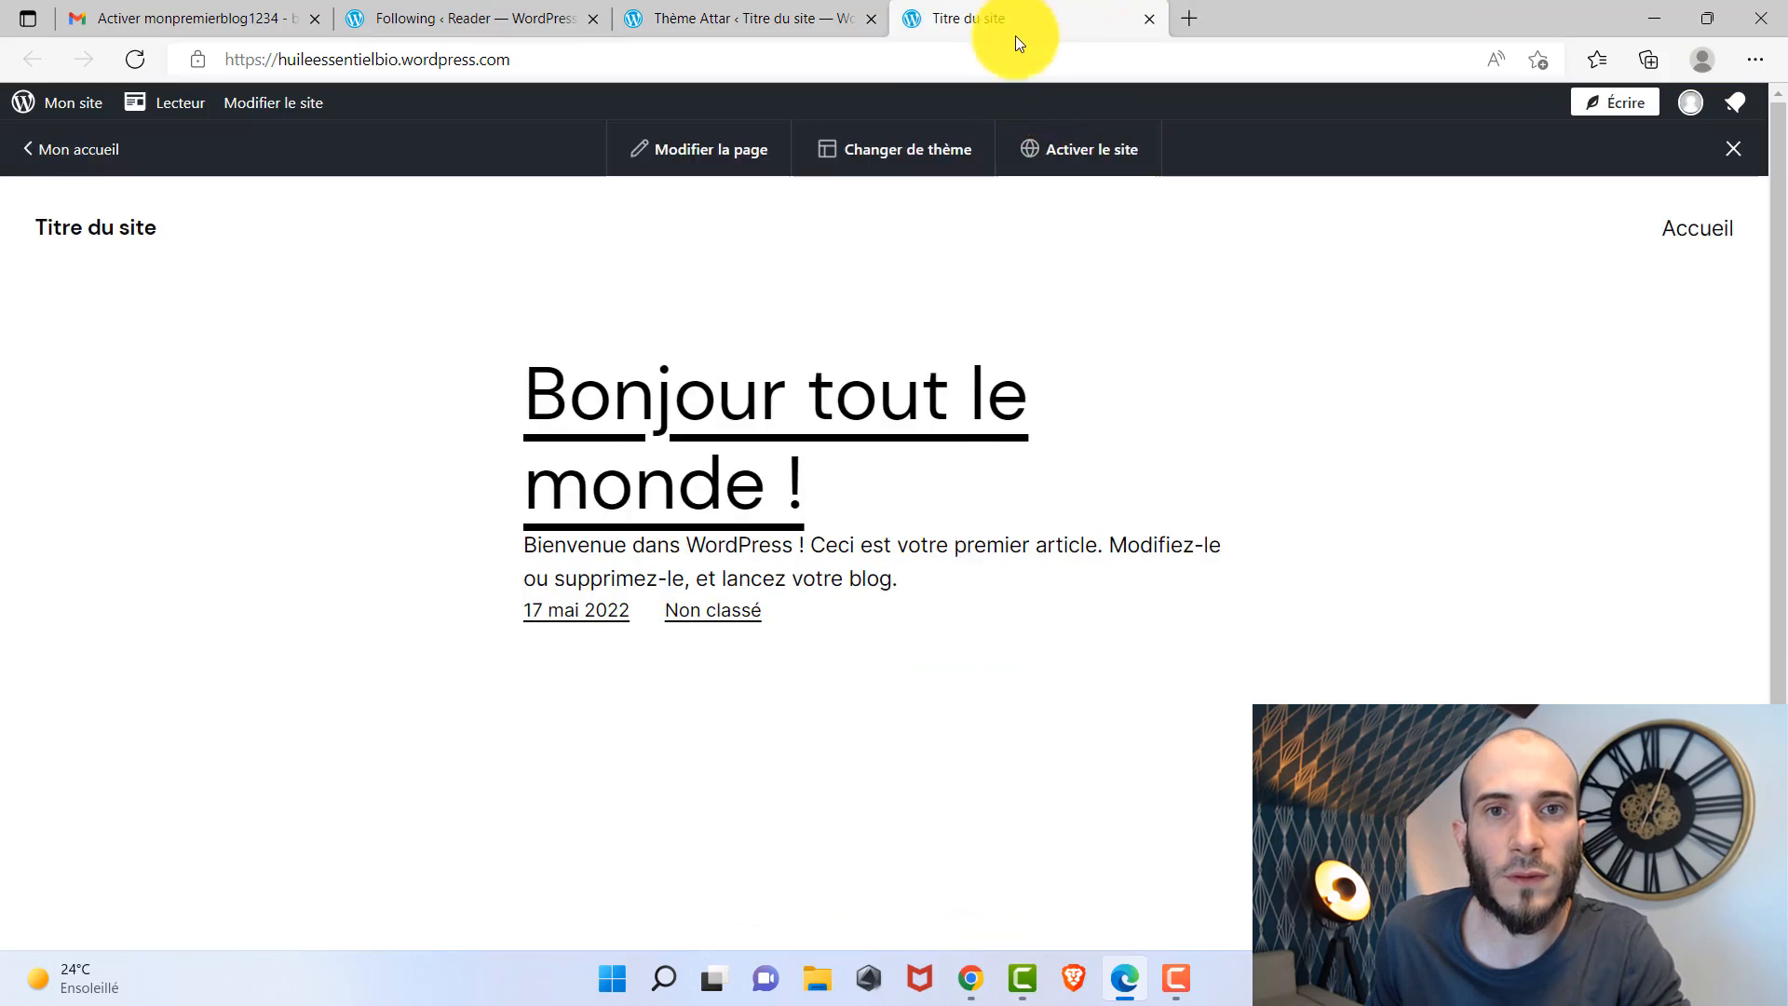
pyautogui.click(756, 21)
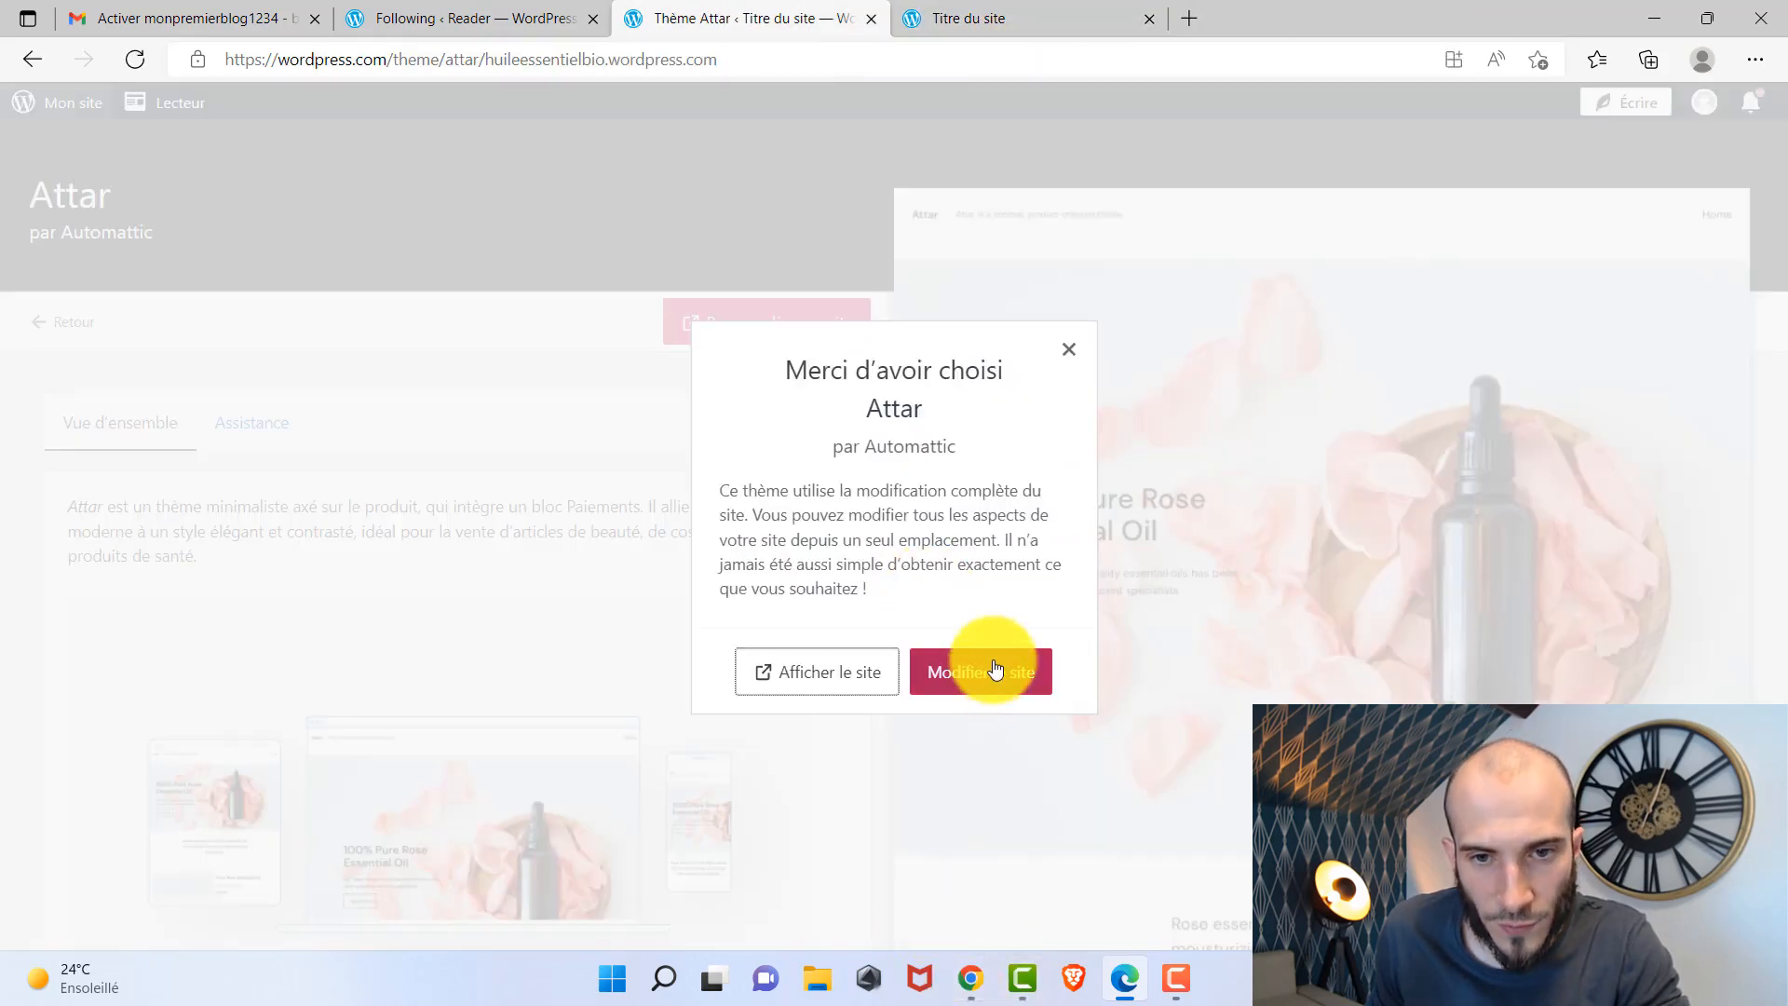
# Dismiss the theme activation message, go back to the theme gallery and open the site customizer.
pyautogui.click(1067, 354)
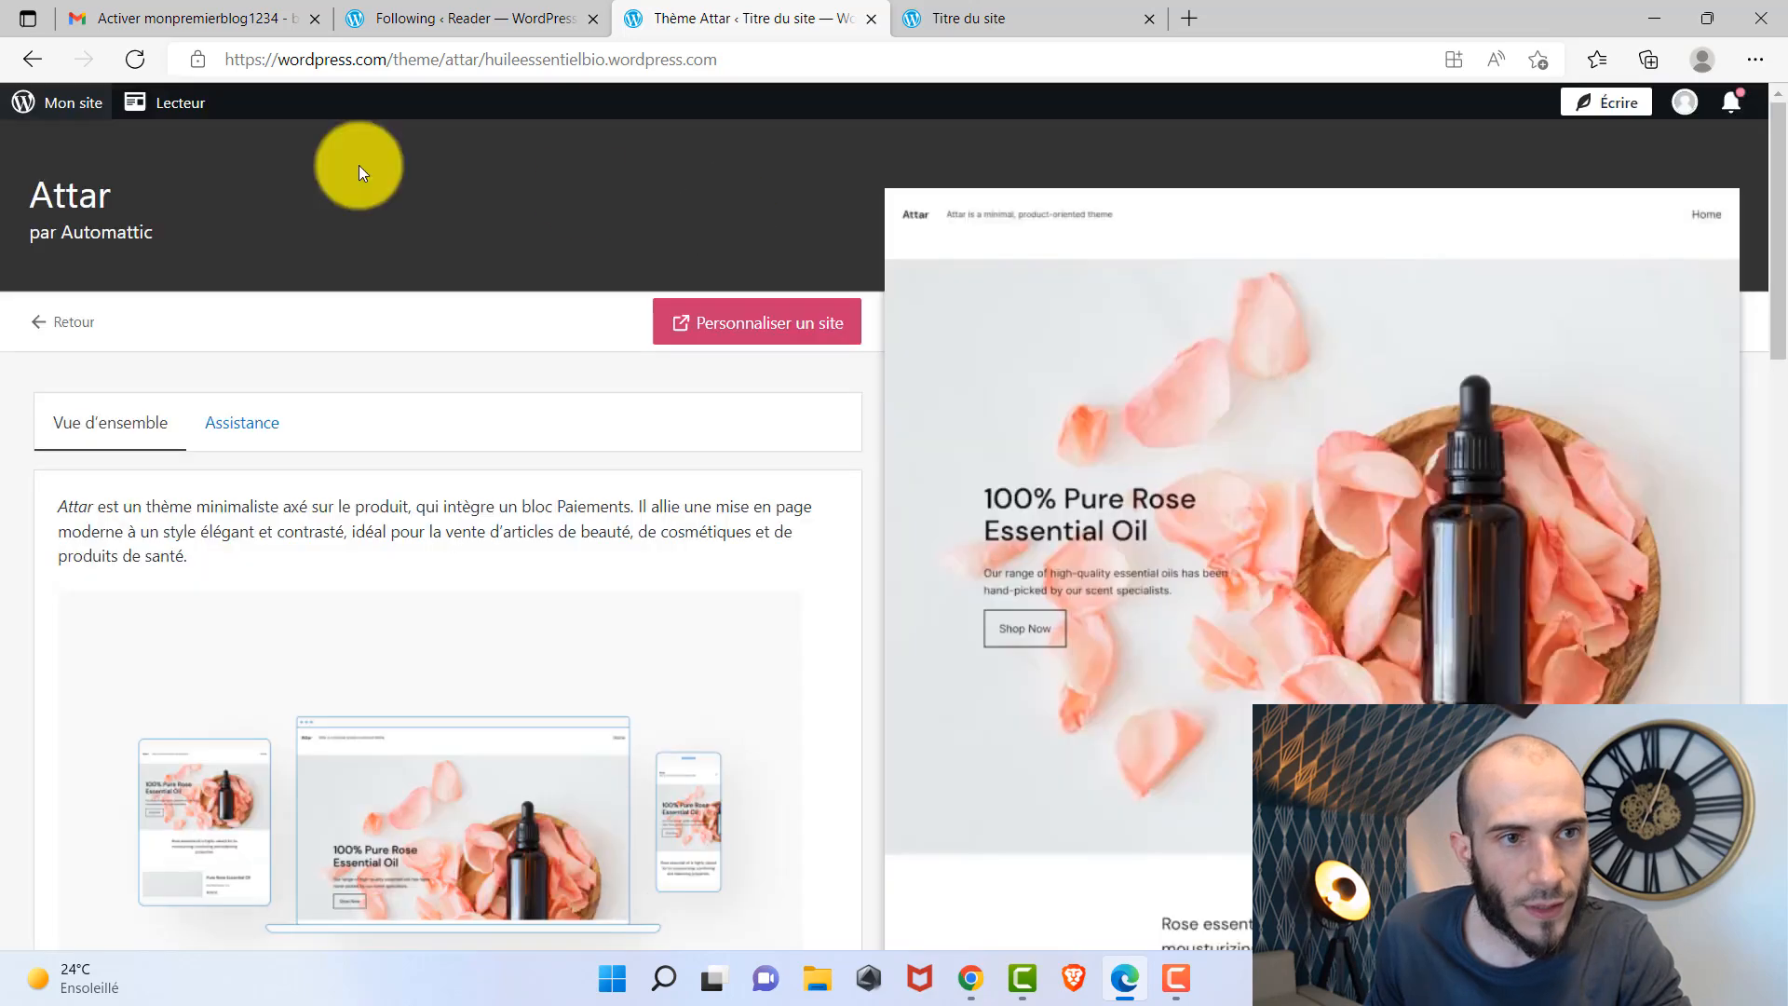
pyautogui.click(75, 339)
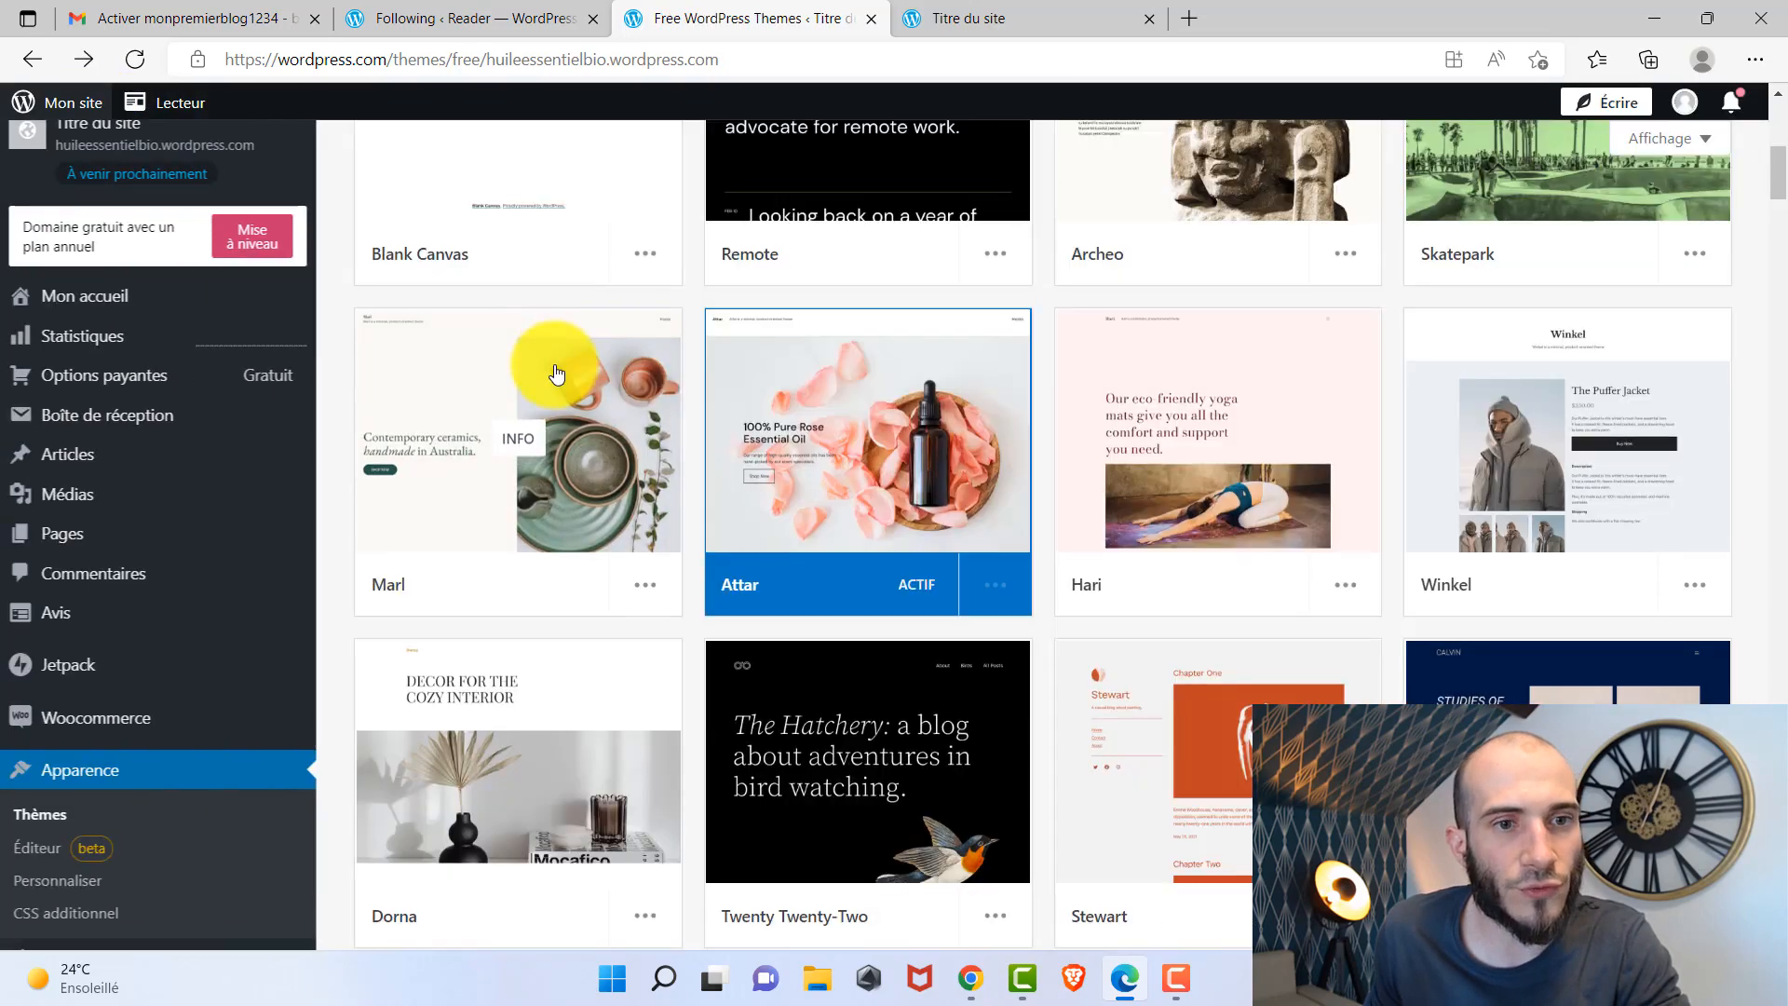
pyautogui.scroll(-3, 232, 707)
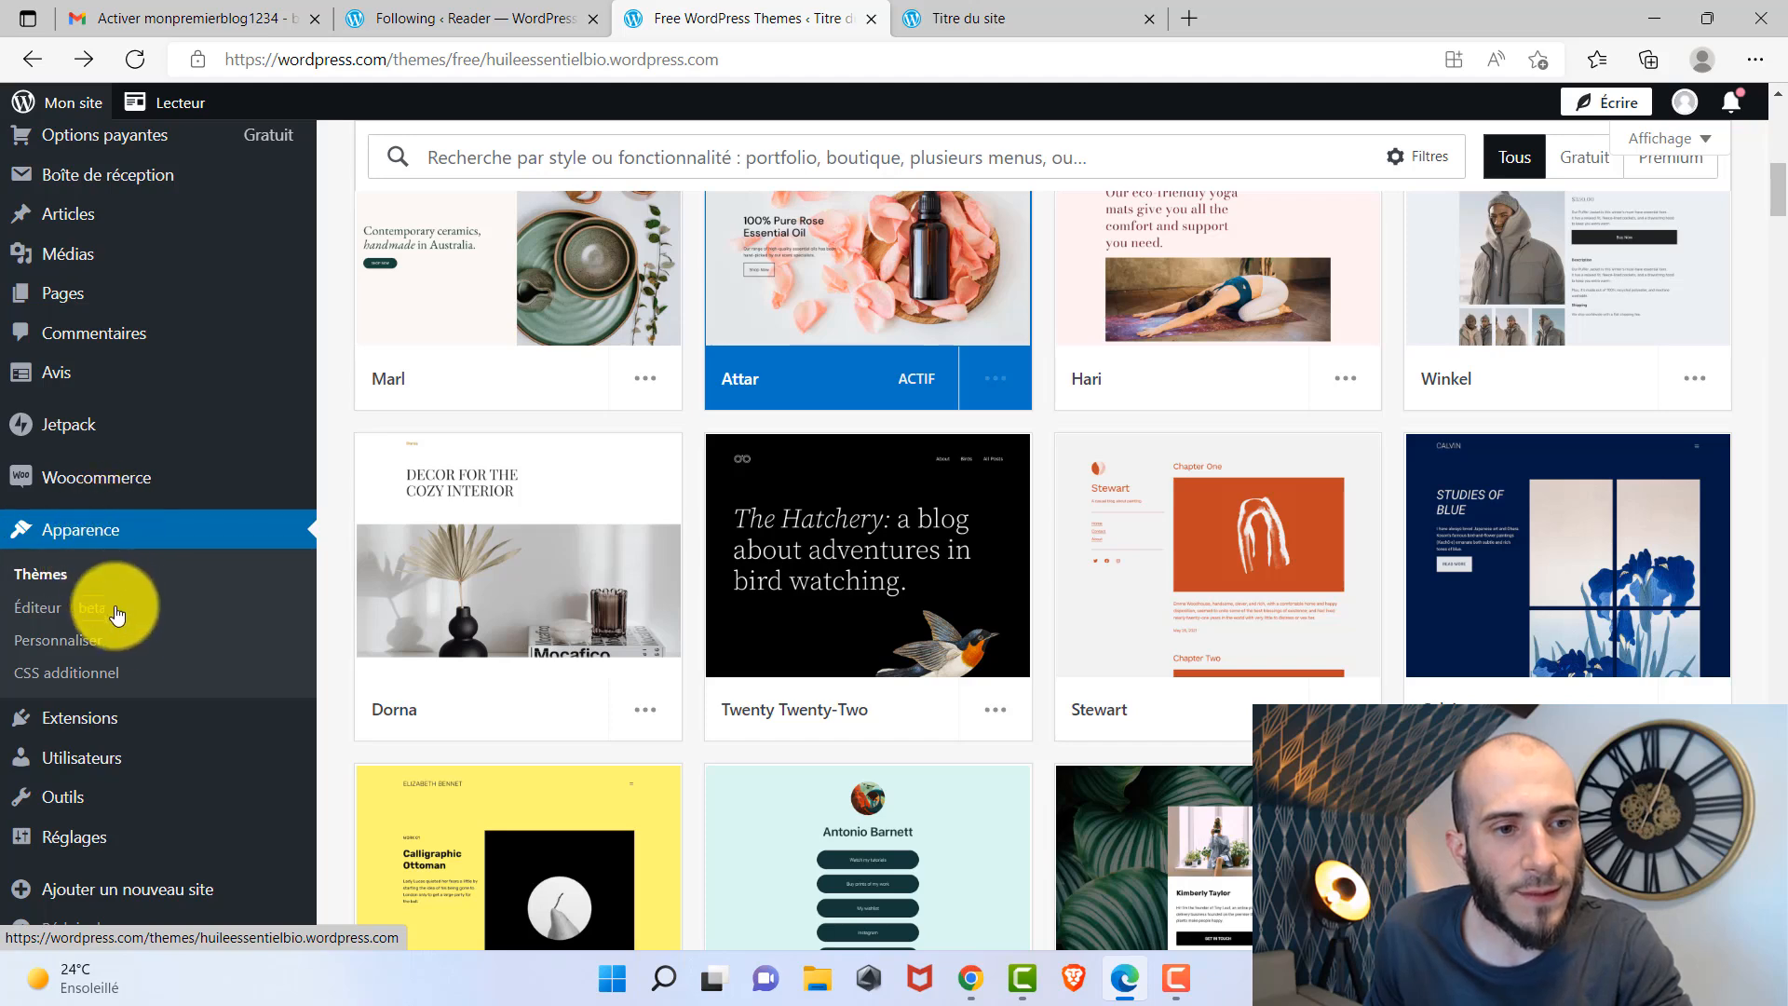
pyautogui.click(58, 640)
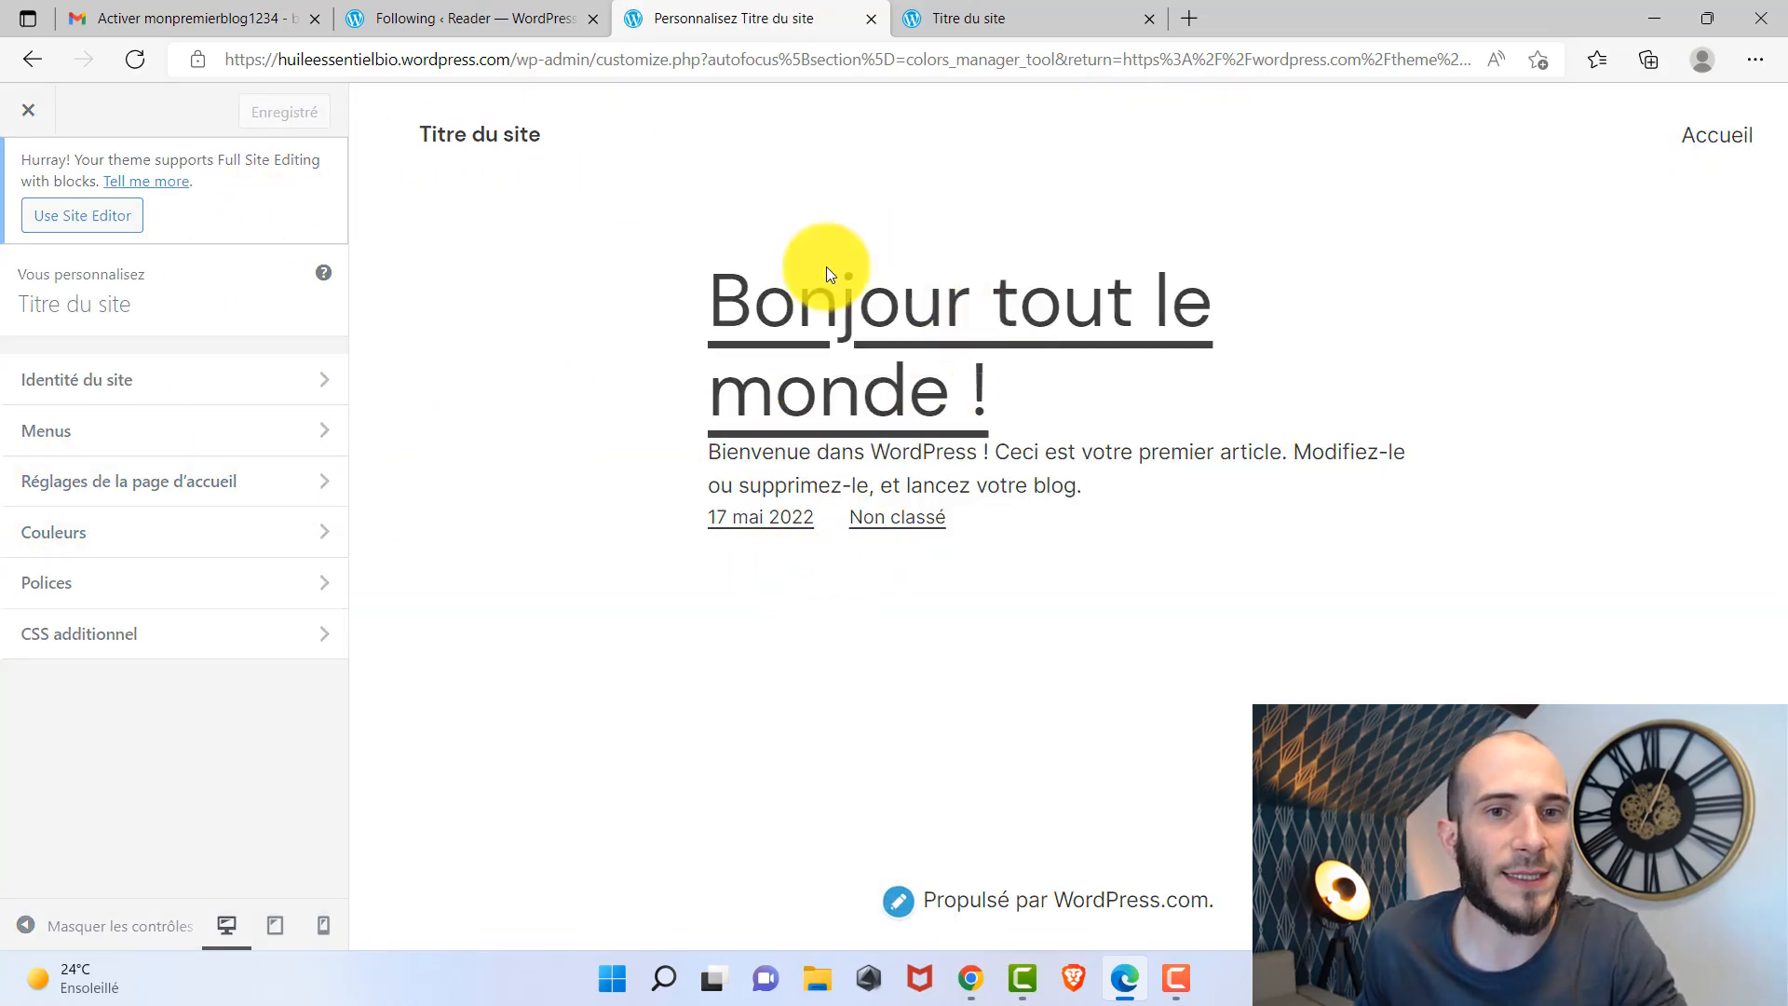
pyautogui.click(499, 388)
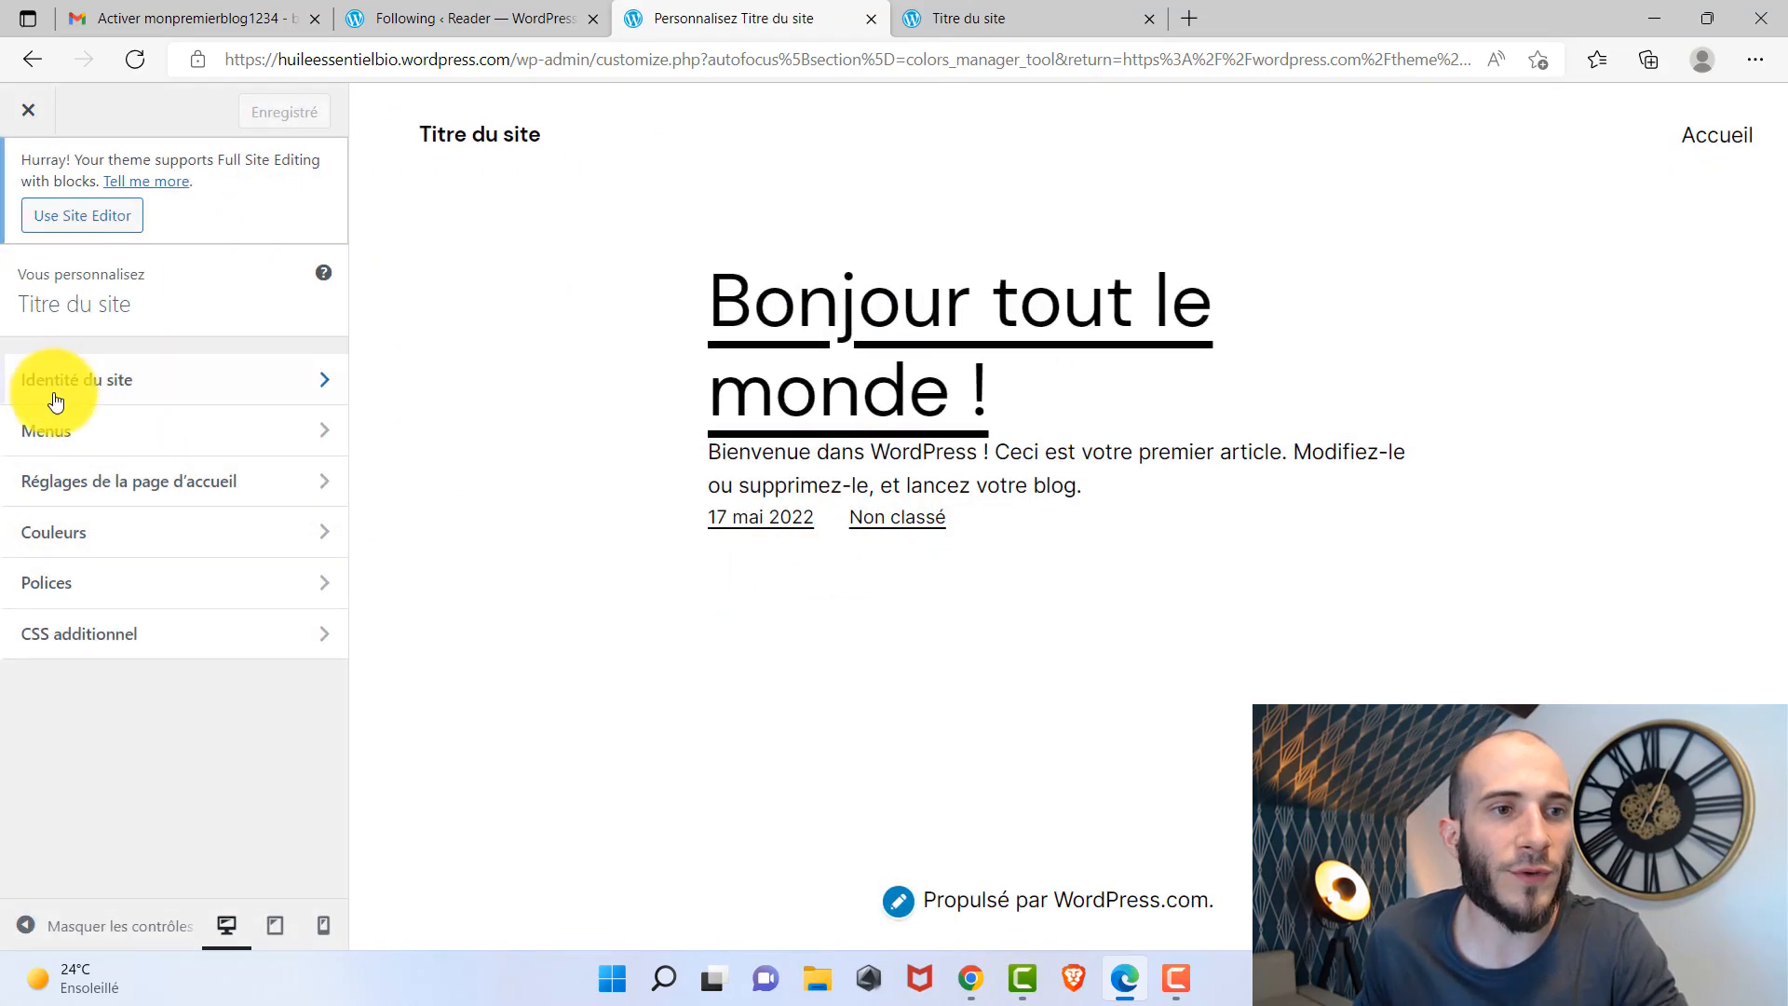
# Set the site title to "Mon huile essentiel bio" in the site identity settings.
pyautogui.click(56, 401)
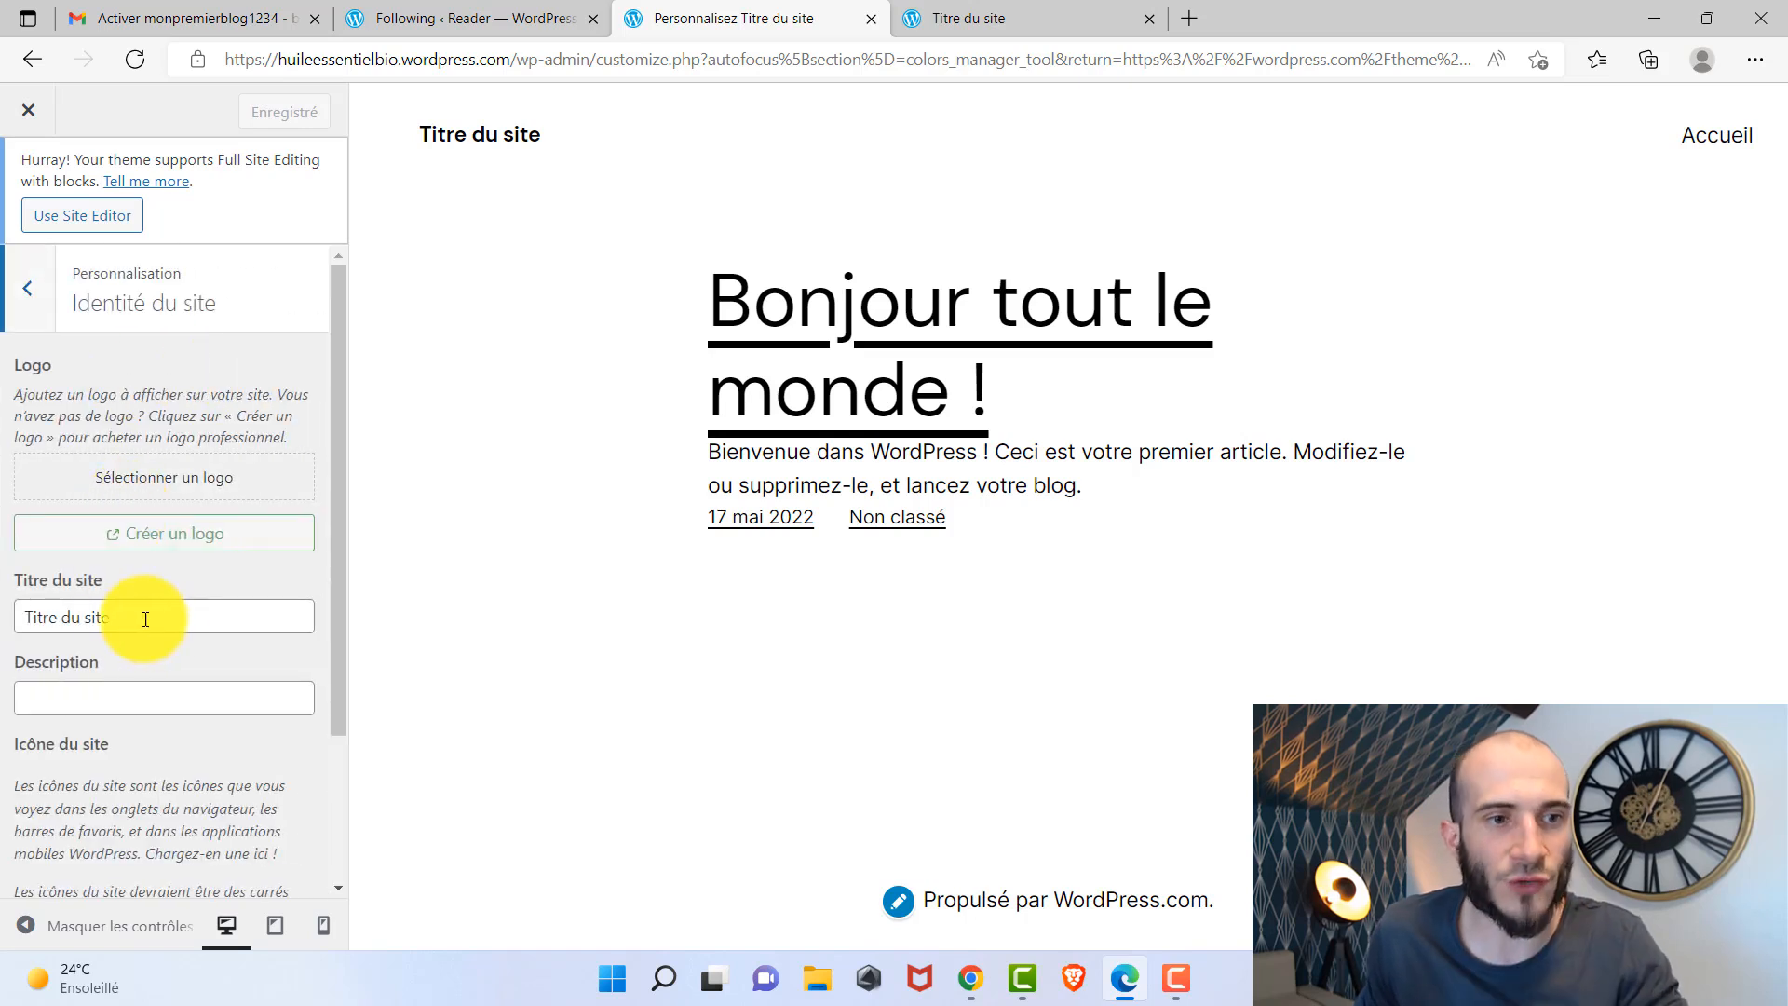
pyautogui.moveTo(171, 619); pyautogui.dragTo(47, 631)
pyautogui.write('Mon huile essentil')
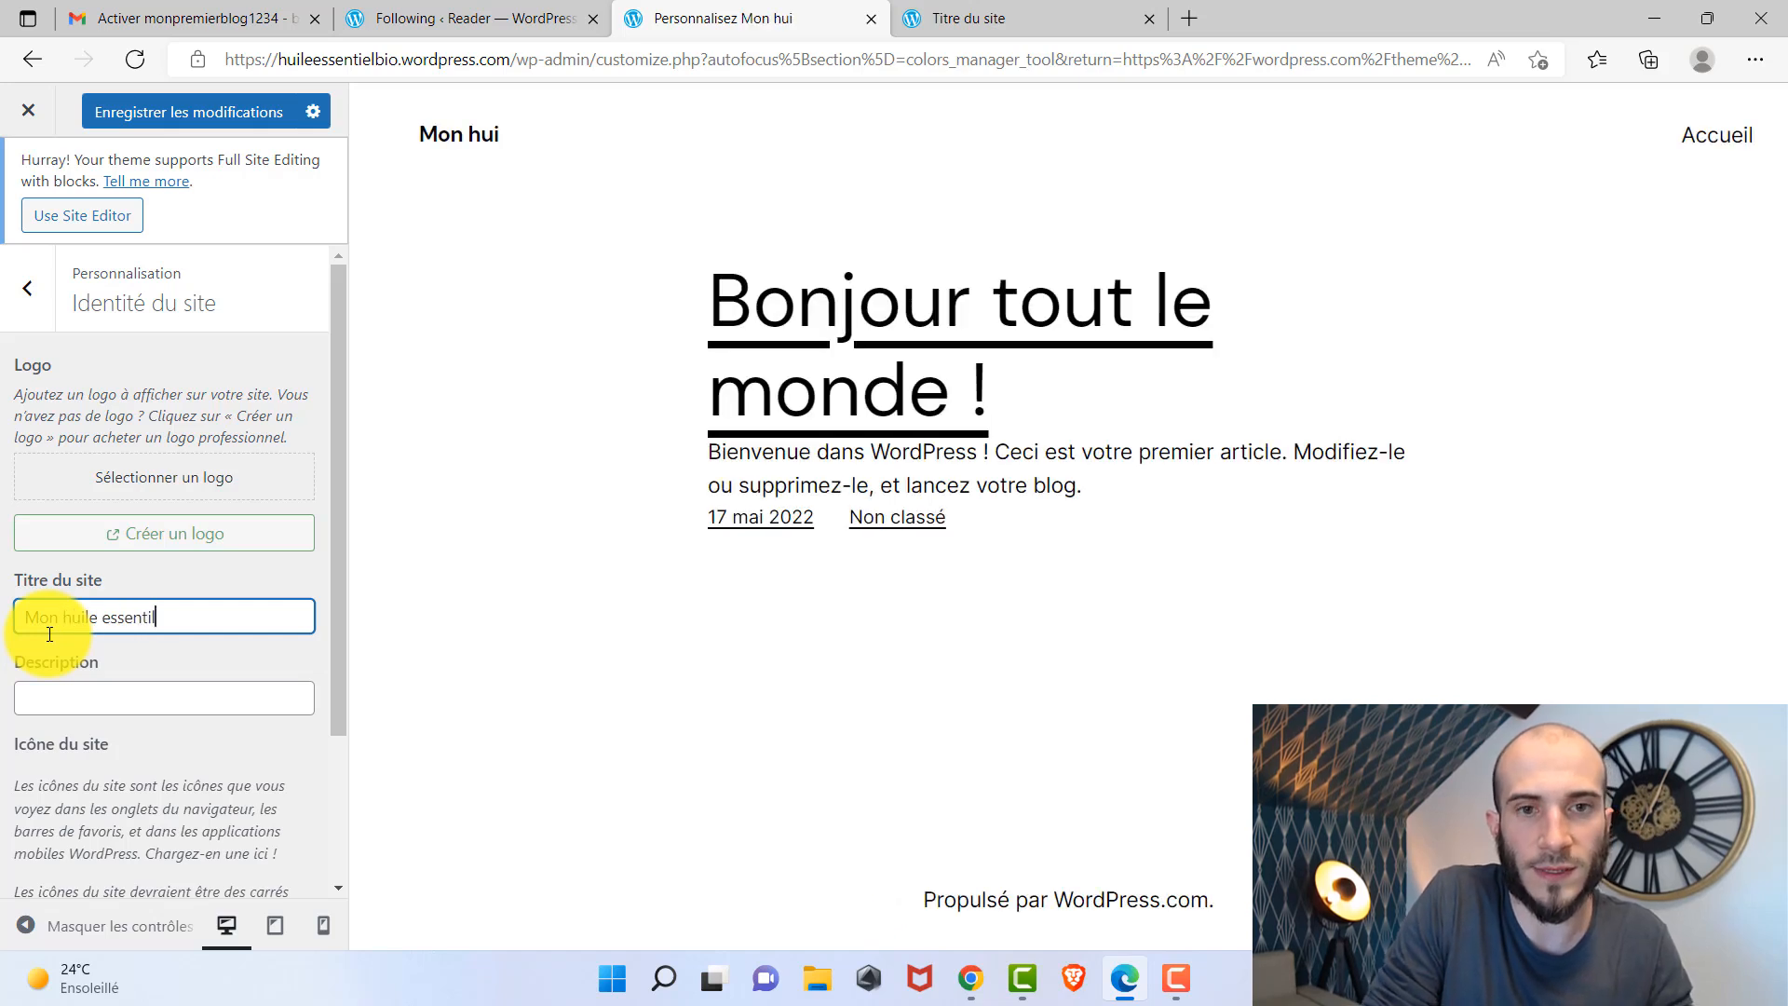
pyautogui.write('e')
pyautogui.press('BackSpace')
pyautogui.press('BackSpace')
pyautogui.write('el ')
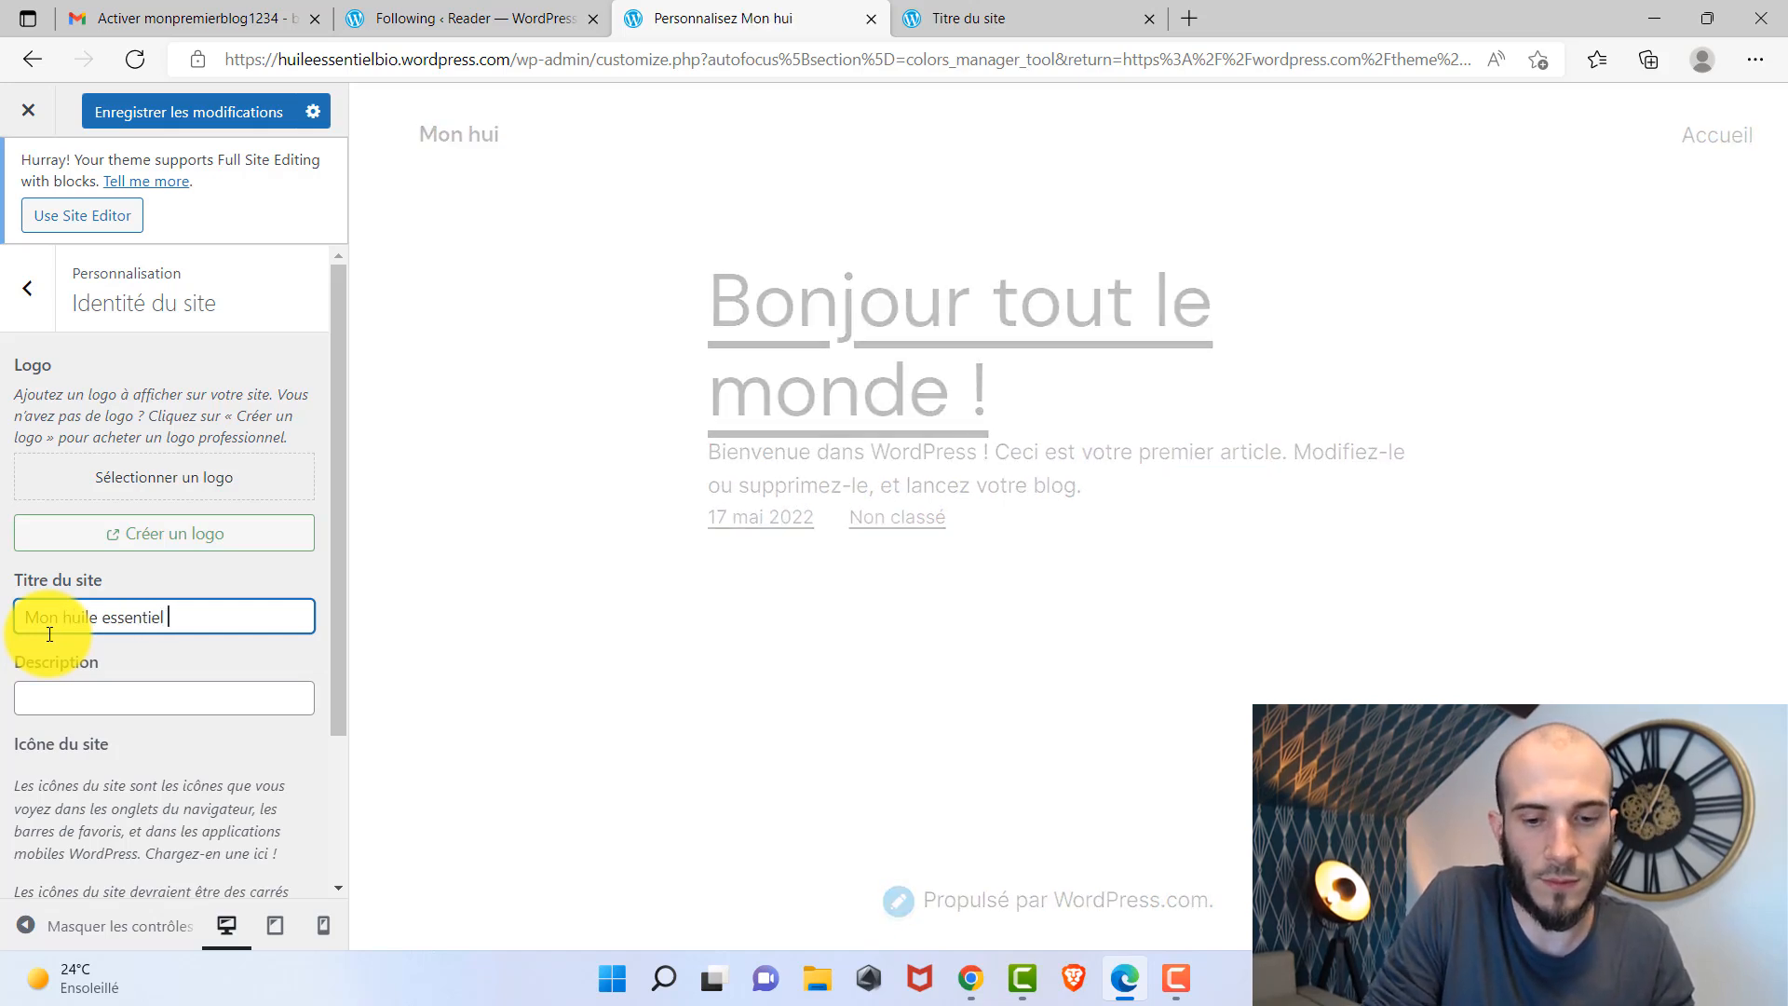
pyautogui.write('bio')
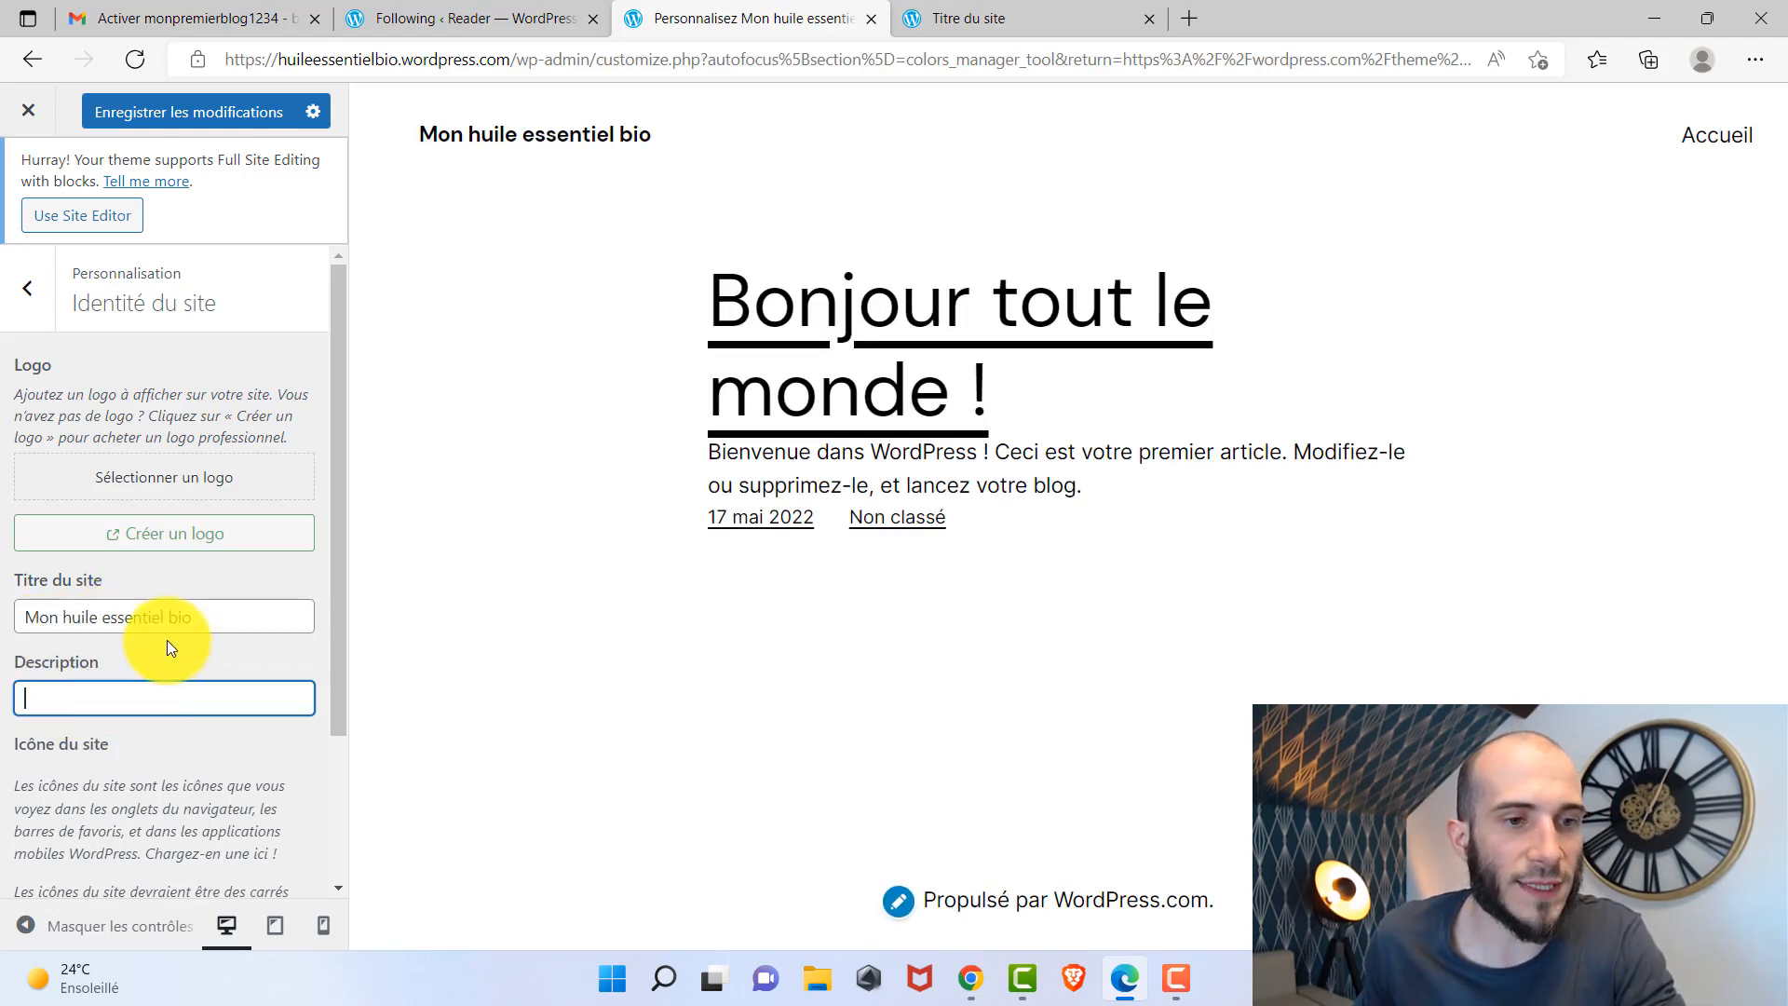
# Look over the description, site icon and footer credit options in the site identity settings, then return to the customizer overview.
pyautogui.scroll(-3, 149, 615)
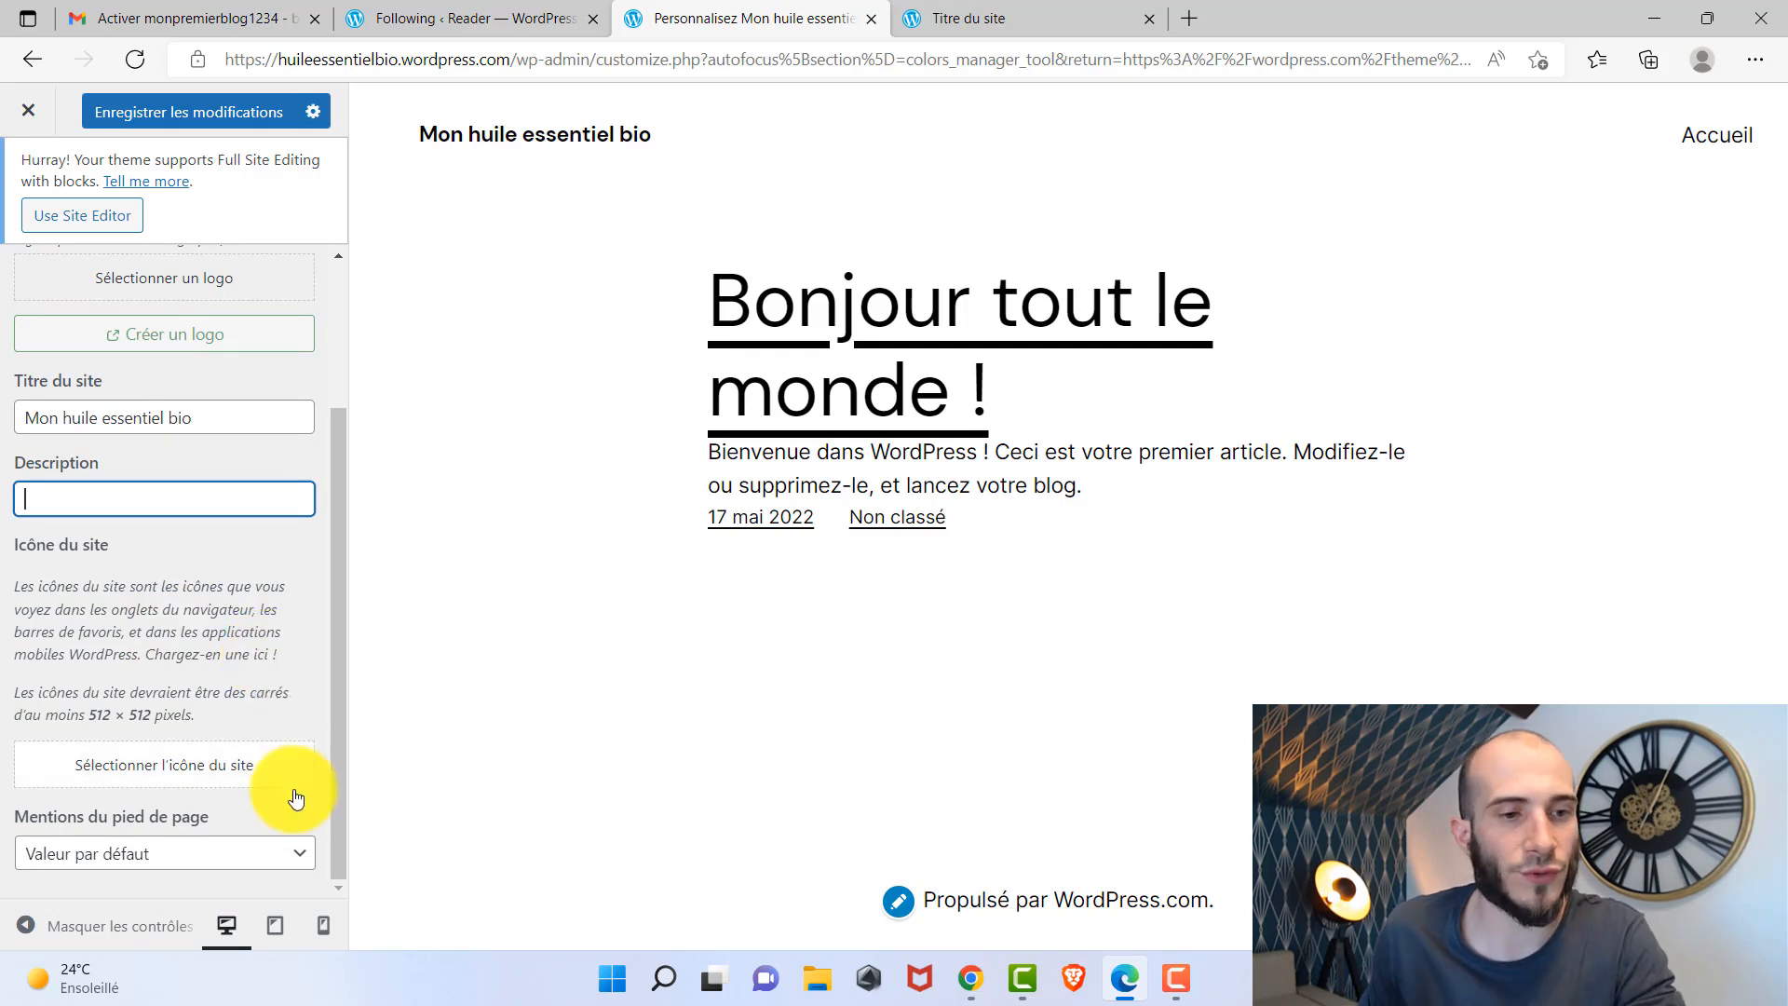
pyautogui.click(167, 852)
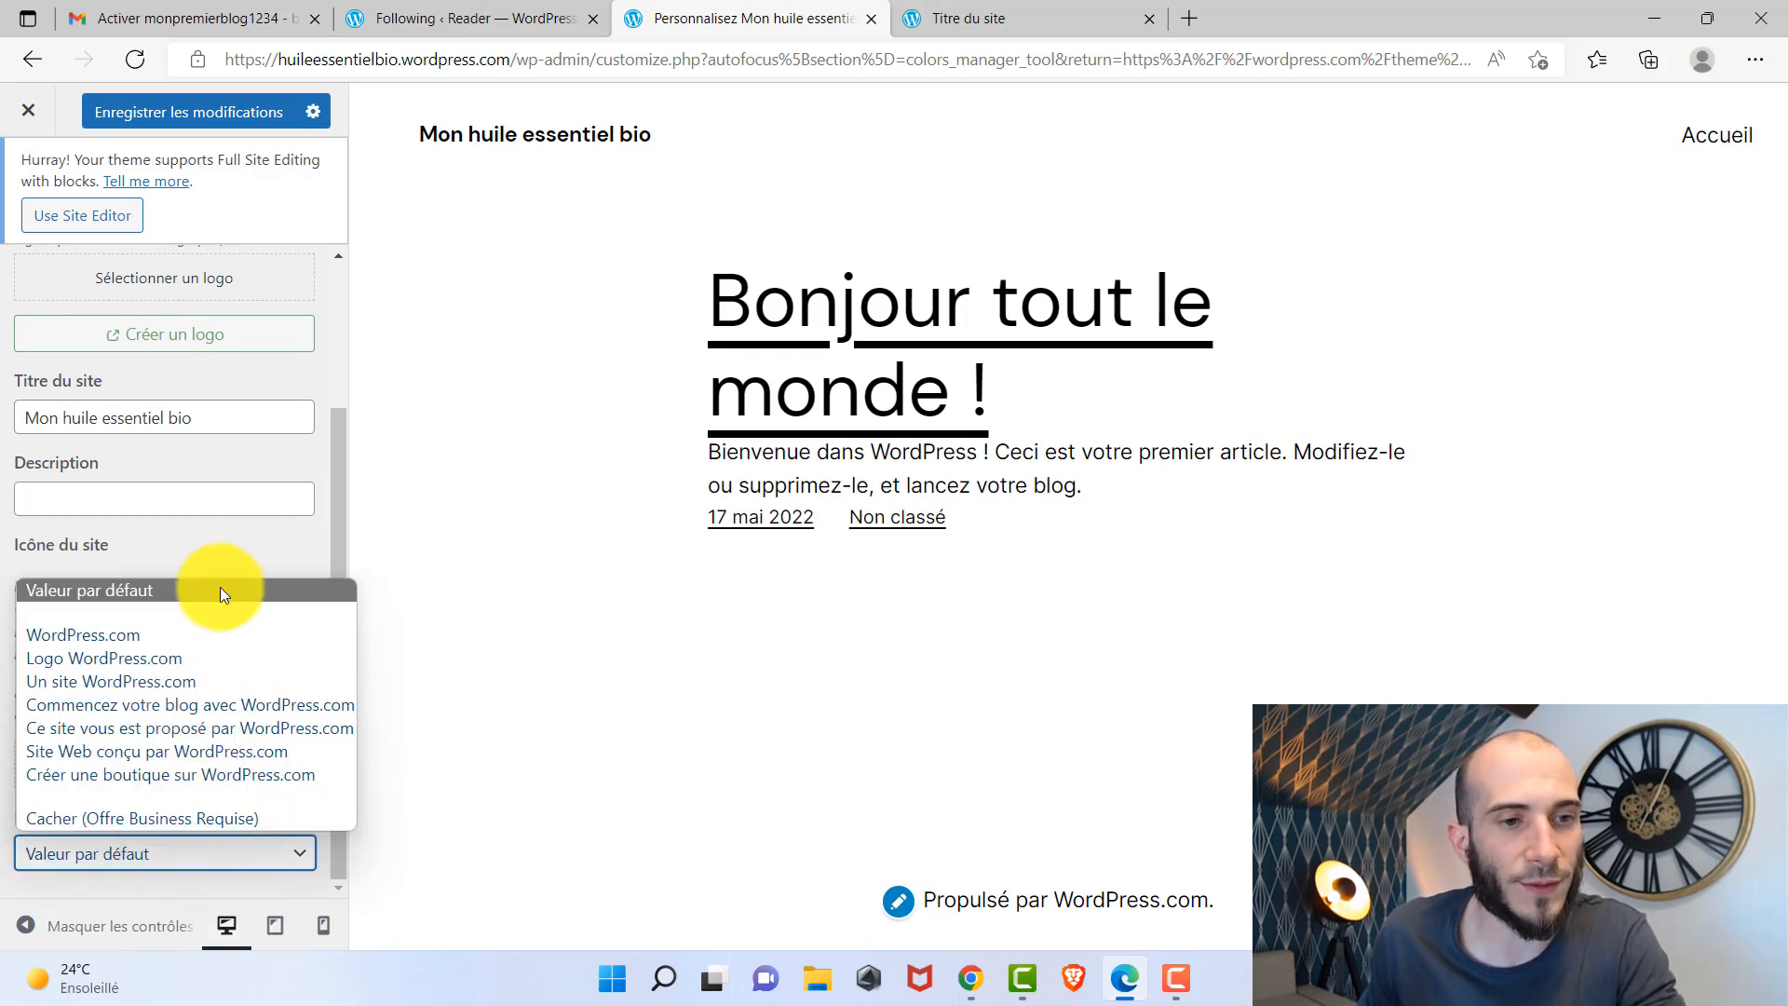
pyautogui.click(203, 873)
pyautogui.scroll(3, 205, 723)
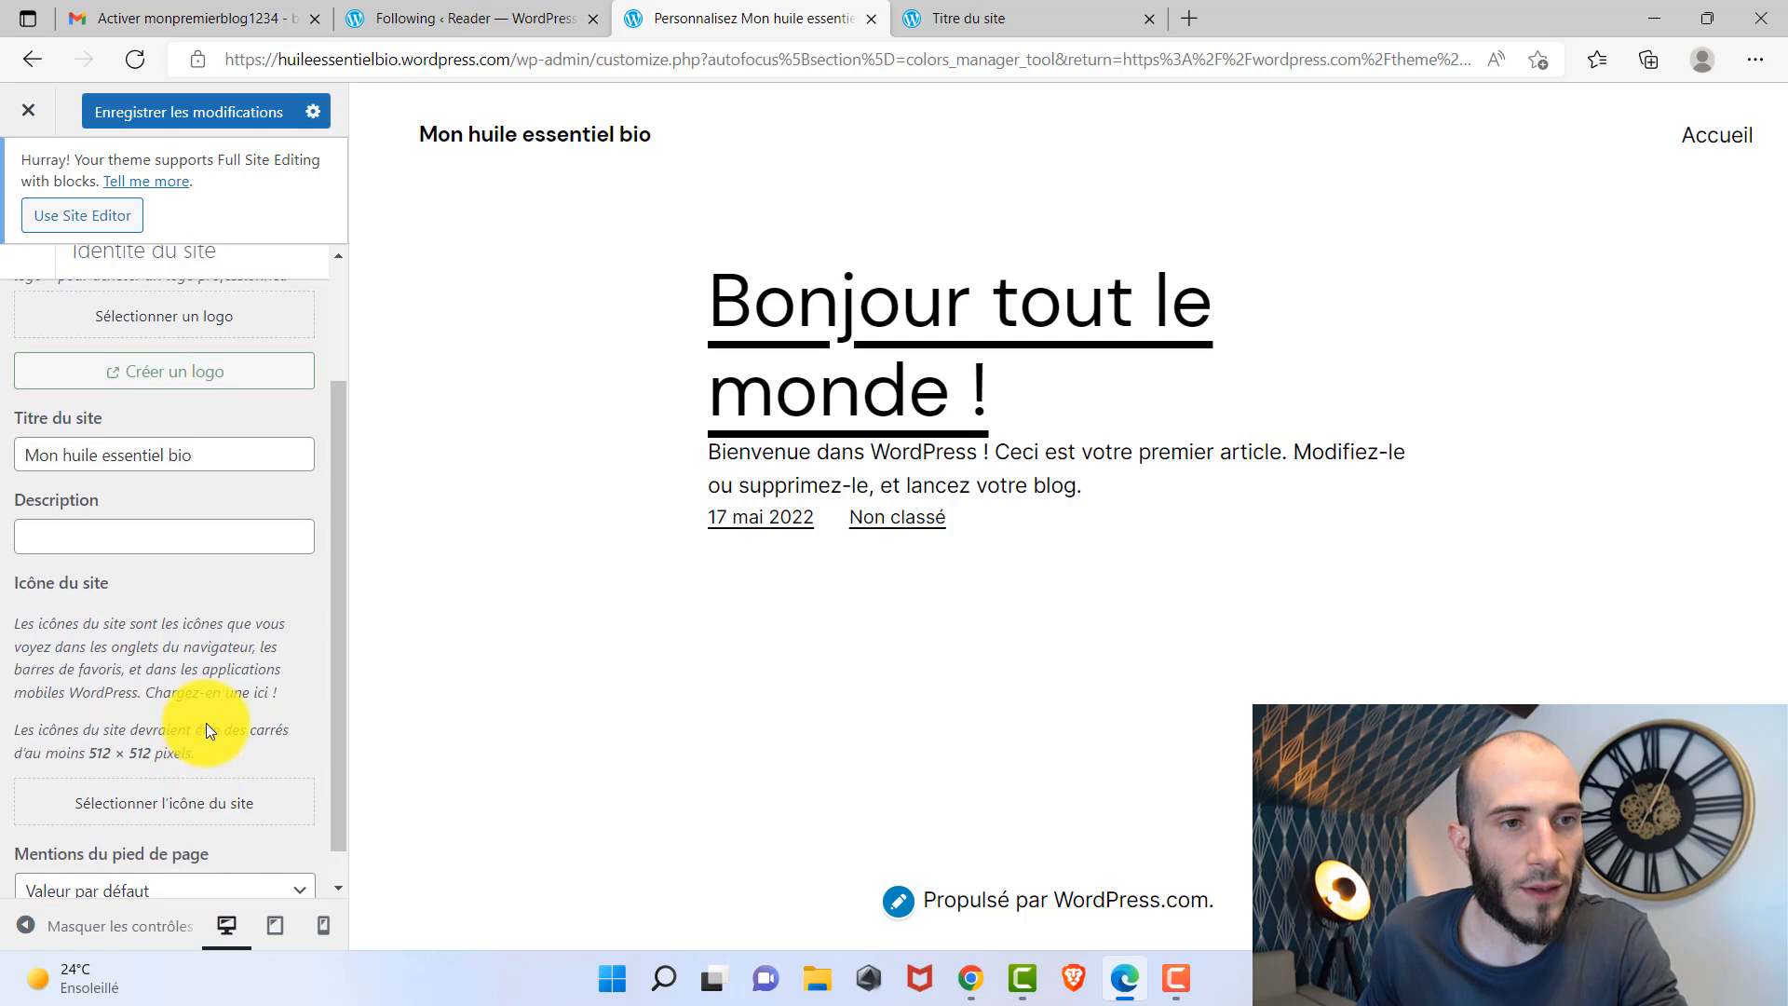
pyautogui.click(34, 285)
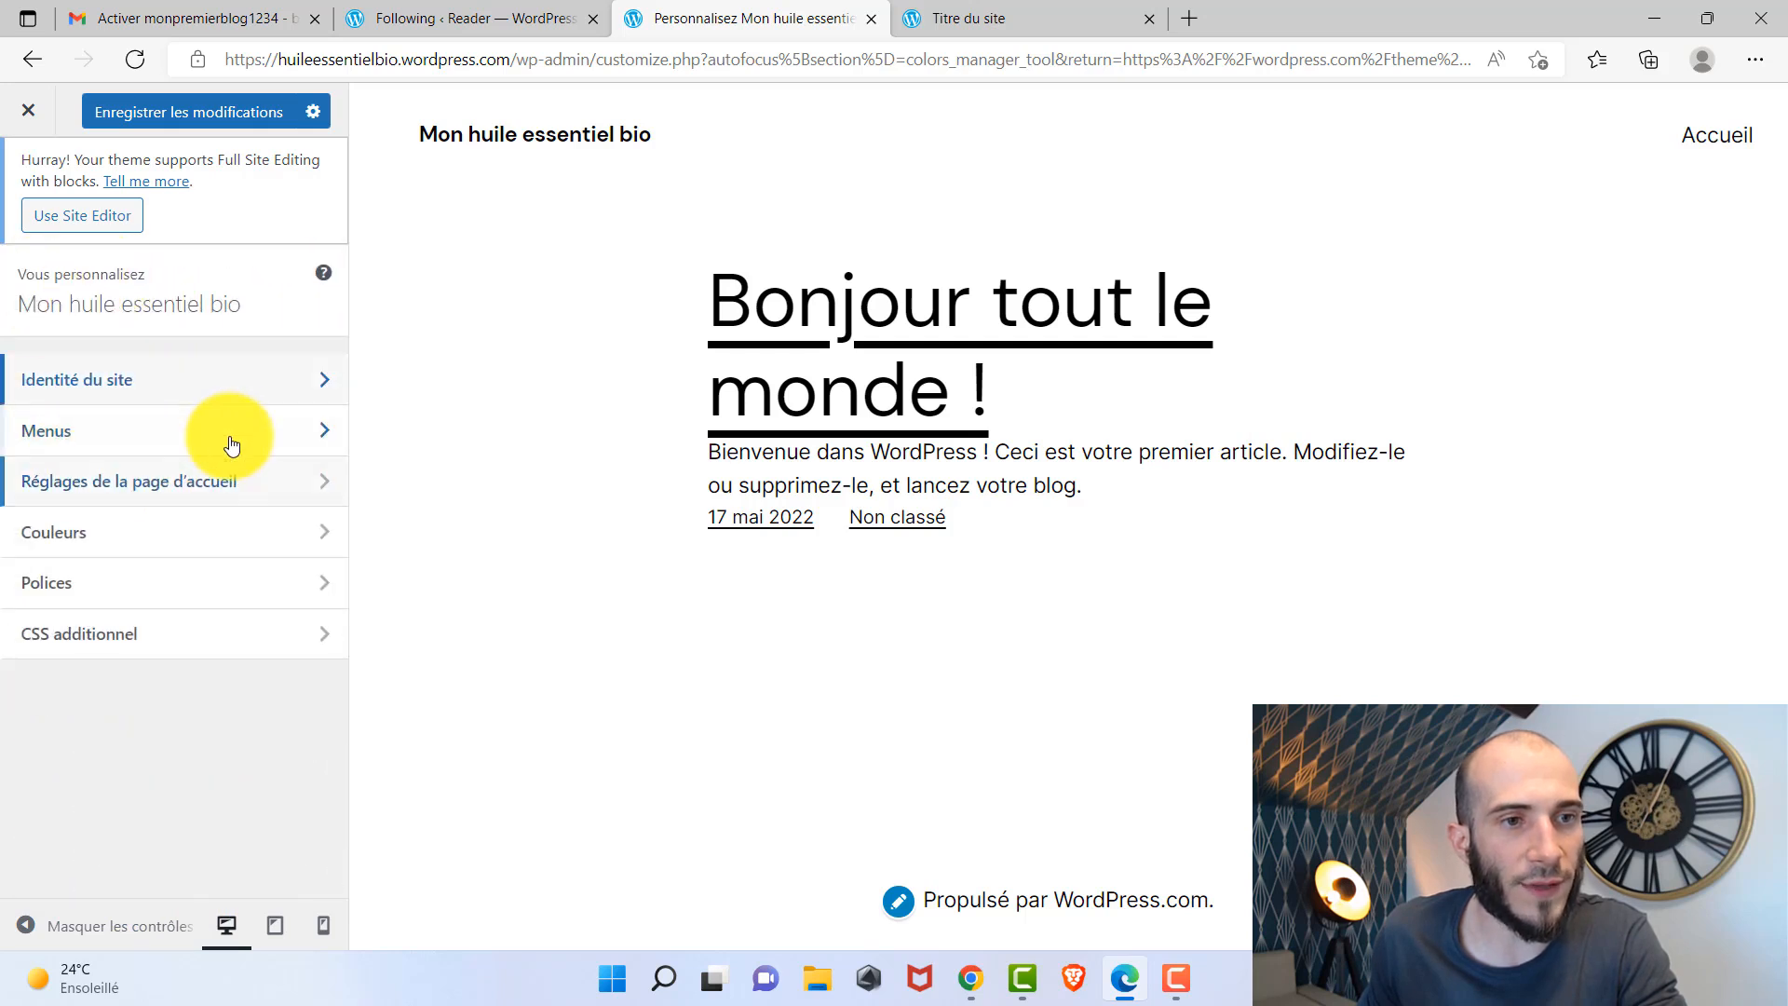
pyautogui.click(279, 384)
pyautogui.click(28, 288)
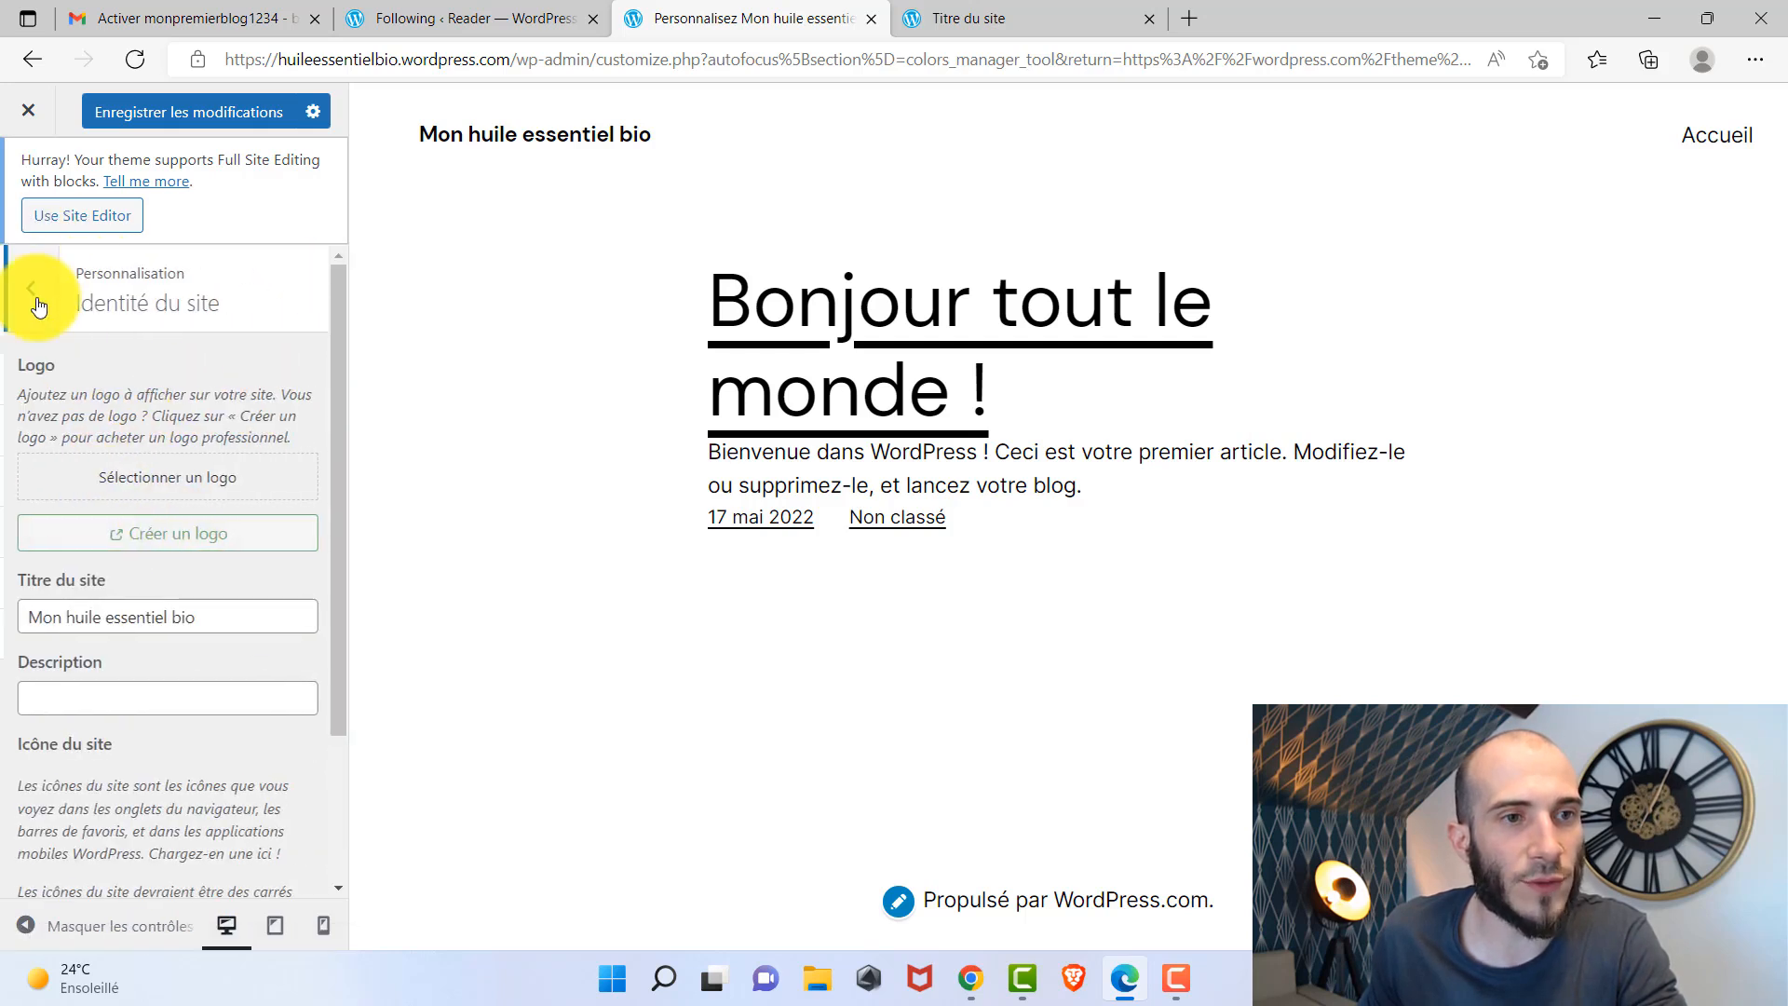
# Examine the Principal menu's settings and the items that can be added to it, then return to the customizer overview.
pyautogui.click(250, 427)
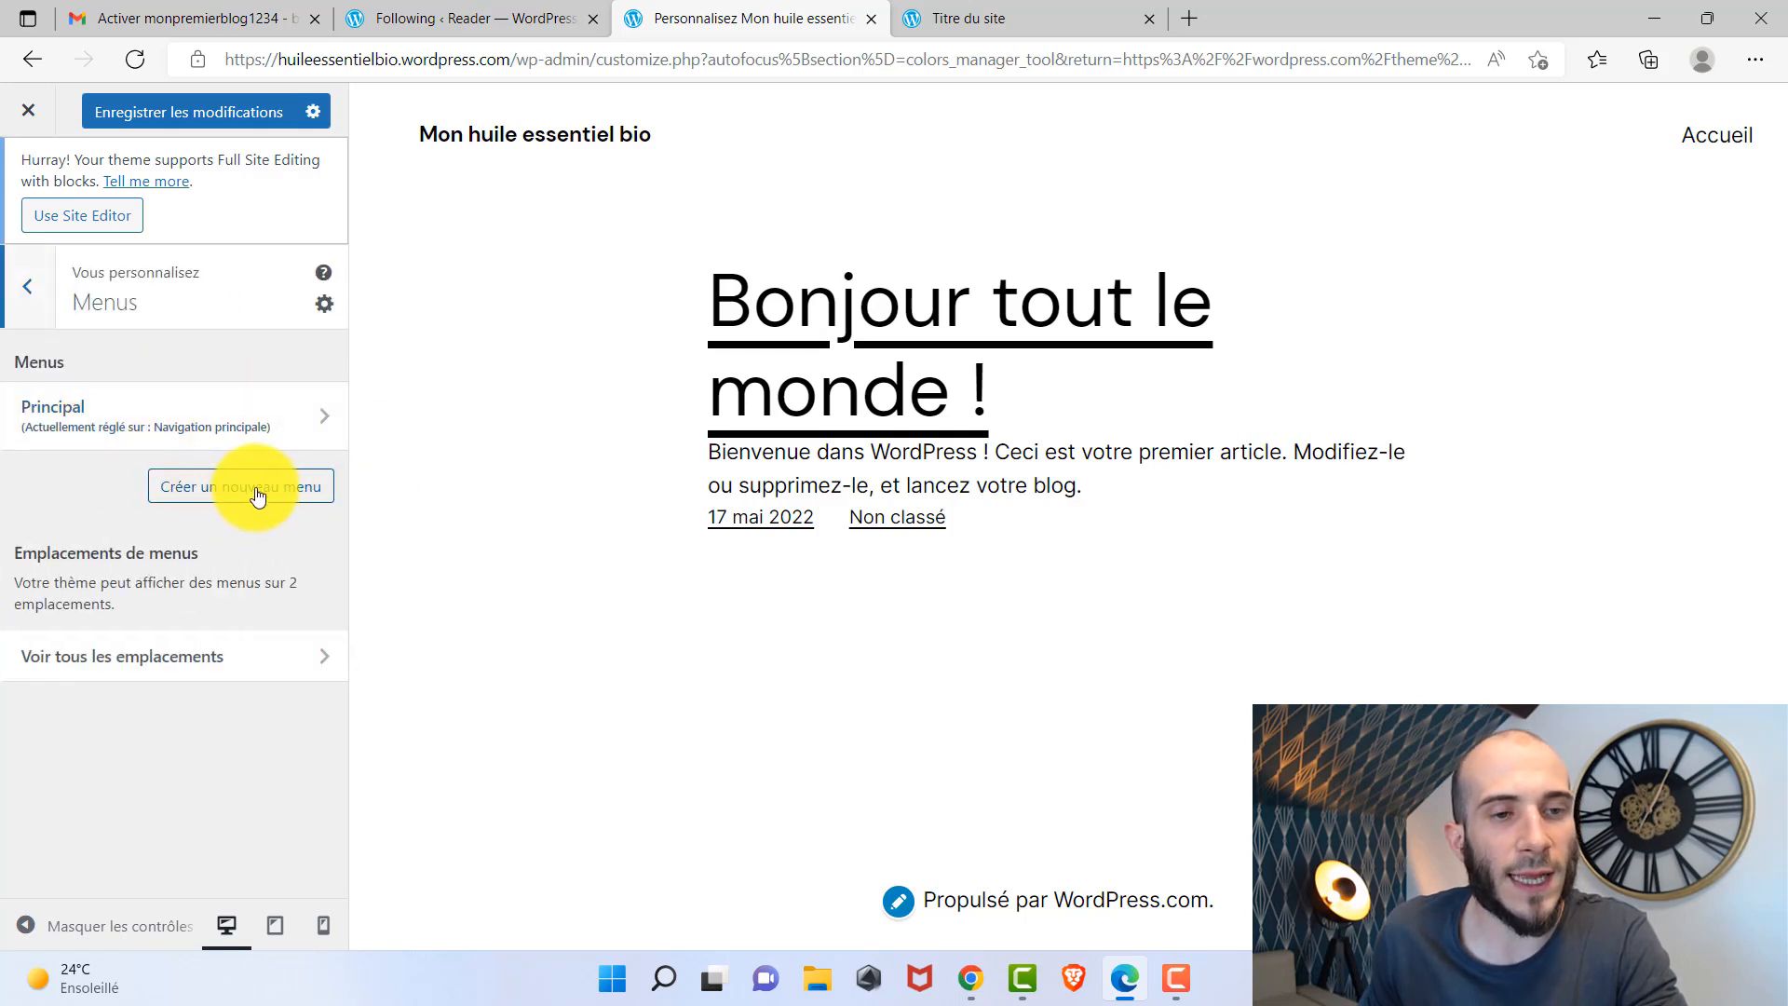
pyautogui.click(290, 421)
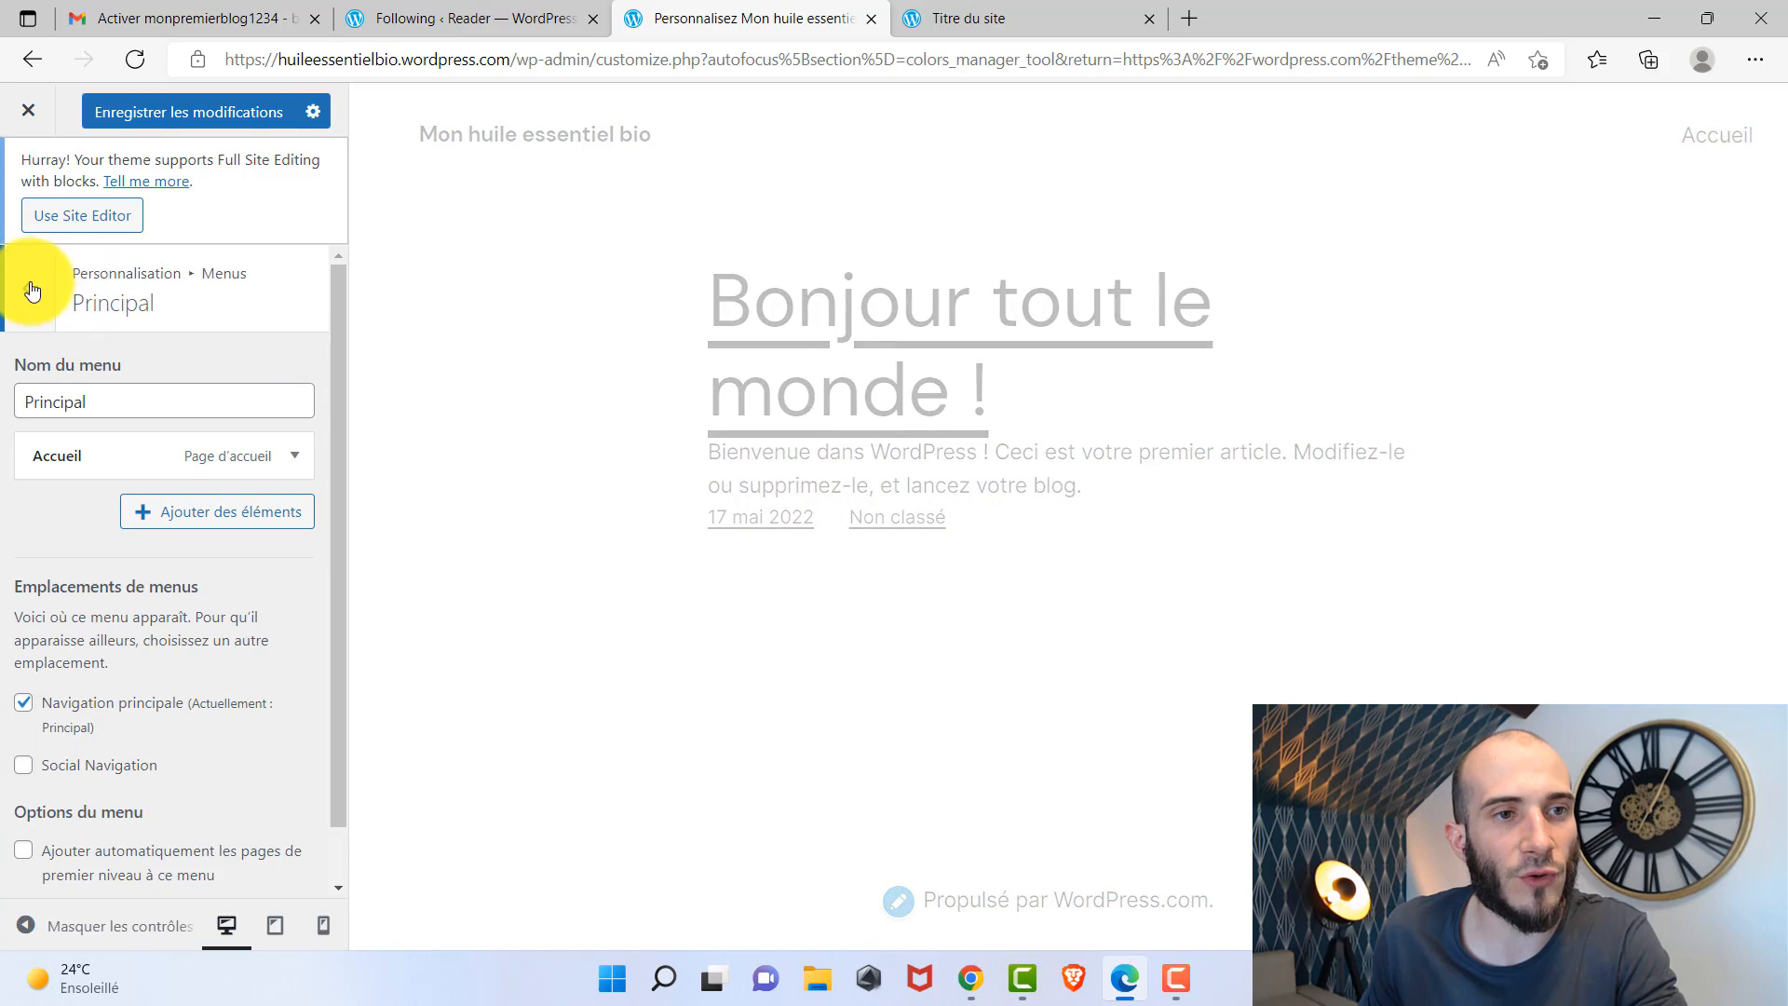
pyautogui.click(28, 288)
pyautogui.click(26, 287)
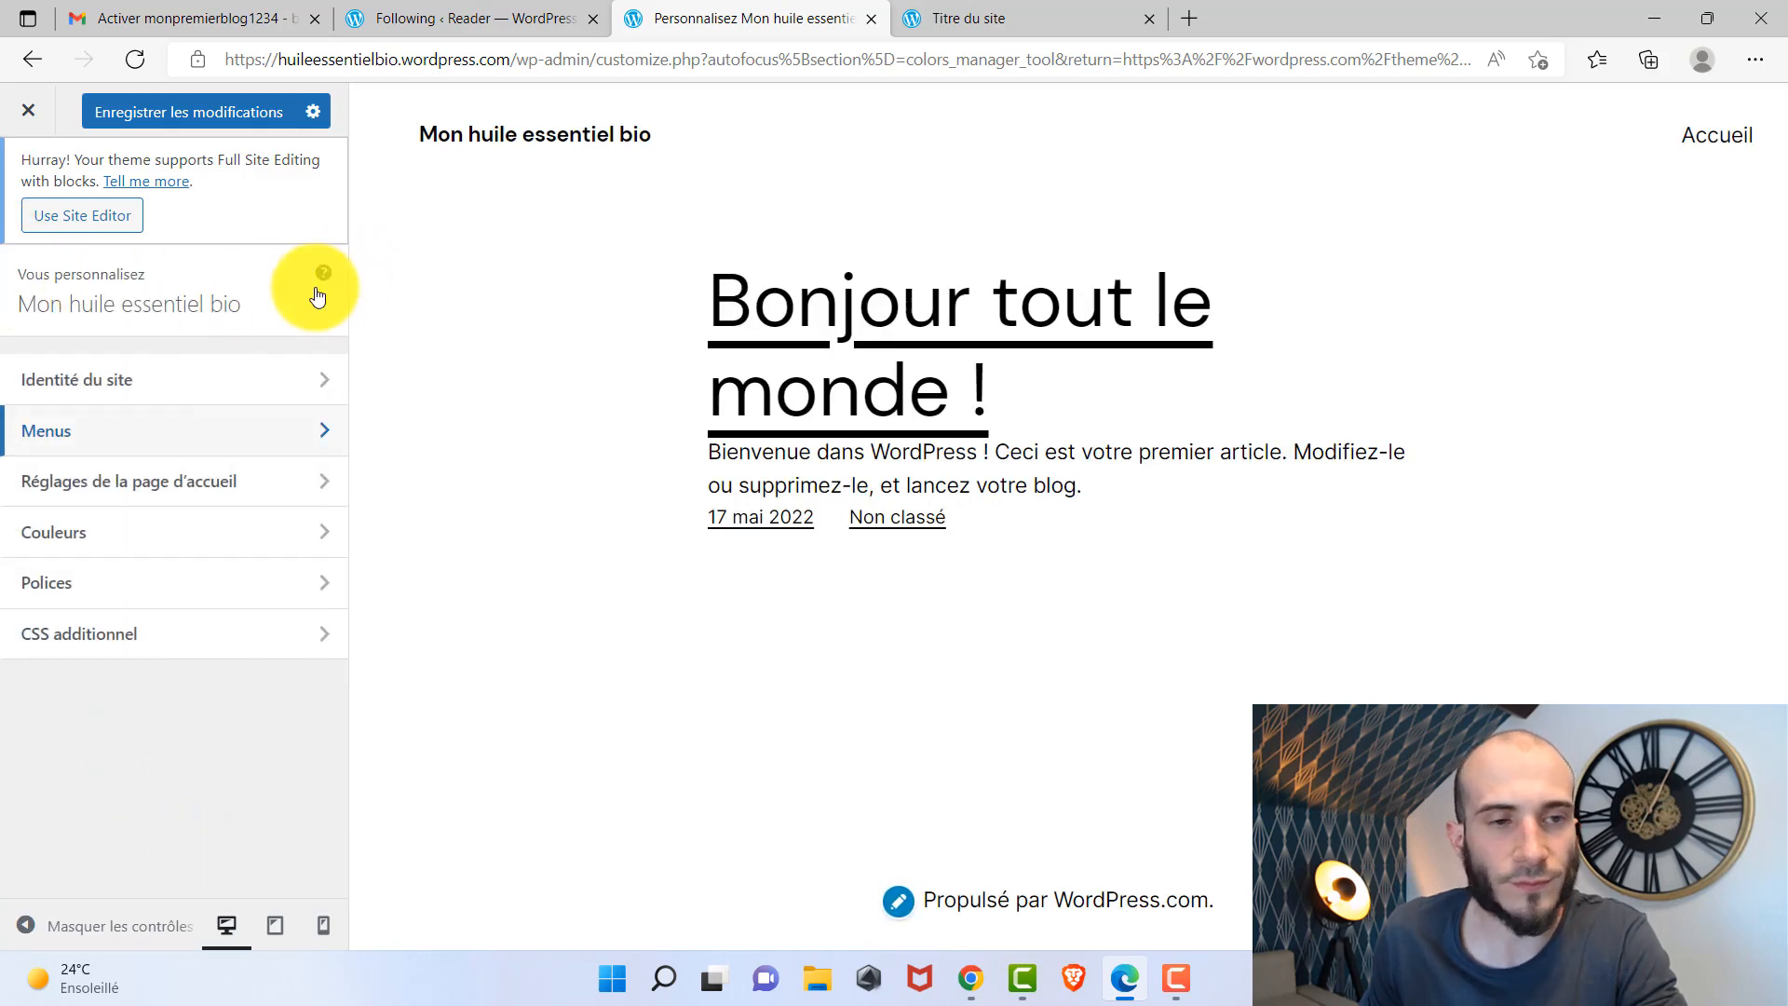
pyautogui.click(283, 433)
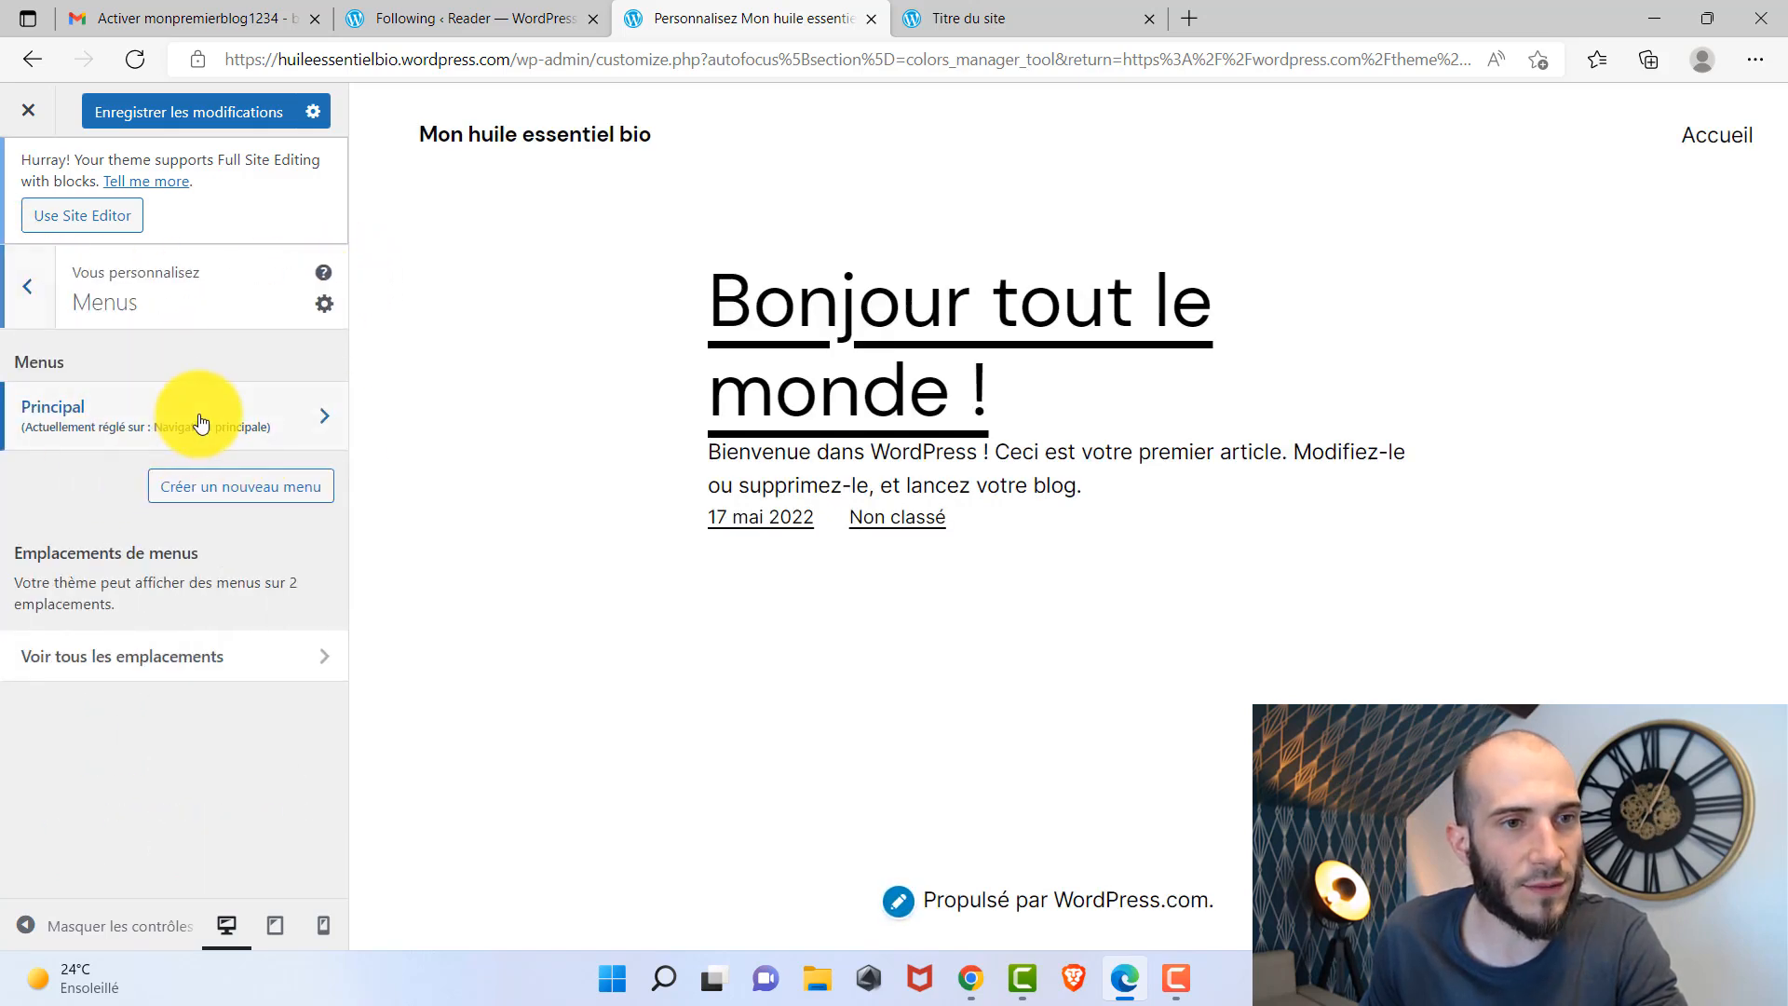
pyautogui.click(200, 421)
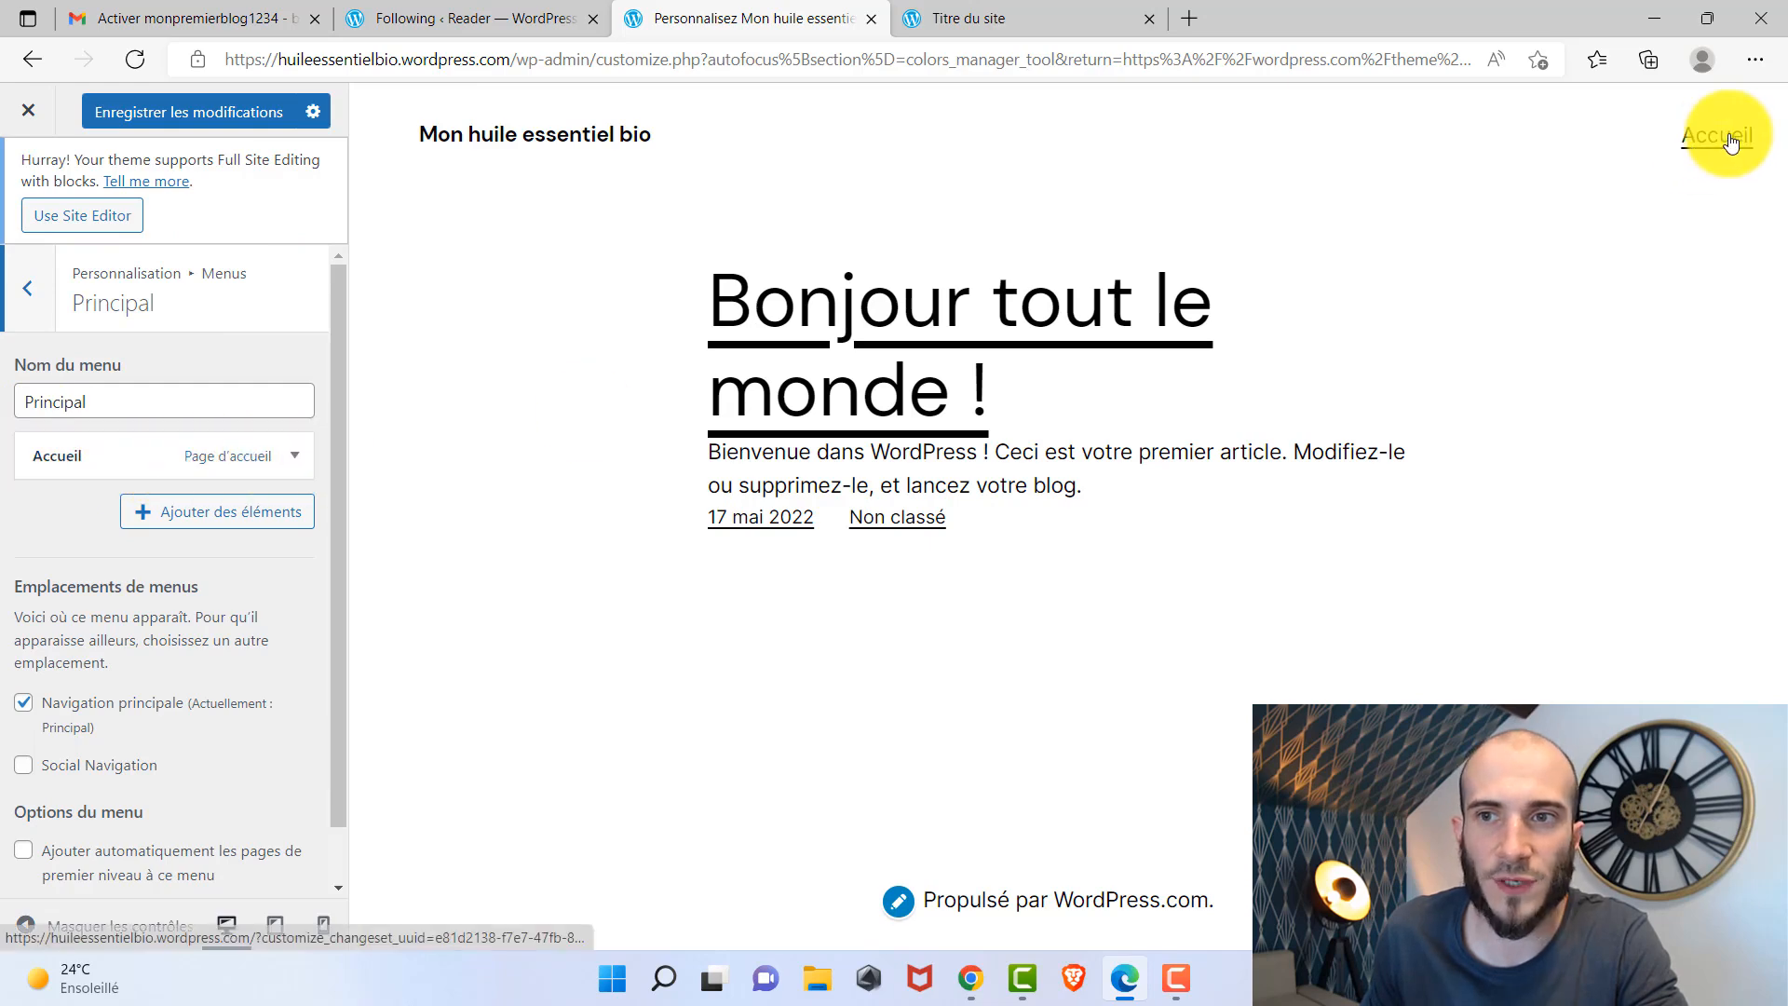
pyautogui.click(265, 513)
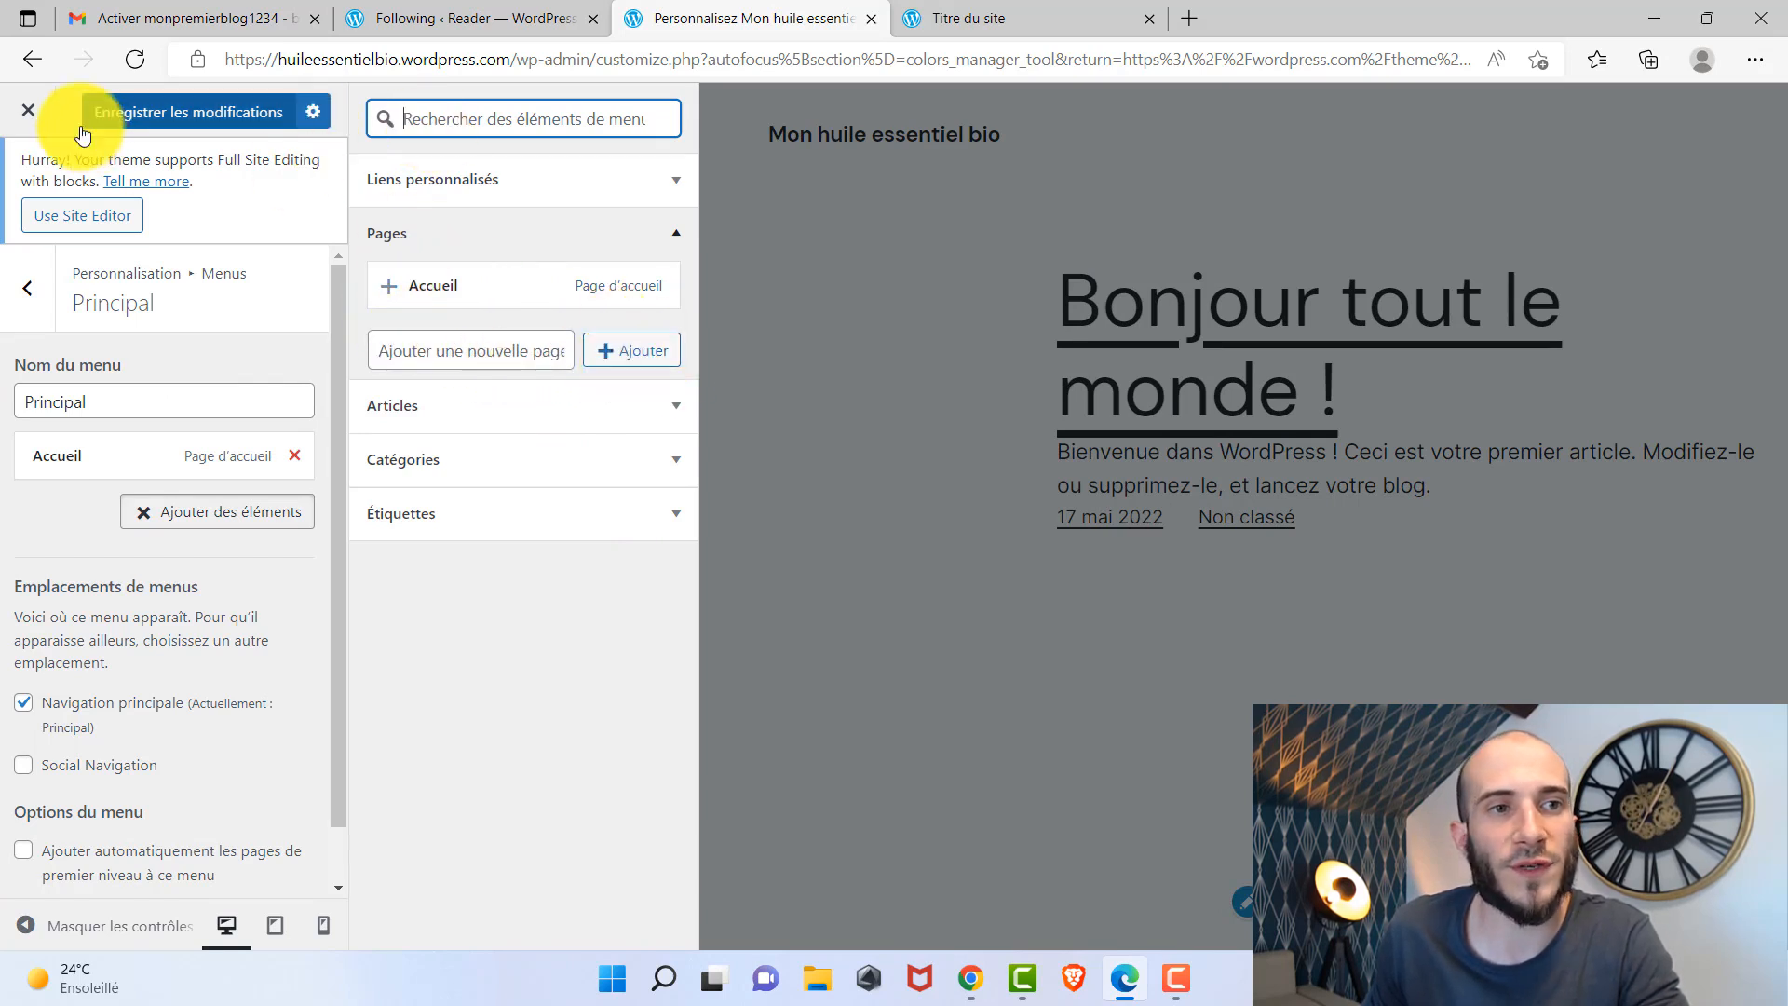
pyautogui.click(35, 287)
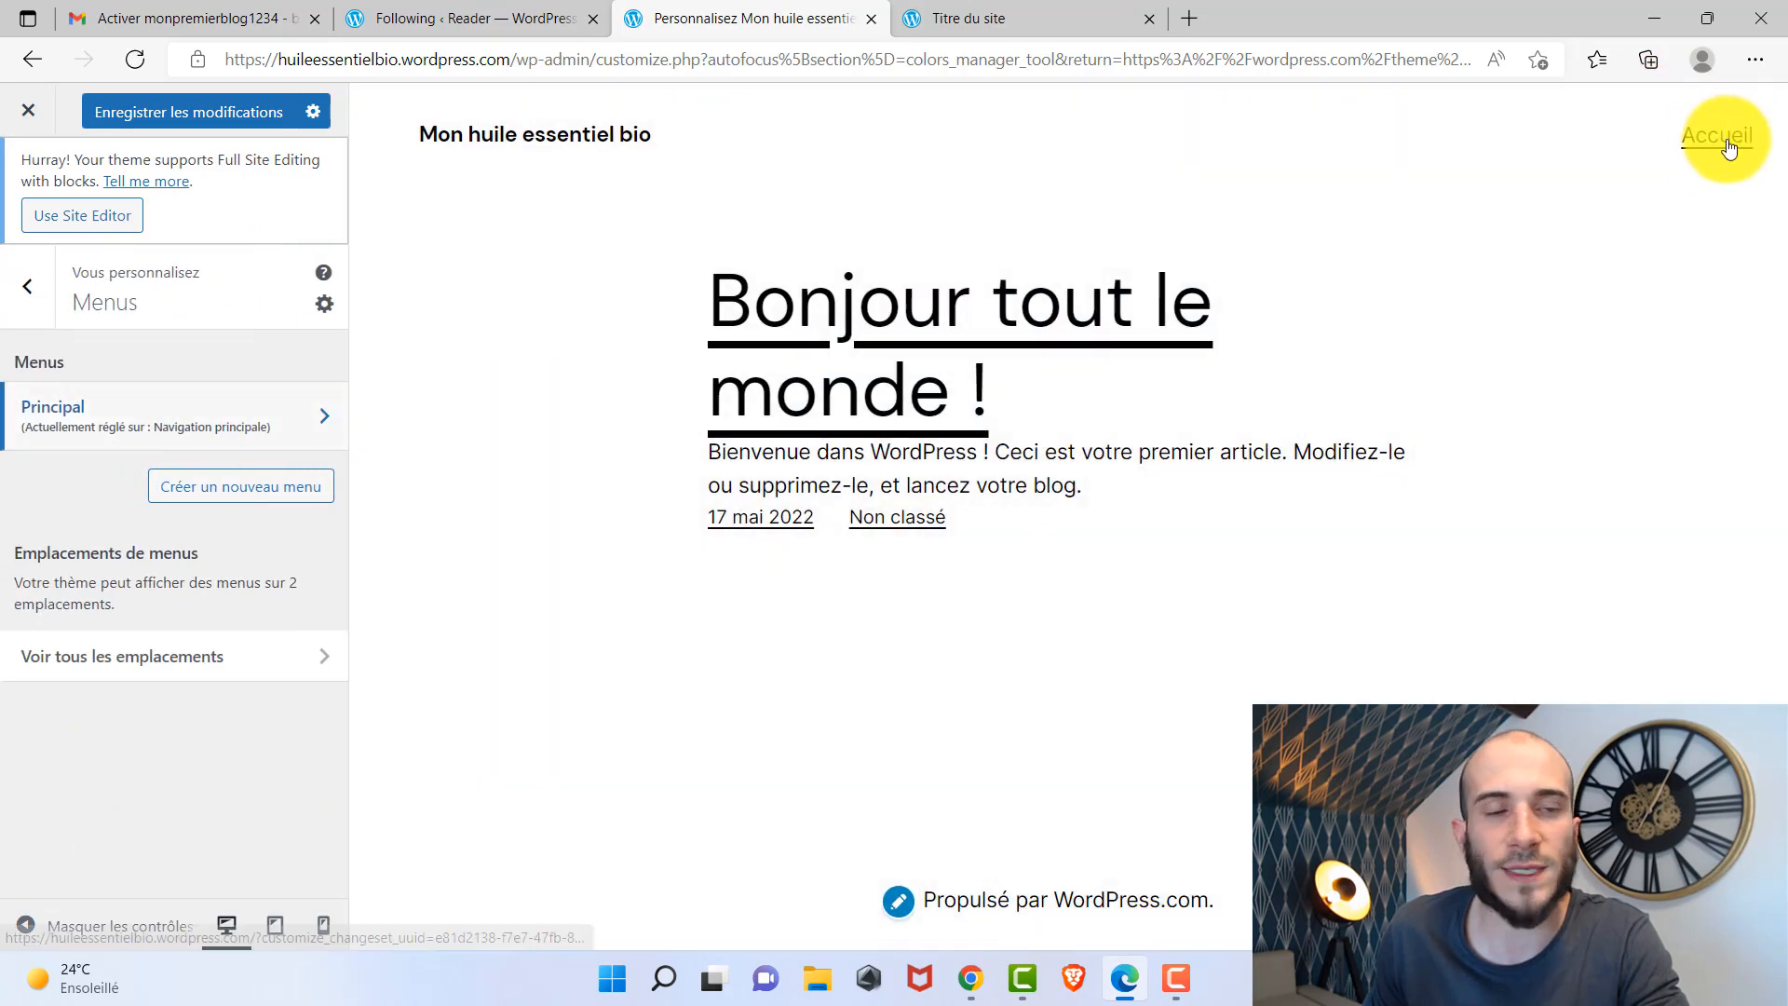
pyautogui.click(29, 289)
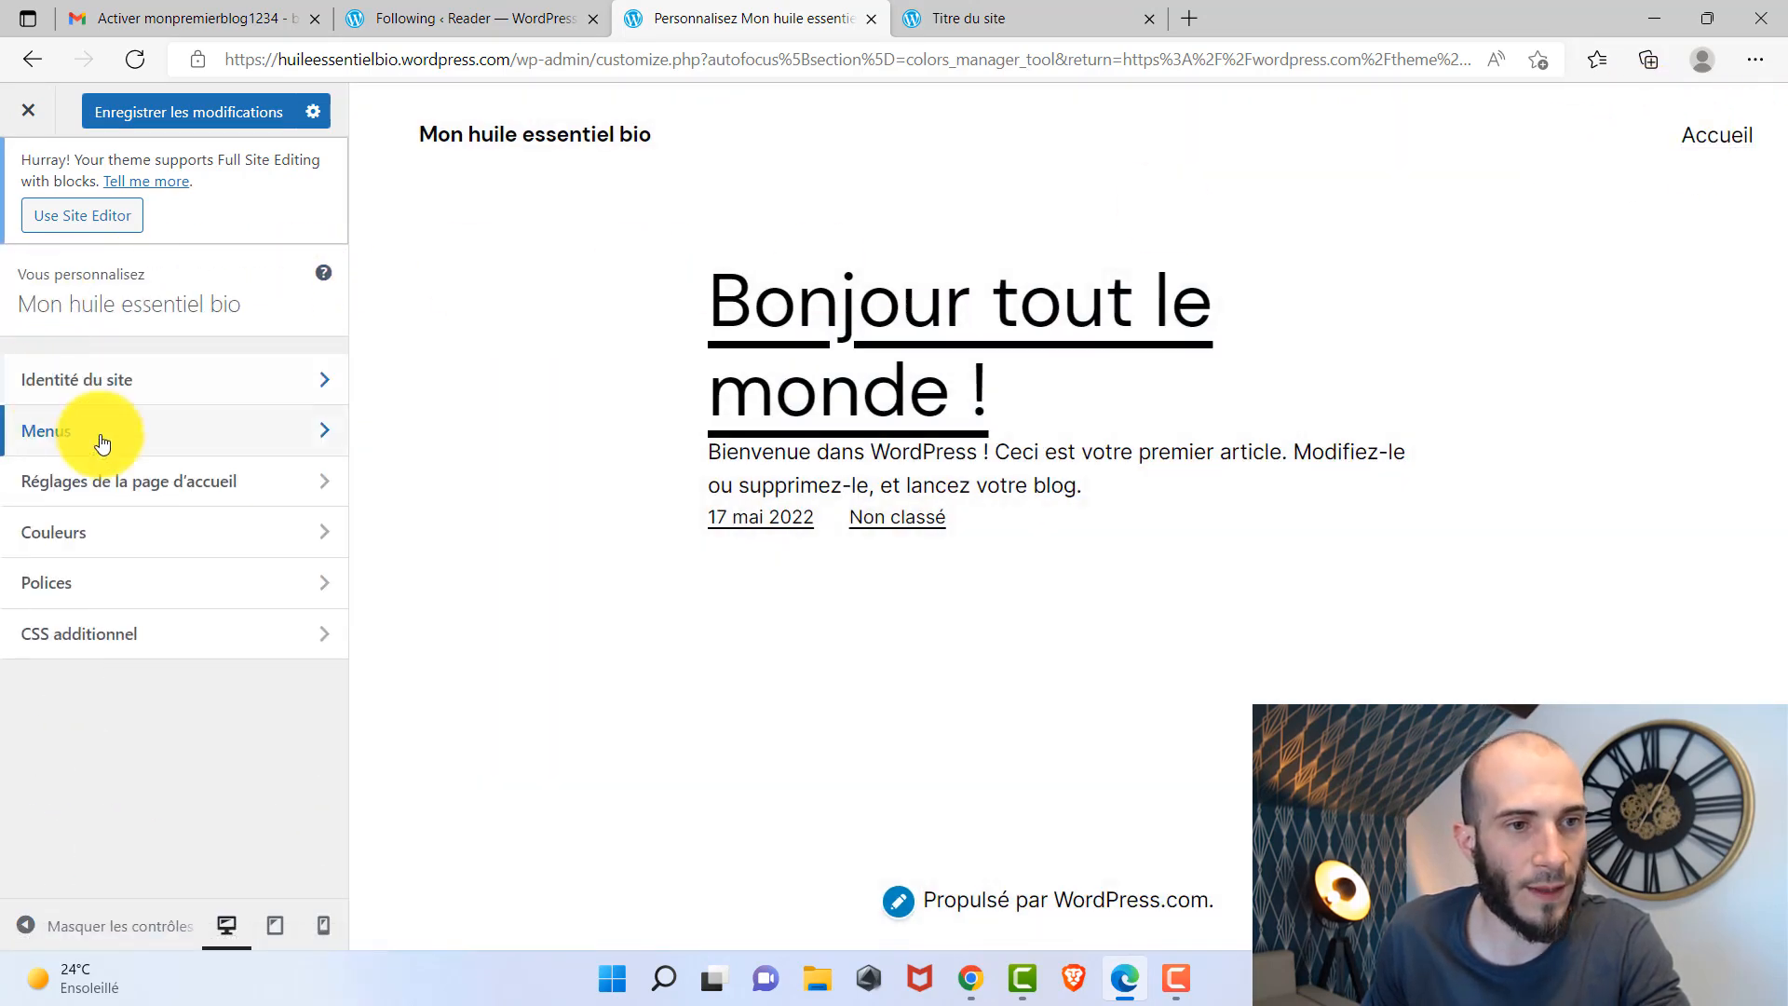
# Take a brief look at the colour settings, stay in the customizer and save the site changes.
pyautogui.click(305, 532)
pyautogui.click(33, 287)
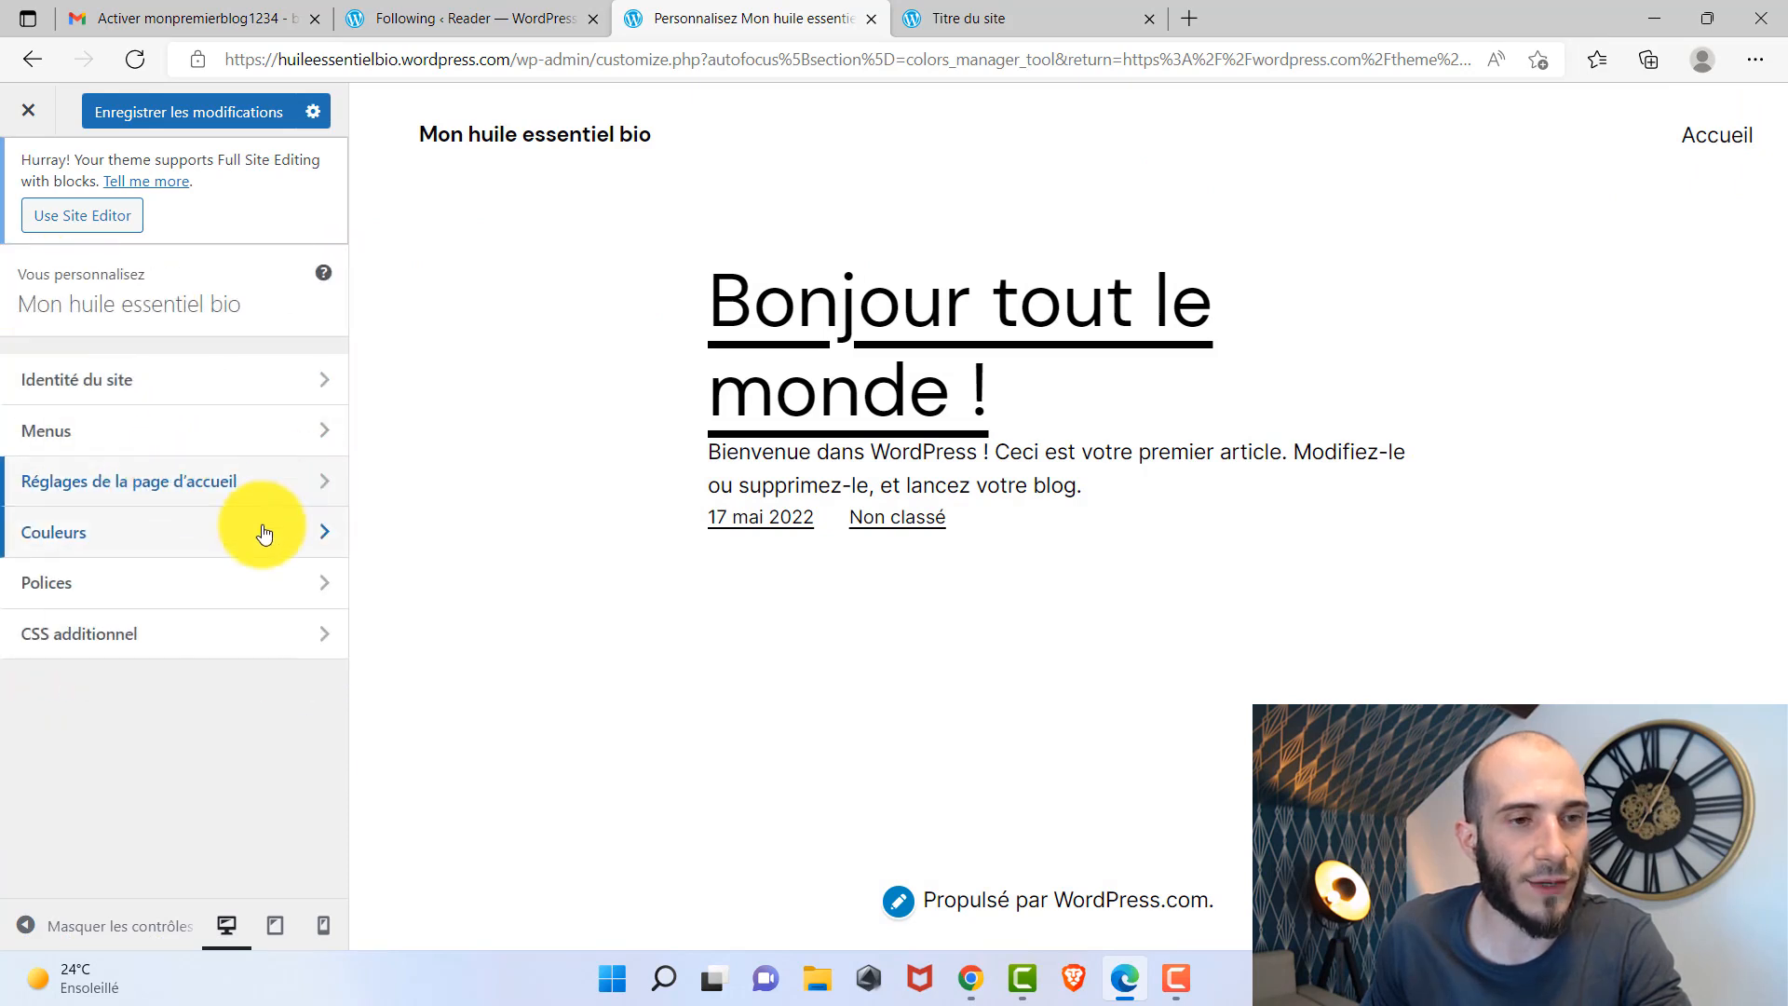
pyautogui.click(27, 112)
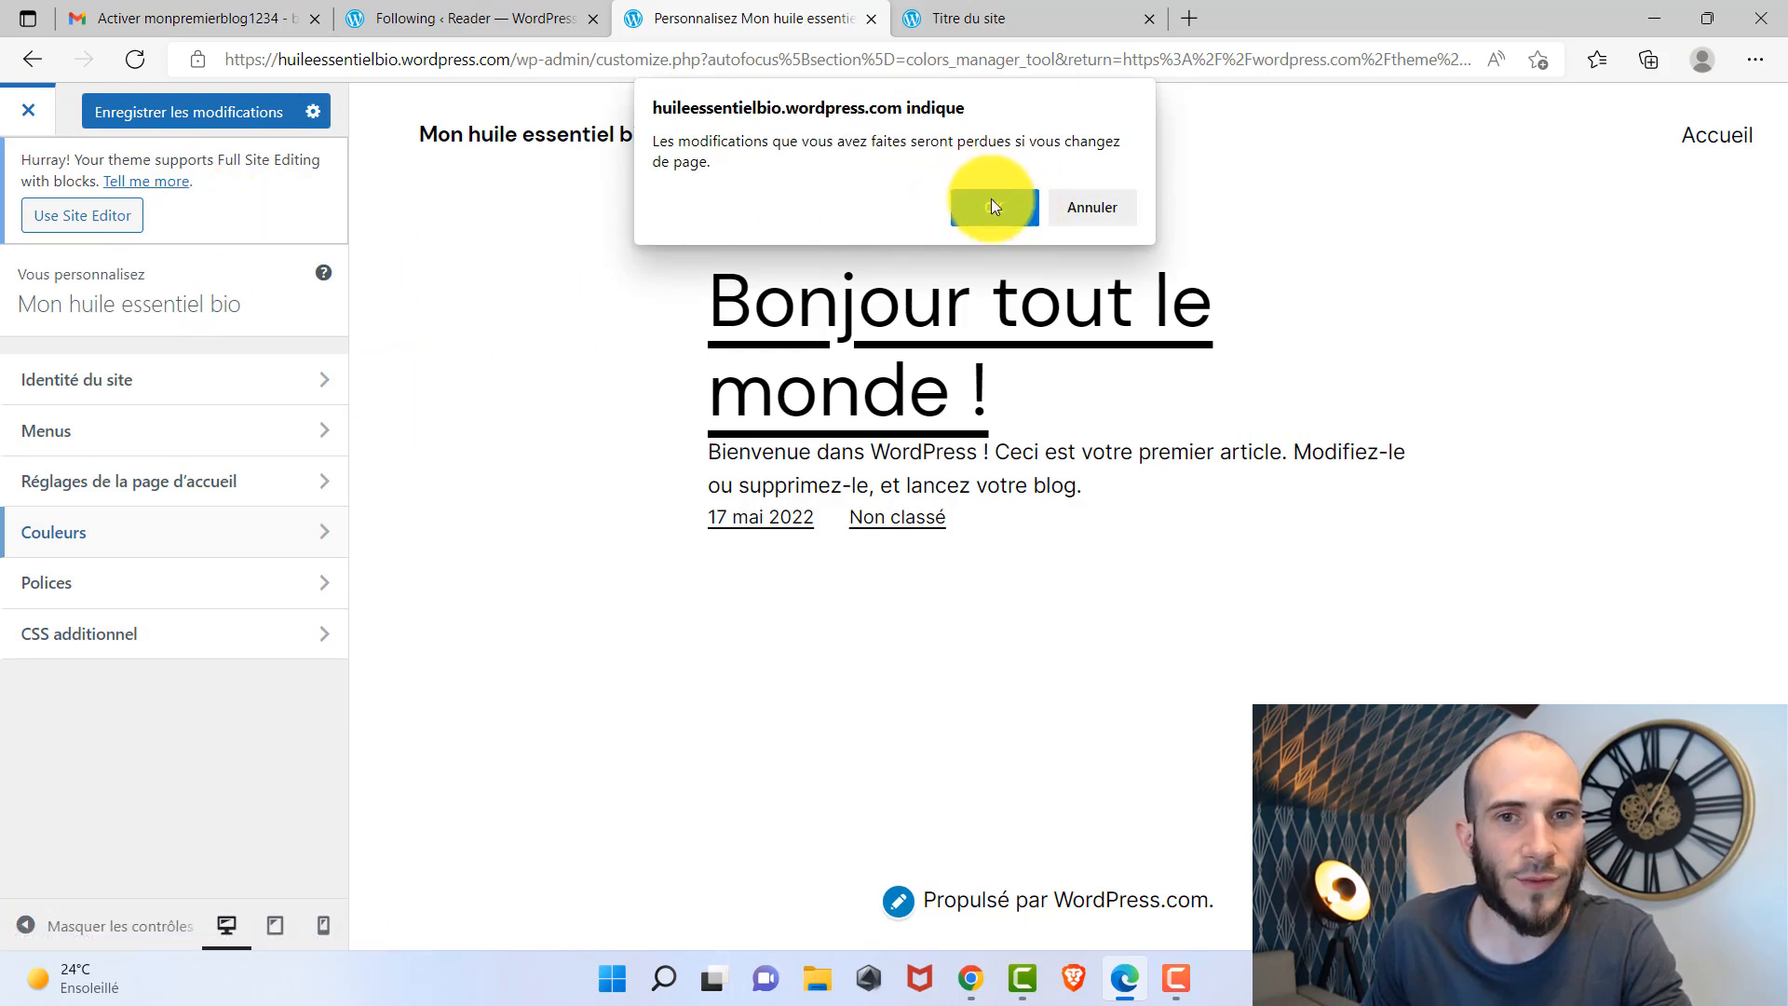
pyautogui.click(1091, 206)
pyautogui.click(189, 116)
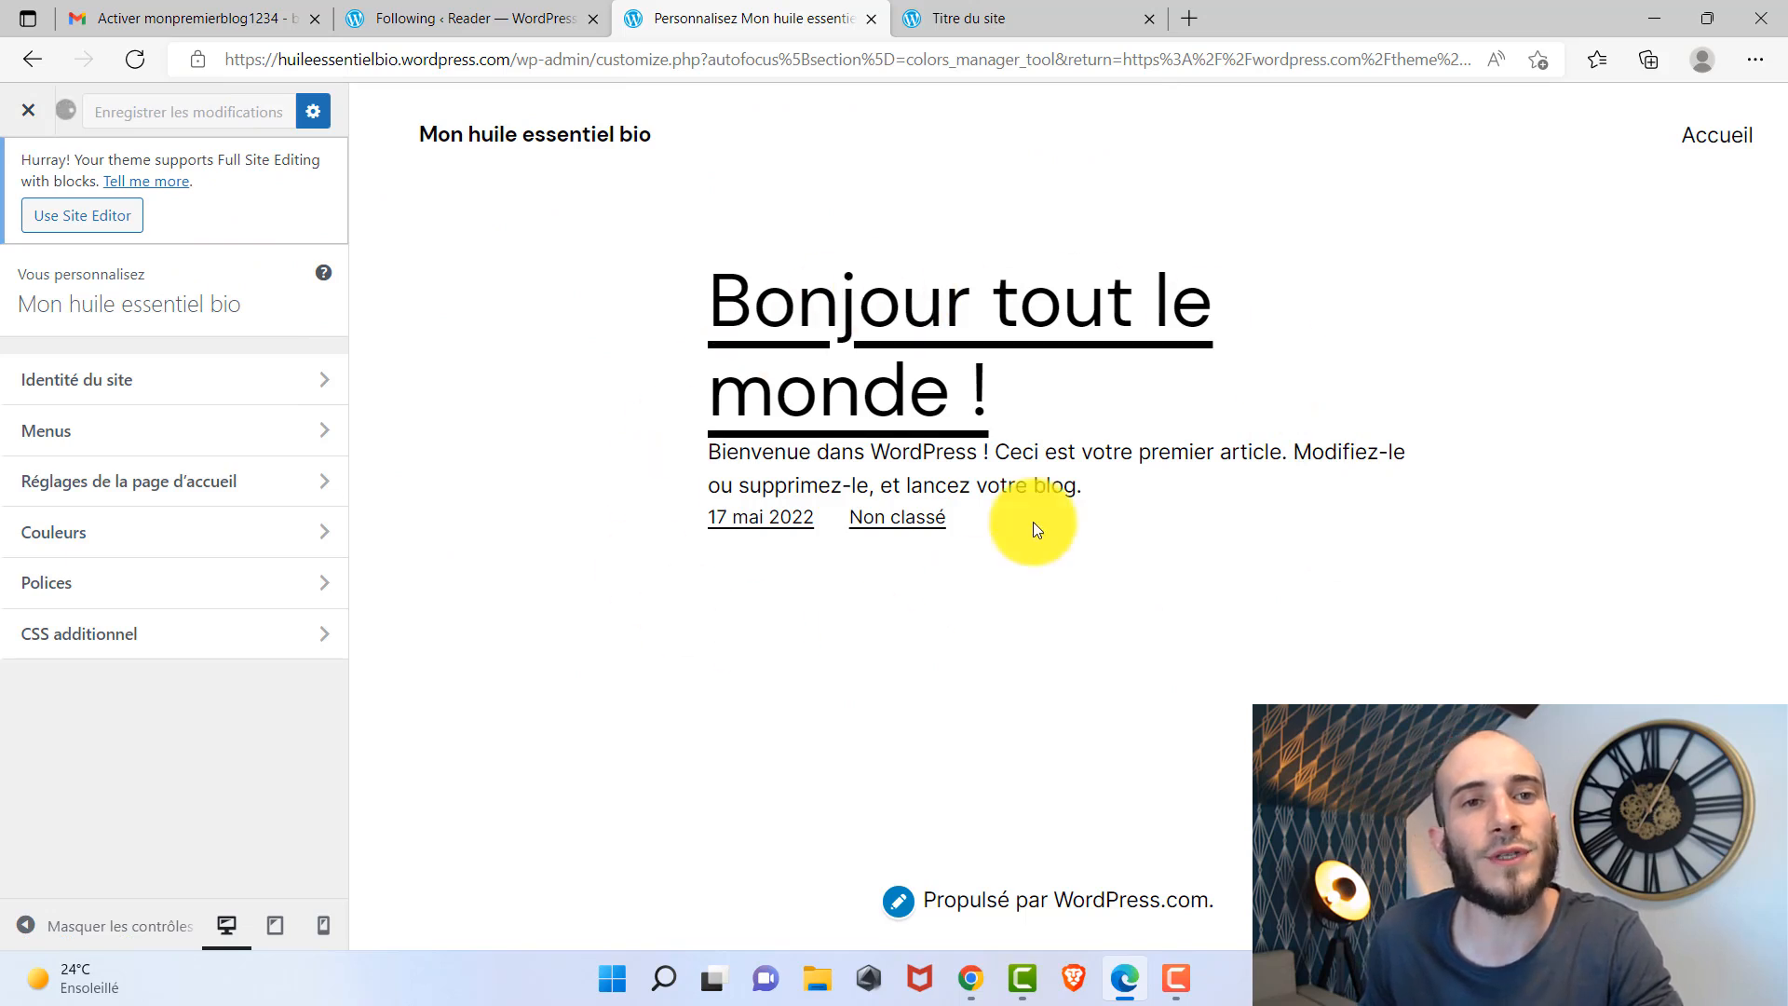
# Close the customizer, dismiss the translation offer and return to the gallery of all themes.
pyautogui.click(28, 110)
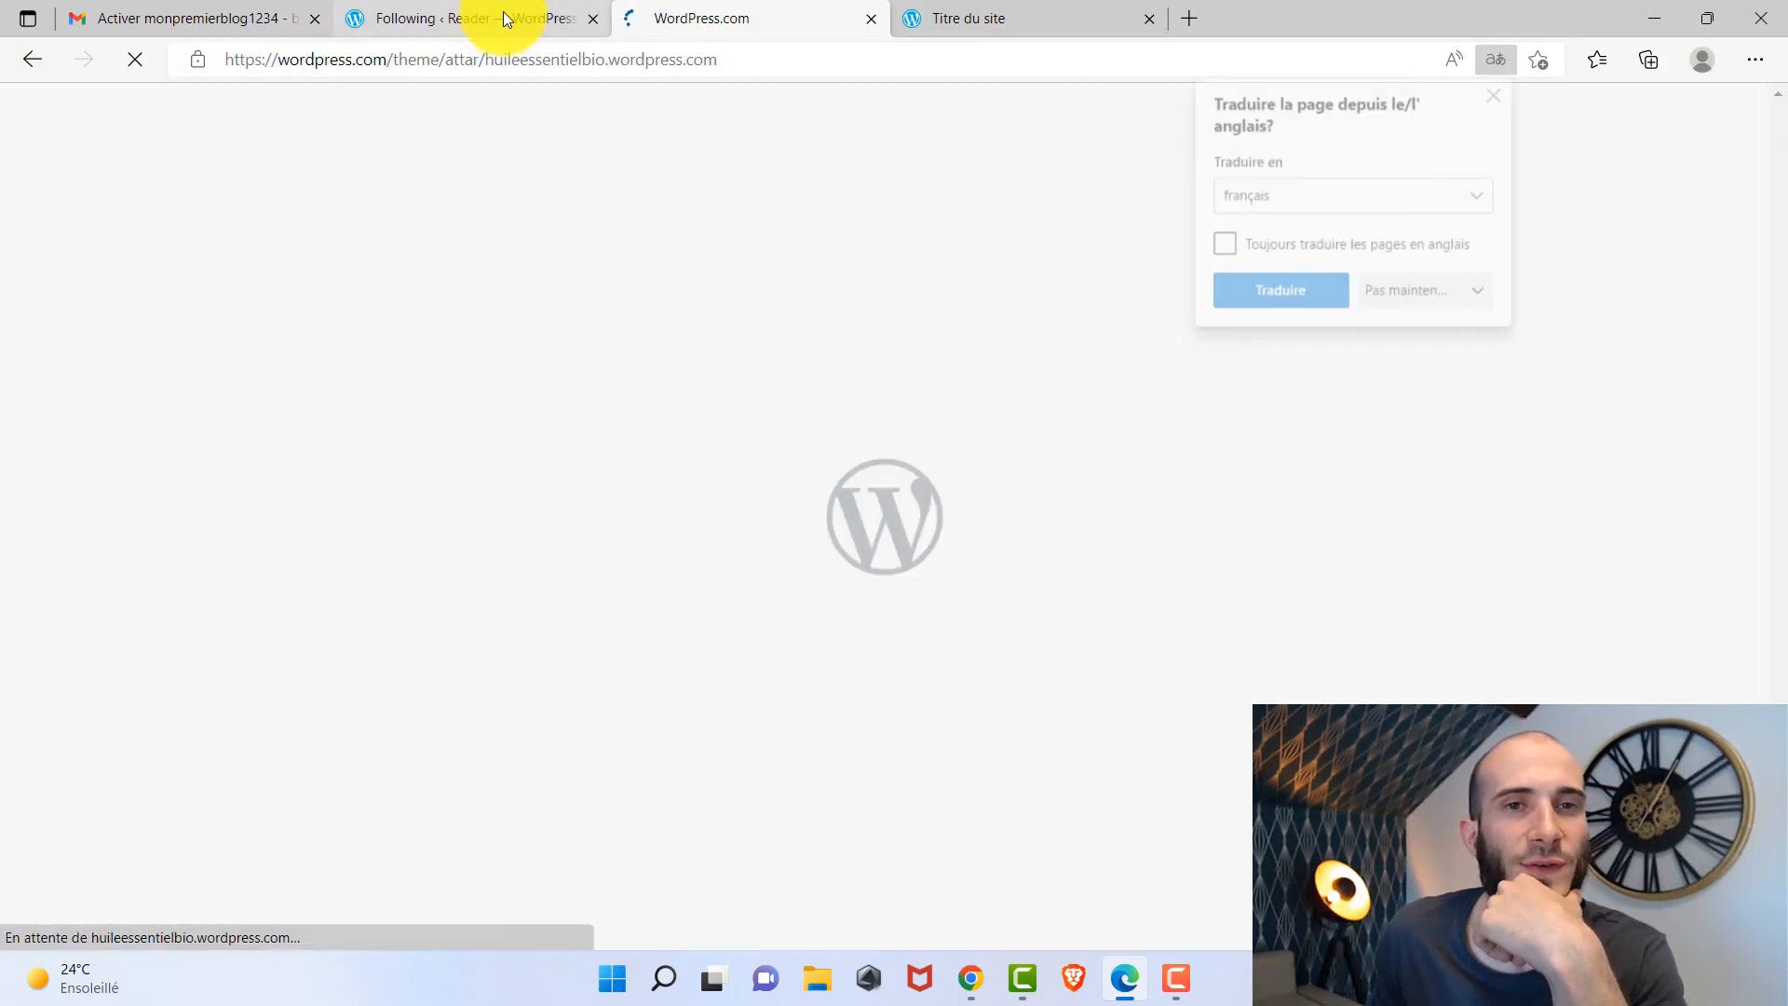
pyautogui.click(1494, 93)
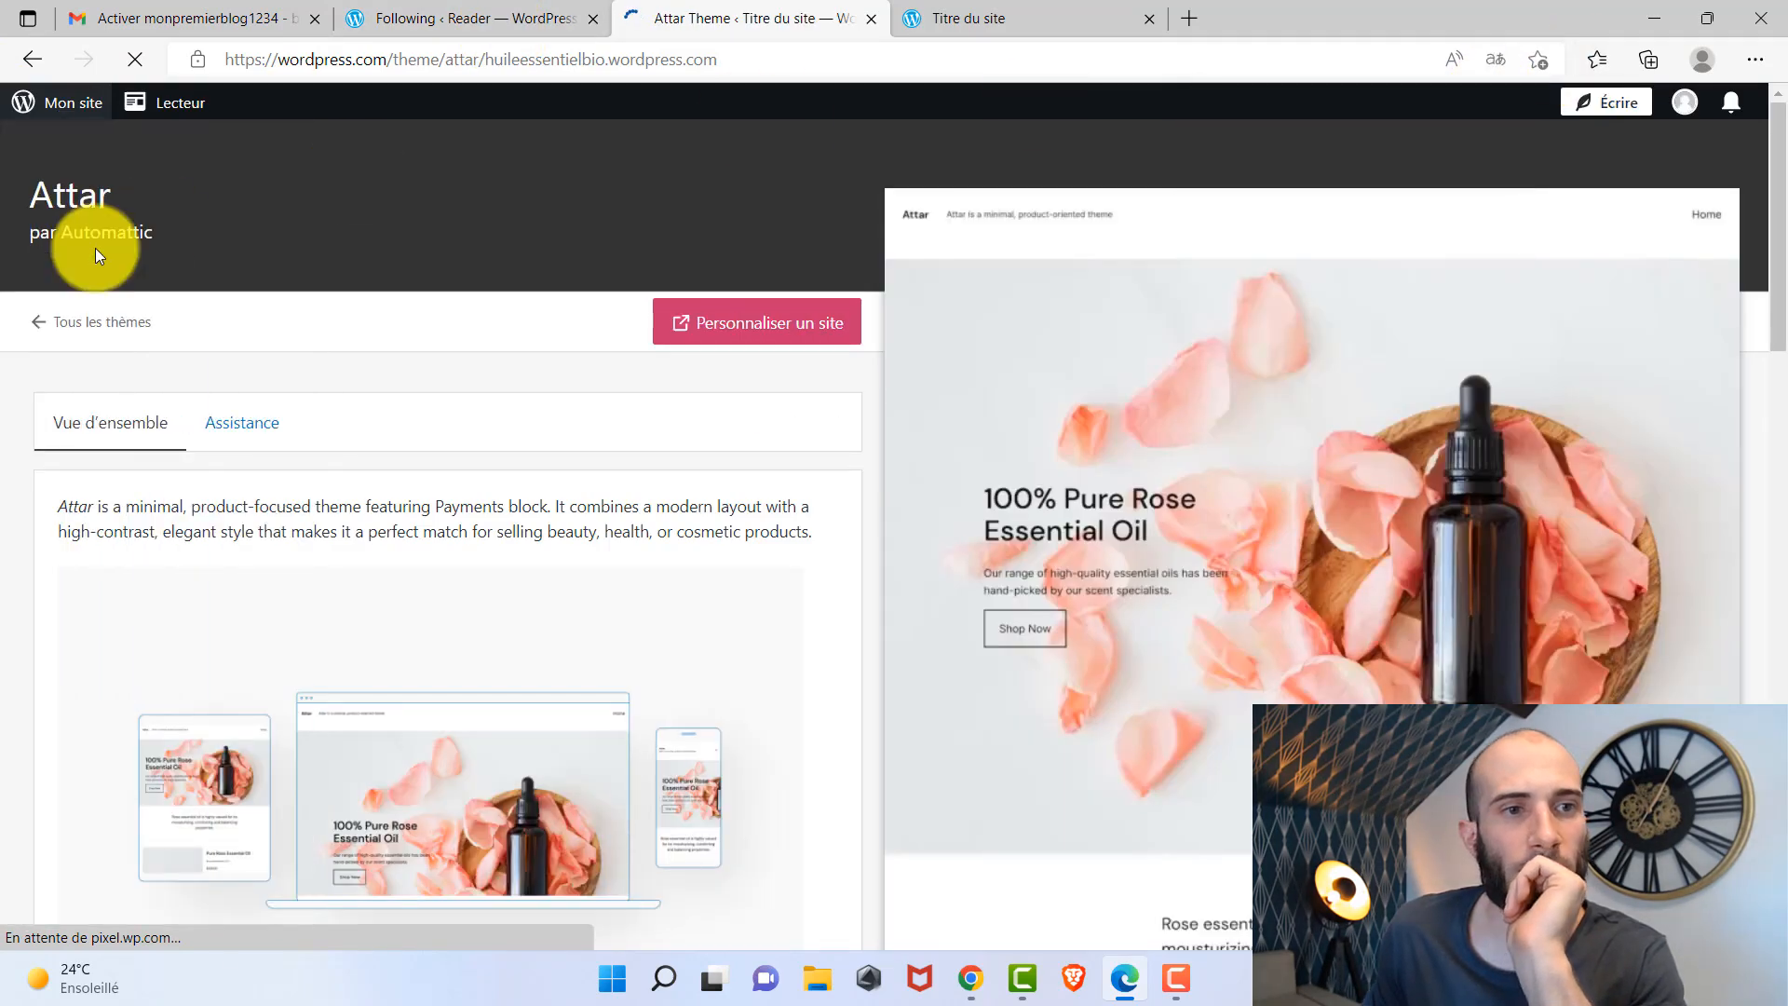
pyautogui.click(107, 320)
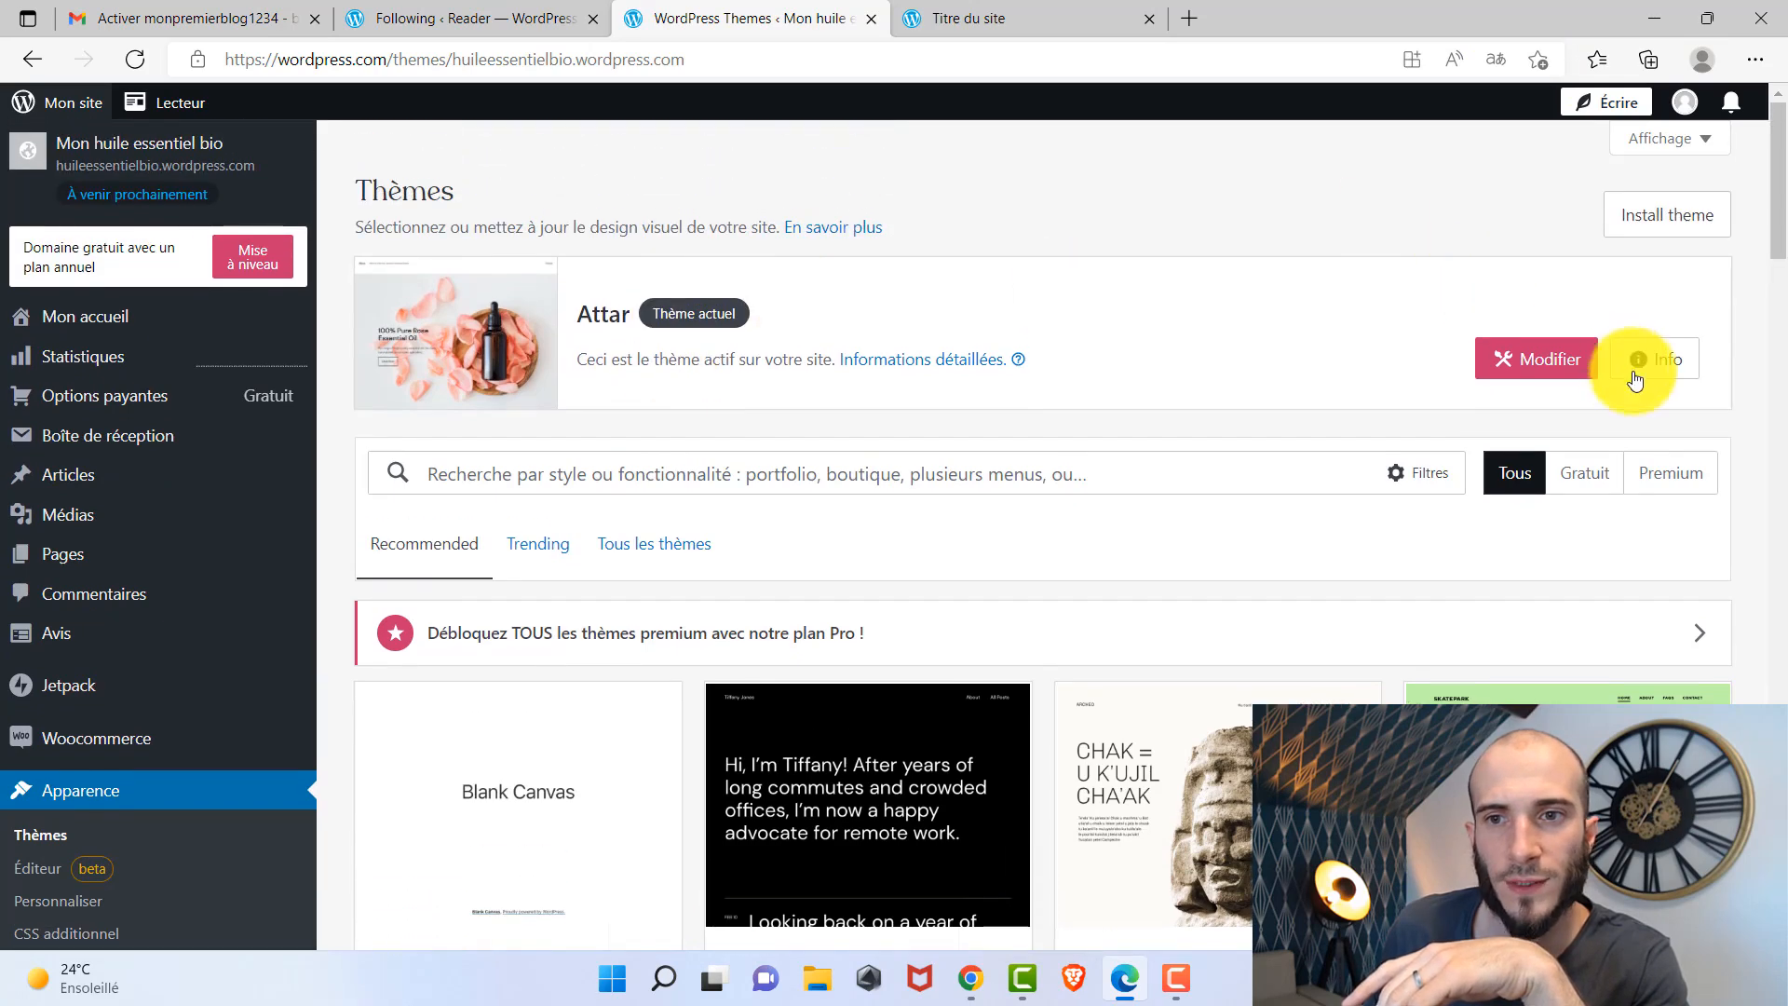
# Look at the homepage template of the active Attar theme in the site editor, then return to the dashboard.
pyautogui.click(1546, 373)
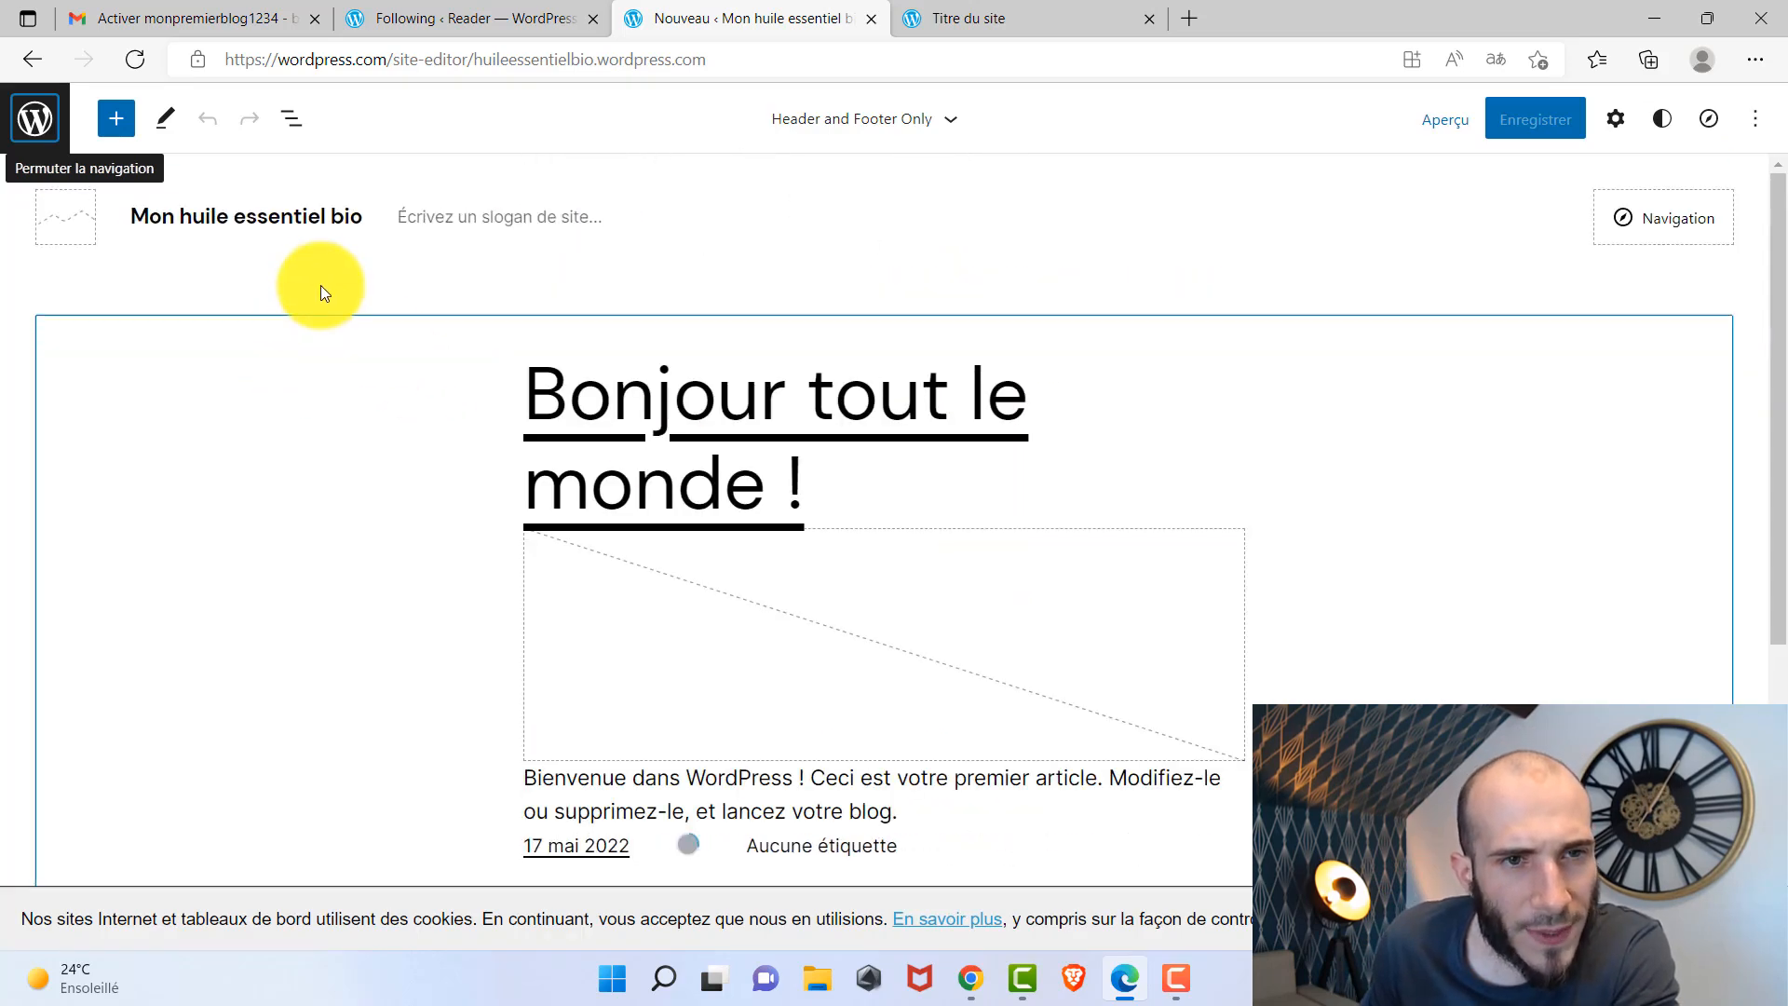
pyautogui.click(516, 11)
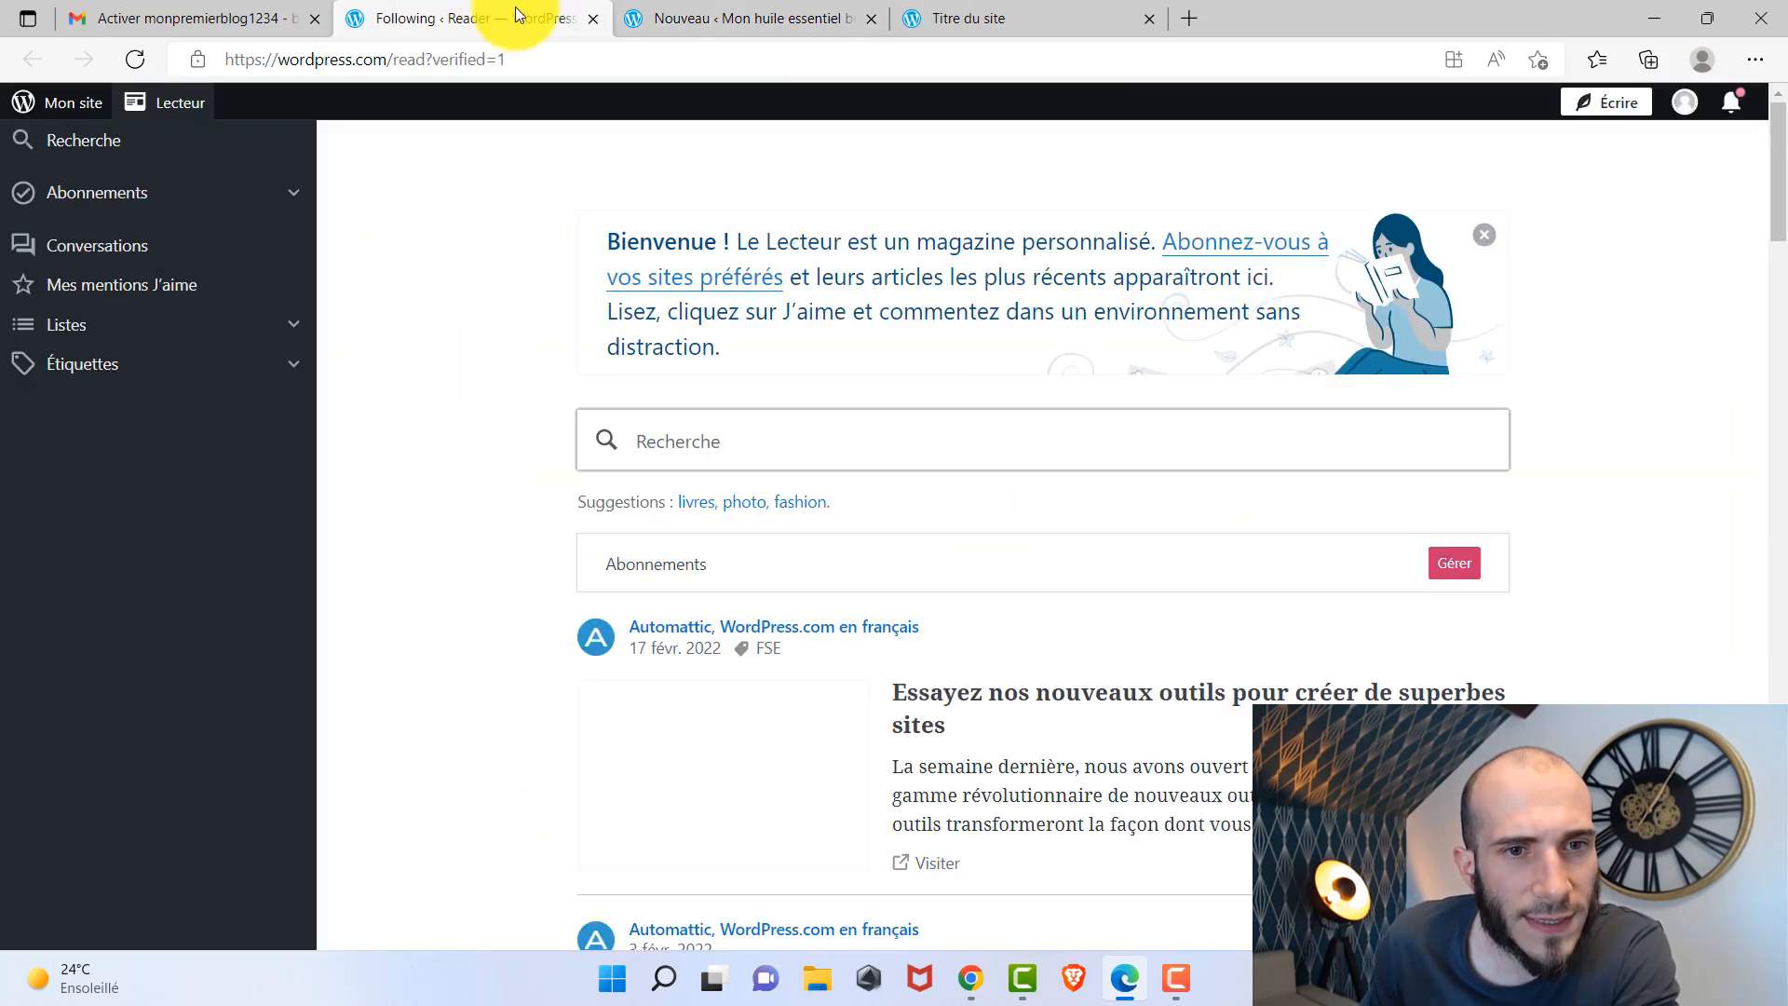
pyautogui.click(626, 17)
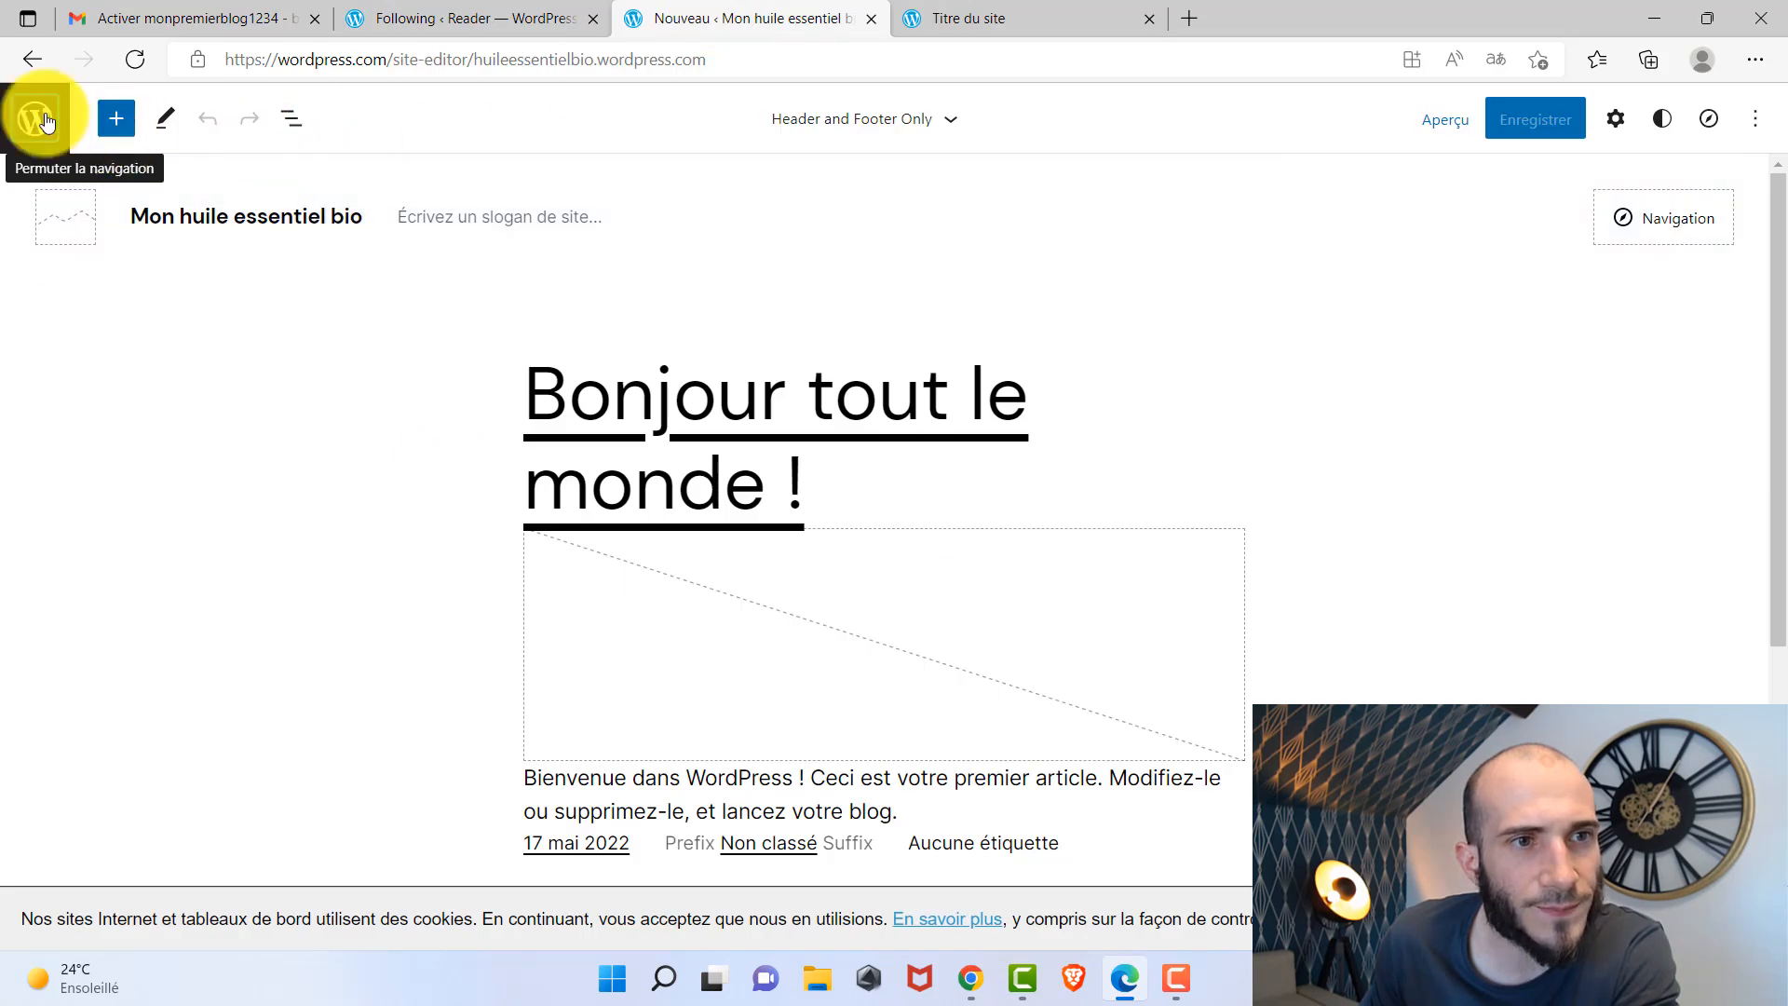
pyautogui.click(32, 130)
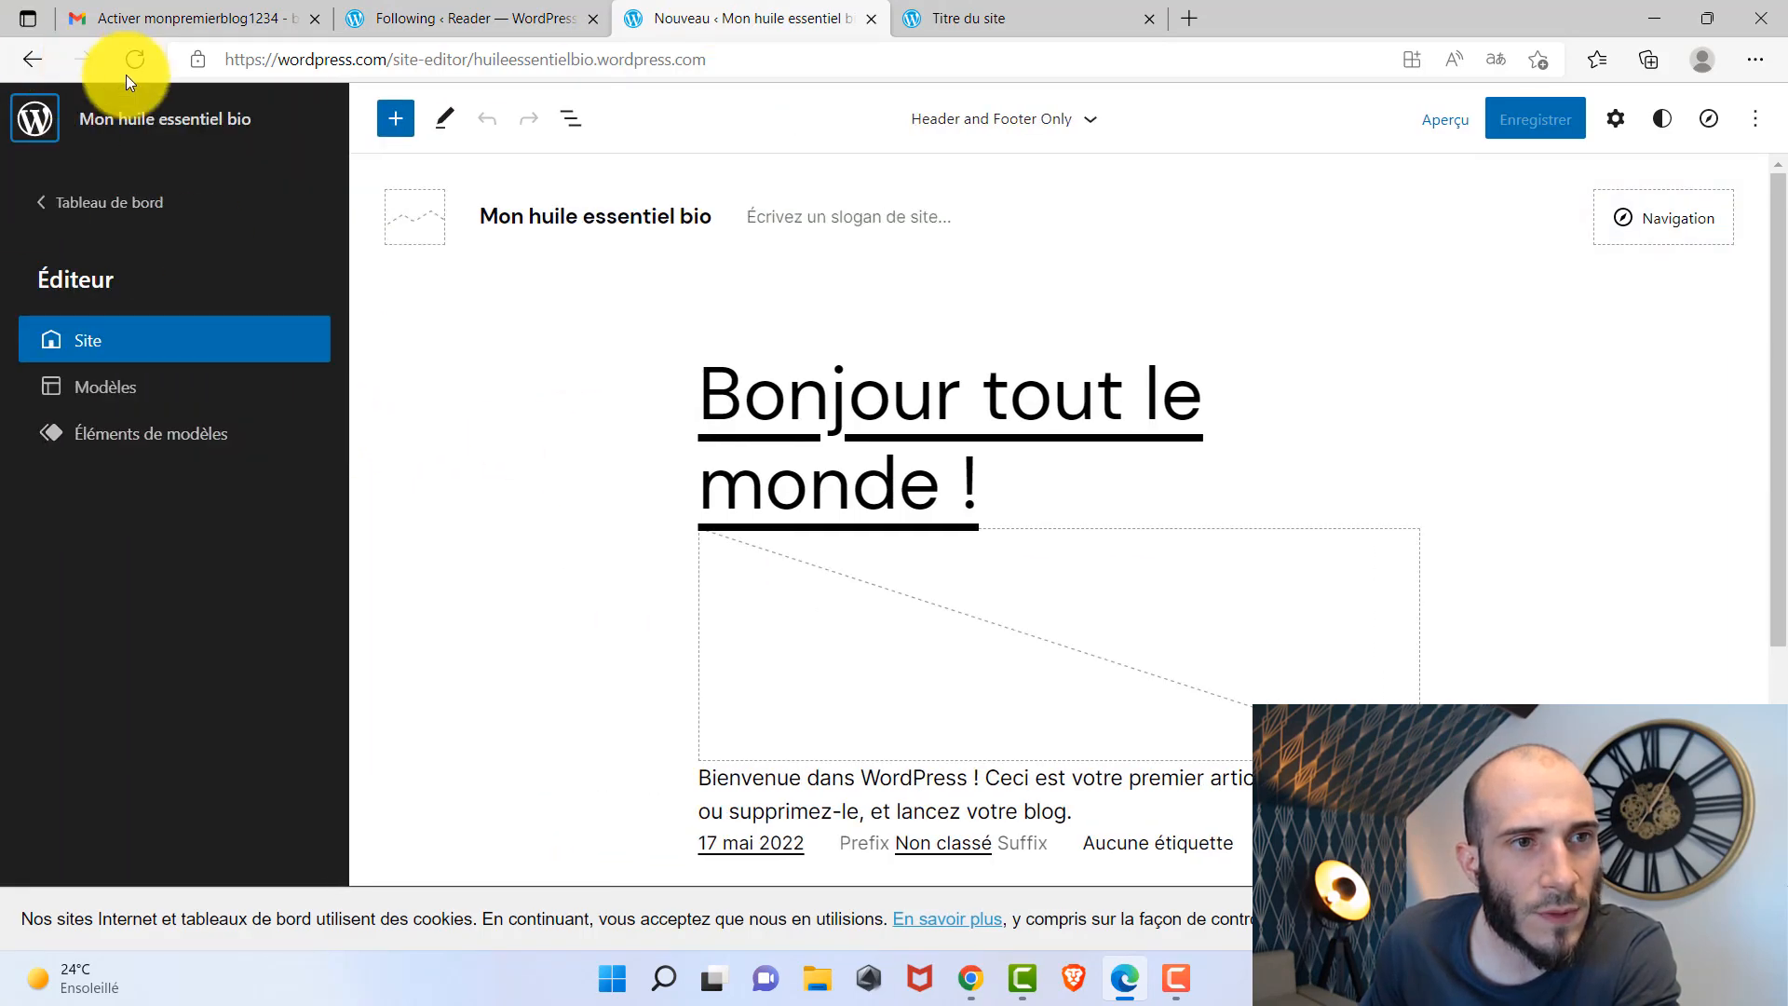
pyautogui.click(60, 203)
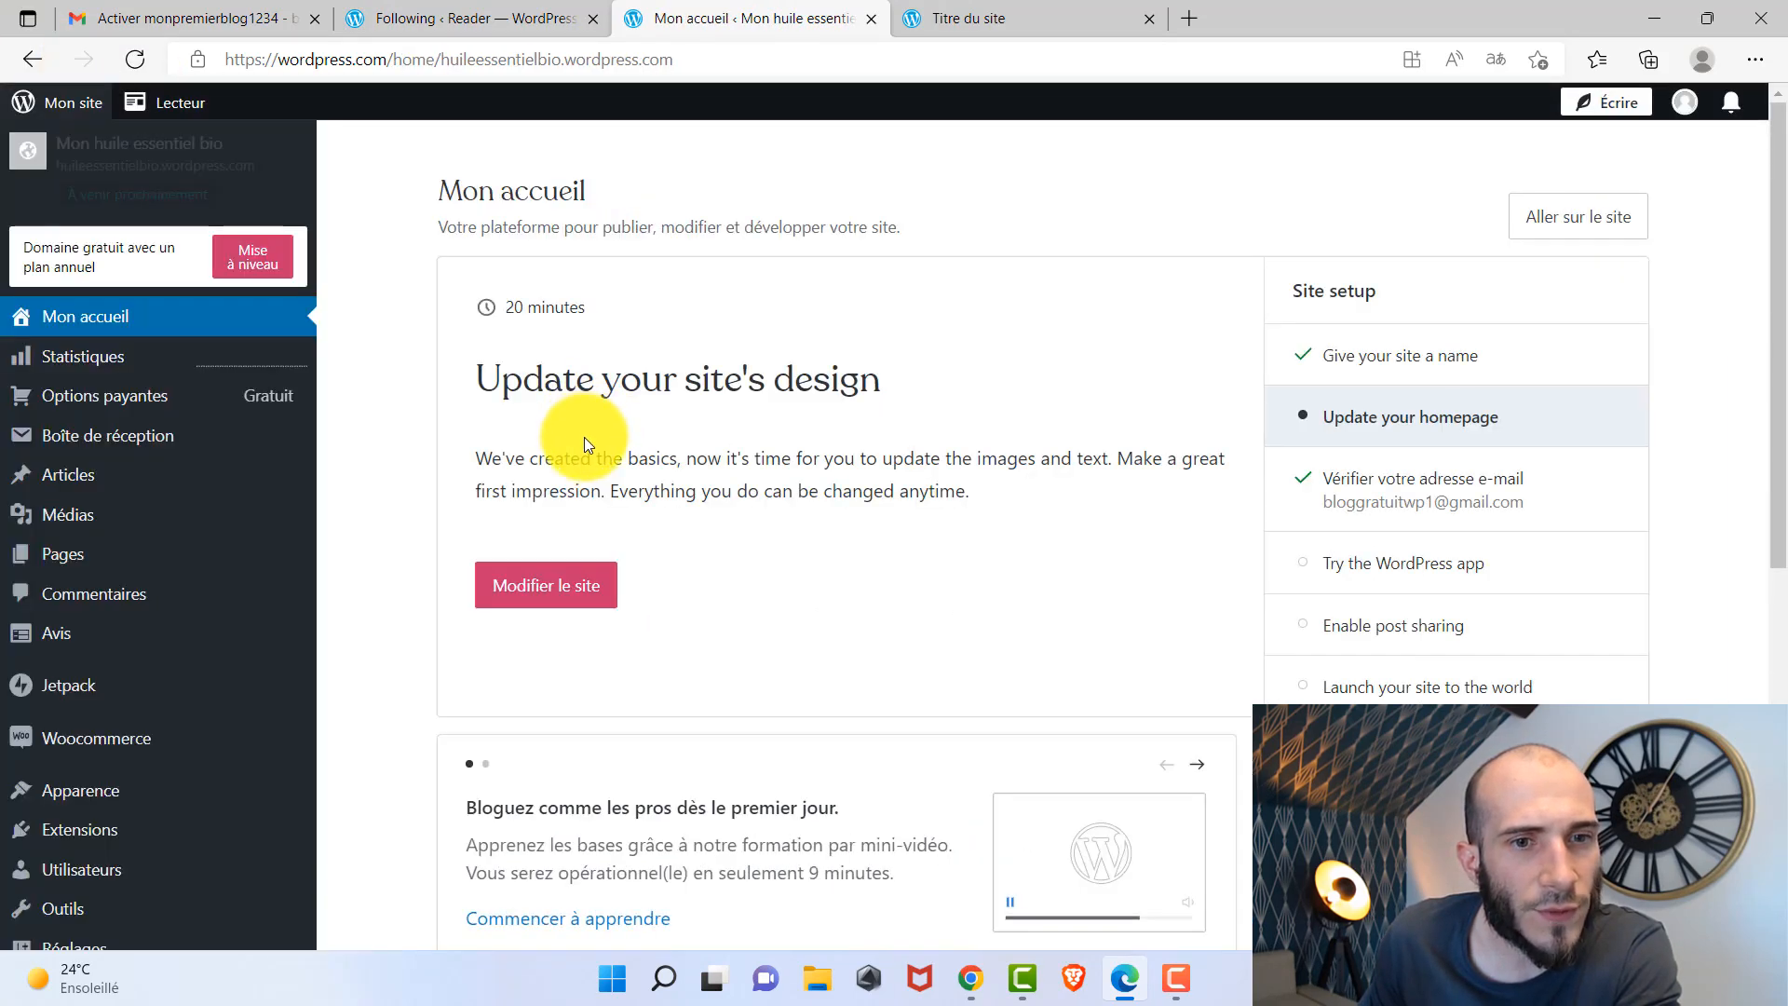
# Open the site's theme gallery and look through the recommended themes.
pyautogui.scroll(-2, 149, 643)
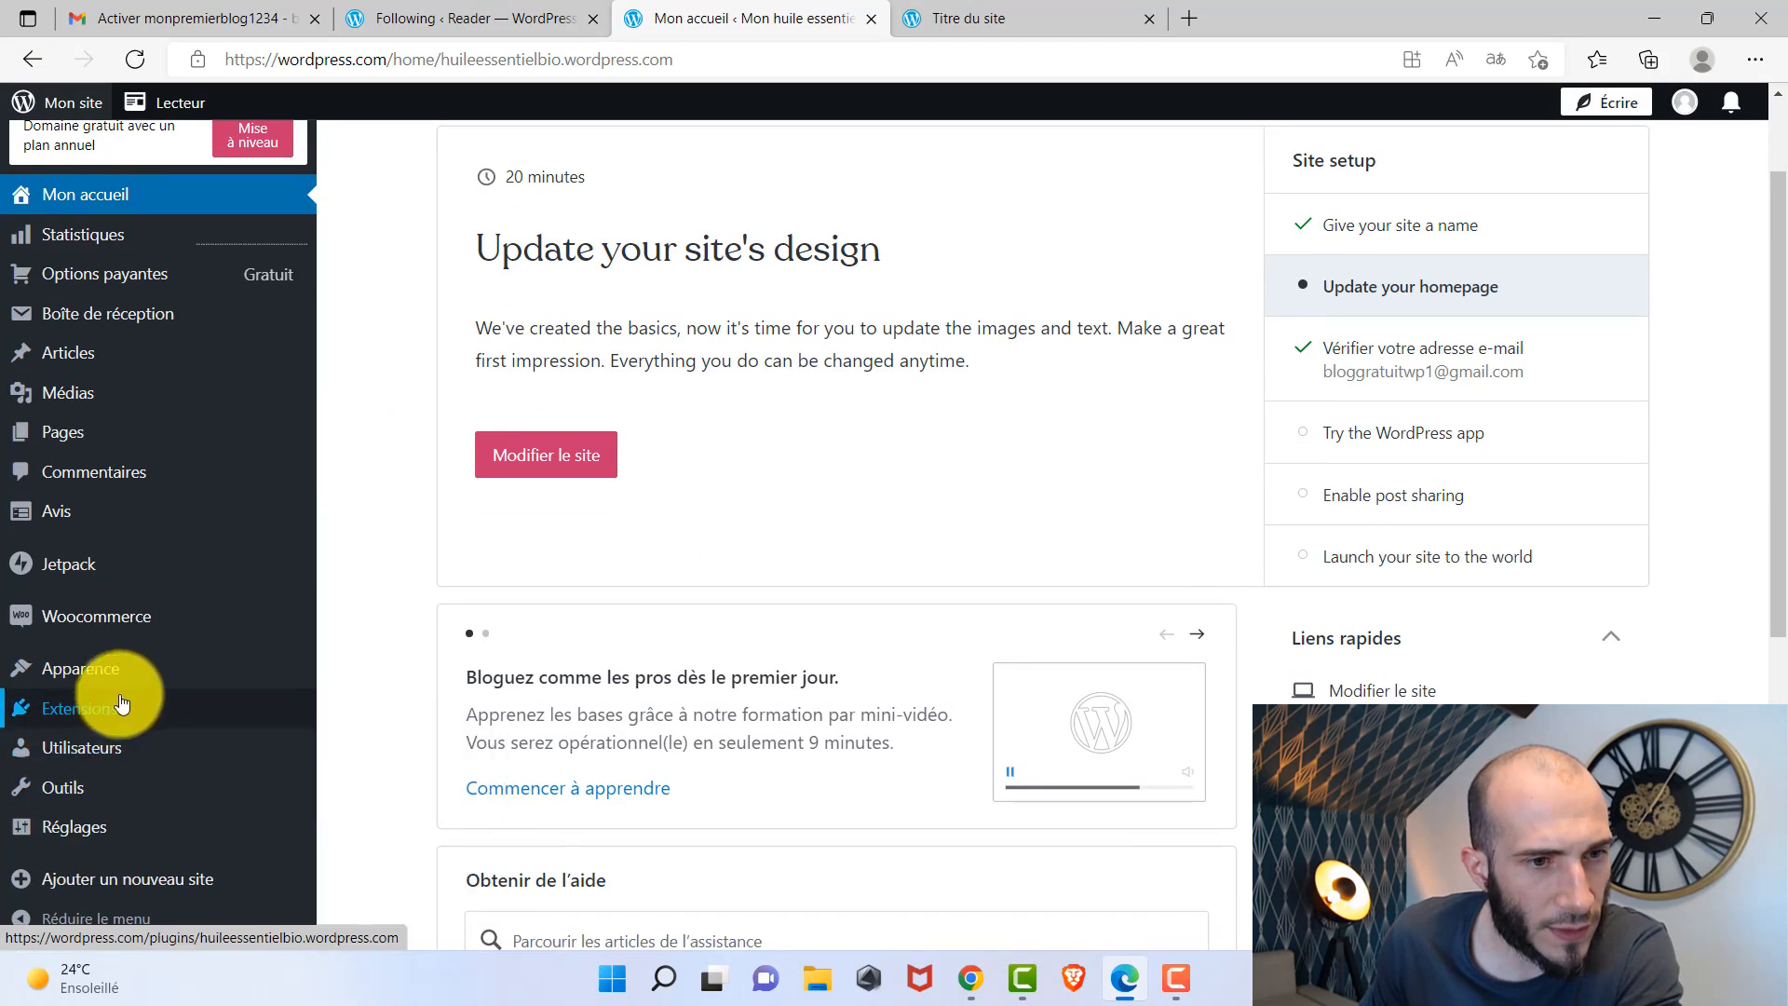
pyautogui.moveTo(133, 668)
pyautogui.click(456, 674)
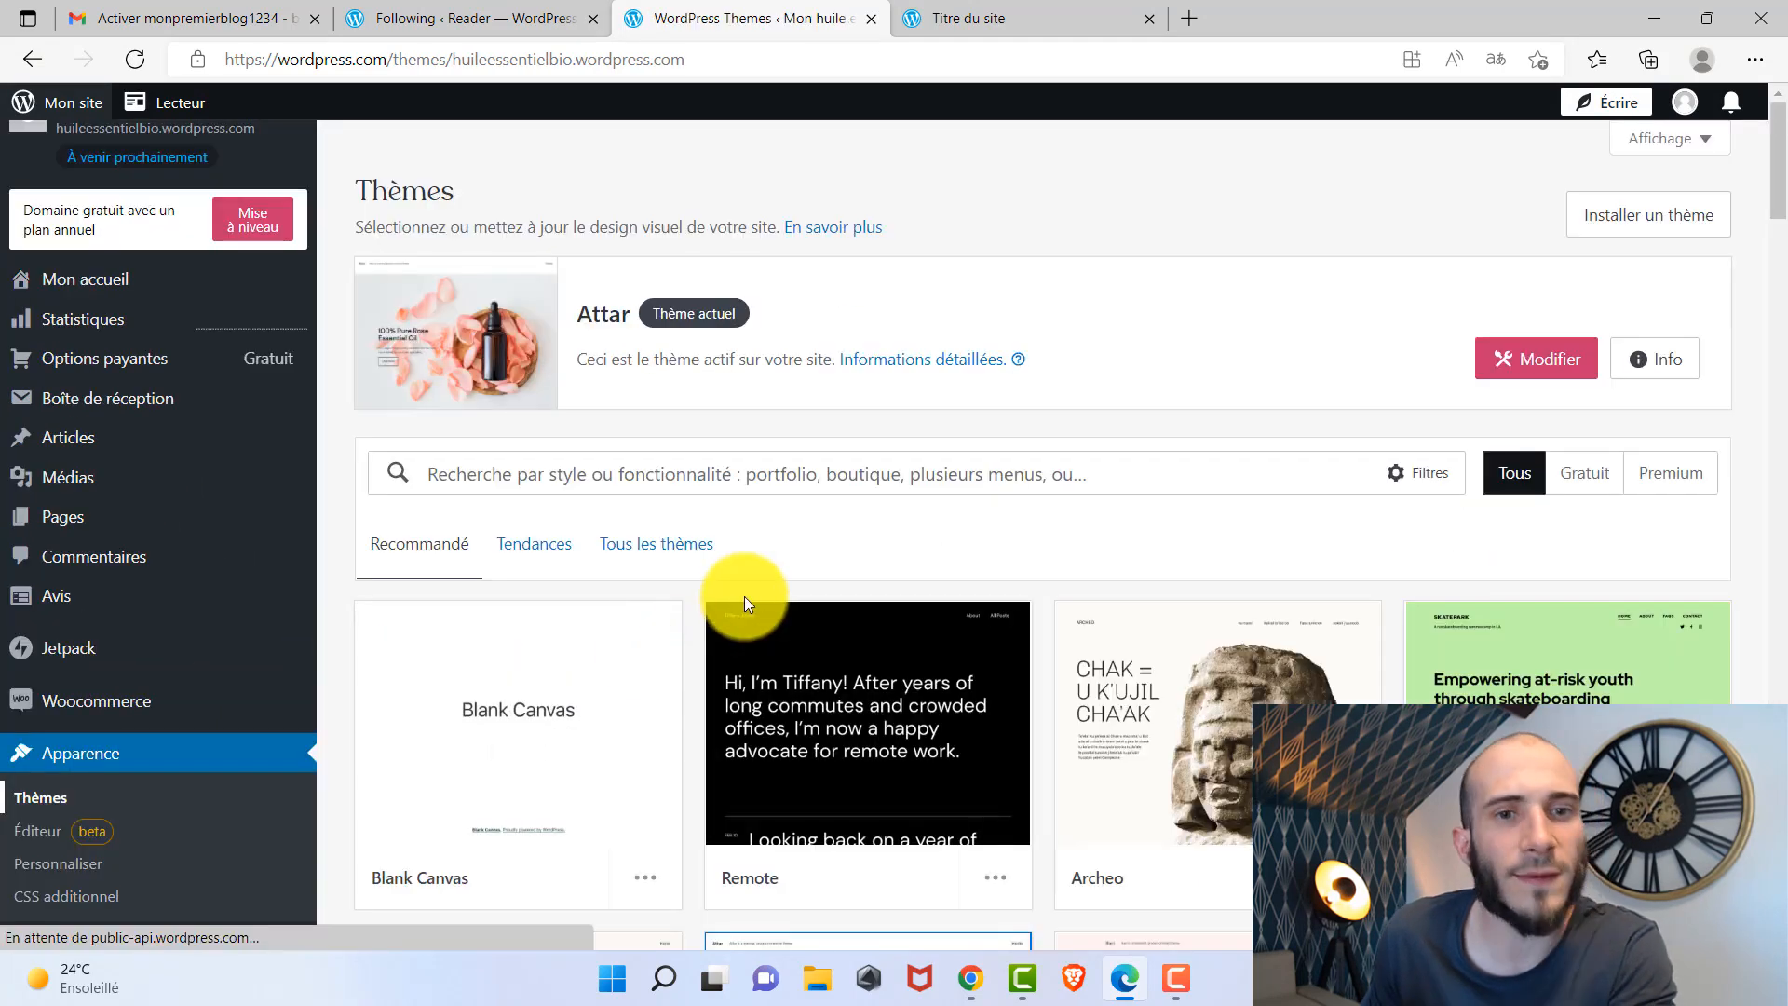
pyautogui.scroll(-5, 687, 548)
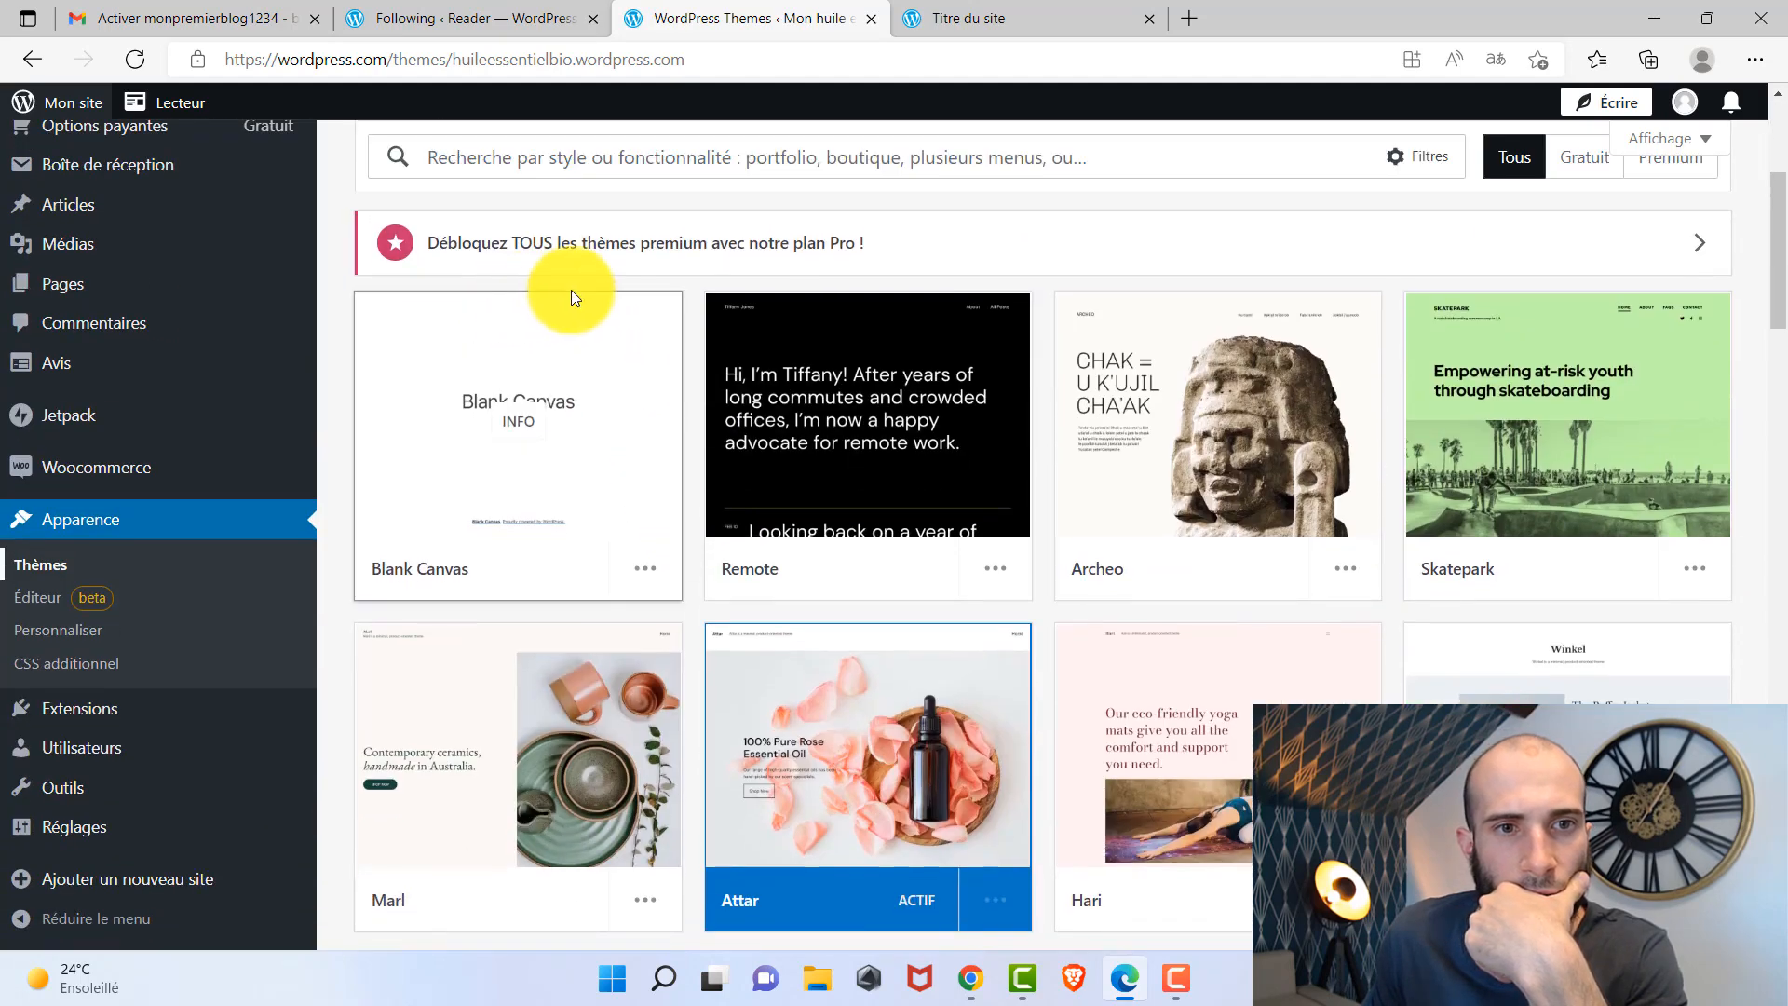
pyautogui.scroll(-3, 1081, 483)
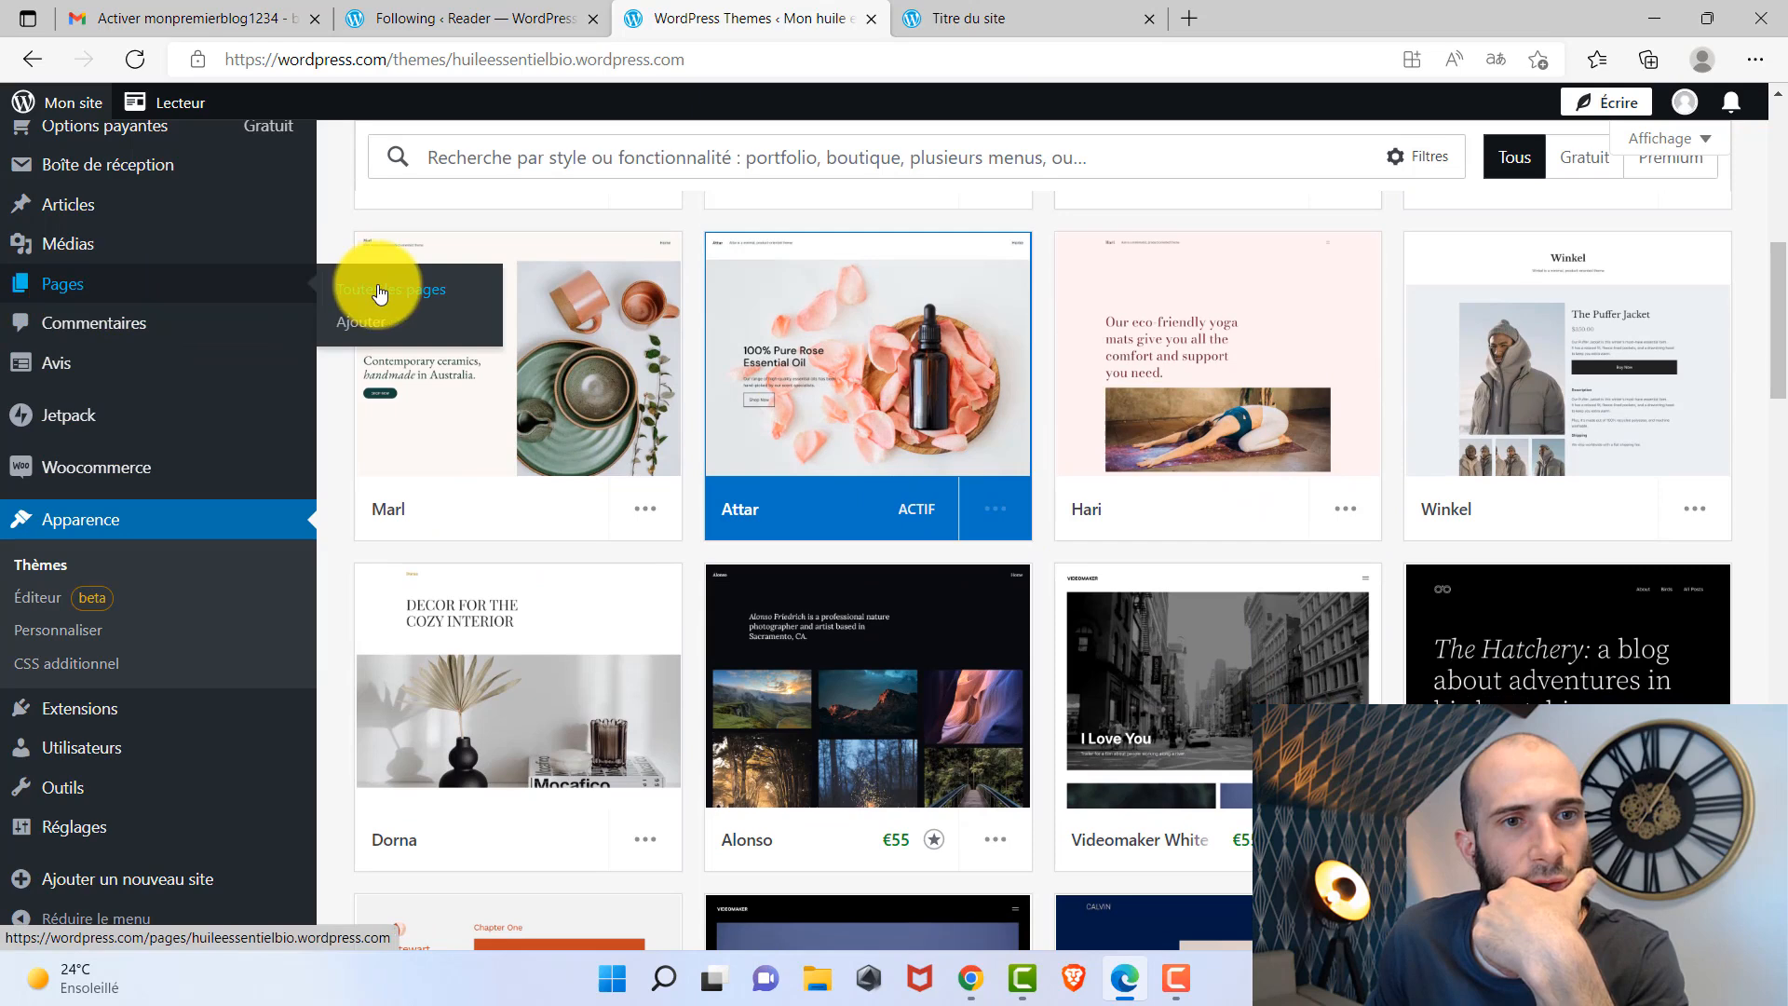
# Open the Accueil page from the site's pages to examine its content in the editor, then return to the page list.
pyautogui.click(382, 288)
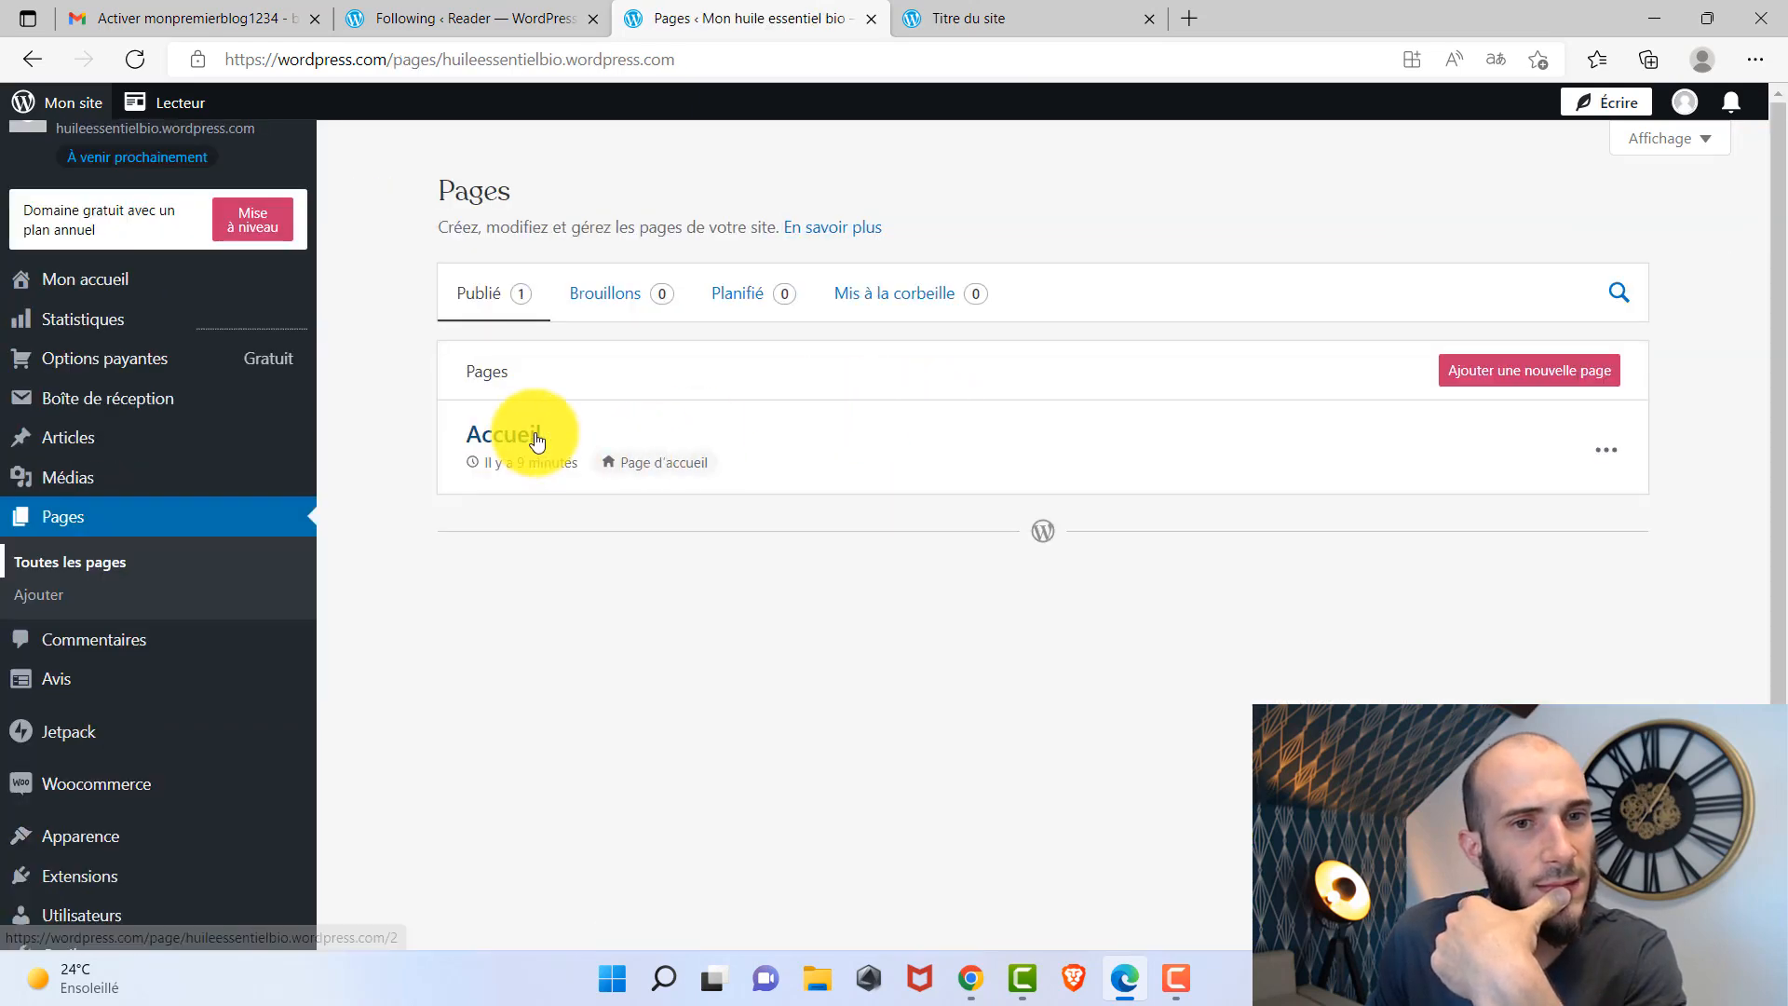
pyautogui.click(1605, 450)
pyautogui.click(1495, 521)
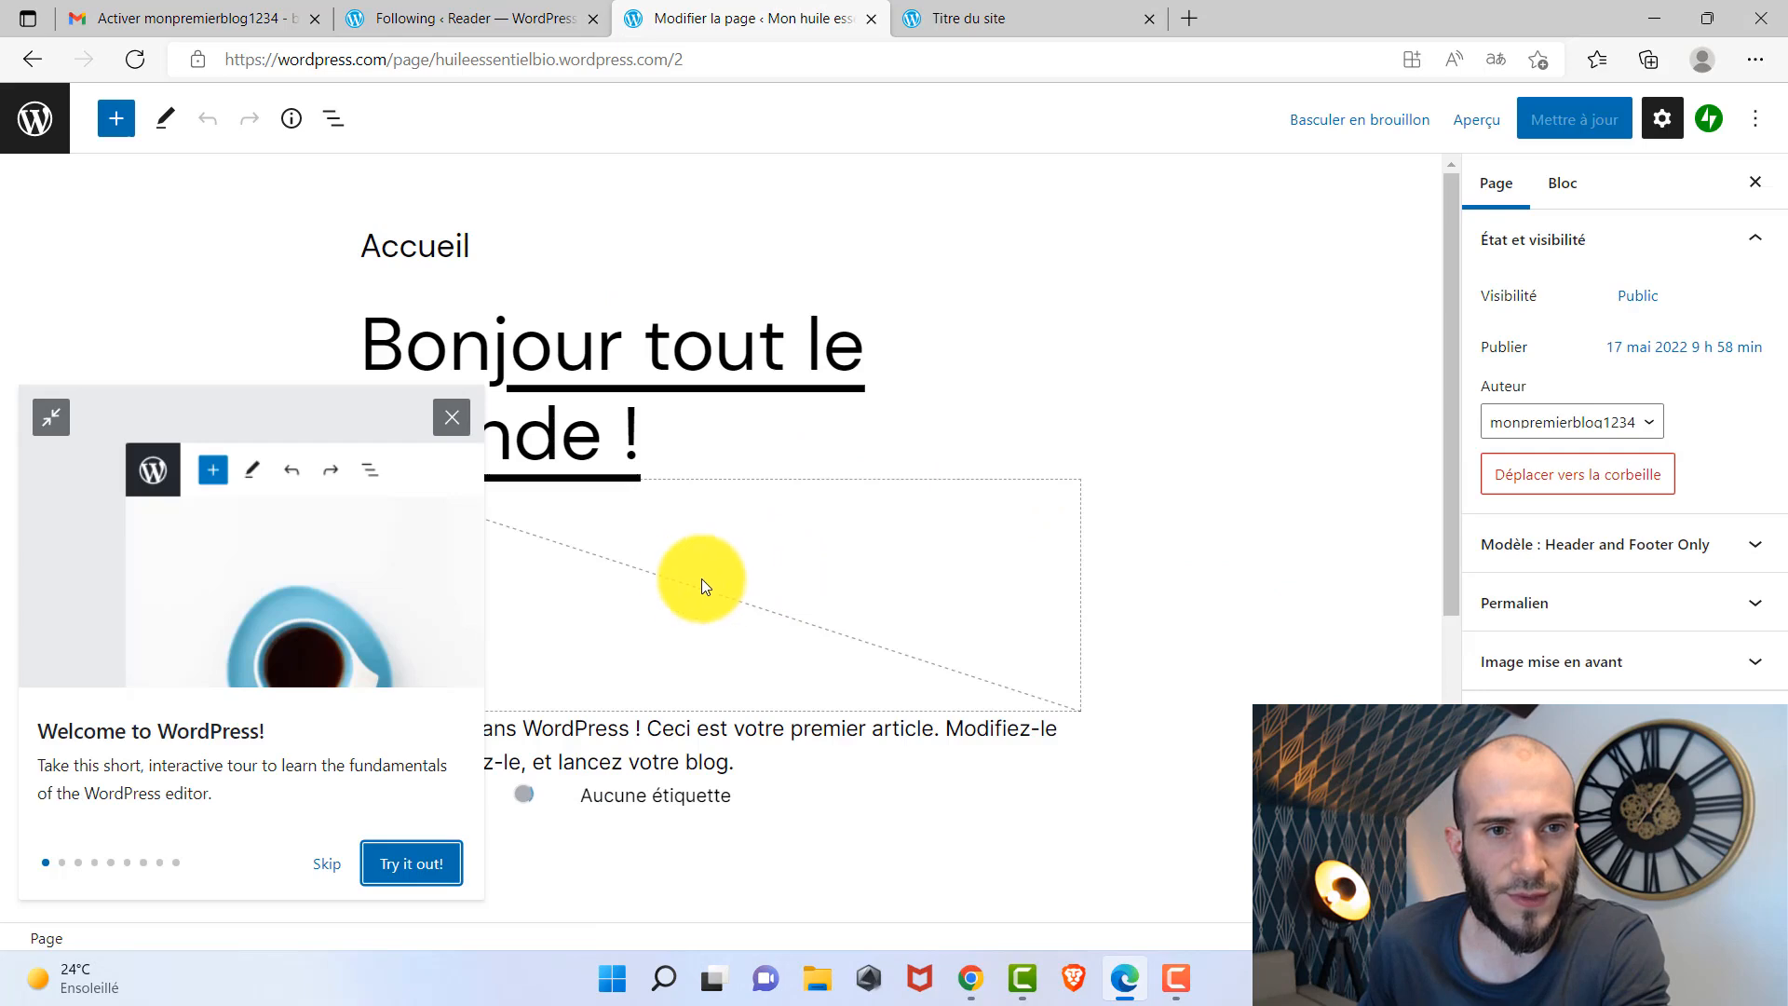
pyautogui.scroll(-5, 887, 562)
pyautogui.scroll(6, 952, 614)
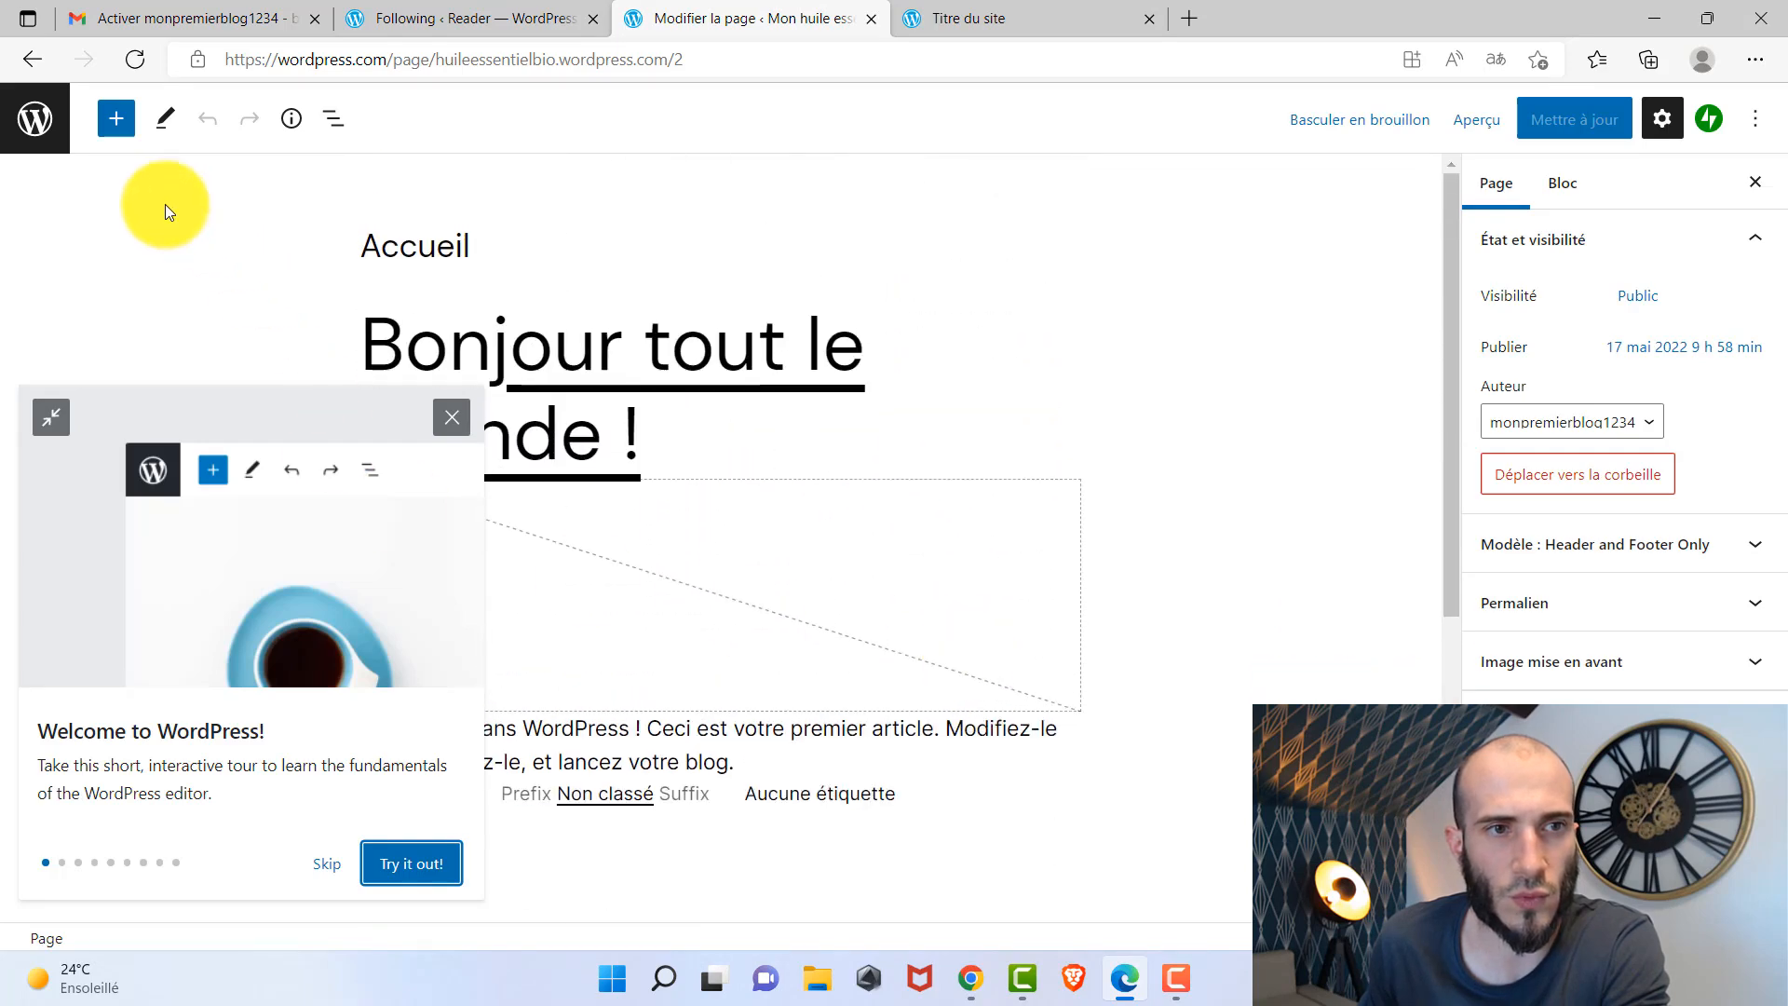
pyautogui.click(38, 115)
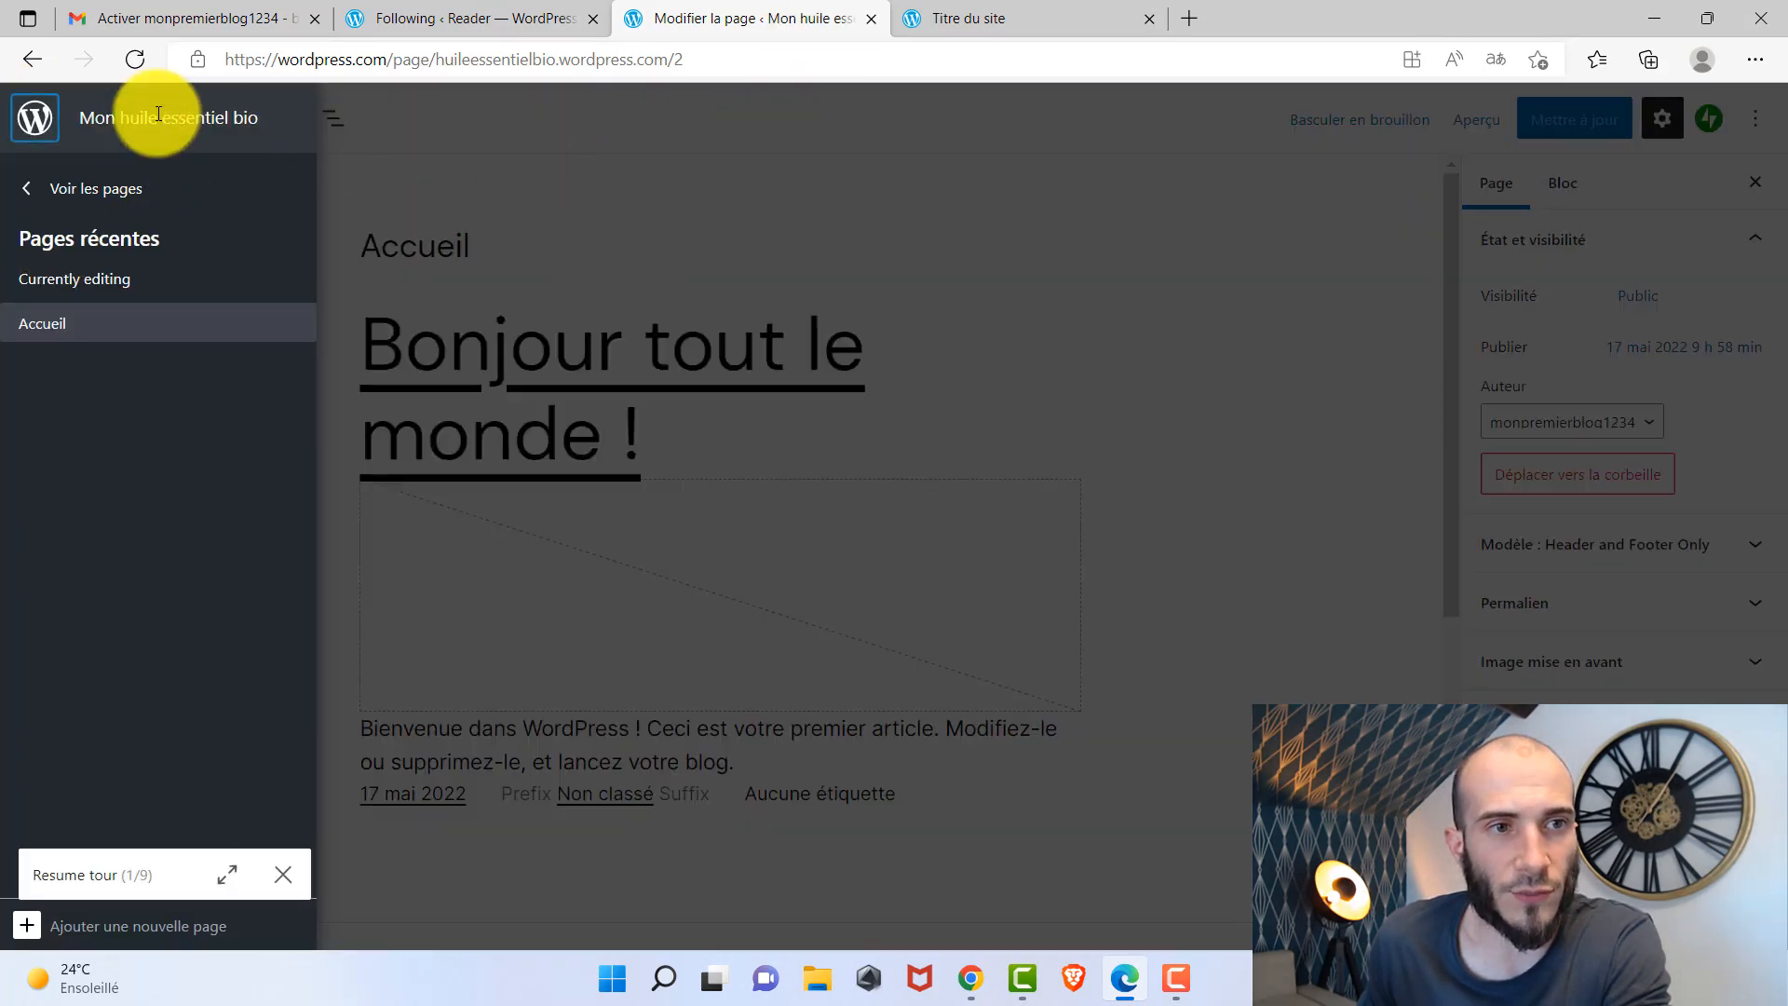
pyautogui.click(33, 184)
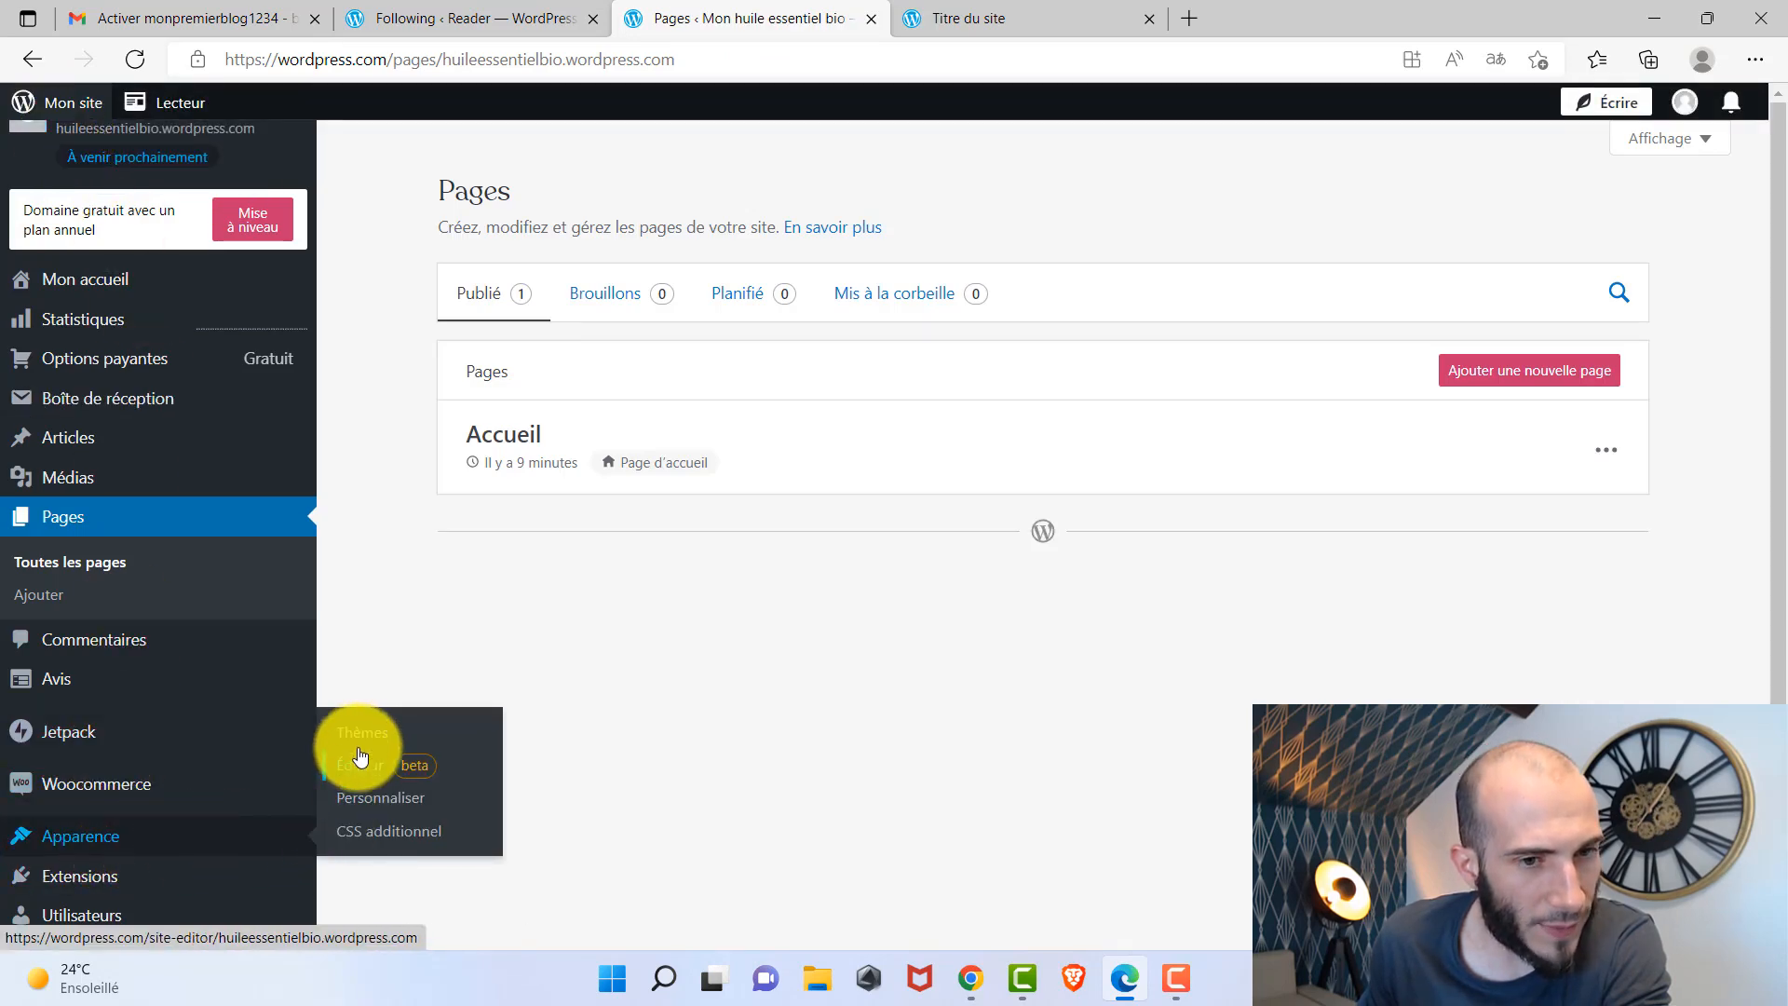
# Reopen the theme gallery, browse the available designs and restrict the list to free themes.
pyautogui.click(449, 742)
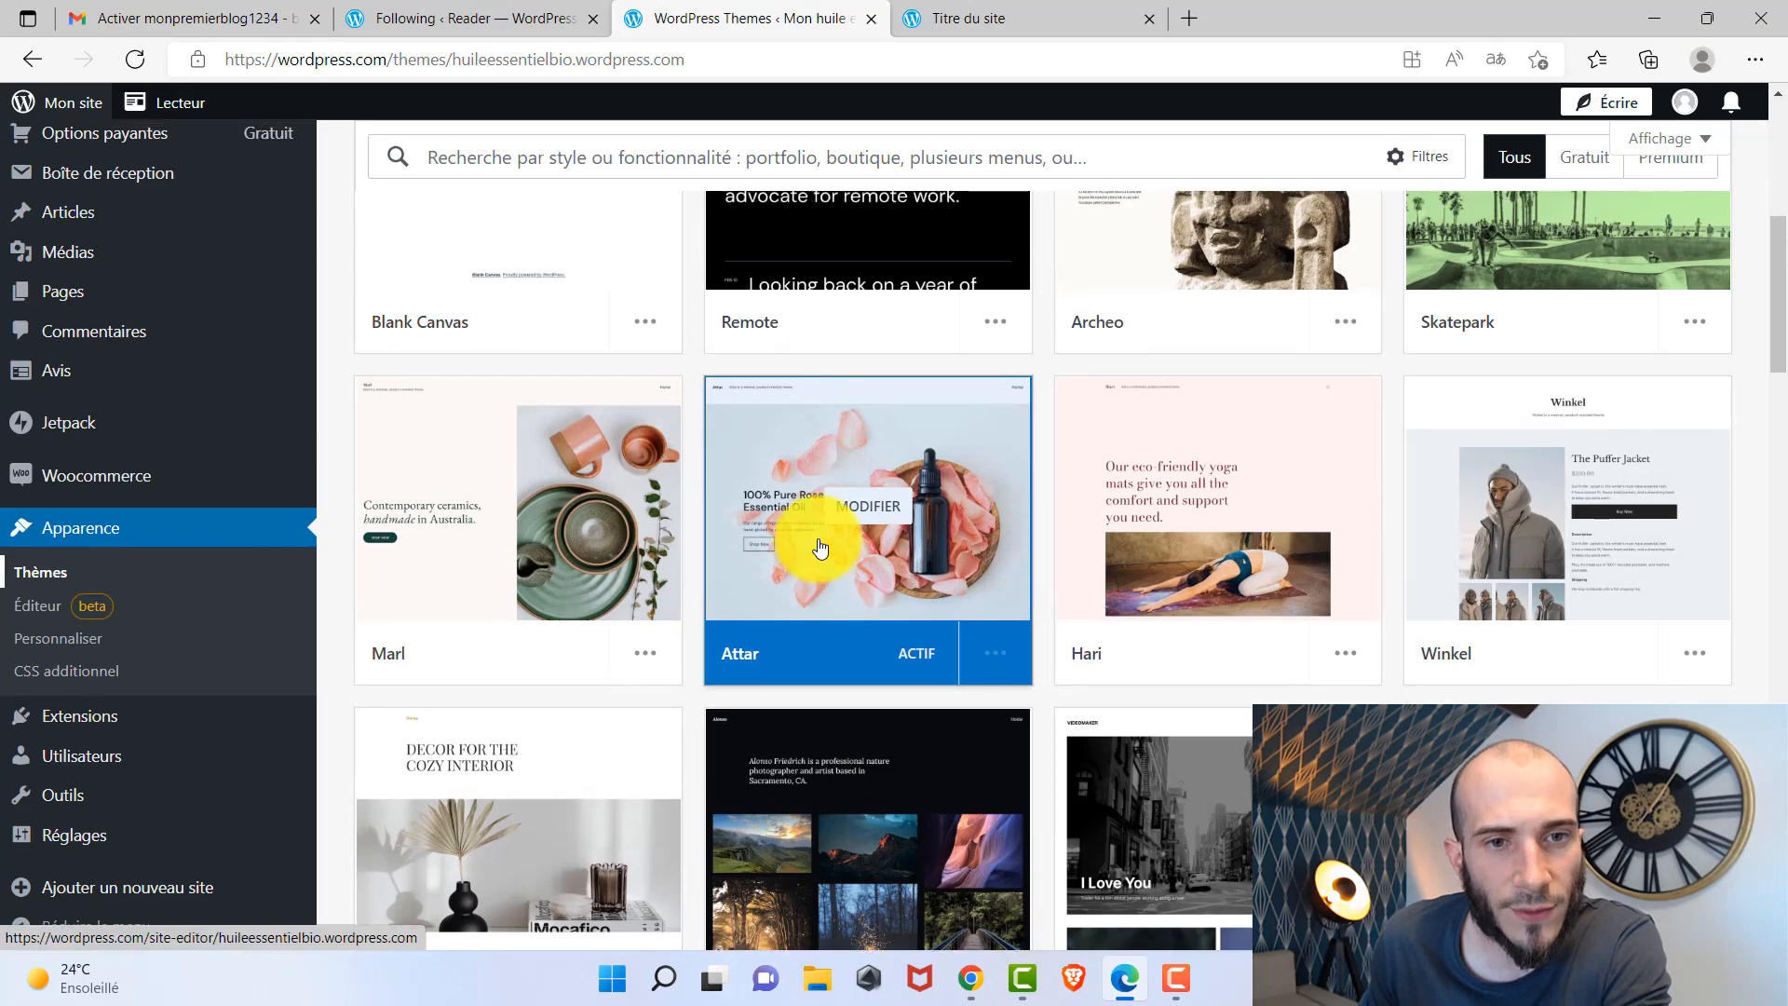
pyautogui.scroll(-10, 1192, 670)
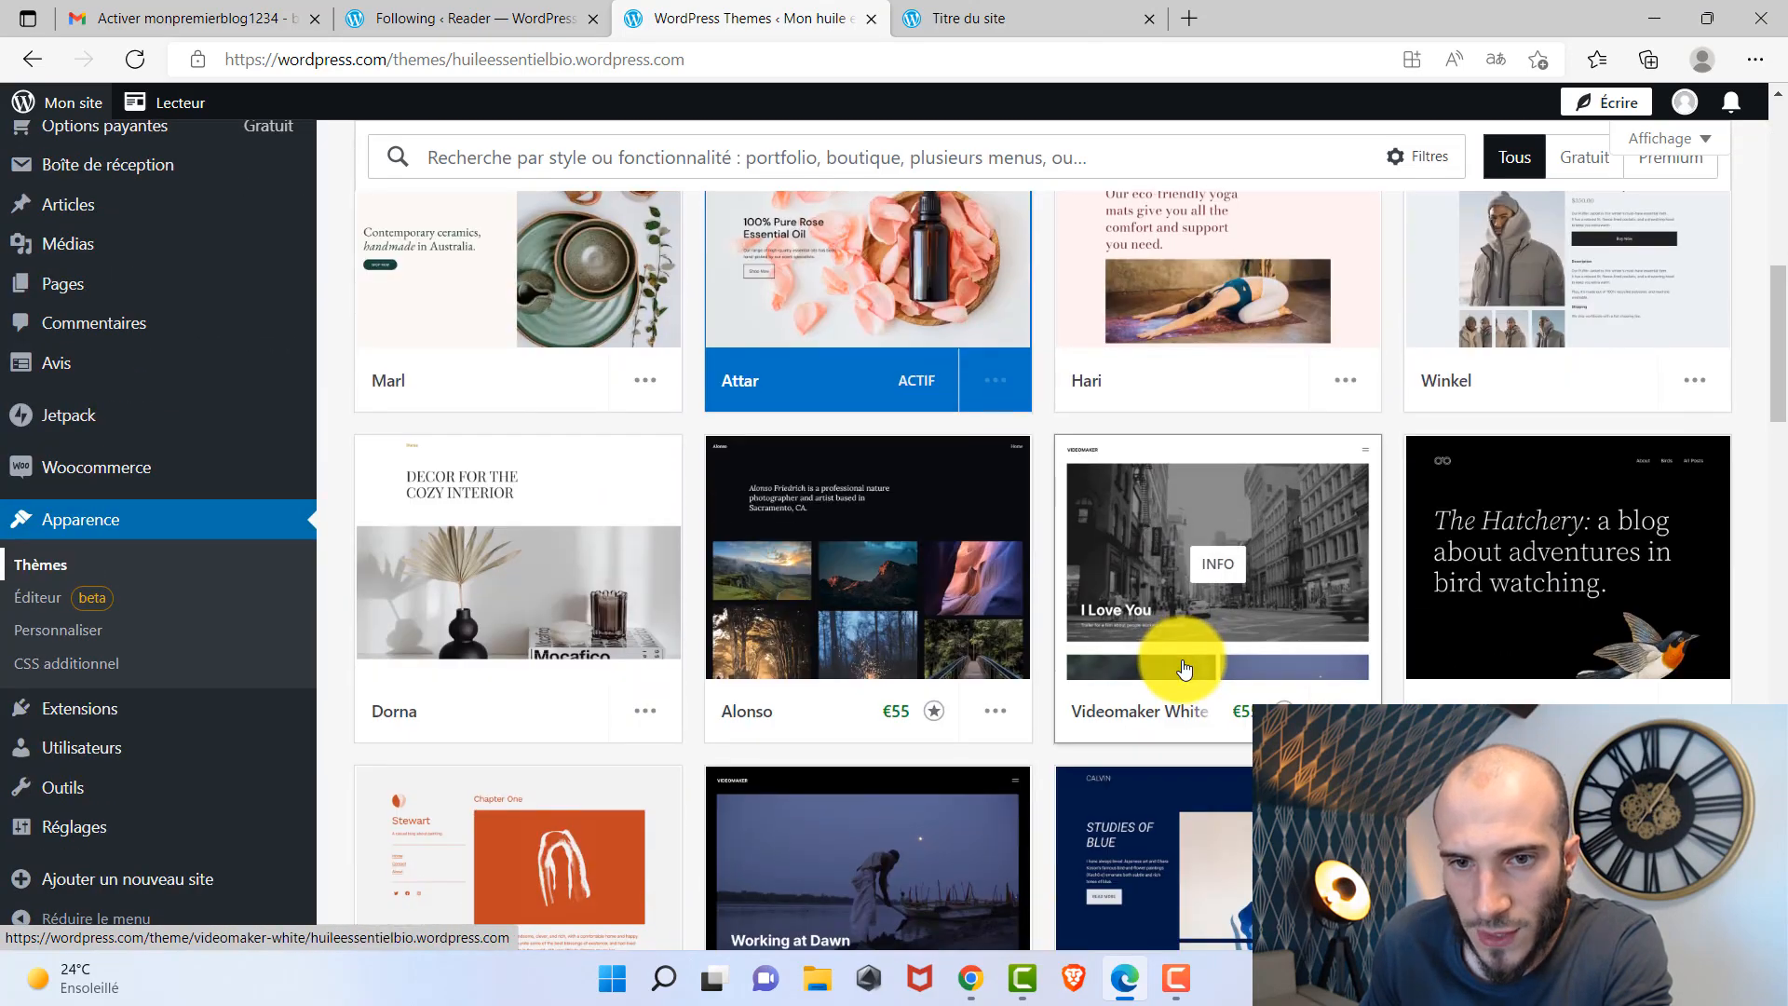
pyautogui.scroll(-5, 639, 599)
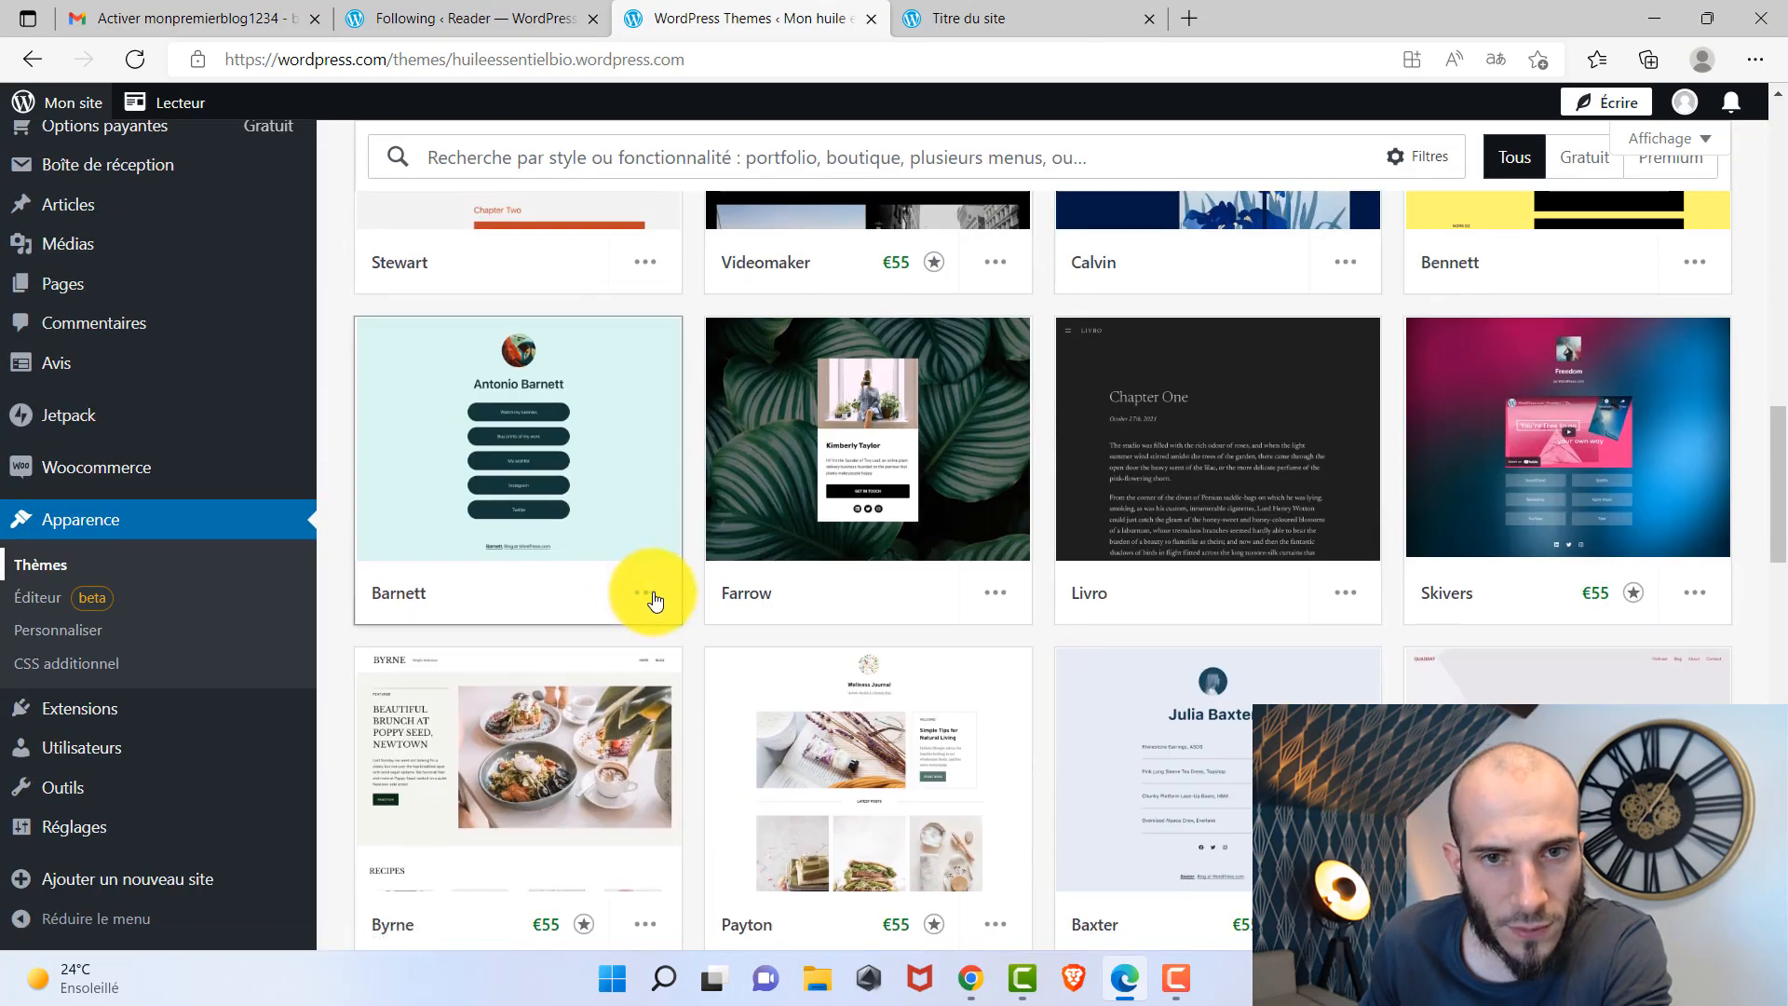
pyautogui.scroll(-5, 1406, 439)
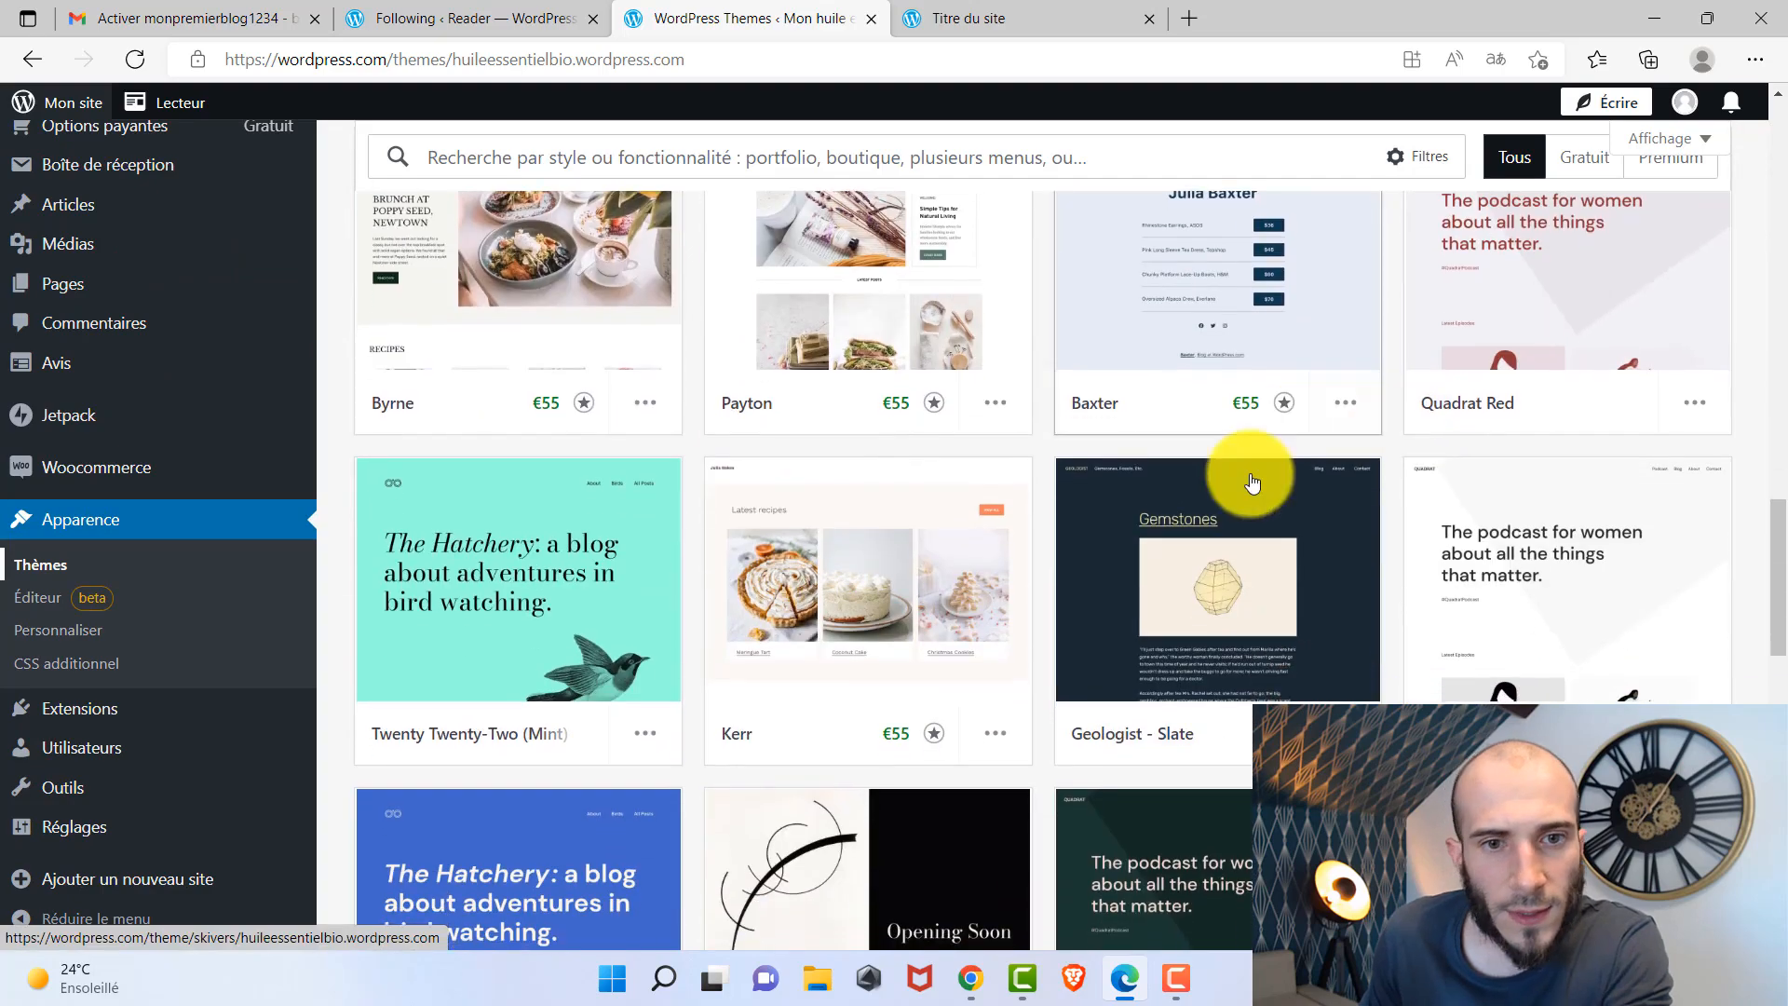
pyautogui.click(1584, 156)
pyautogui.scroll(-5, 816, 644)
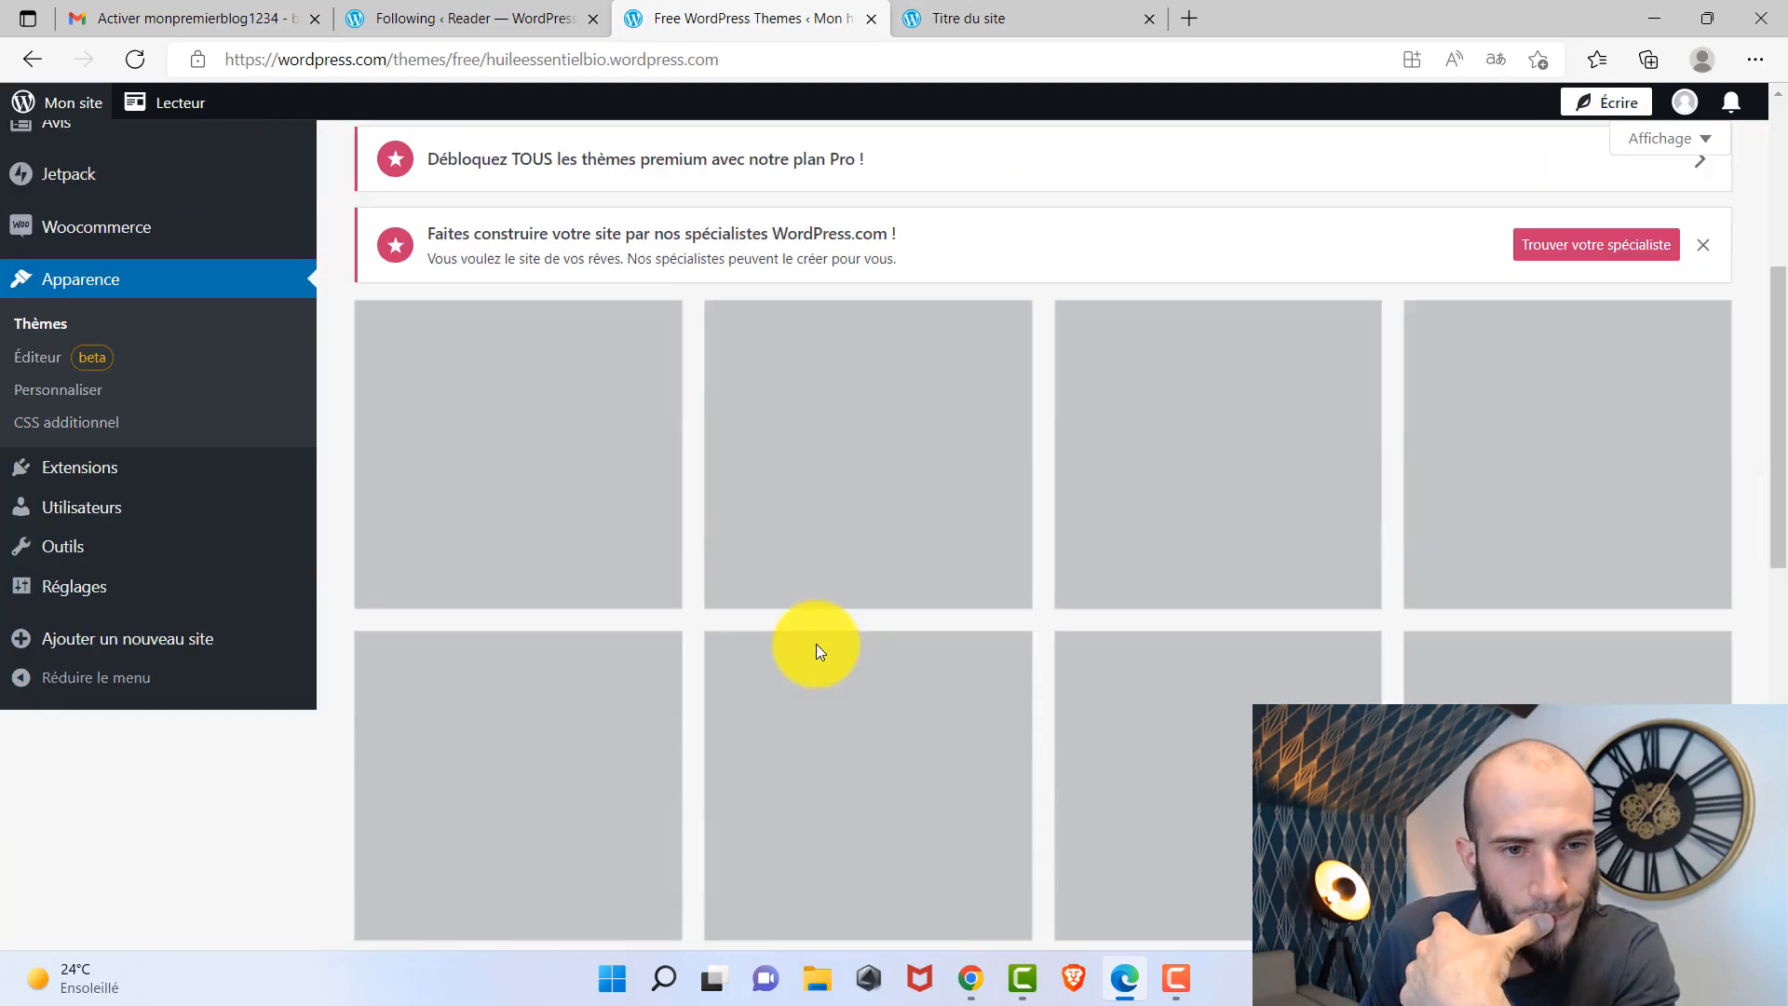
pyautogui.scroll(-5, 822, 644)
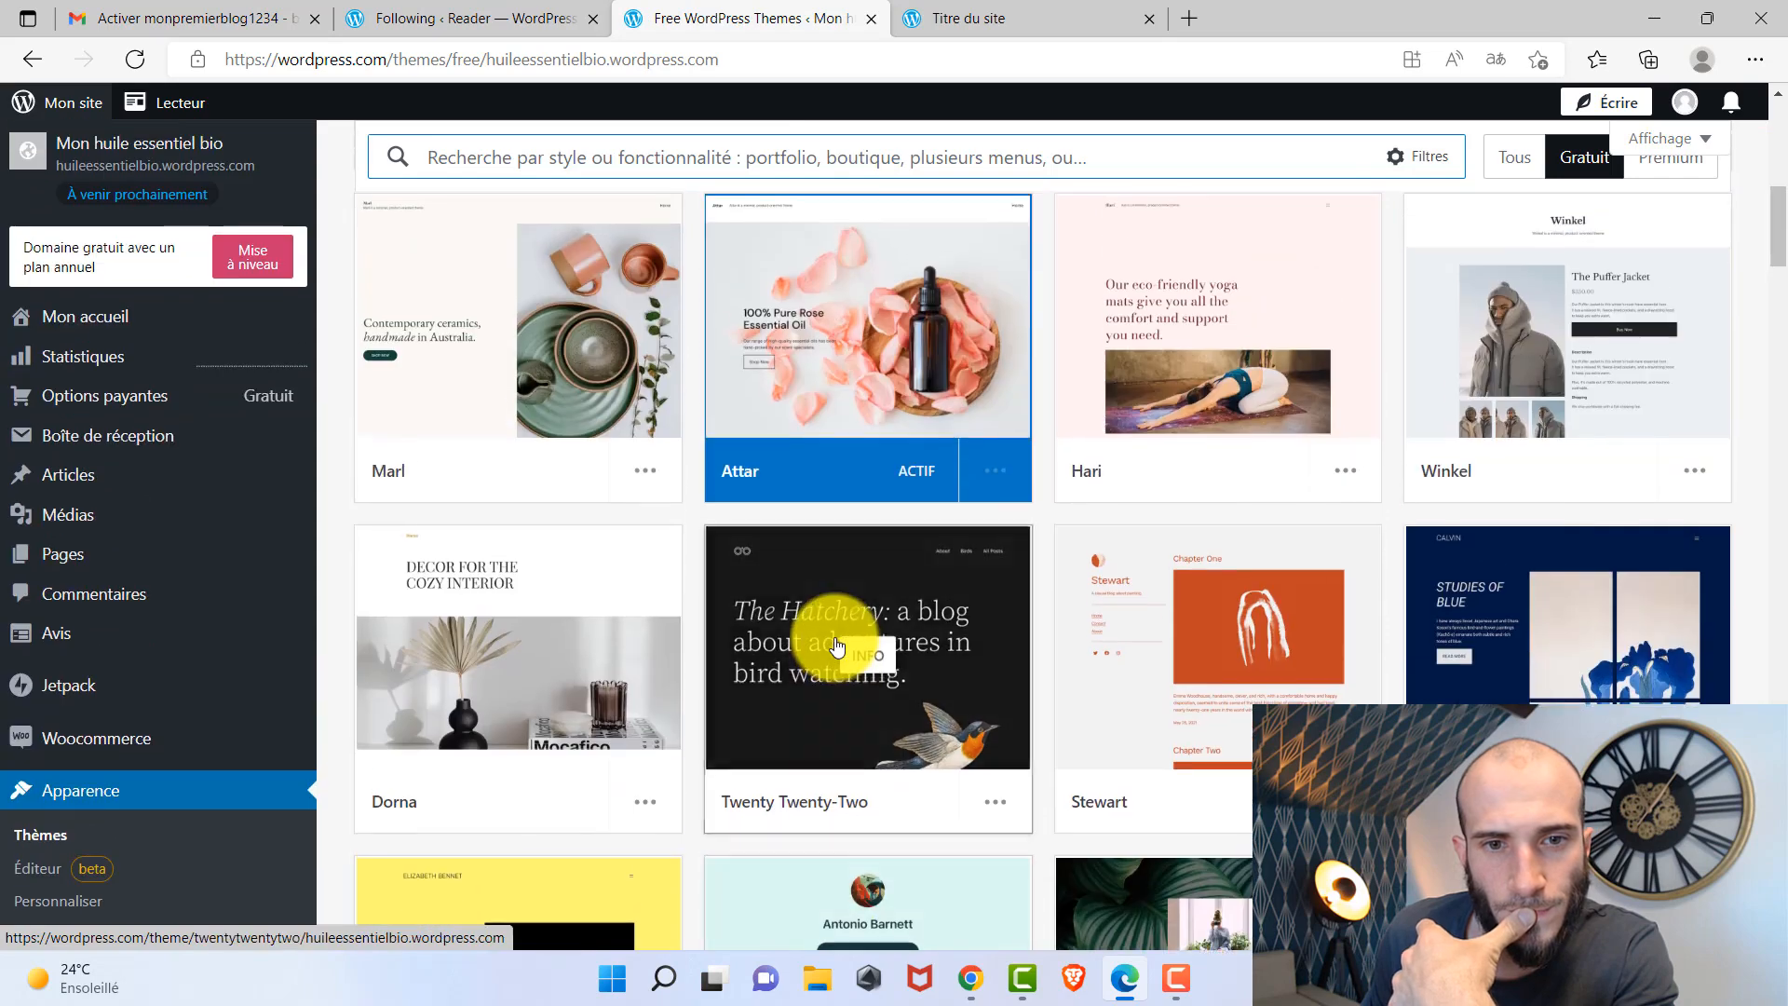
pyautogui.scroll(-3, 950, 643)
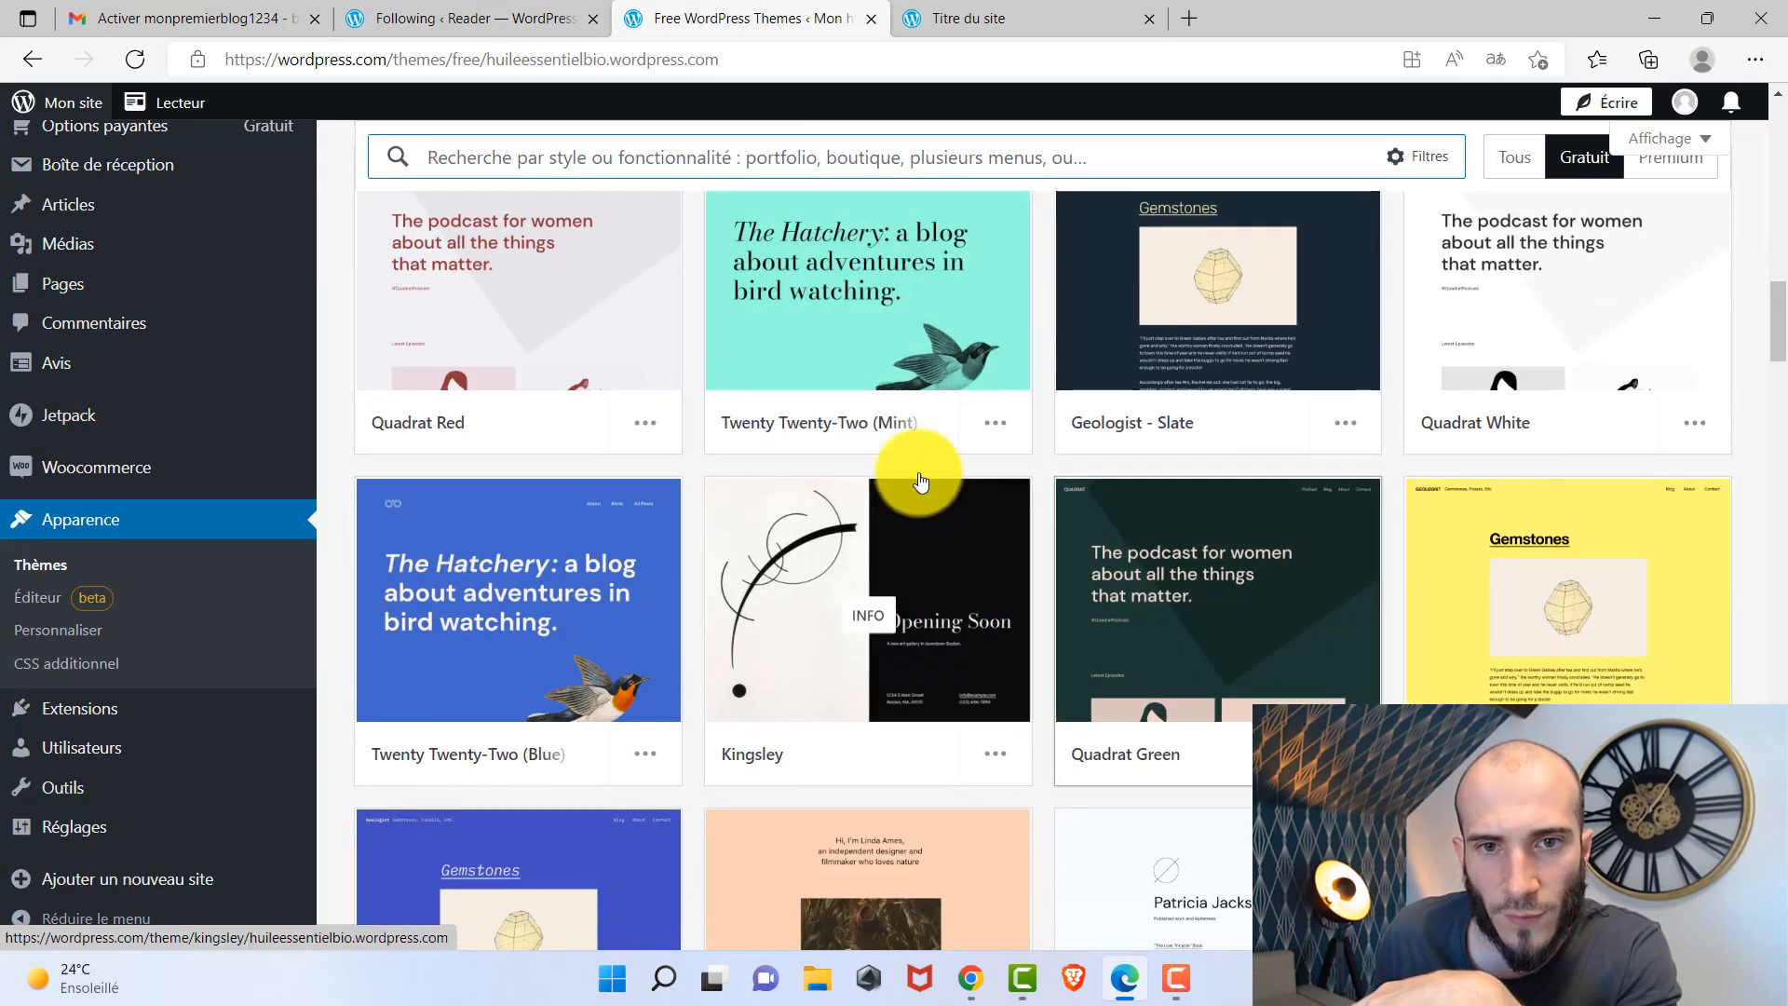
pyautogui.click(996, 422)
pyautogui.click(871, 272)
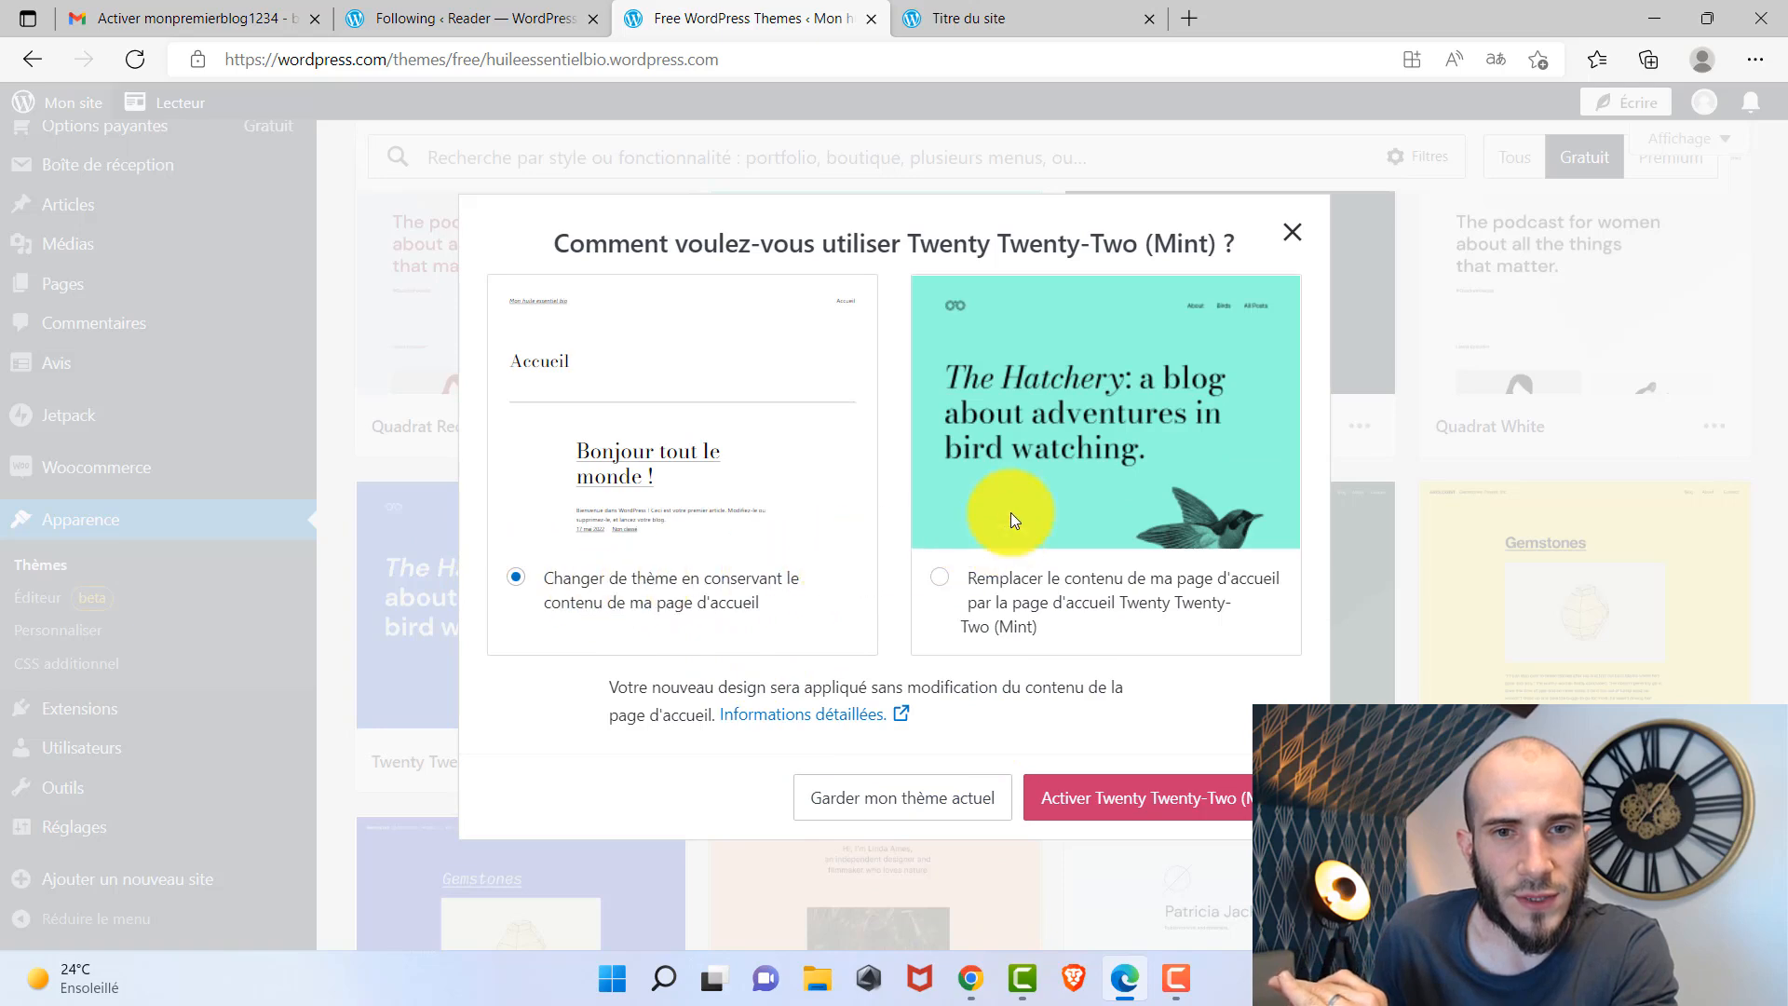
pyautogui.click(1300, 244)
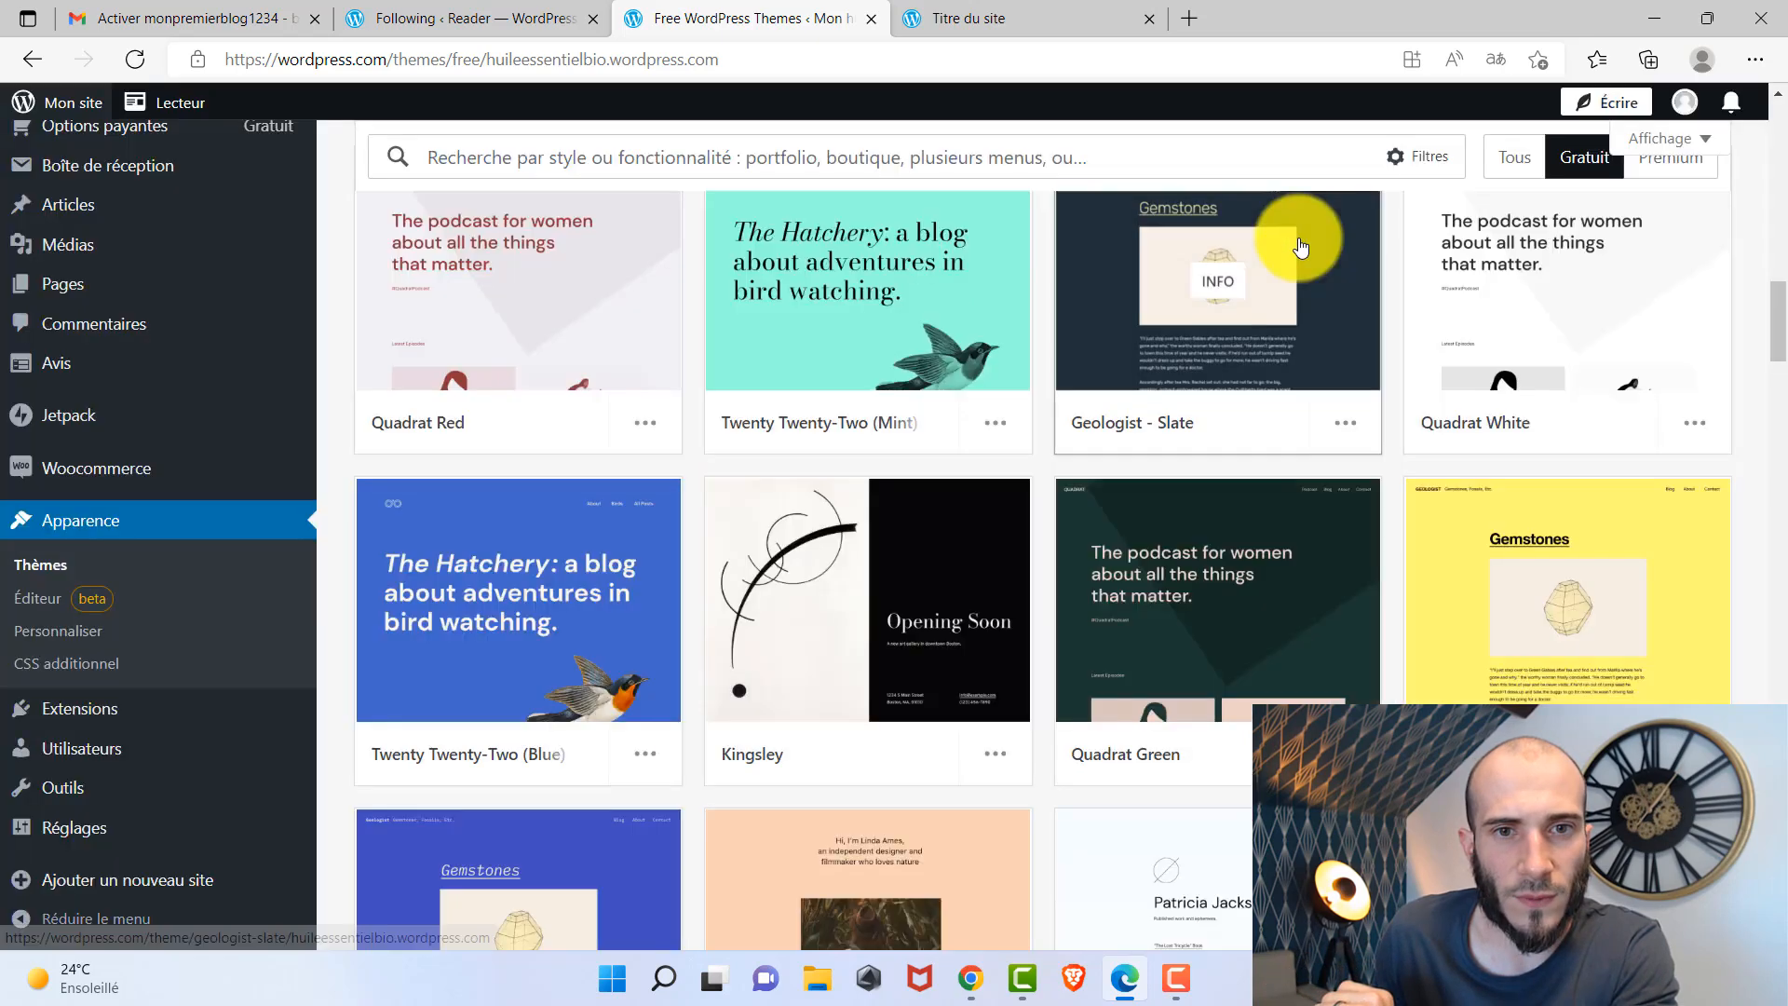
# Activate the Twenty Twenty-Two (Mint) theme, replacing the homepage content with the theme's own homepage, and dismiss the thank-you message.
pyautogui.click(996, 424)
pyautogui.click(871, 264)
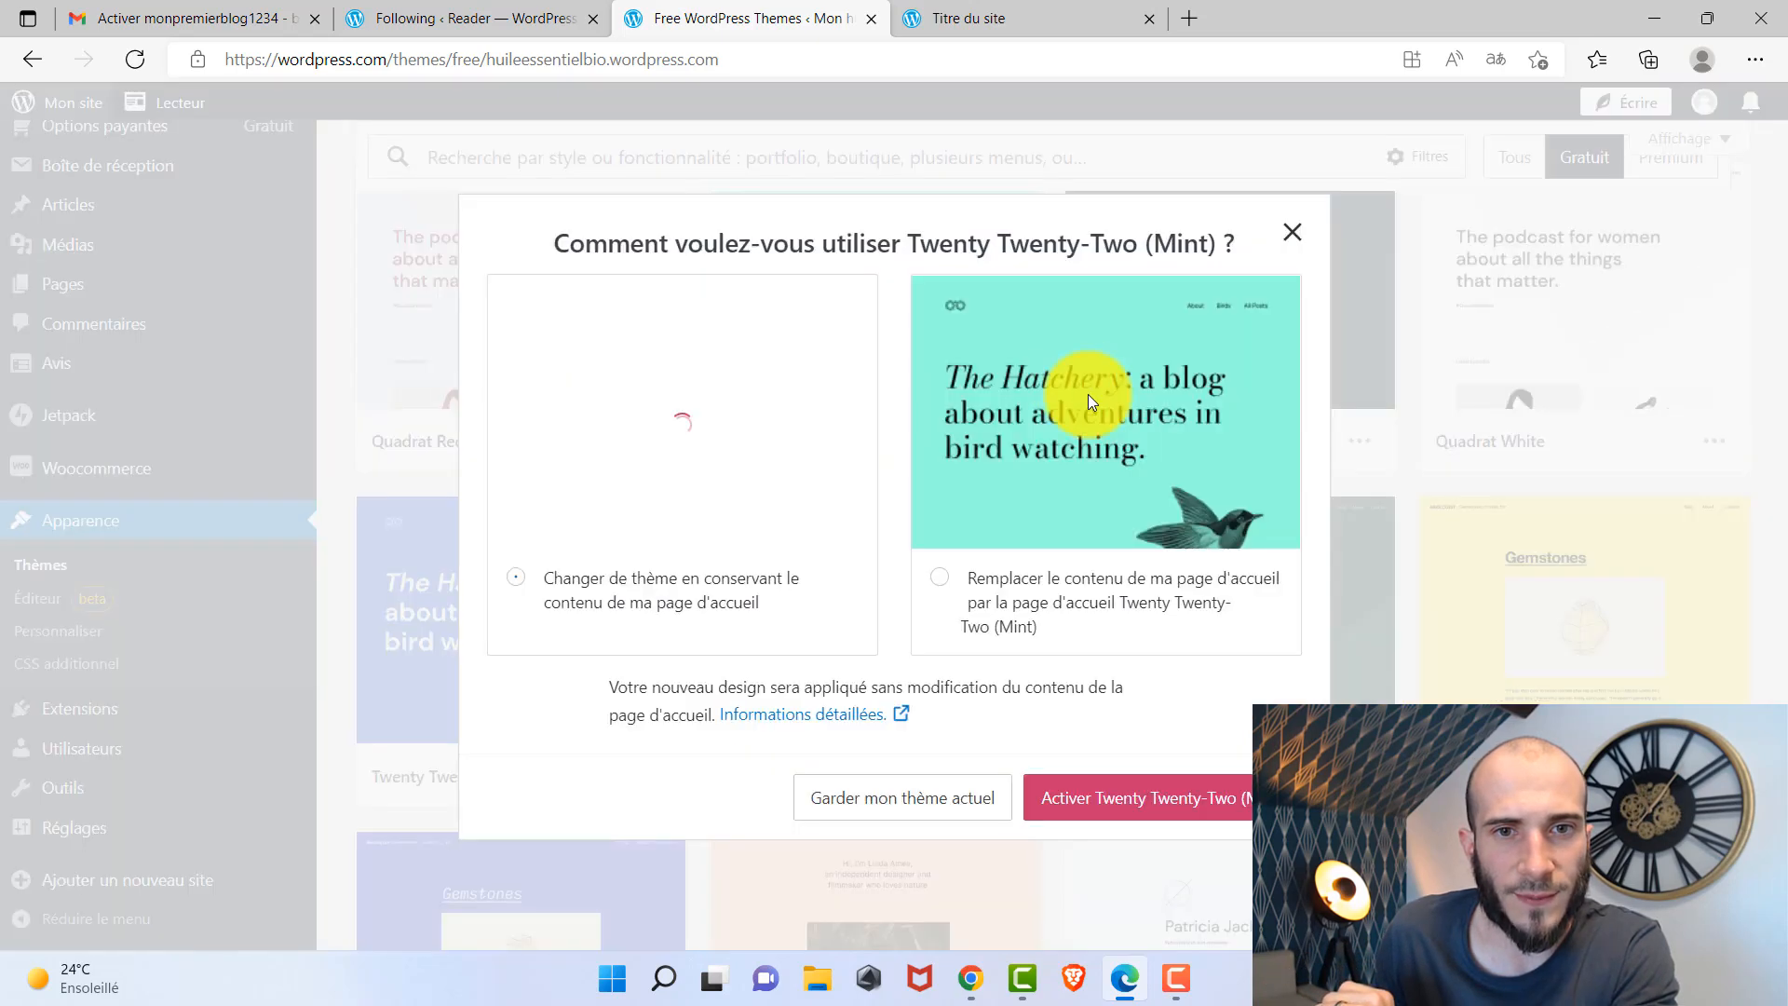
pyautogui.click(940, 579)
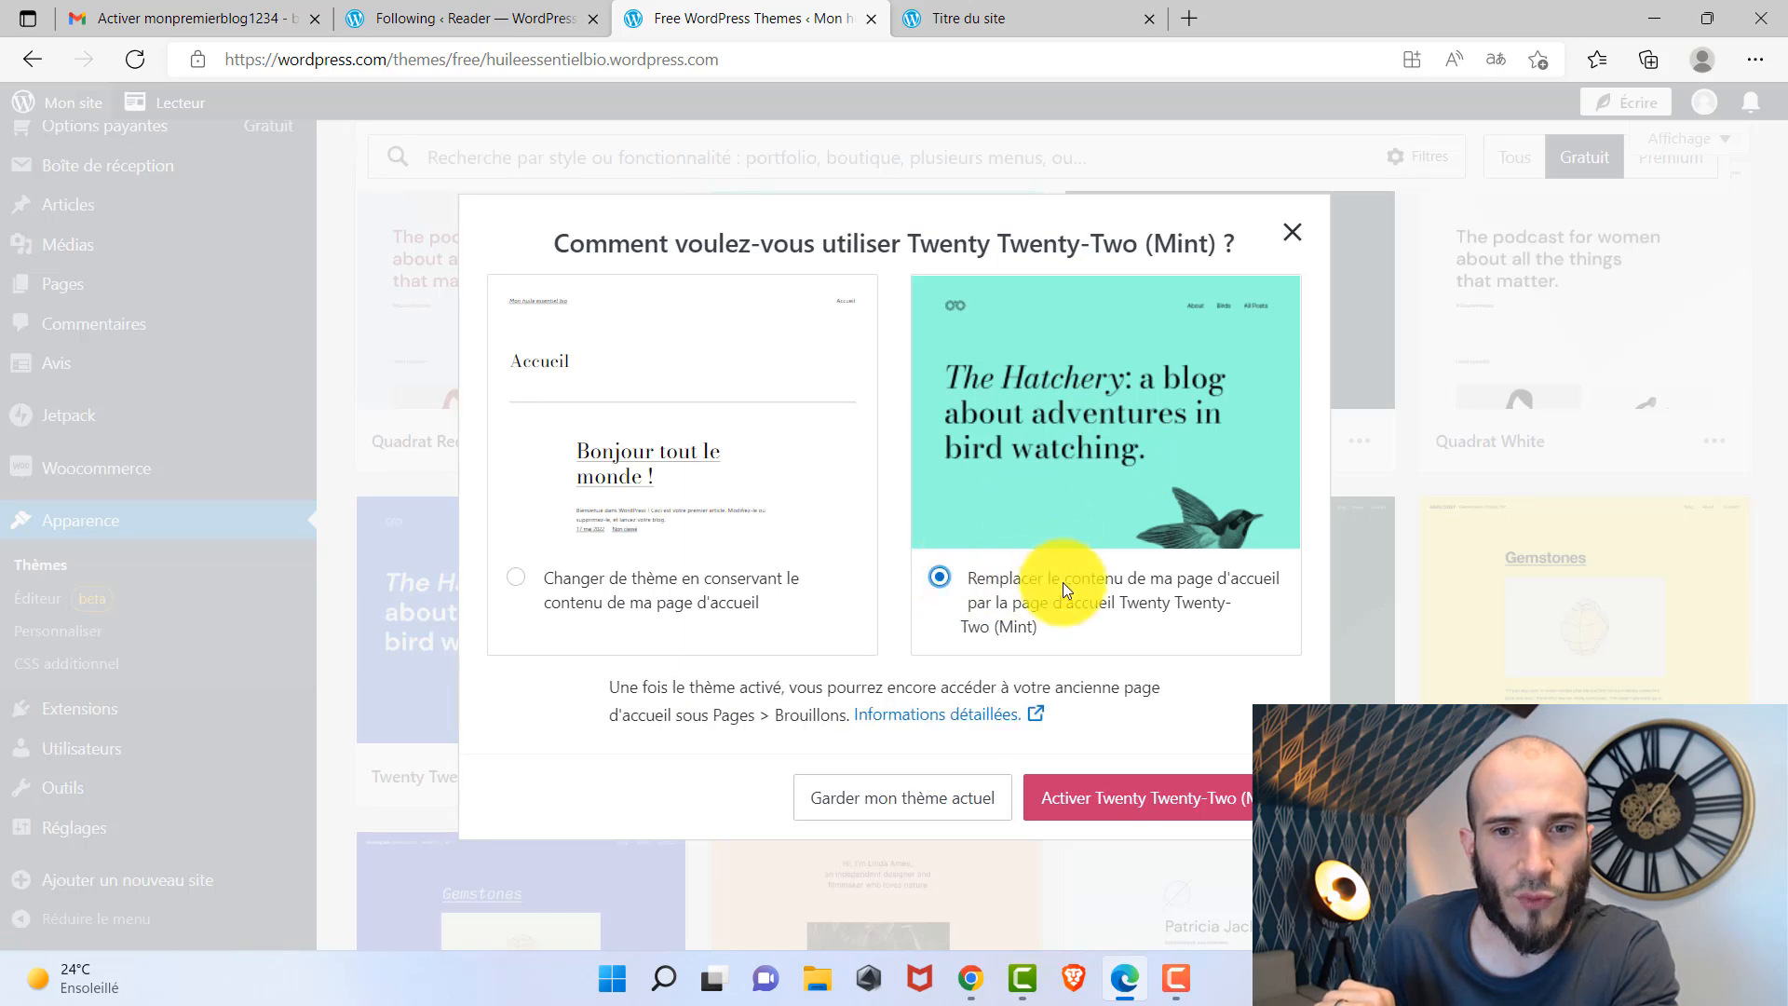
pyautogui.click(1190, 810)
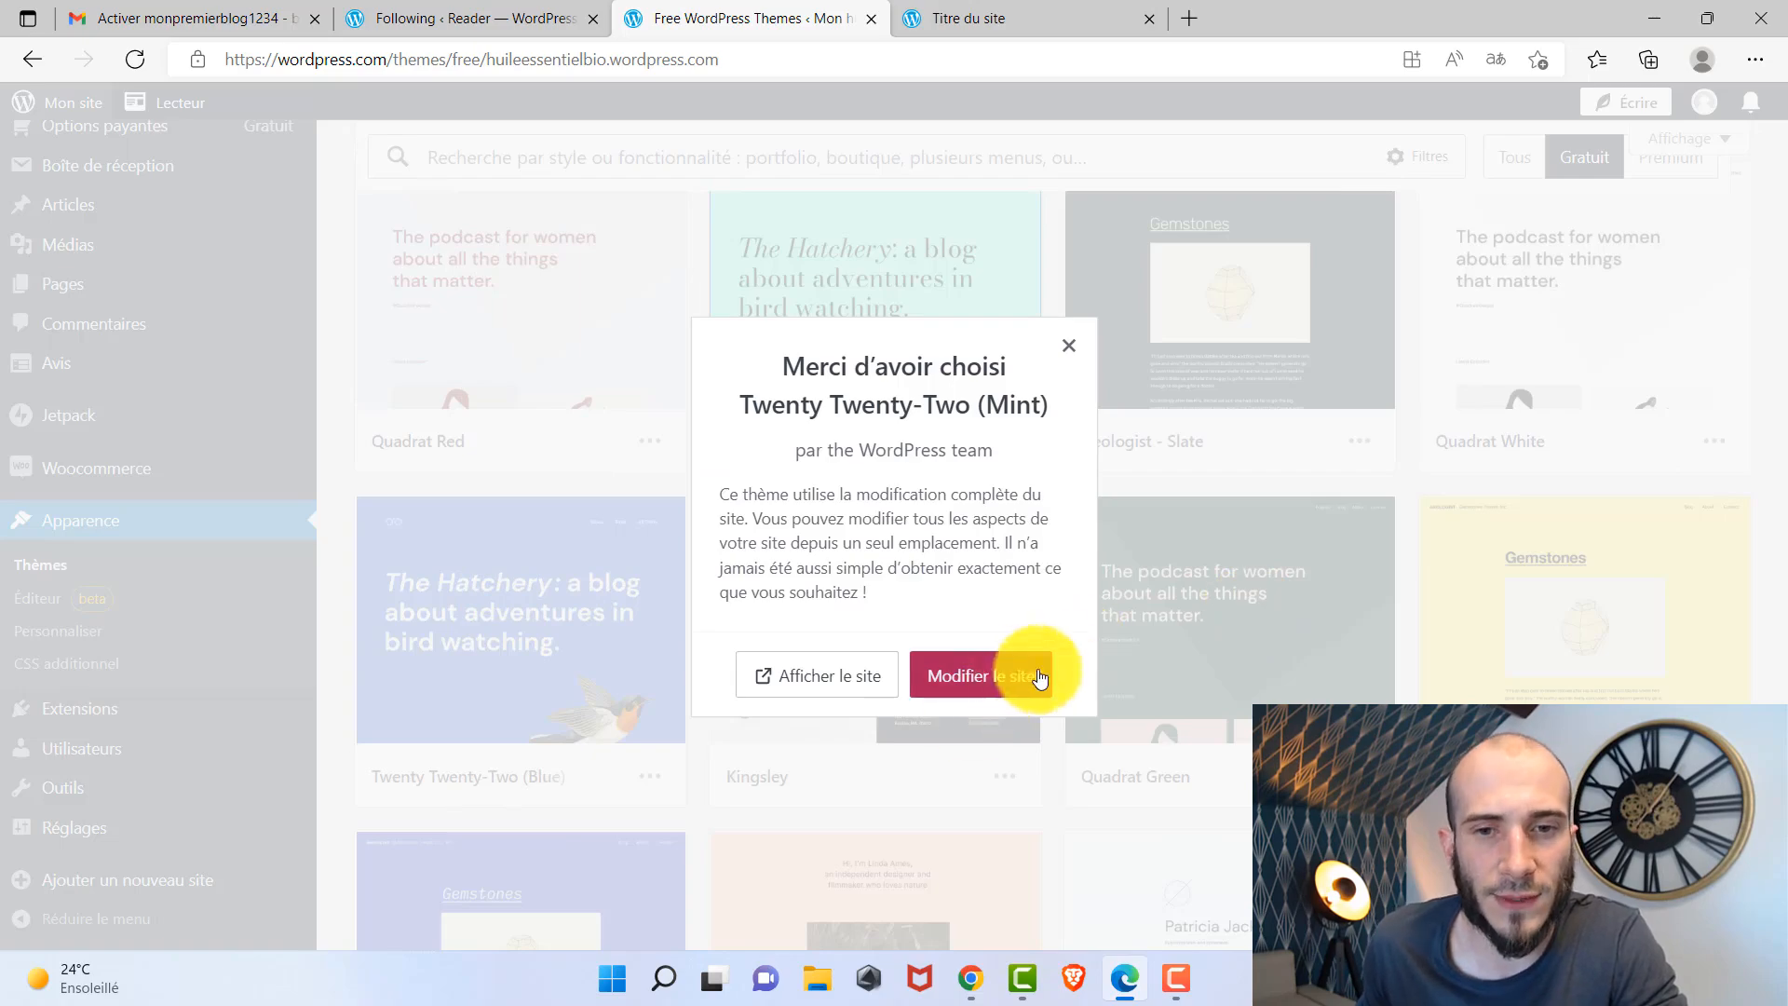
pyautogui.click(1062, 355)
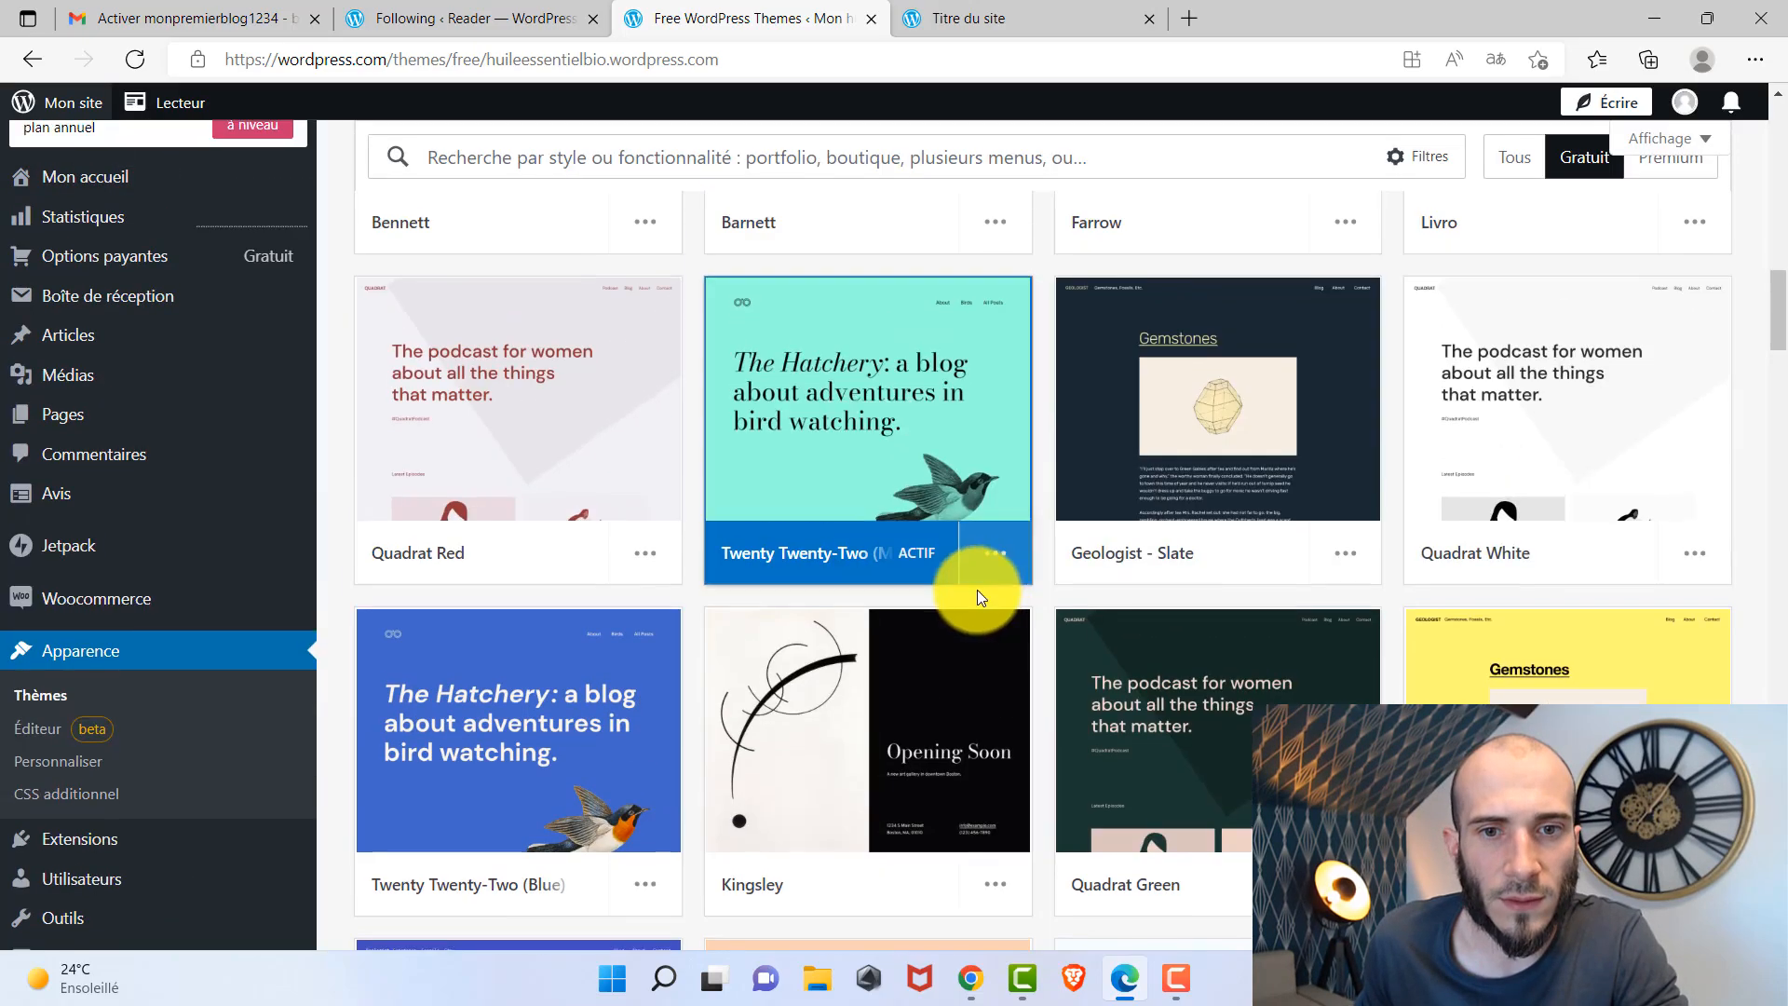
# Activate the free Attar theme, replacing the homepage content with the Attar homepage, and dismiss the thank-you message.
pyautogui.scroll(4, 970, 599)
pyautogui.scroll(10, 922, 585)
pyautogui.click(995, 862)
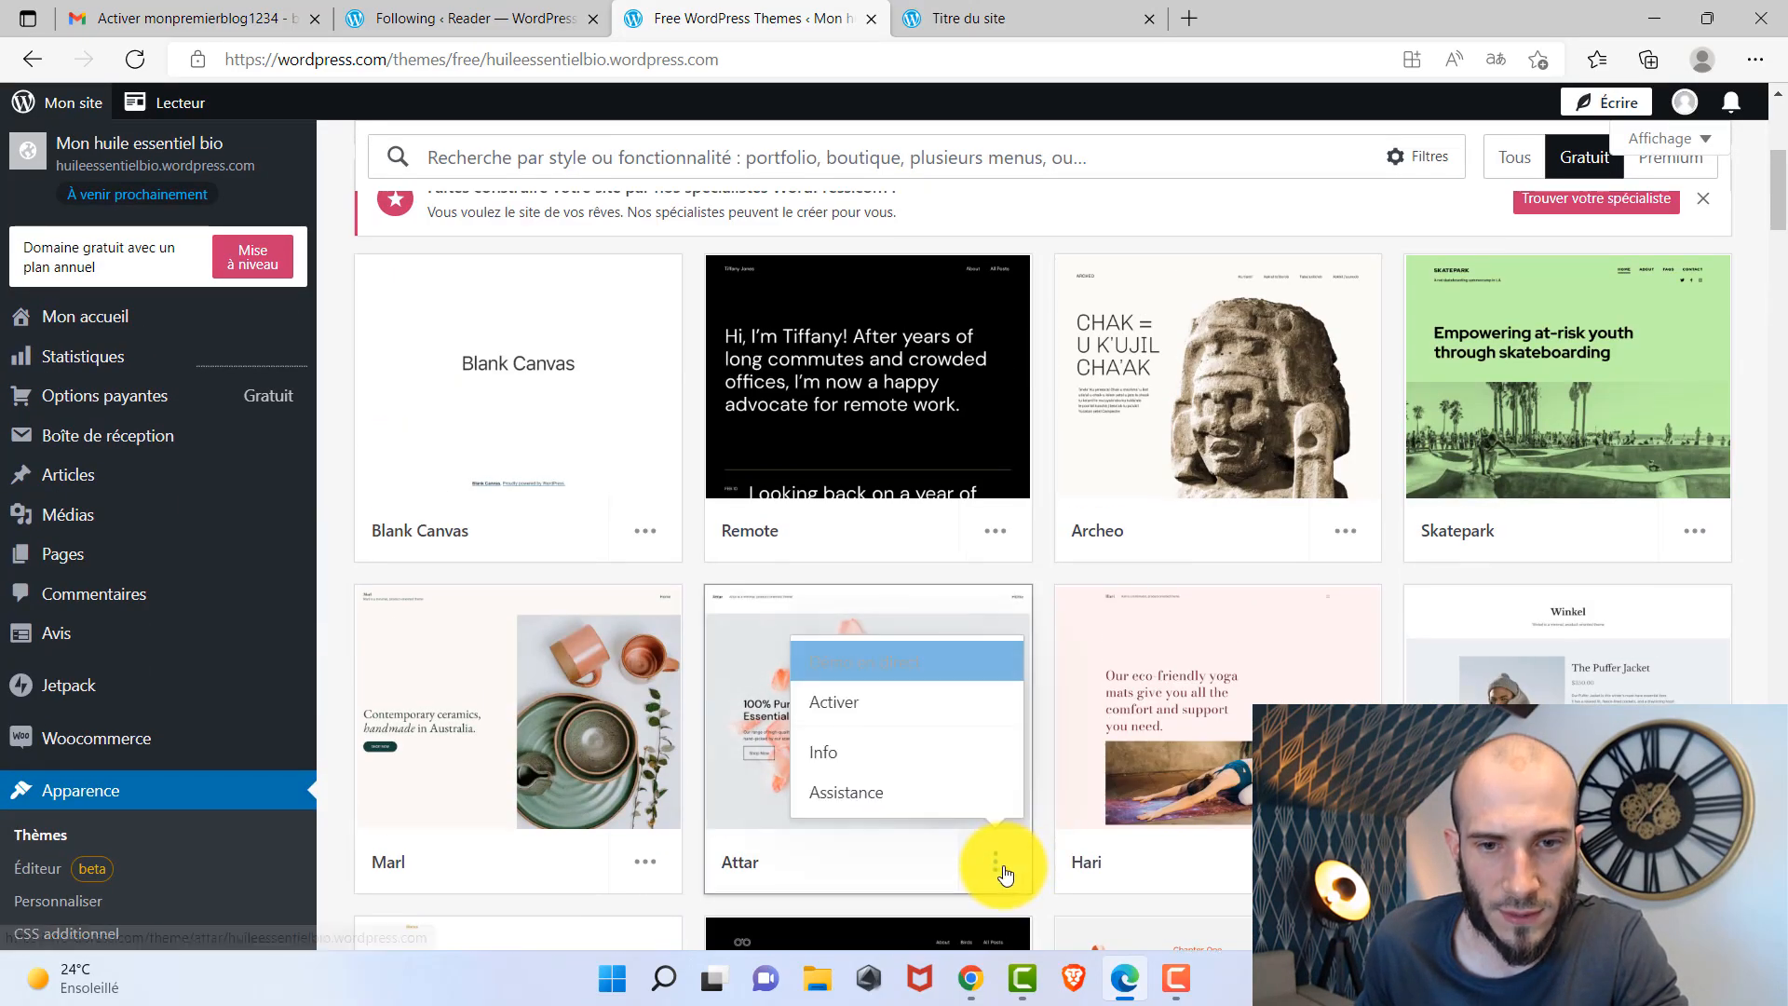
pyautogui.click(874, 717)
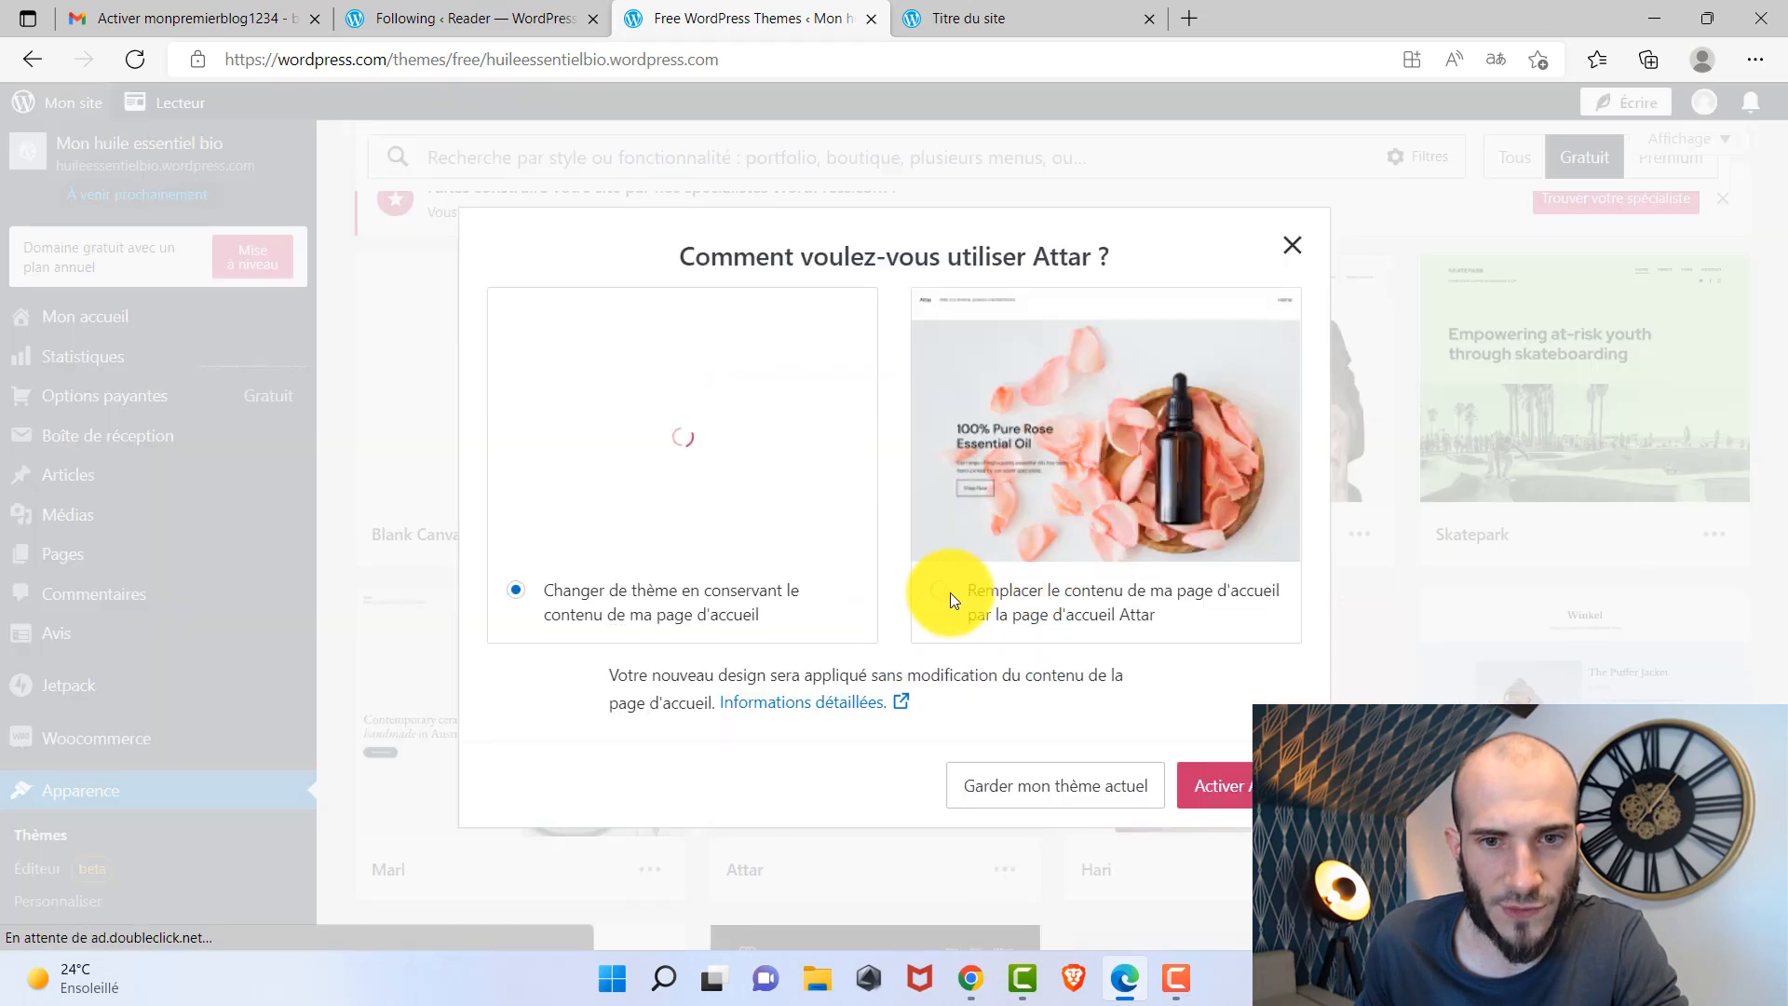
pyautogui.click(948, 590)
pyautogui.click(1215, 785)
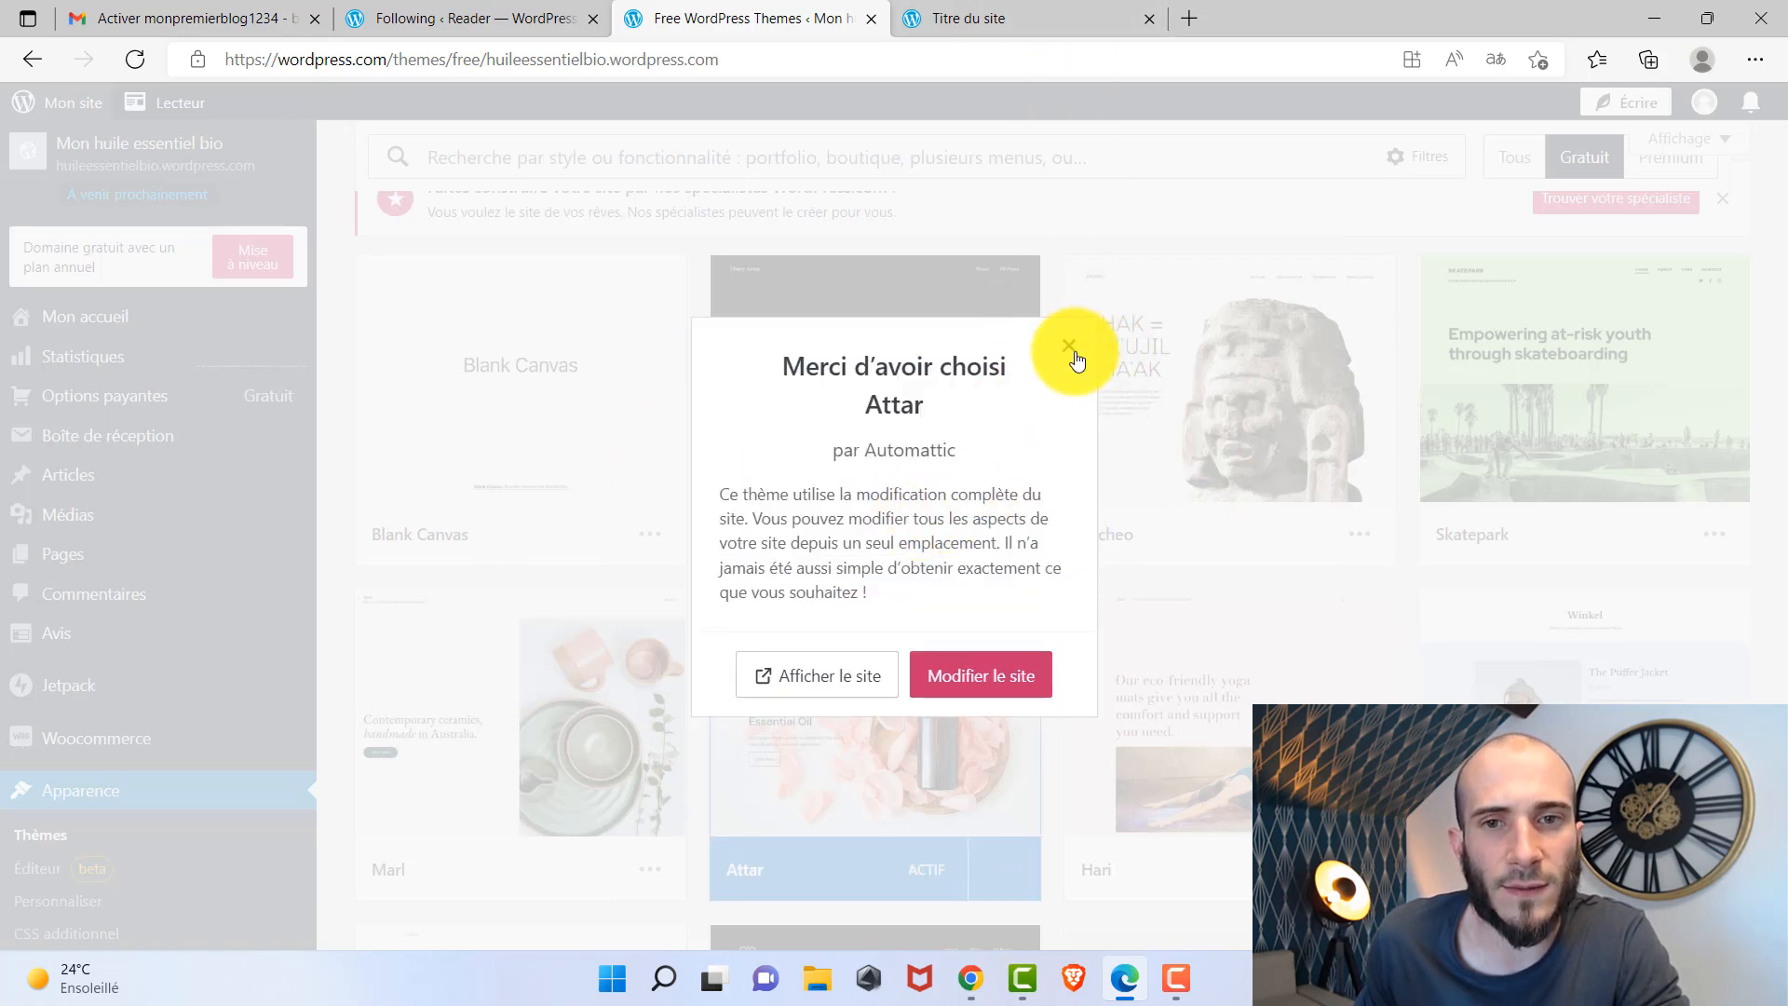
pyautogui.click(1071, 349)
# Reload the live site and look through the new Attar homepage from top to bottom.
pyautogui.click(993, 21)
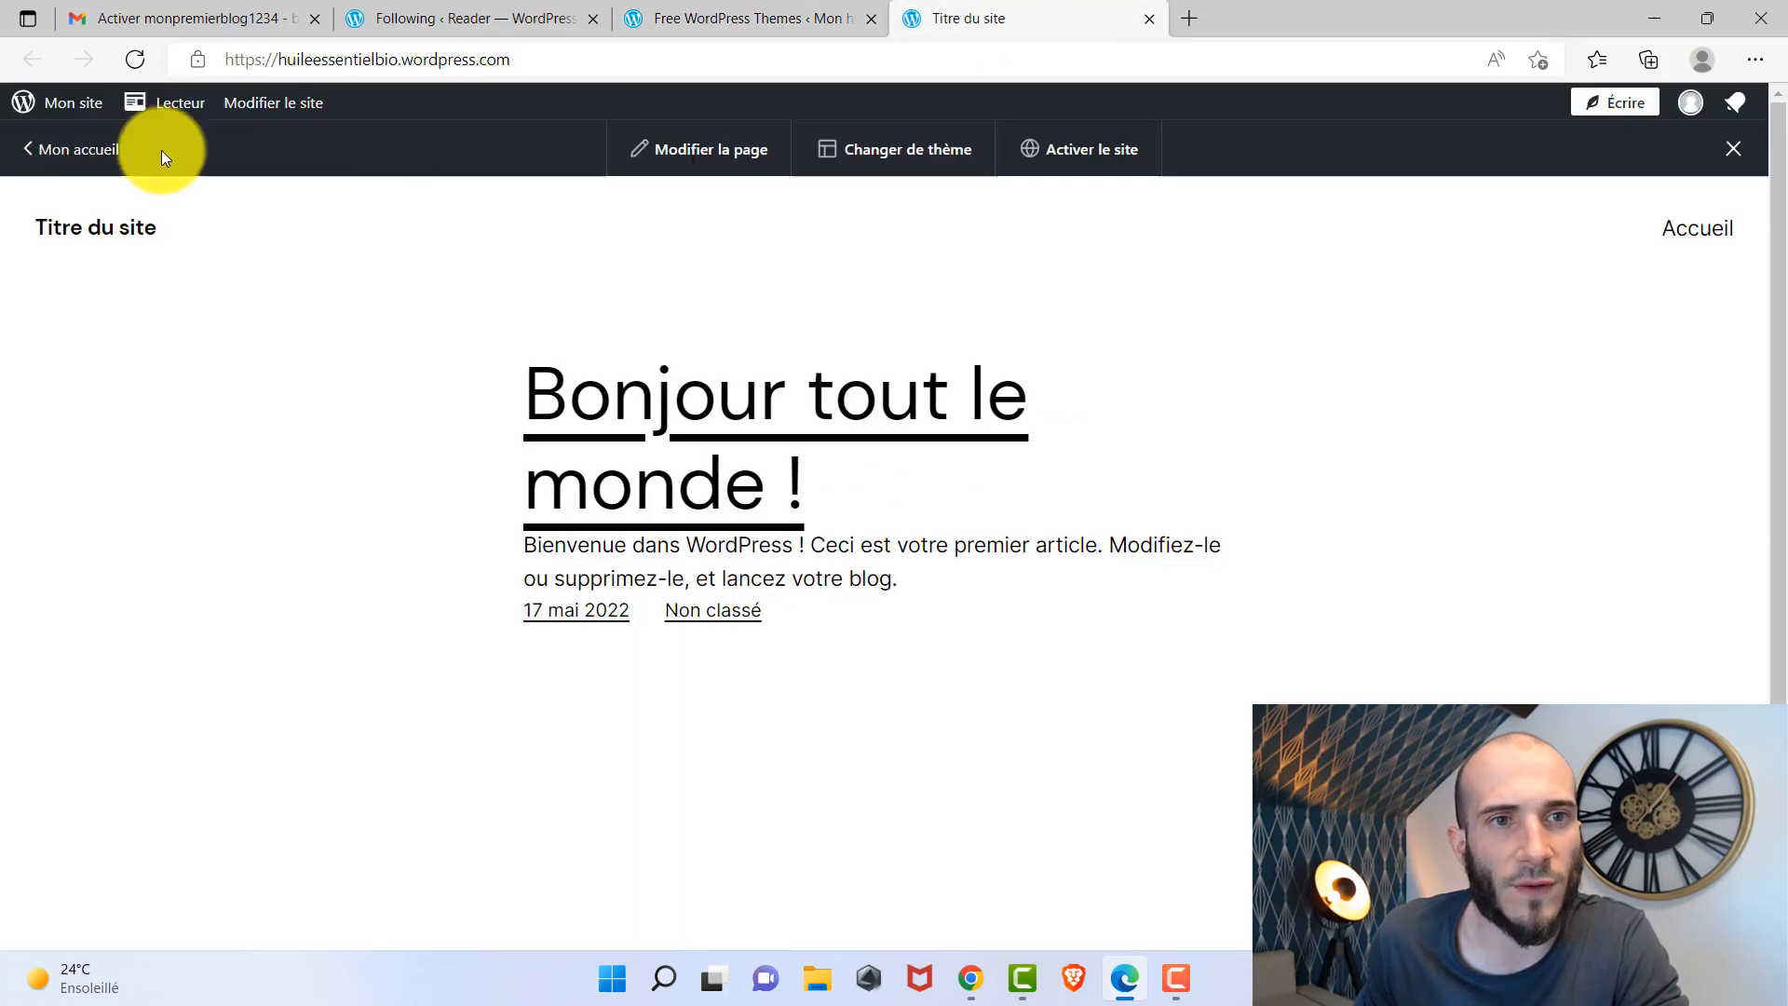
pyautogui.click(152, 59)
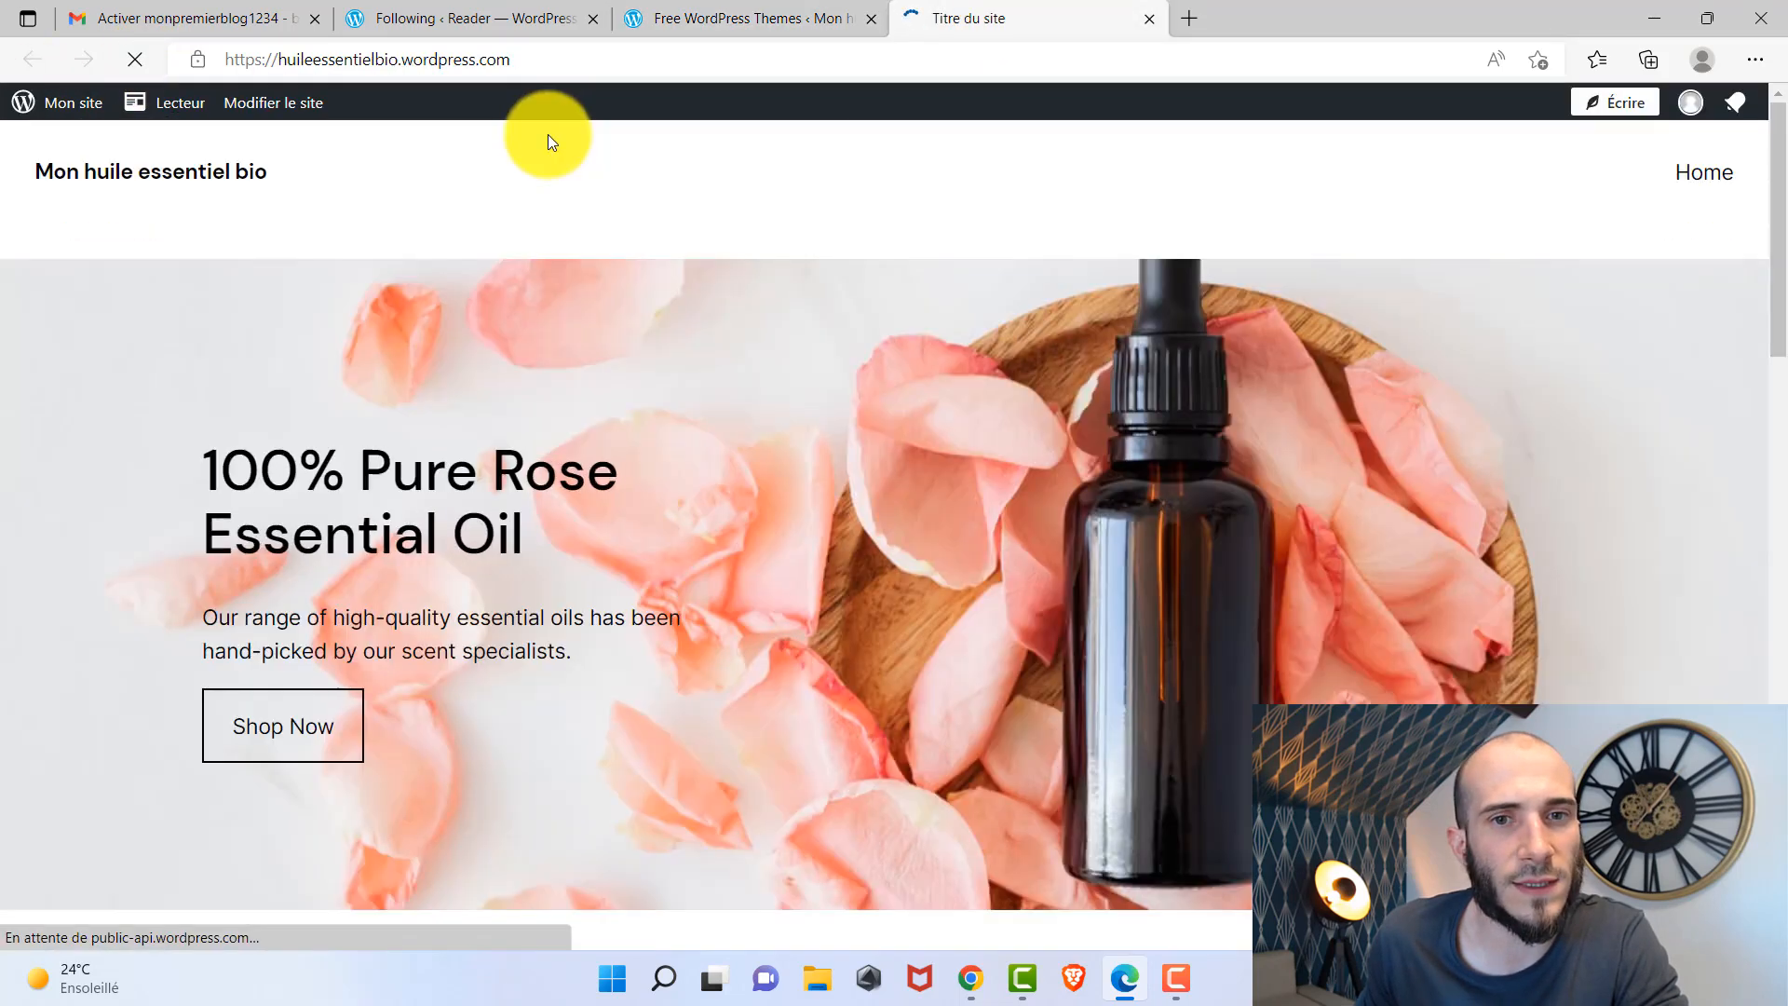
pyautogui.scroll(-10, 833, 372)
pyautogui.scroll(10, 774, 579)
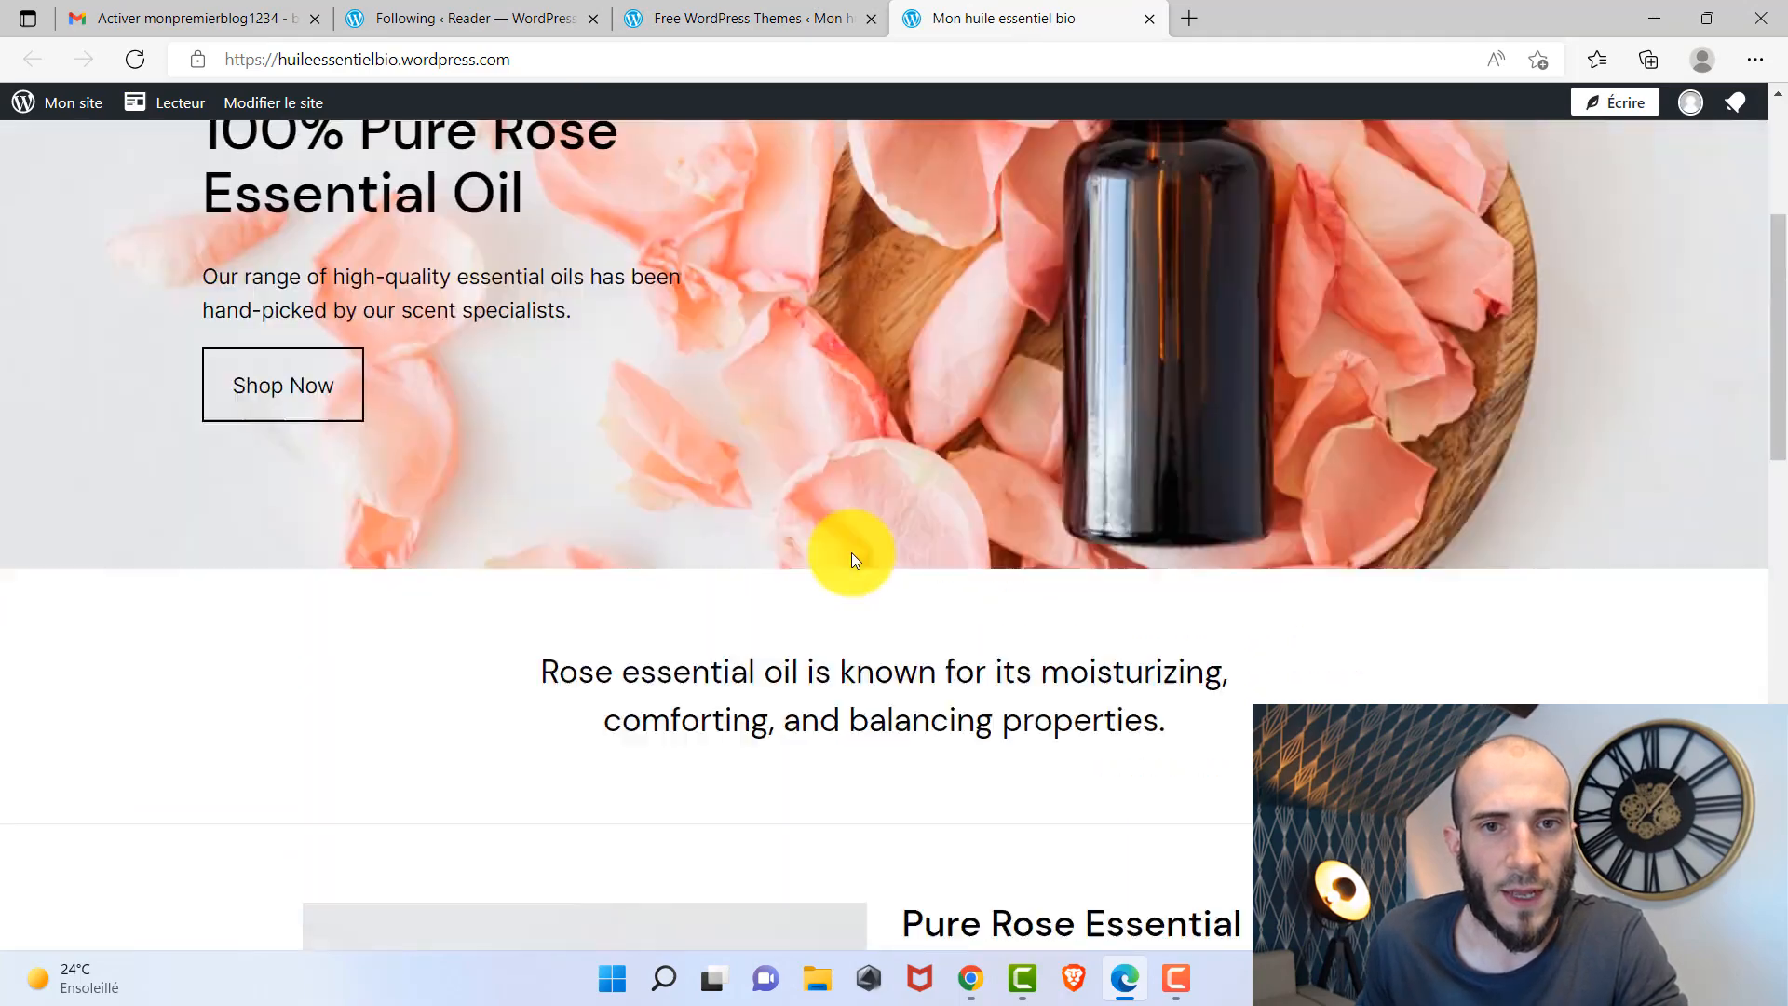
pyautogui.scroll(-20, 639, 483)
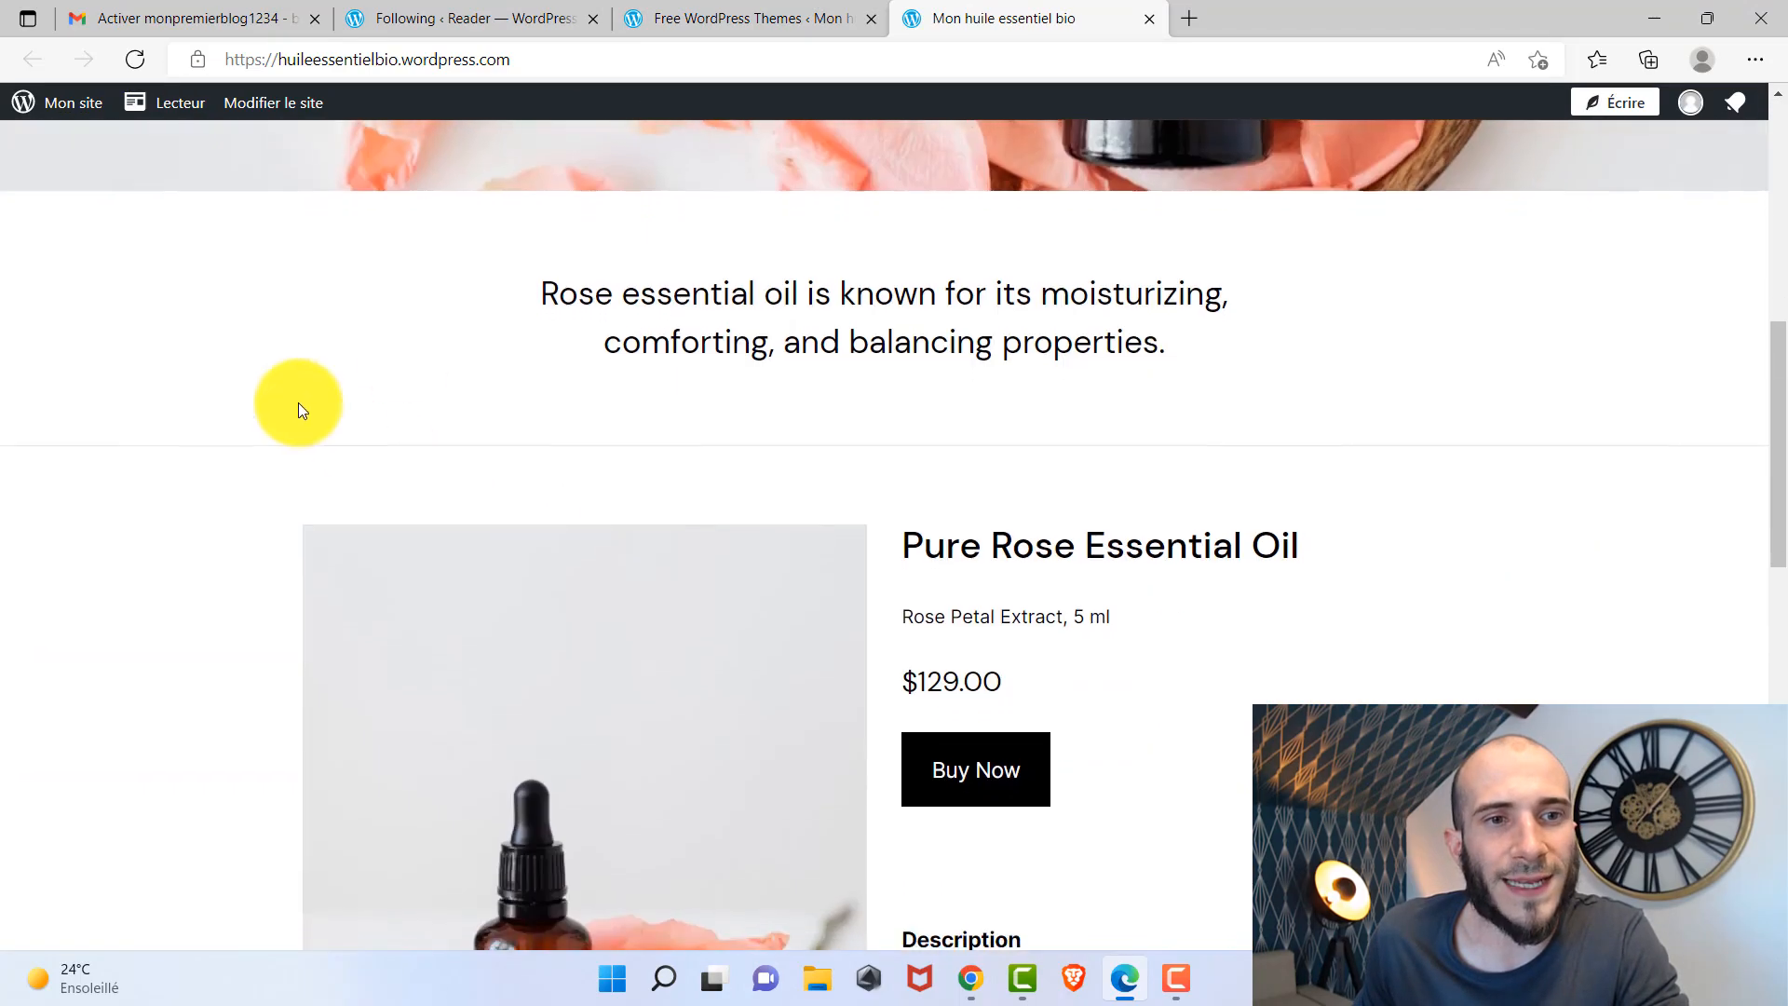
pyautogui.scroll(20, 959, 607)
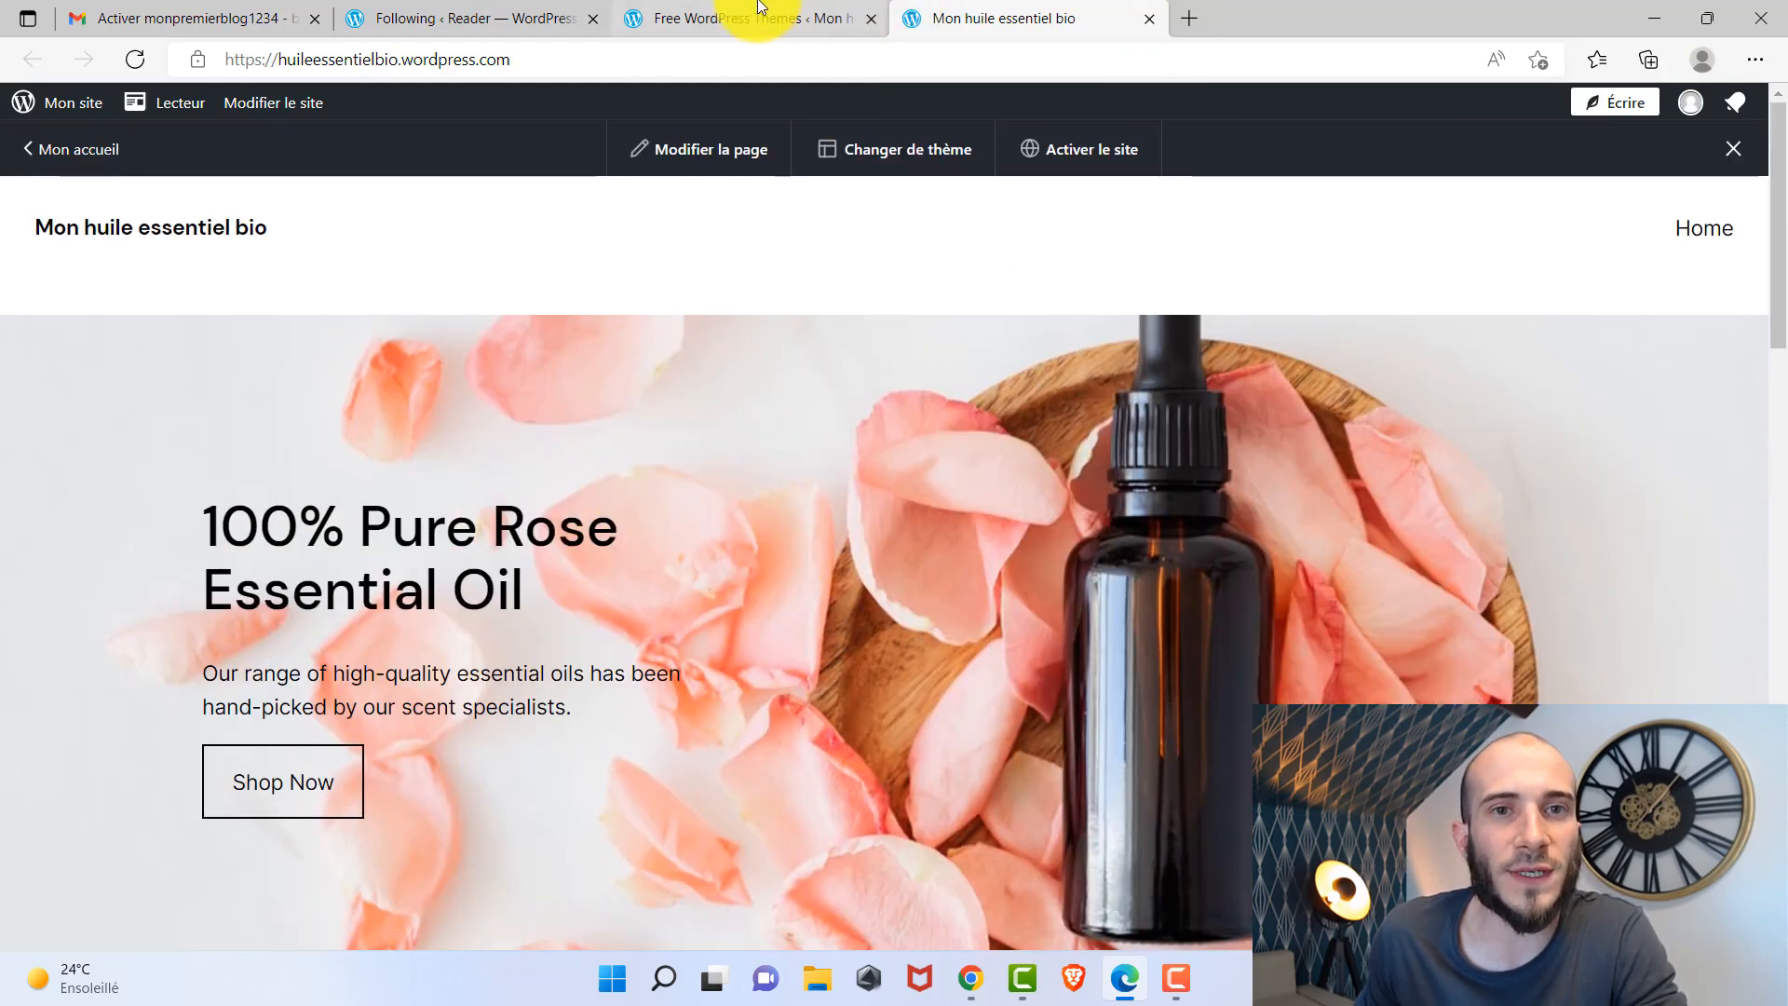
# Open the site's page list to check the published pages, and return to the live site.
pyautogui.click(759, 7)
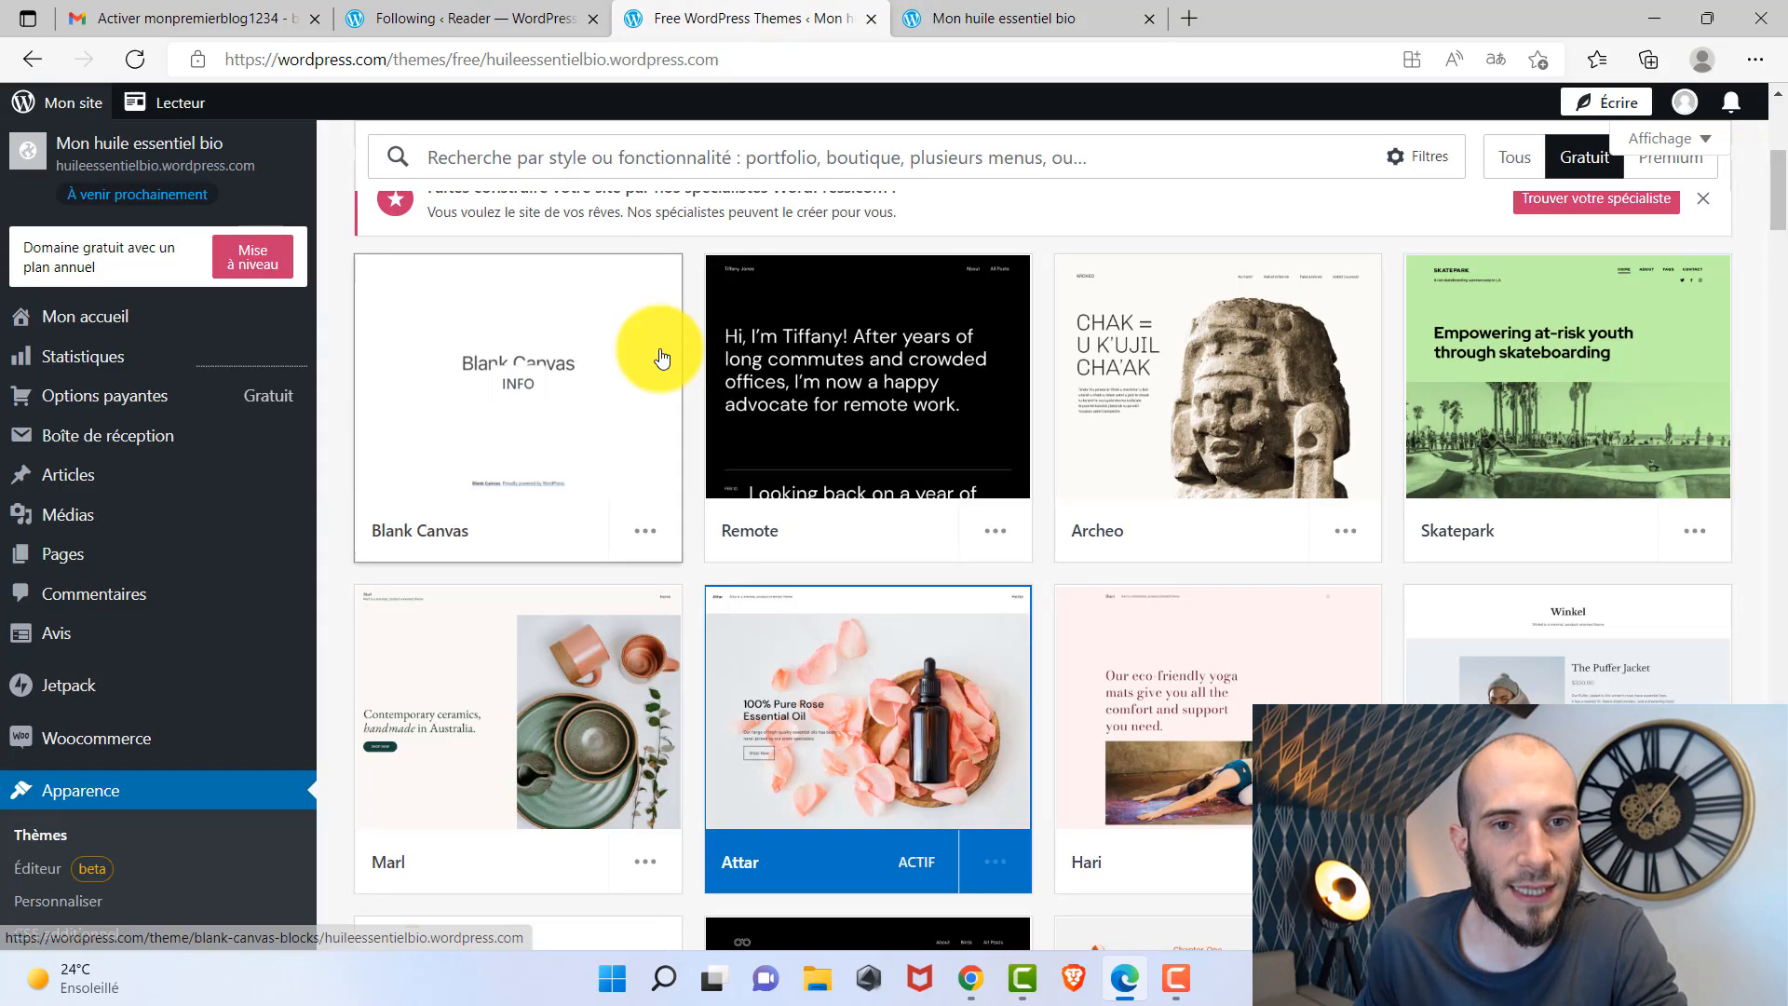
pyautogui.moveTo(93, 564)
pyautogui.click(419, 559)
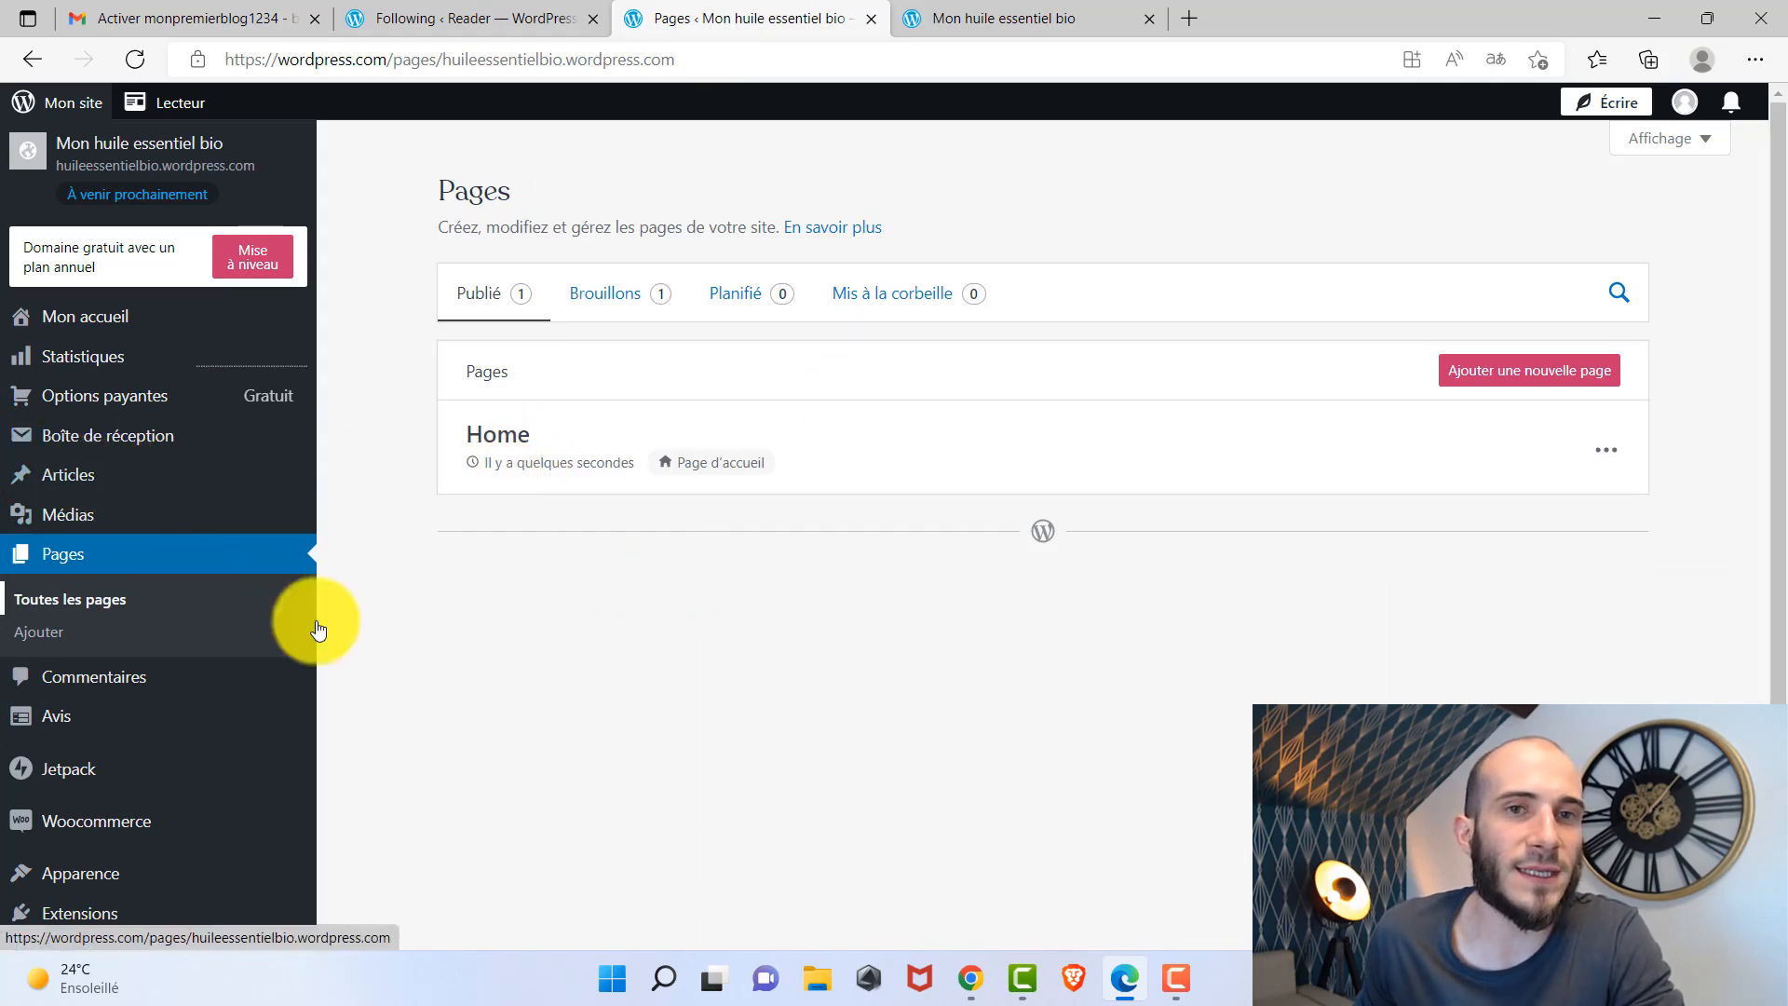
pyautogui.click(1015, 17)
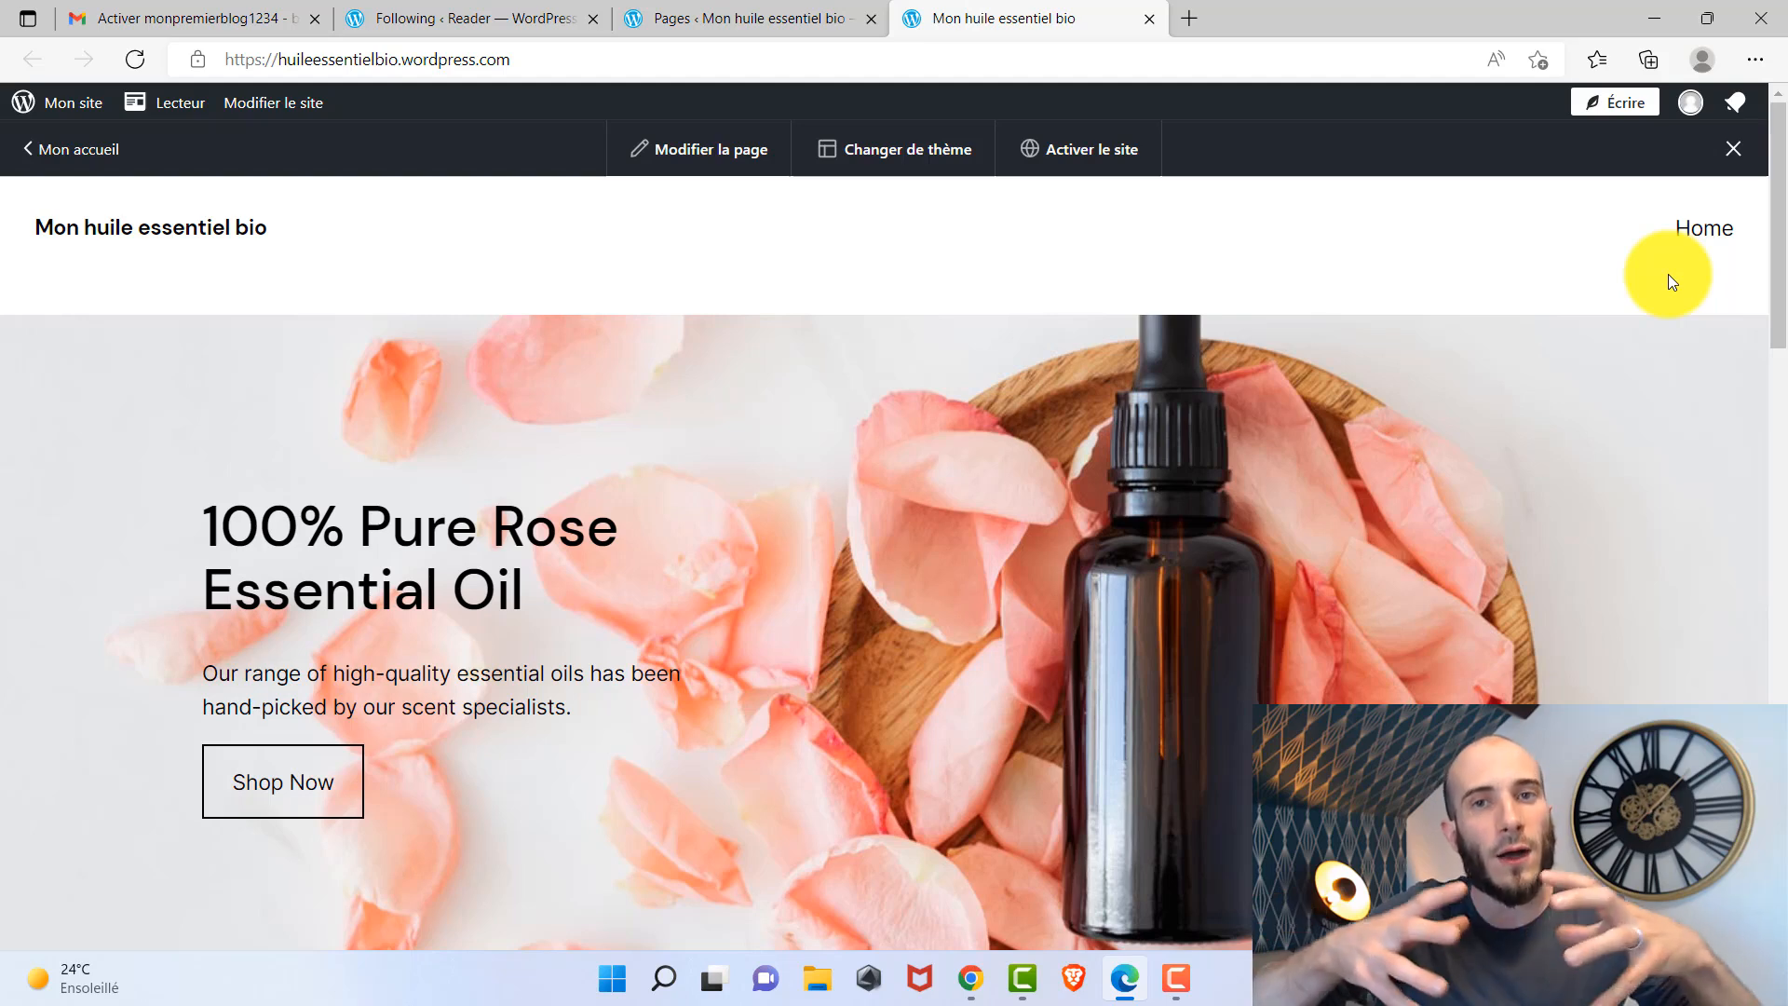
# Open prodirection.fr in a new browser tab, close its sign-up popup and examine the homepage and recent articles.
pyautogui.click(1191, 18)
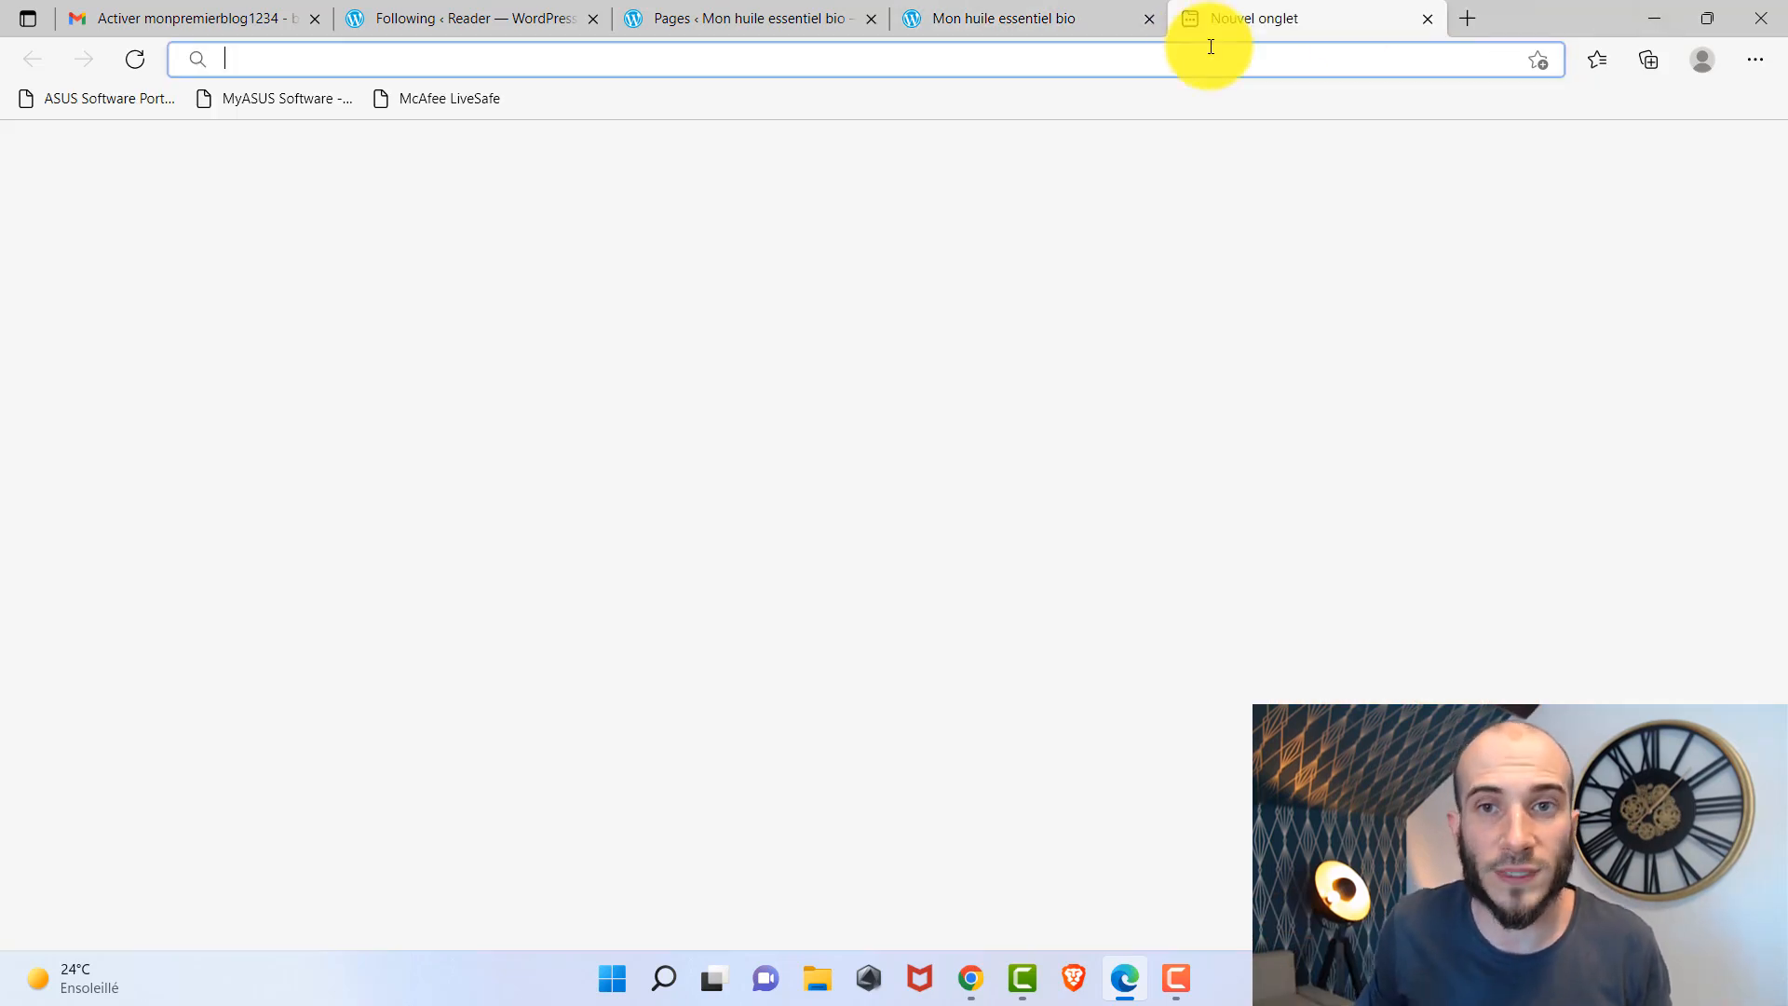
pyautogui.write('prodirection.fr')
pyautogui.press('Return')
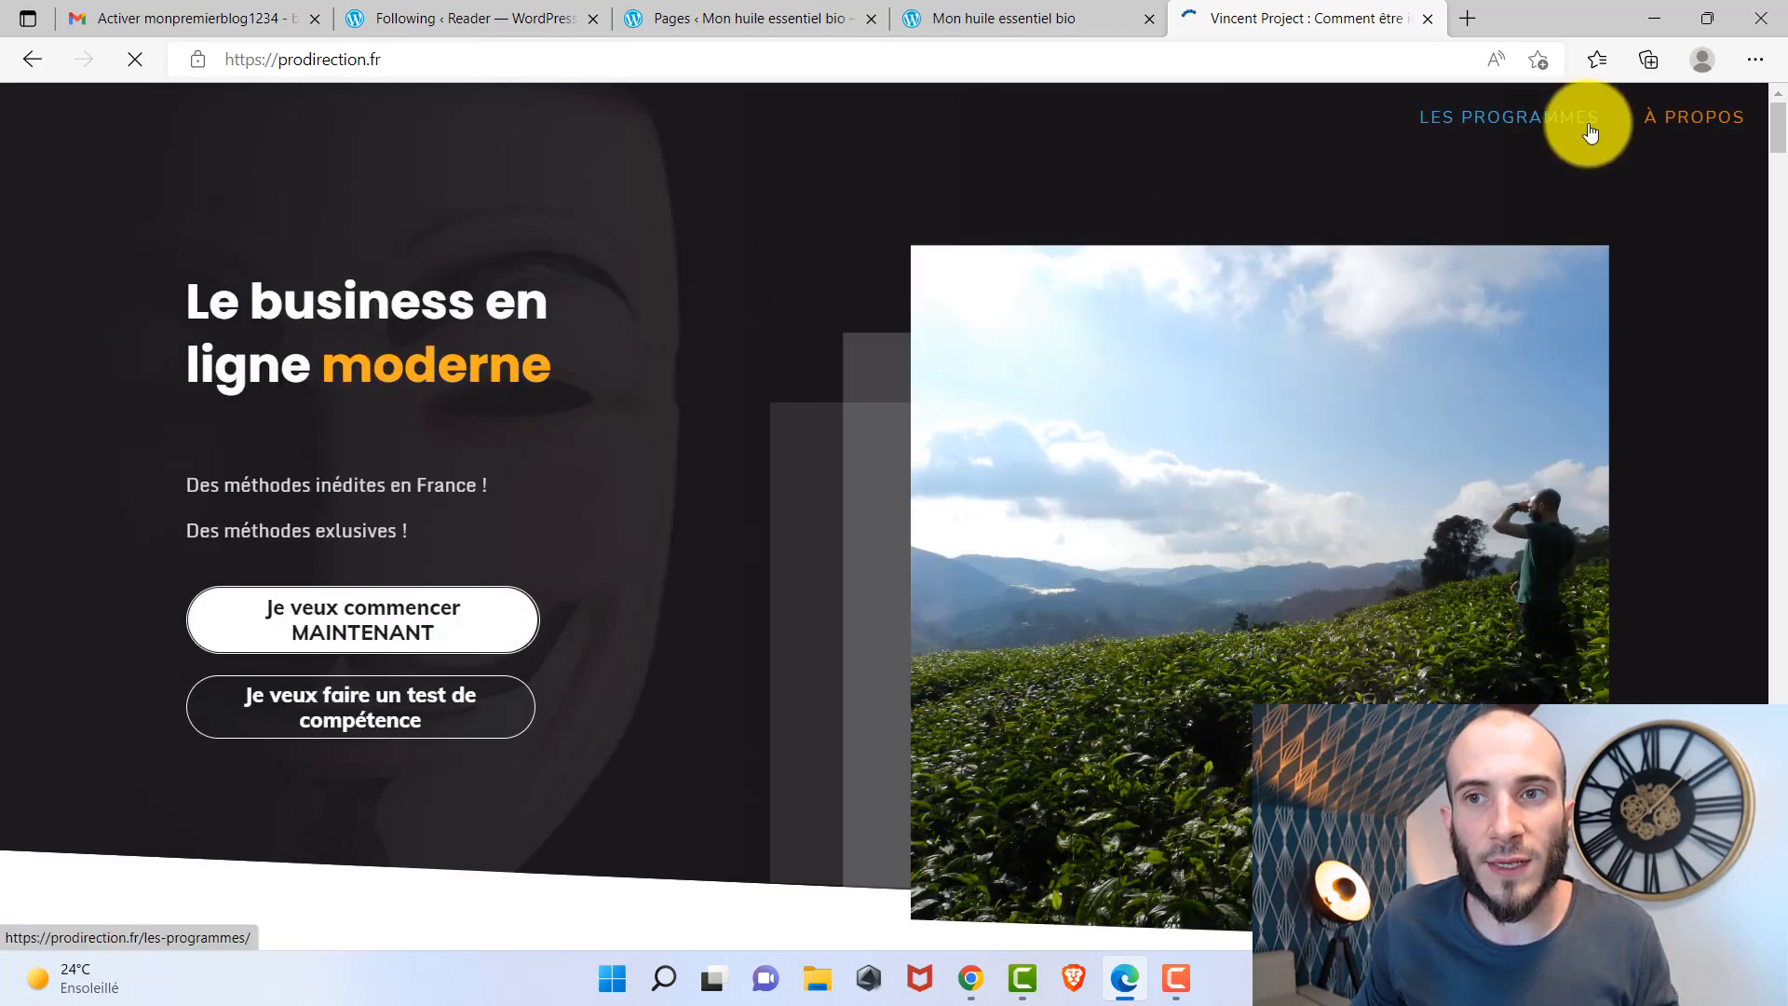
pyautogui.scroll(-10, 1307, 314)
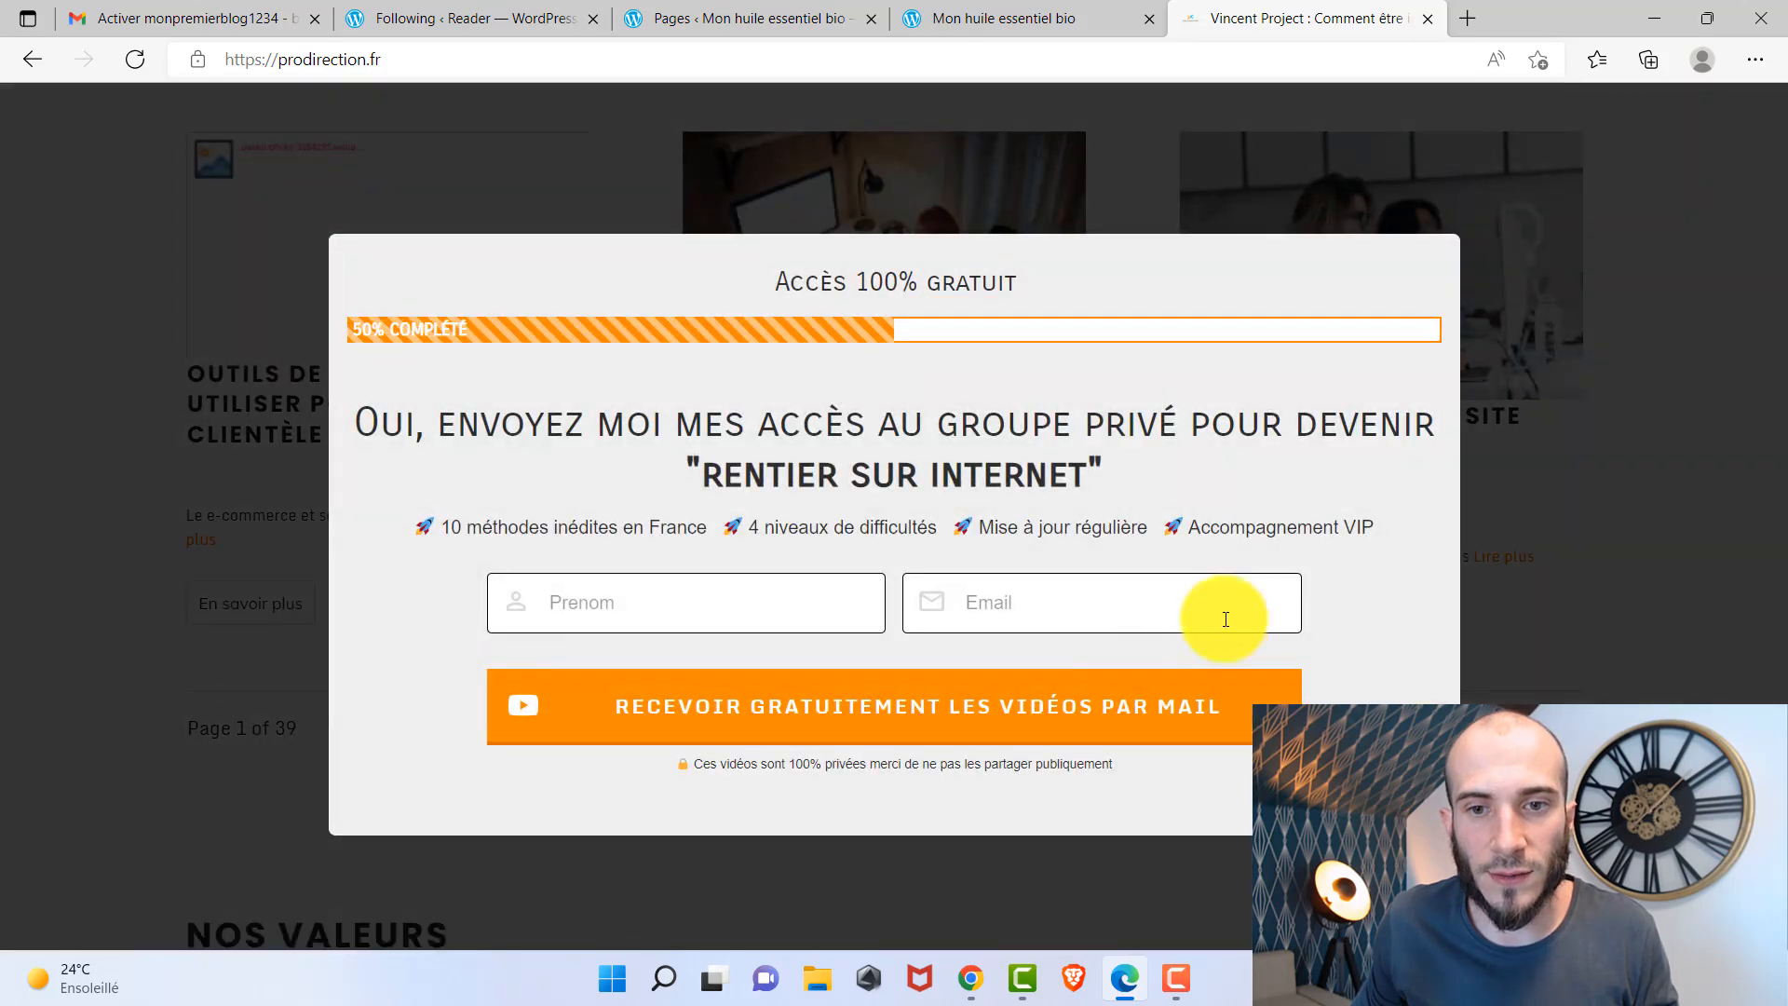
pyautogui.click(1574, 378)
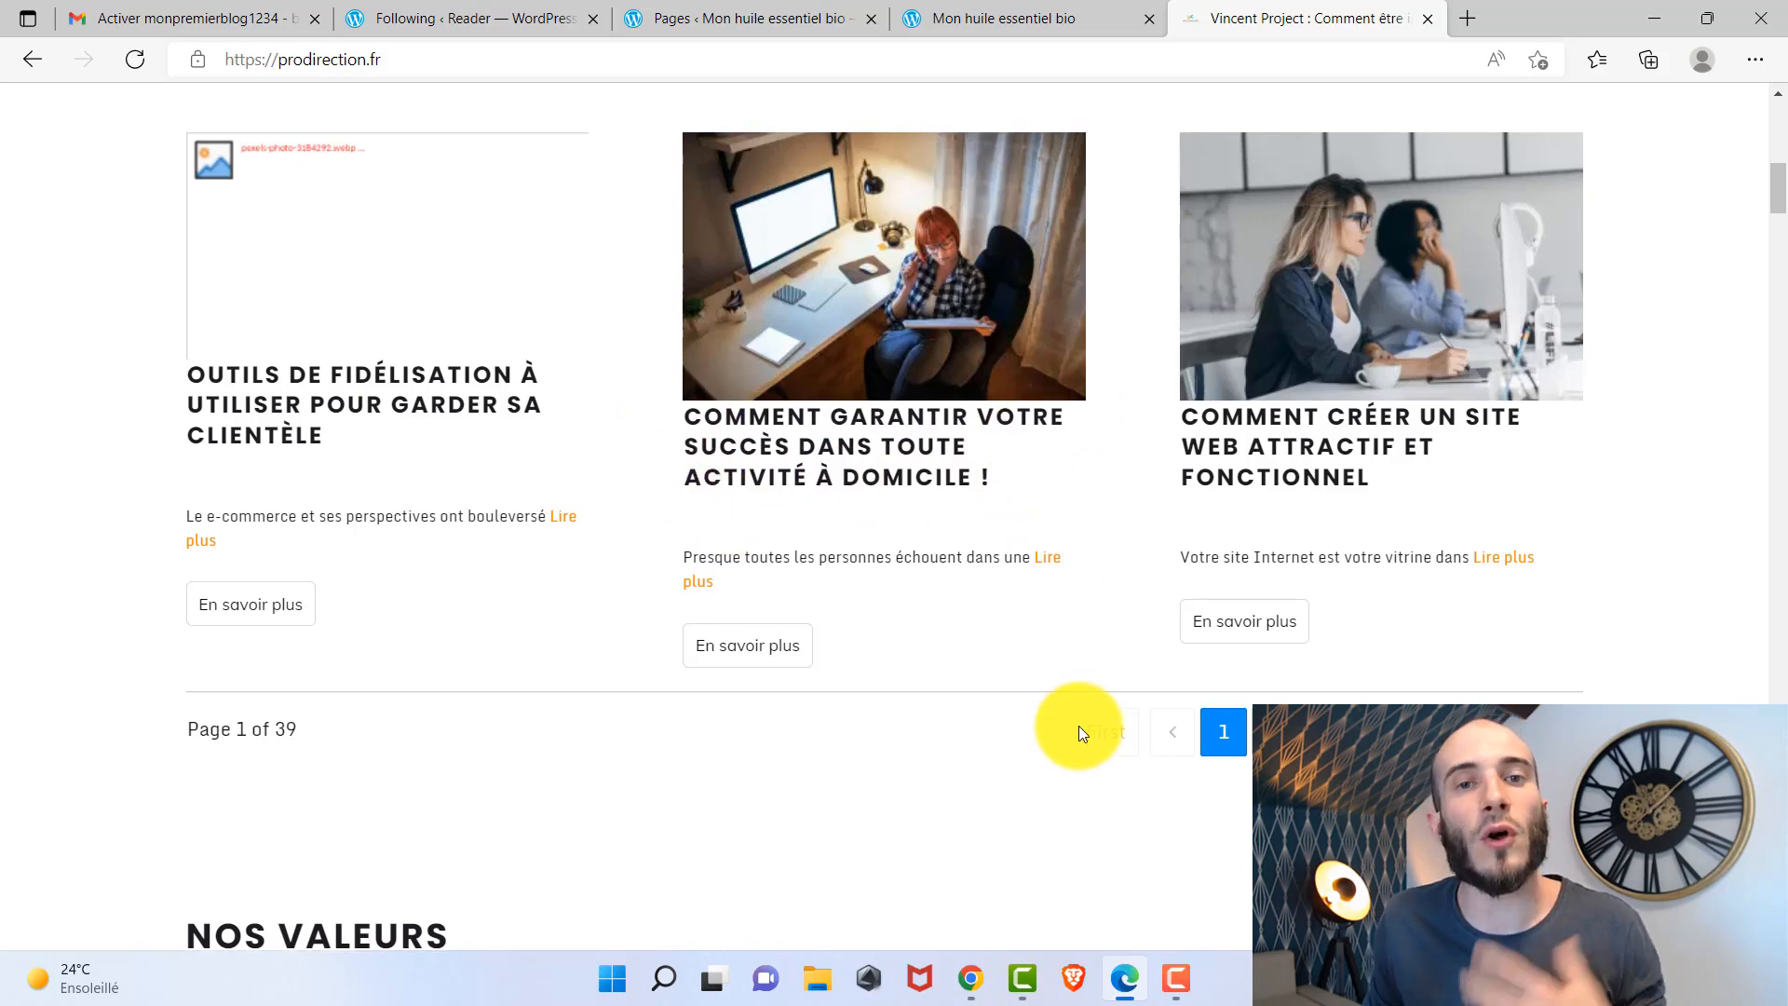
pyautogui.scroll(3, 1079, 727)
pyautogui.scroll(8, 1078, 723)
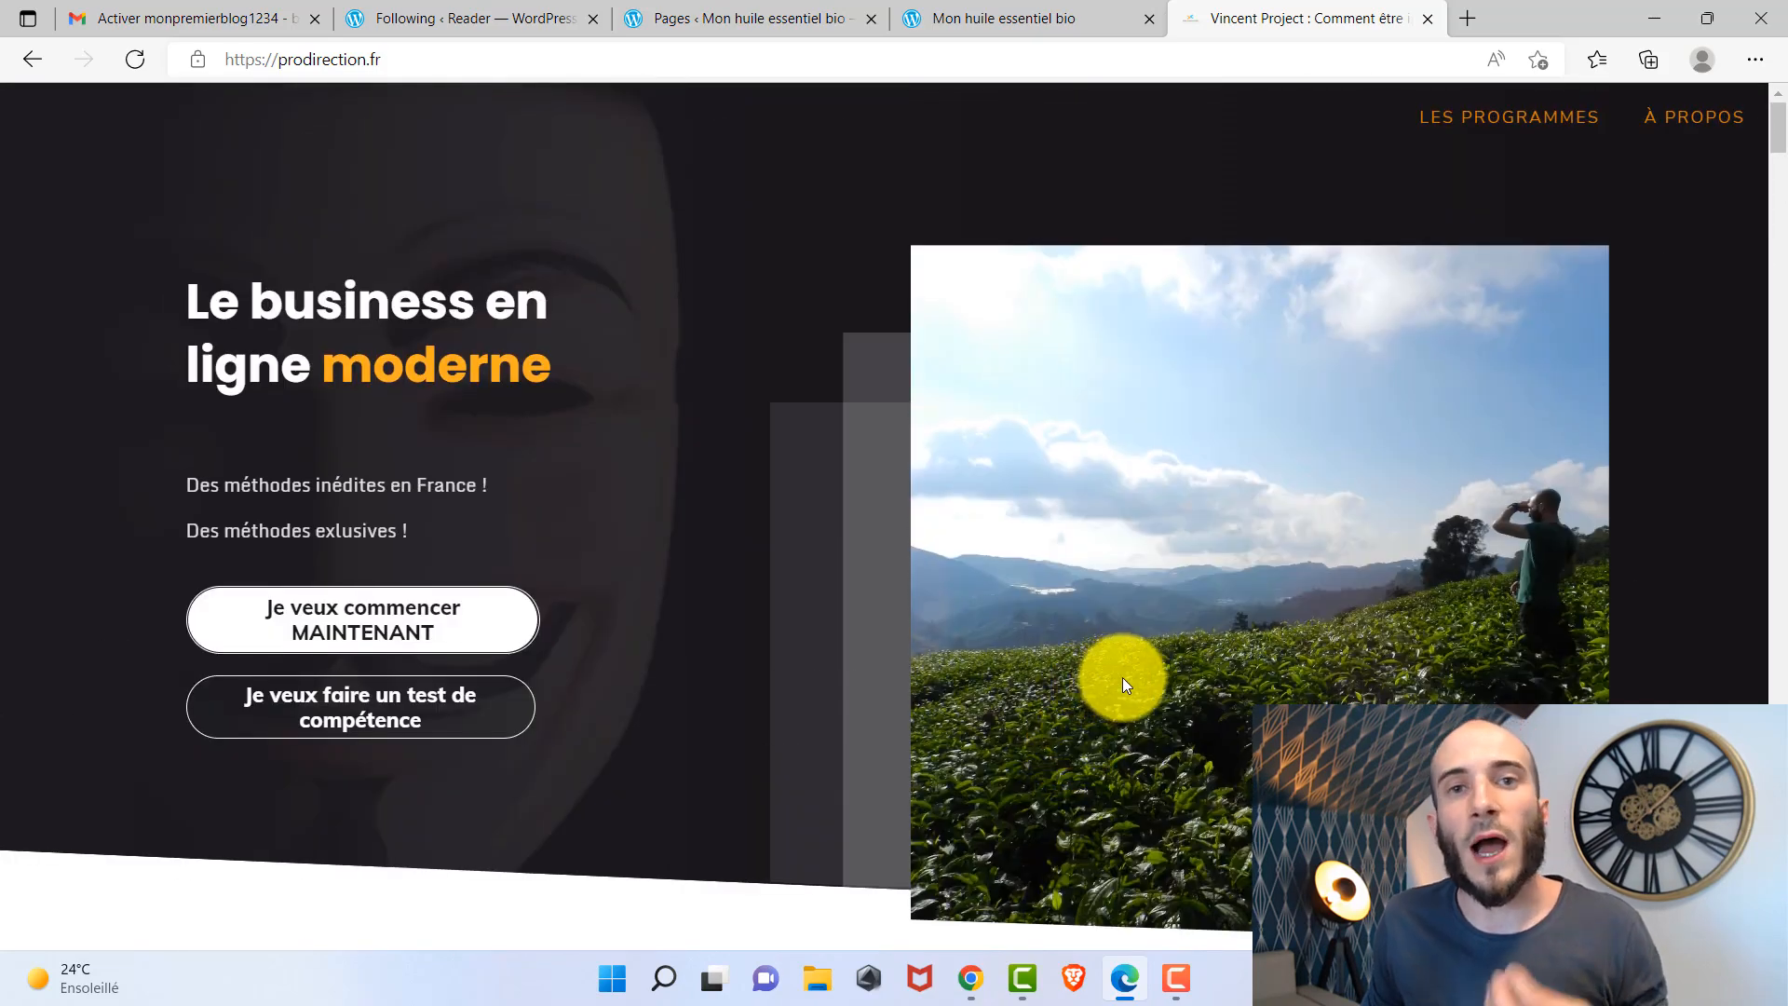
pyautogui.scroll(-6, 1034, 643)
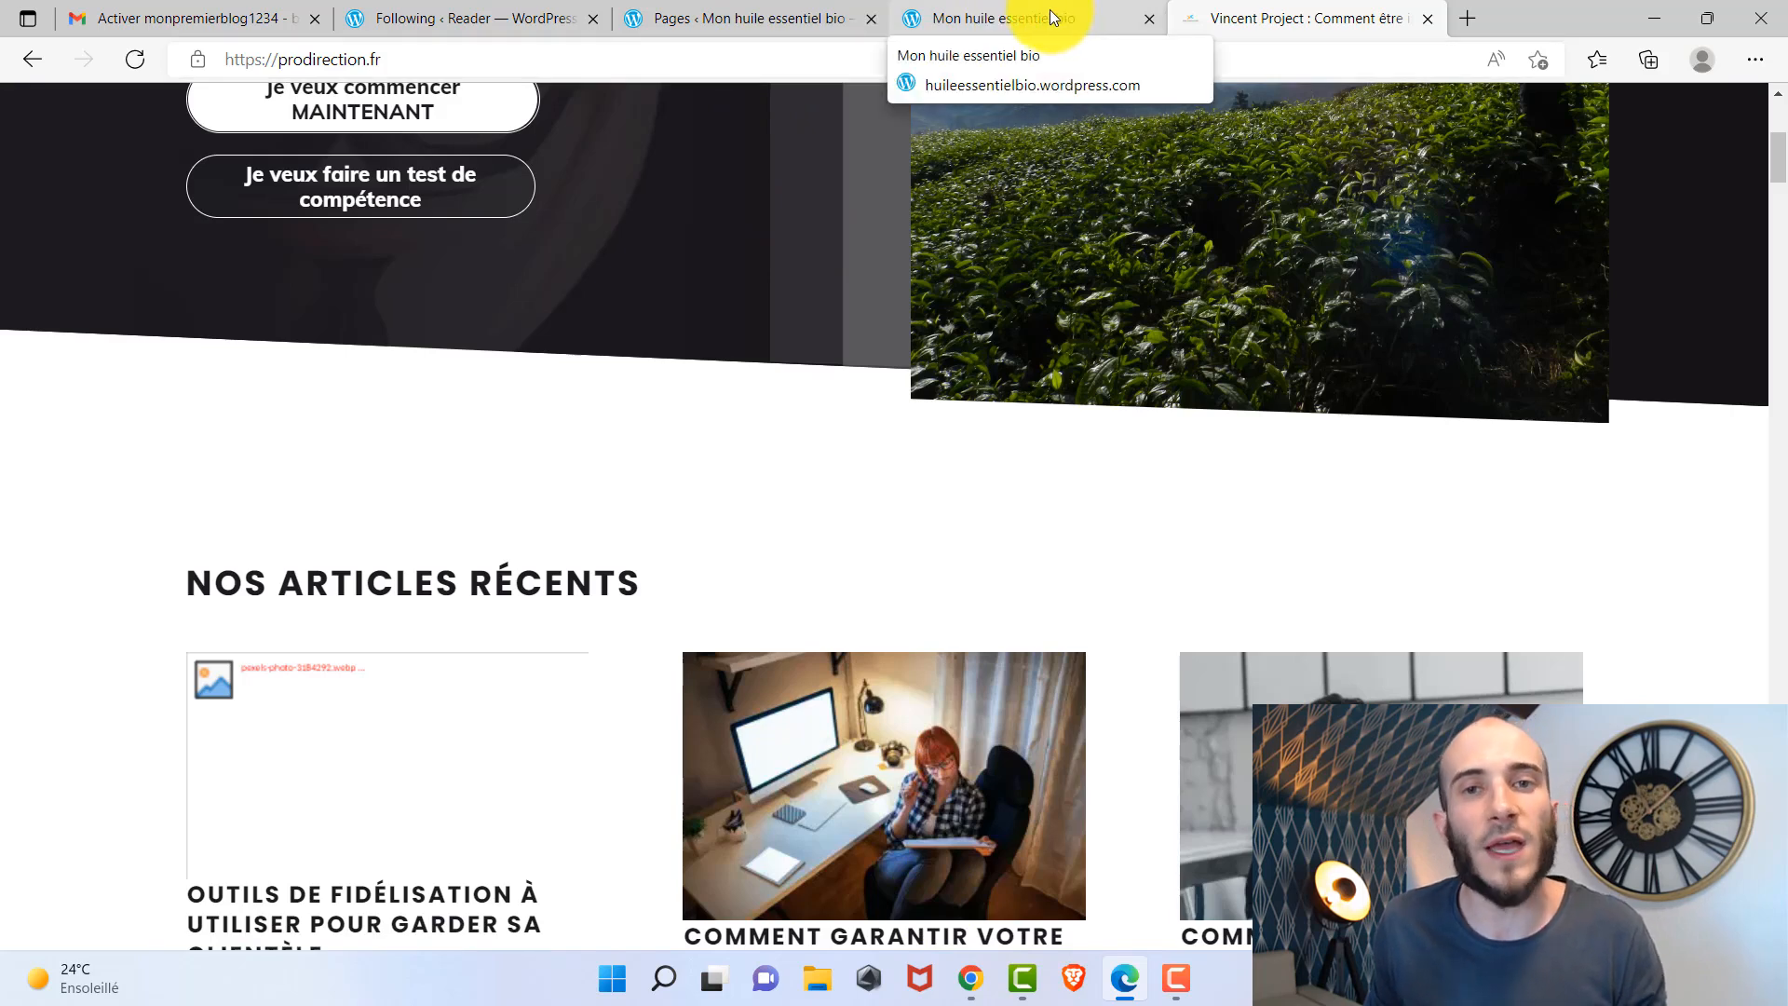
# Return to the site's page list, open the Home page for editing and dismiss the welcome tour.
pyautogui.click(1004, 14)
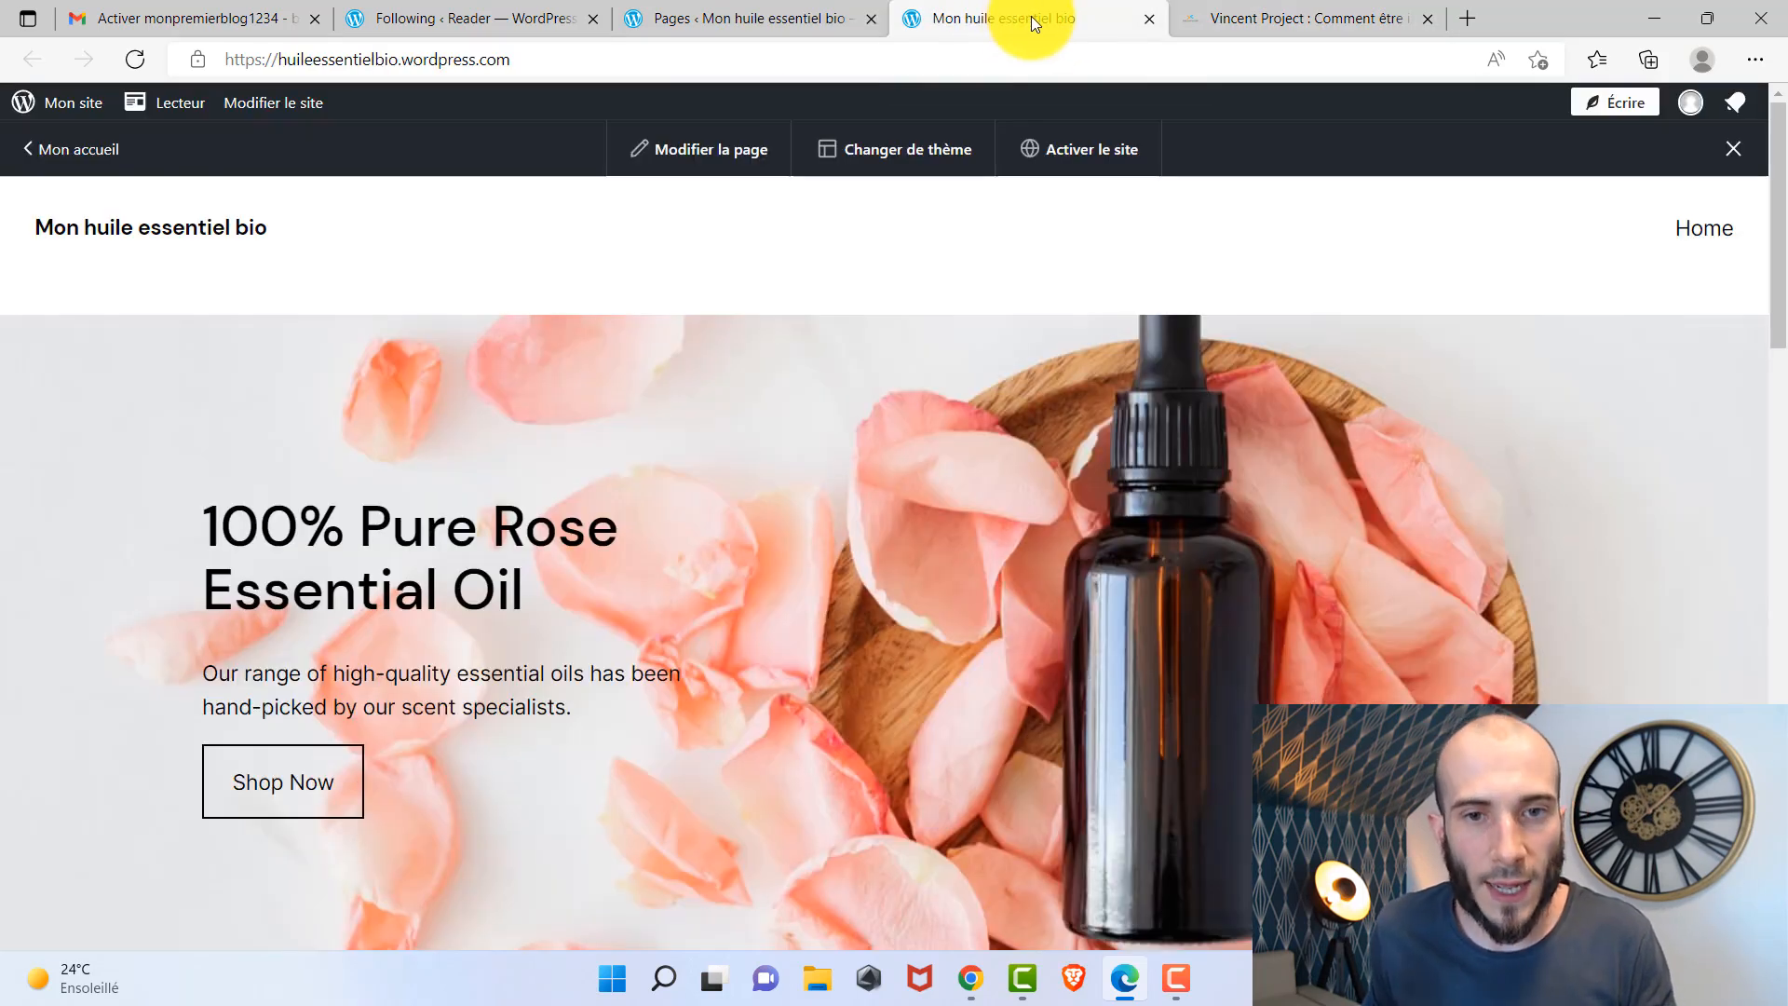
pyautogui.click(786, 23)
pyautogui.click(941, 14)
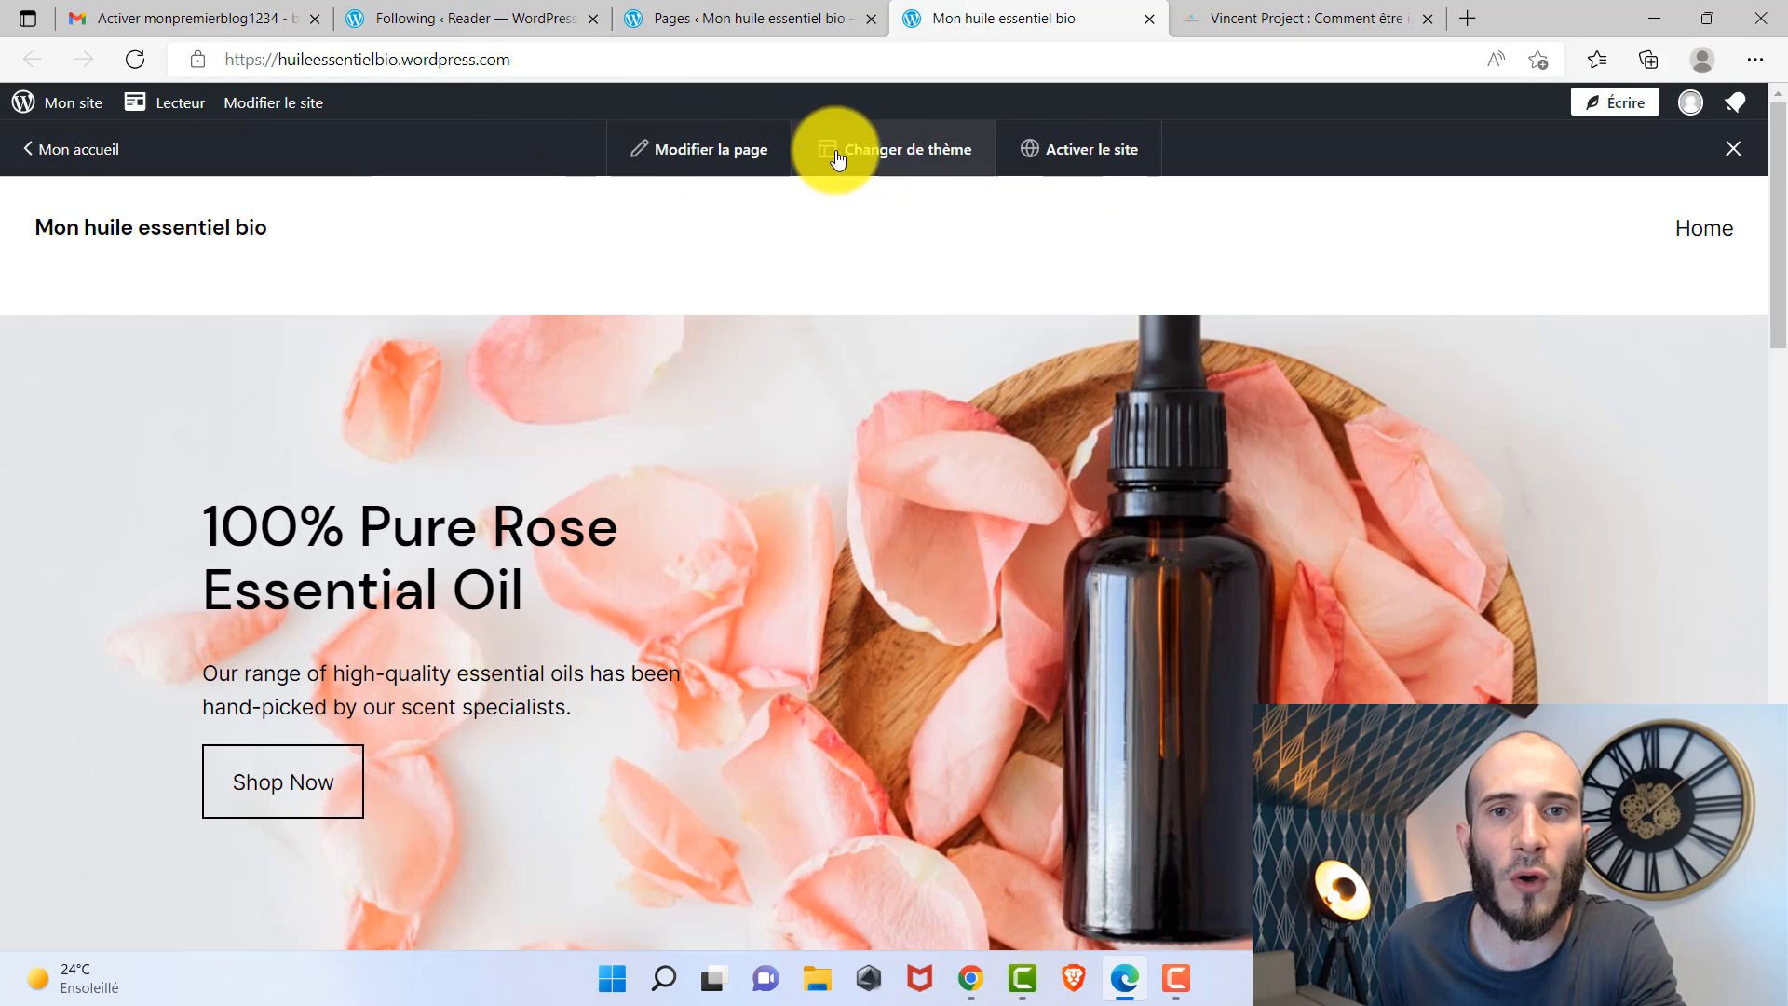
pyautogui.scroll(-2, 662, 489)
pyautogui.click(735, 17)
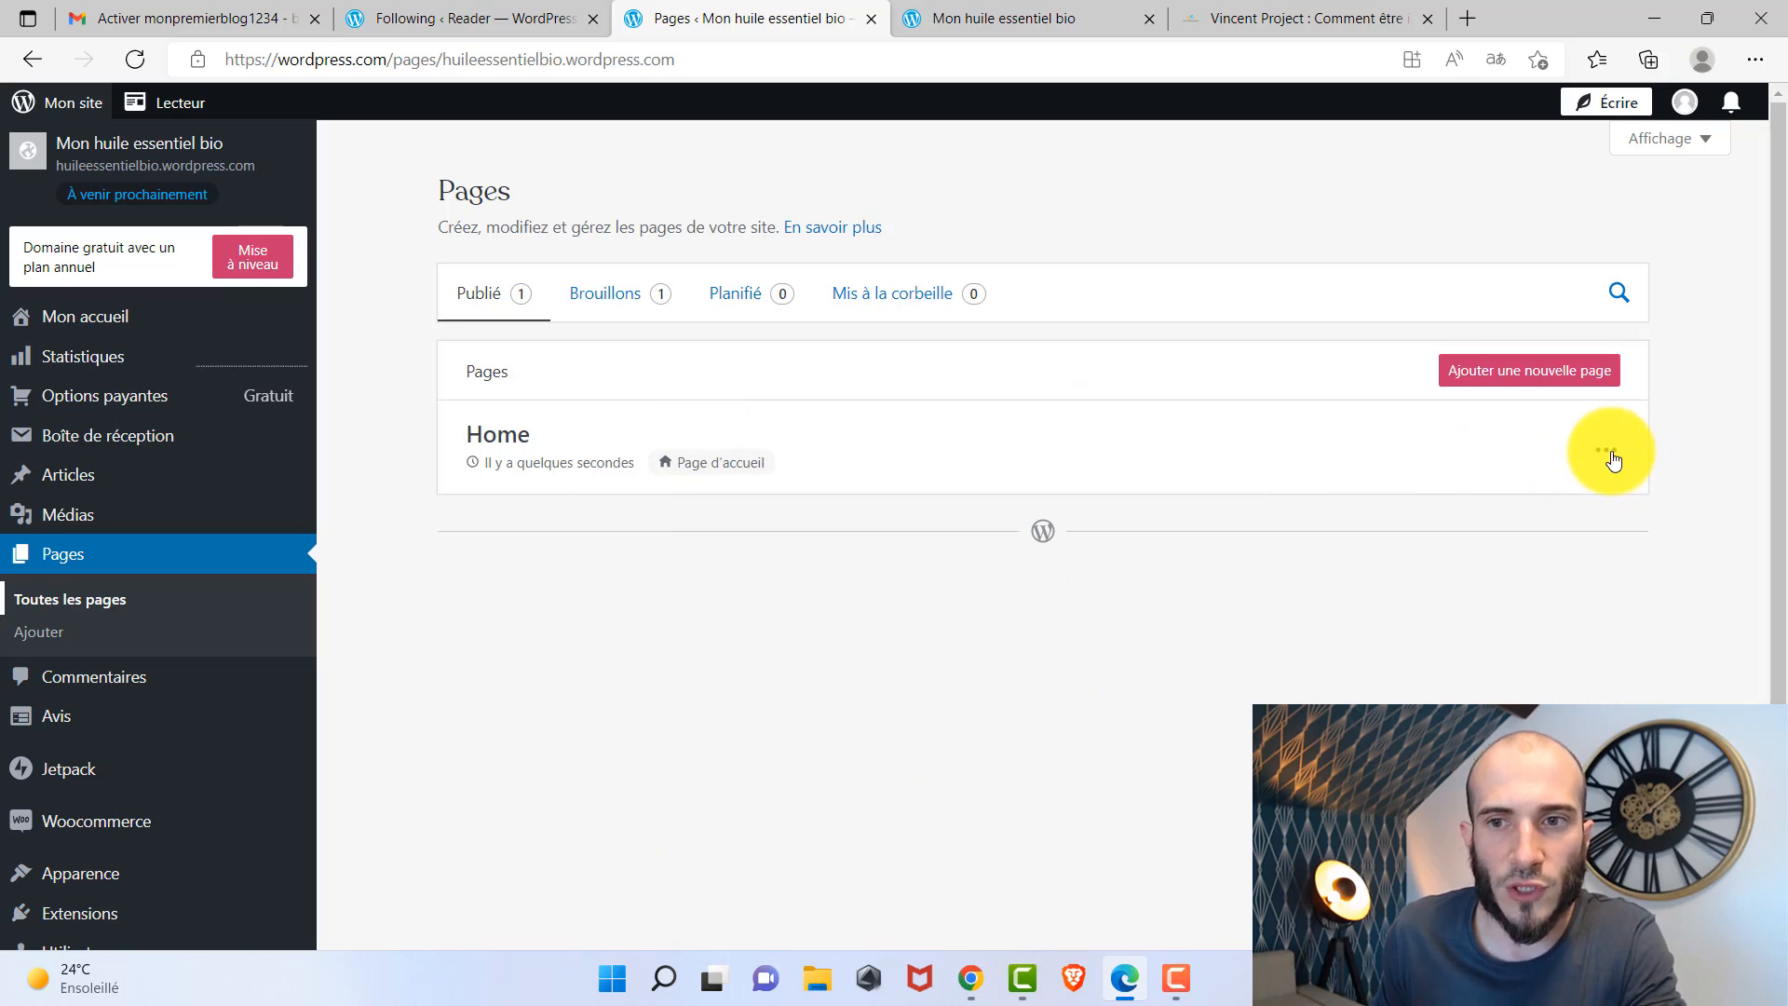
pyautogui.click(1606, 453)
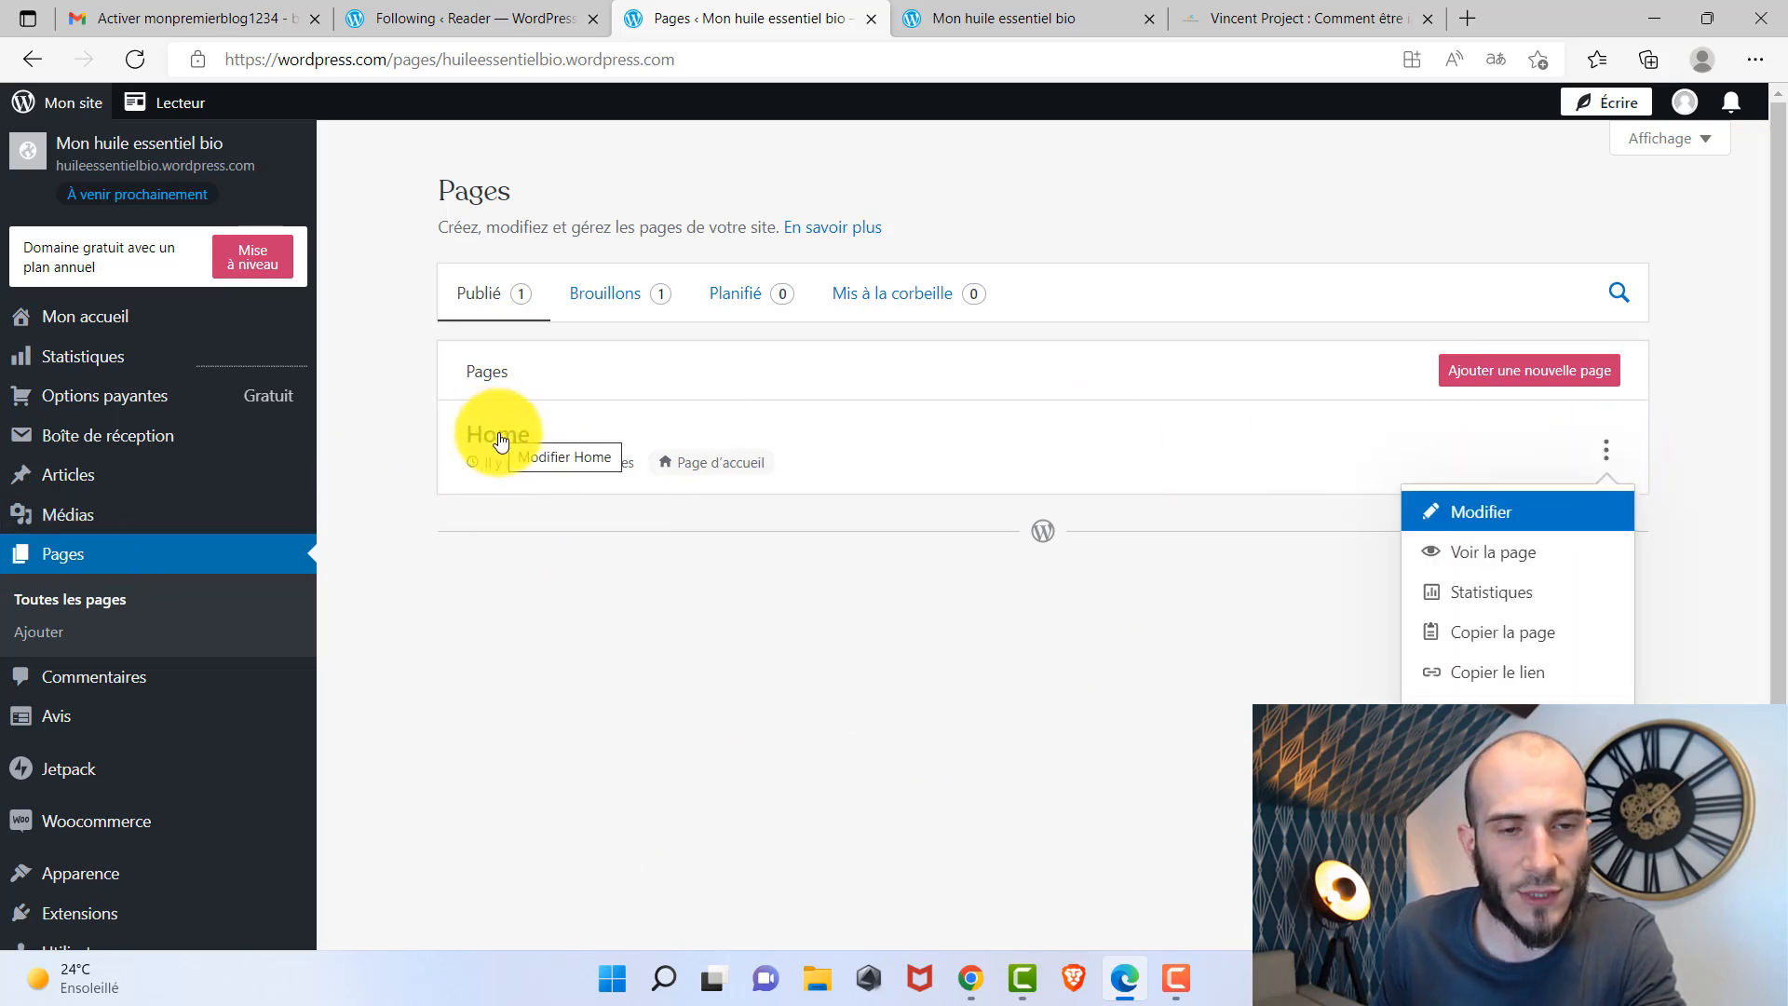
pyautogui.click(1488, 521)
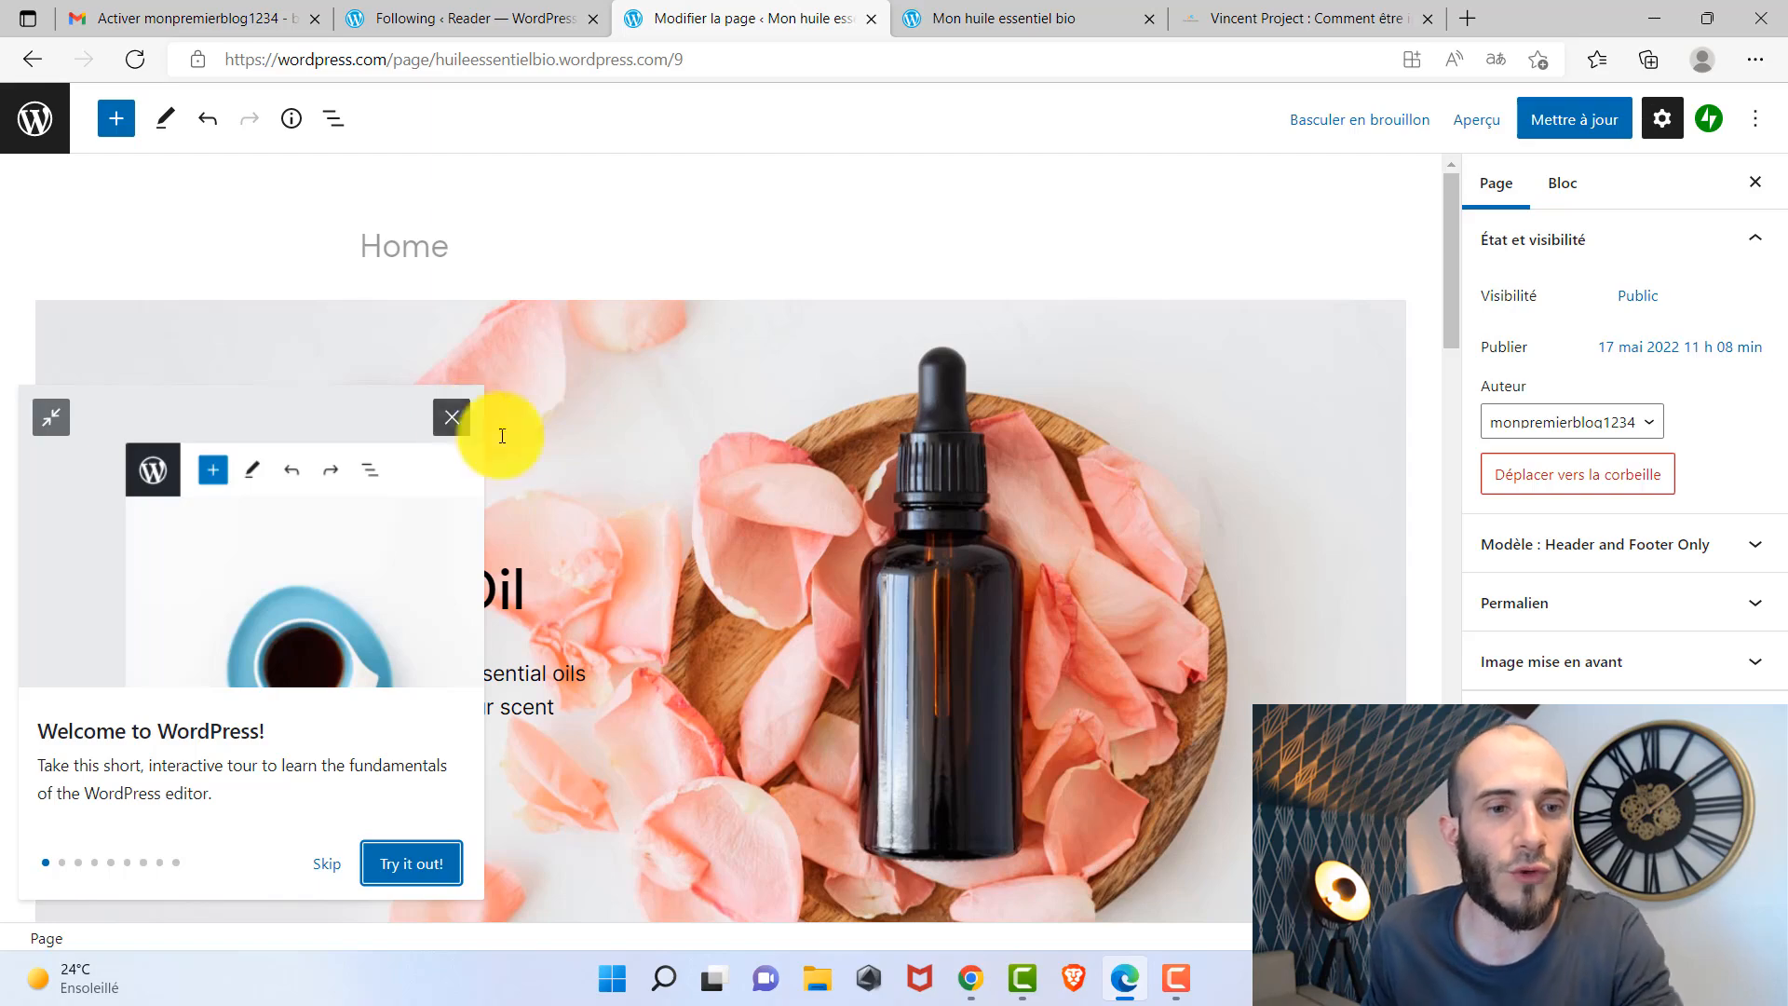
pyautogui.click(452, 419)
# Look over the Home page content in the editor and select the banner's introductory paragraph text.
pyautogui.scroll(-5, 328, 445)
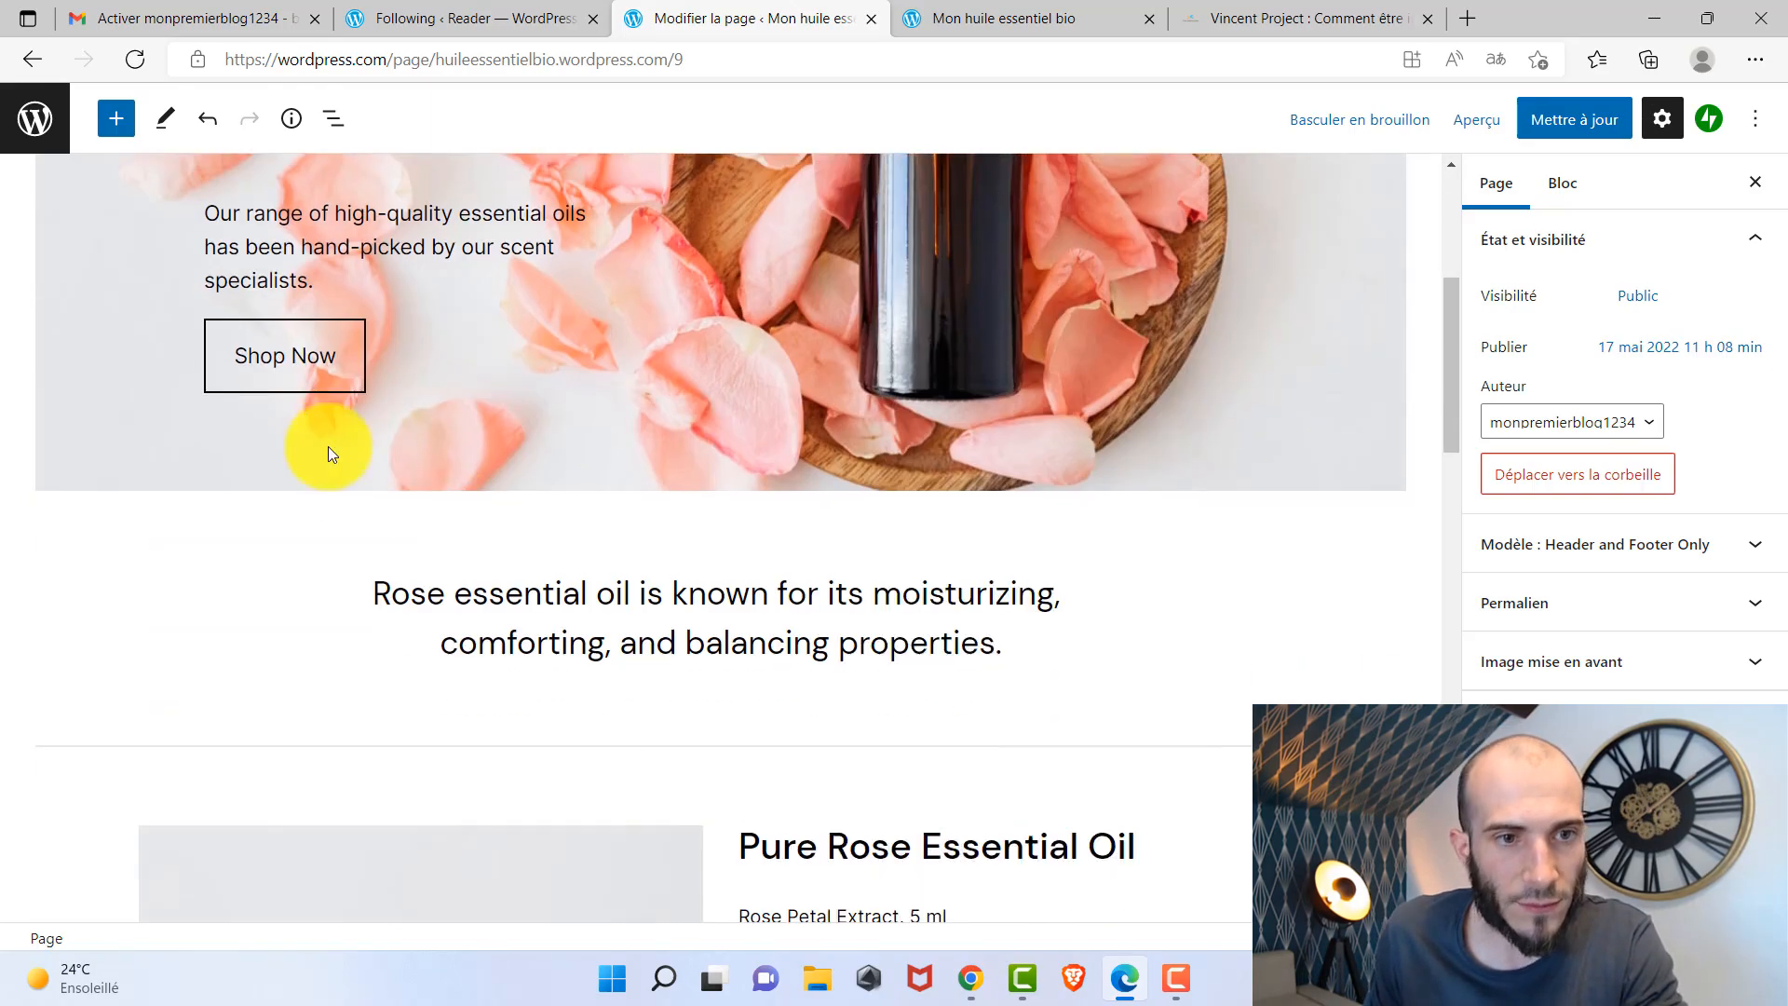
pyautogui.scroll(3, 427, 433)
pyautogui.scroll(1, 427, 433)
pyautogui.click(419, 559)
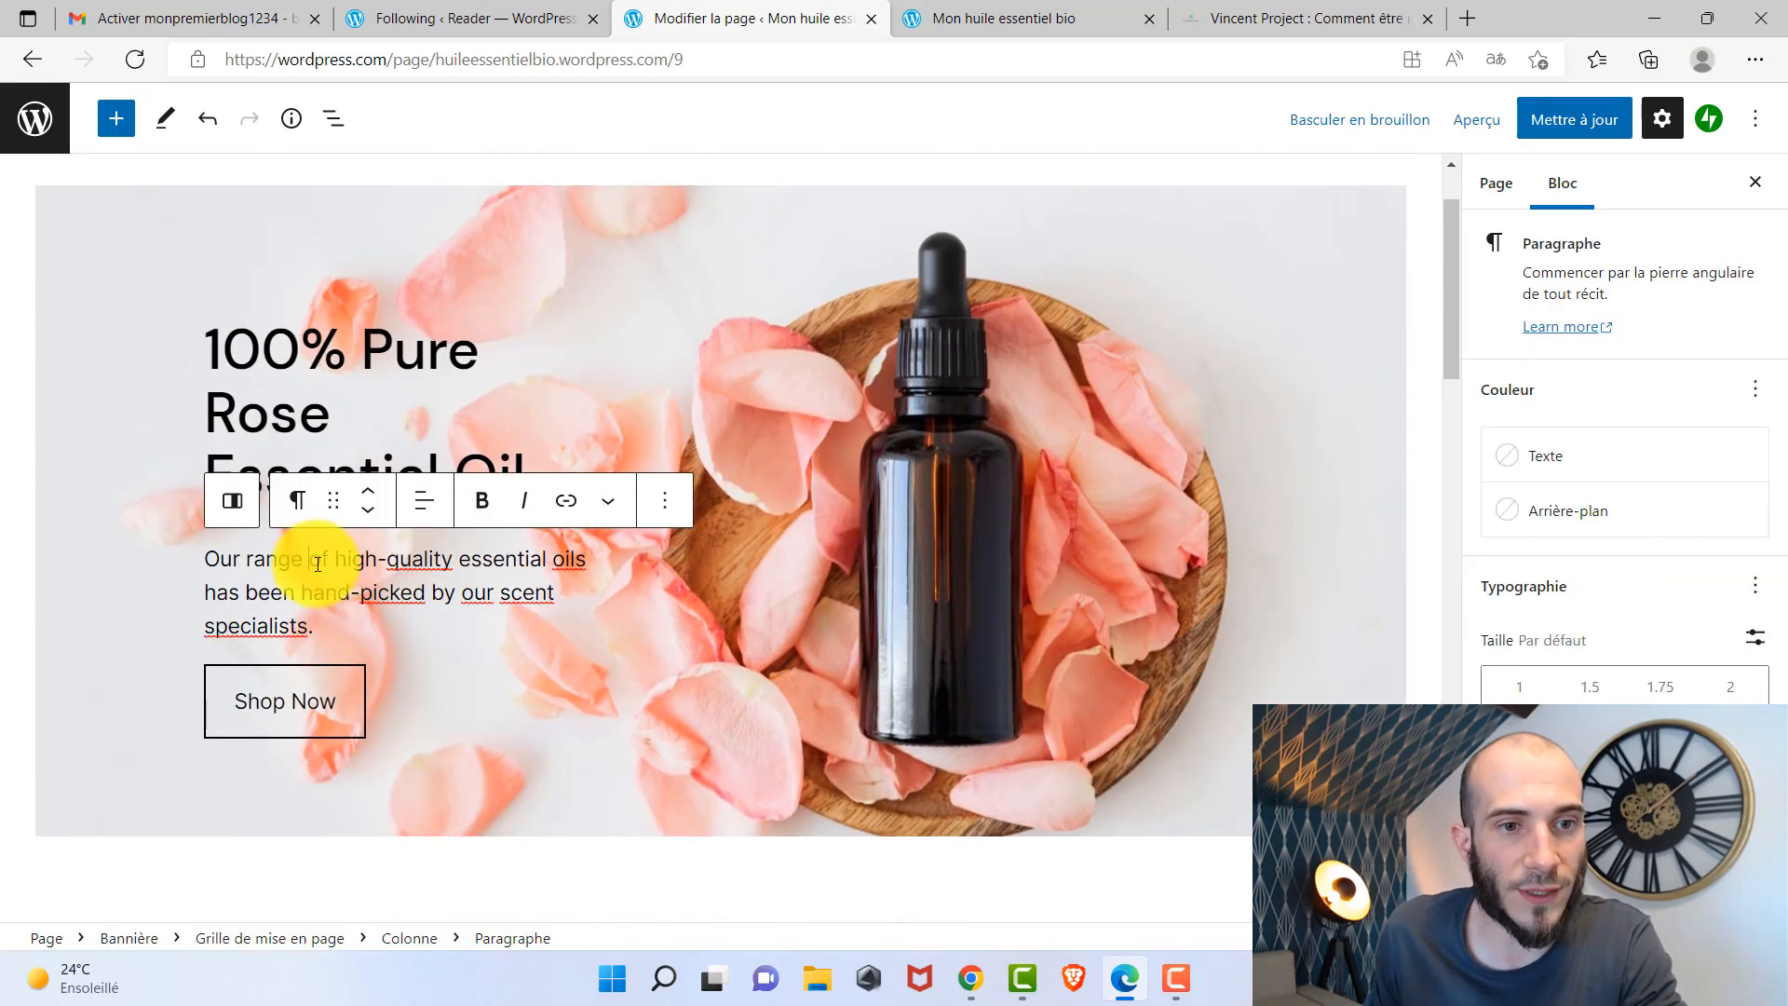
pyautogui.moveTo(247, 563); pyautogui.dragTo(619, 707)
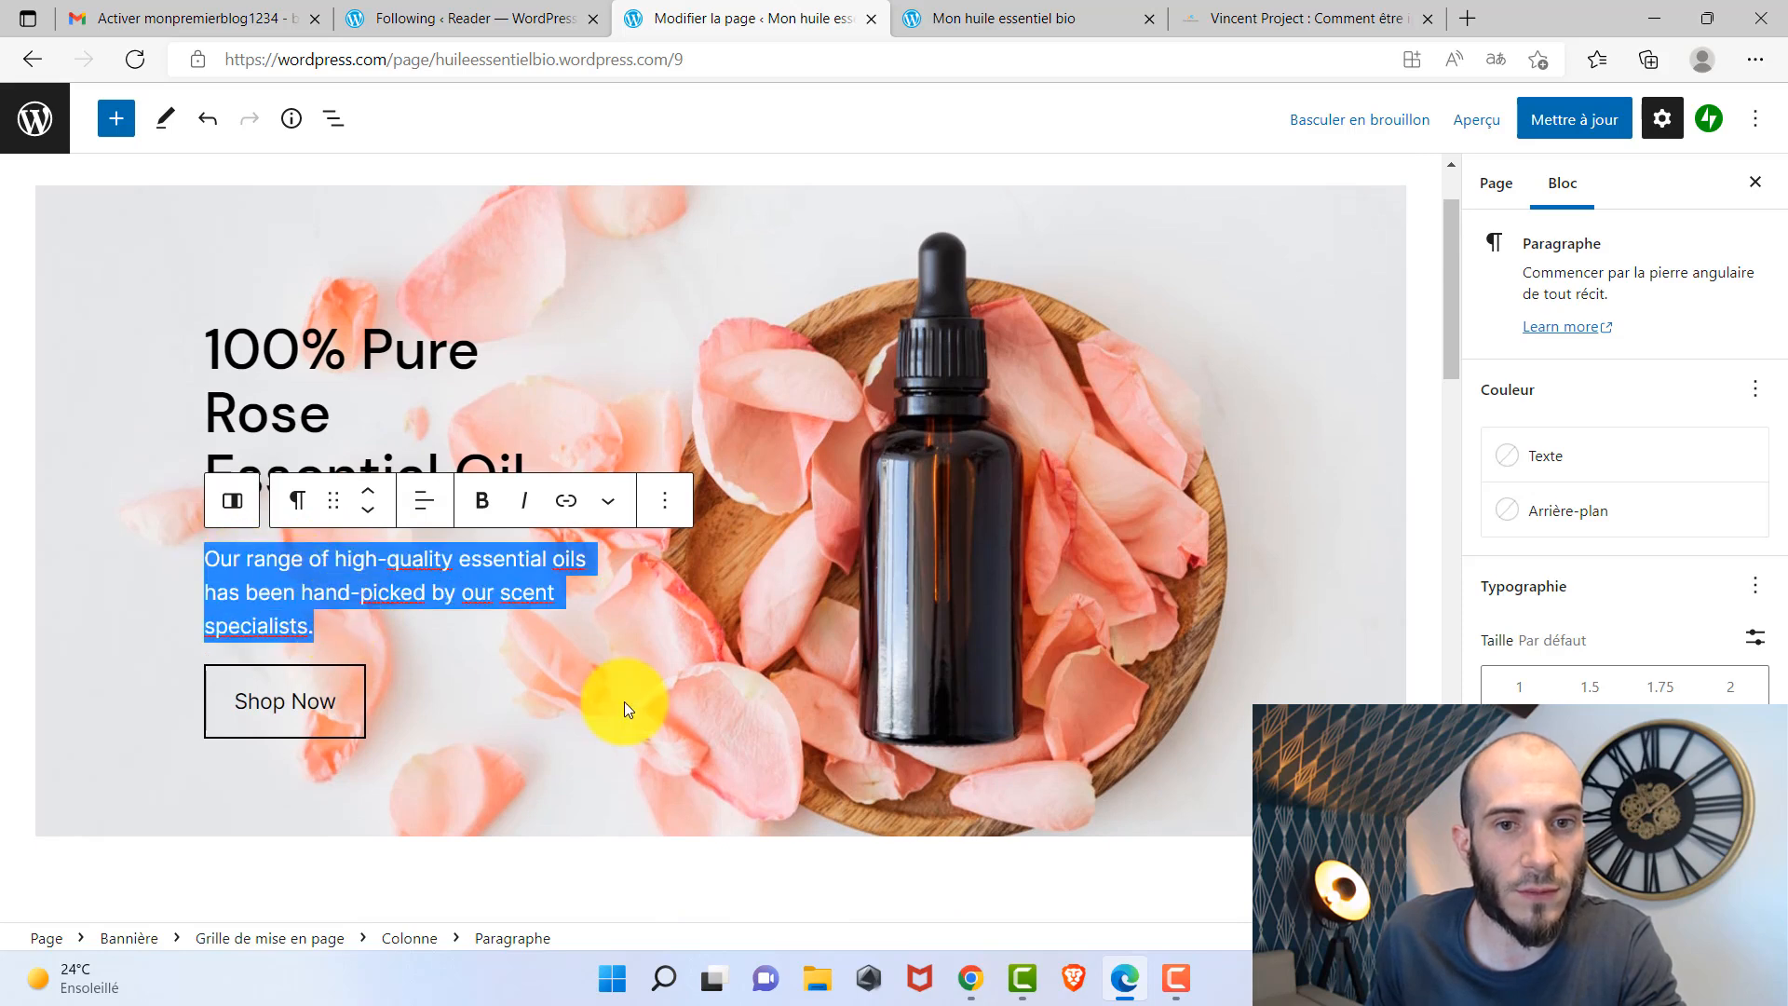
# Change the banner heading to "100% Huile essentiel bio", replacing the English words after "100%".
pyautogui.click(347, 371)
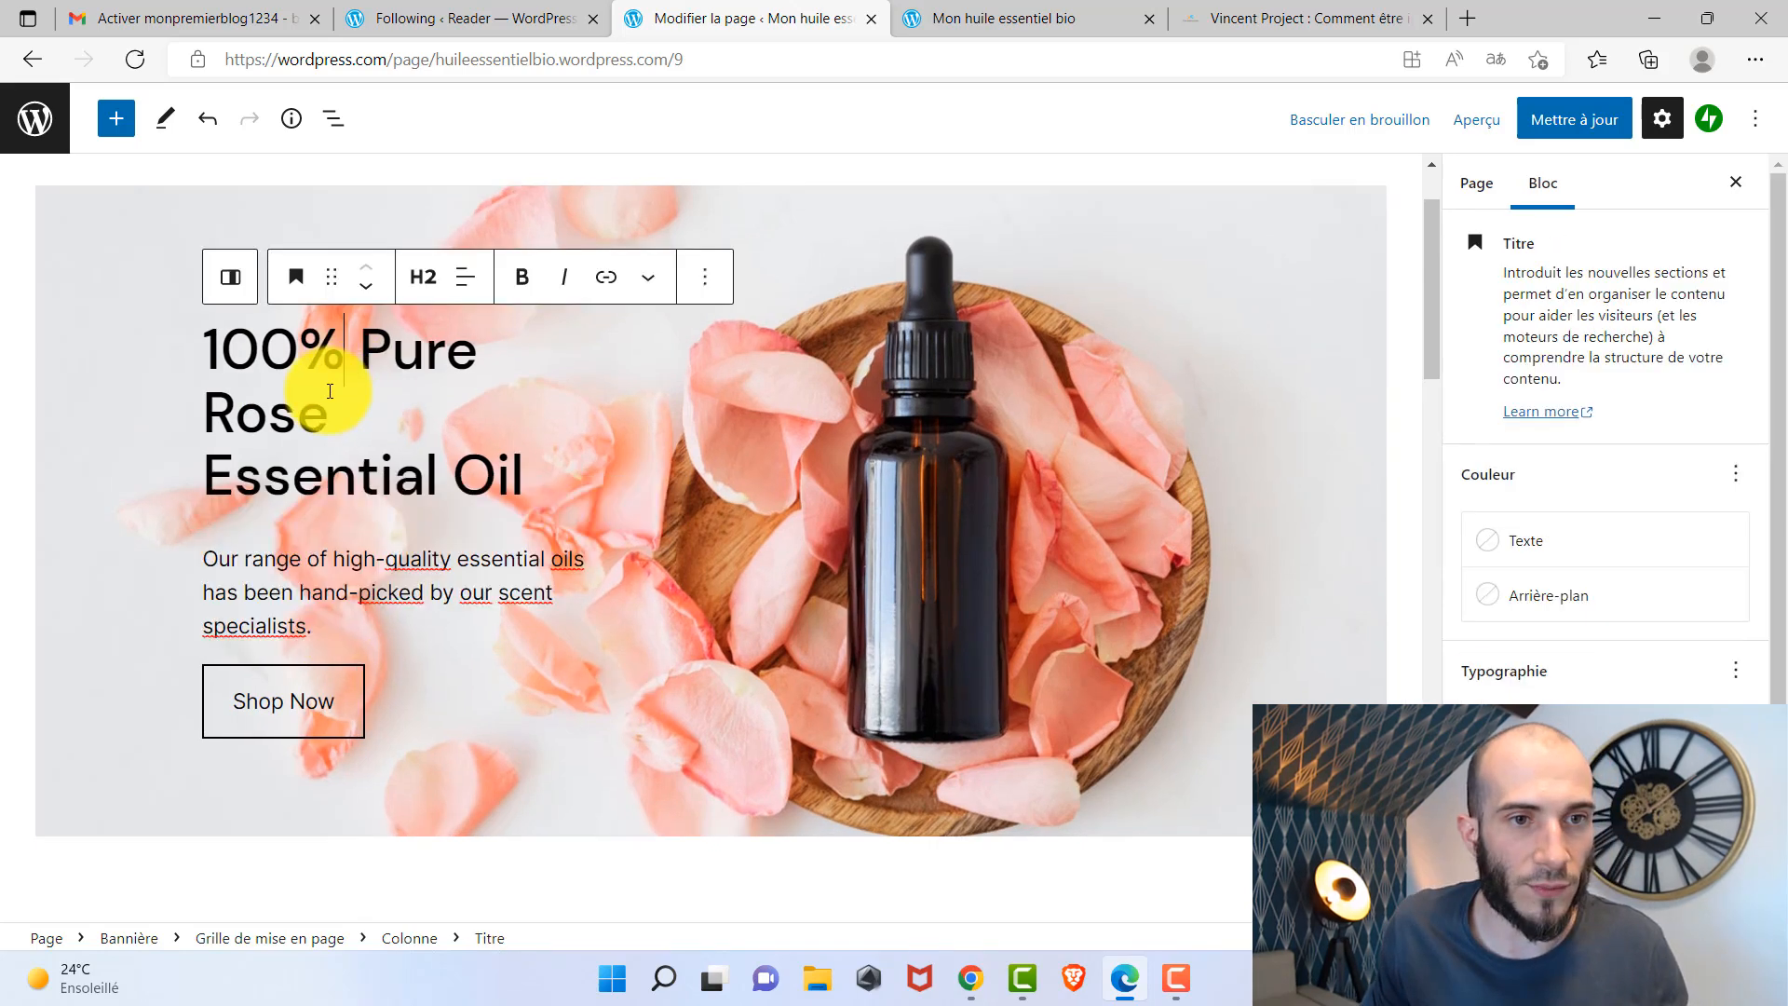
pyautogui.moveTo(363, 351); pyautogui.dragTo(556, 466)
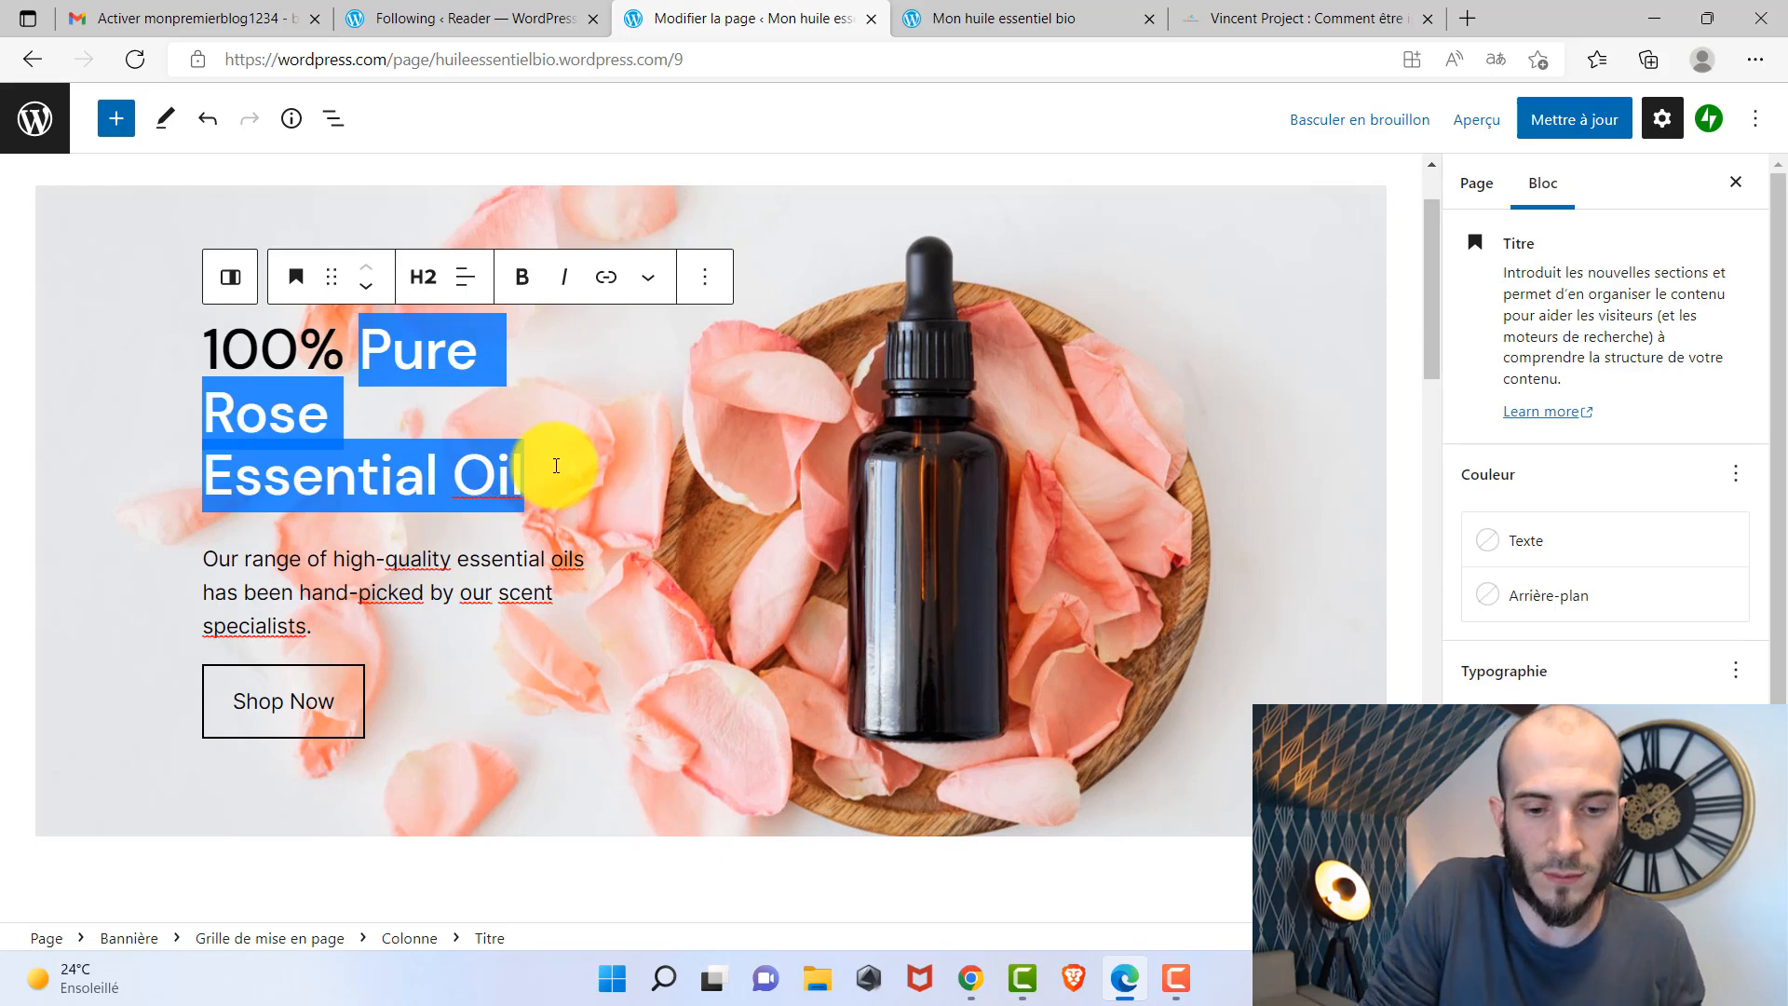
pyautogui.write('Huîle')
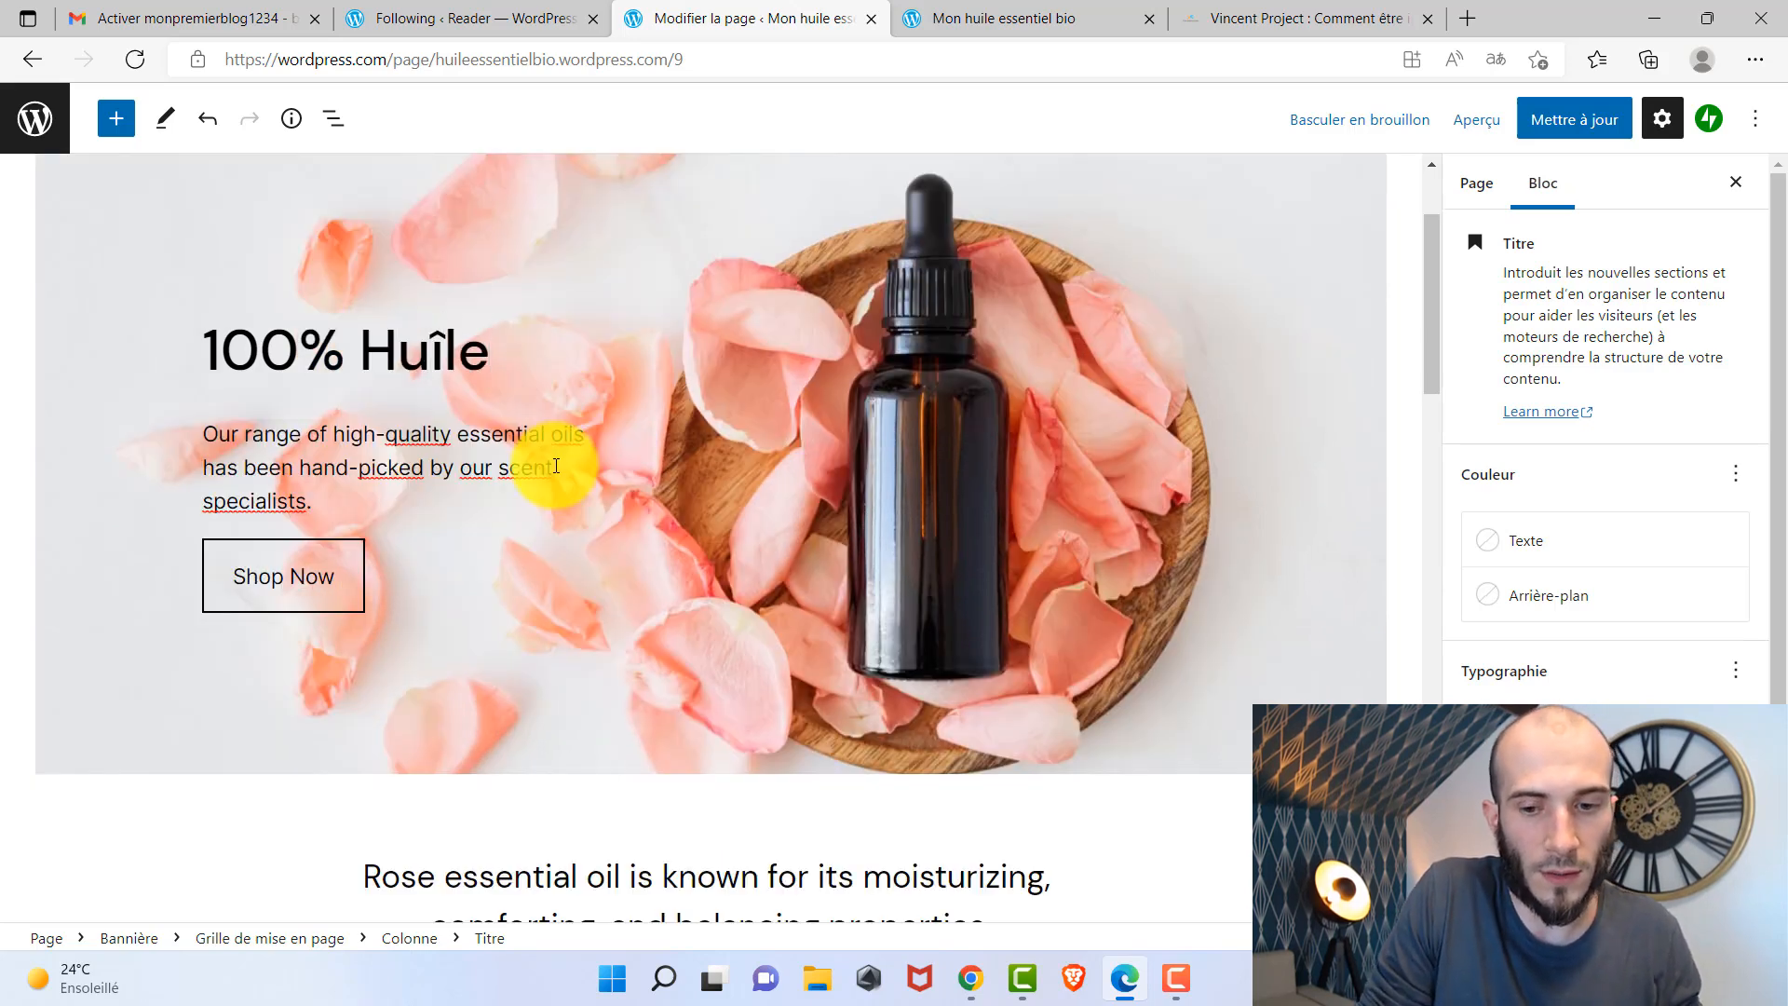
pyautogui.press('BackSpace')
pyautogui.press('BackSpace')
pyautogui.press('BackSpace')
pyautogui.write('ile essr')
pyautogui.press('BackSpace')
pyautogui.write('entiel bio')
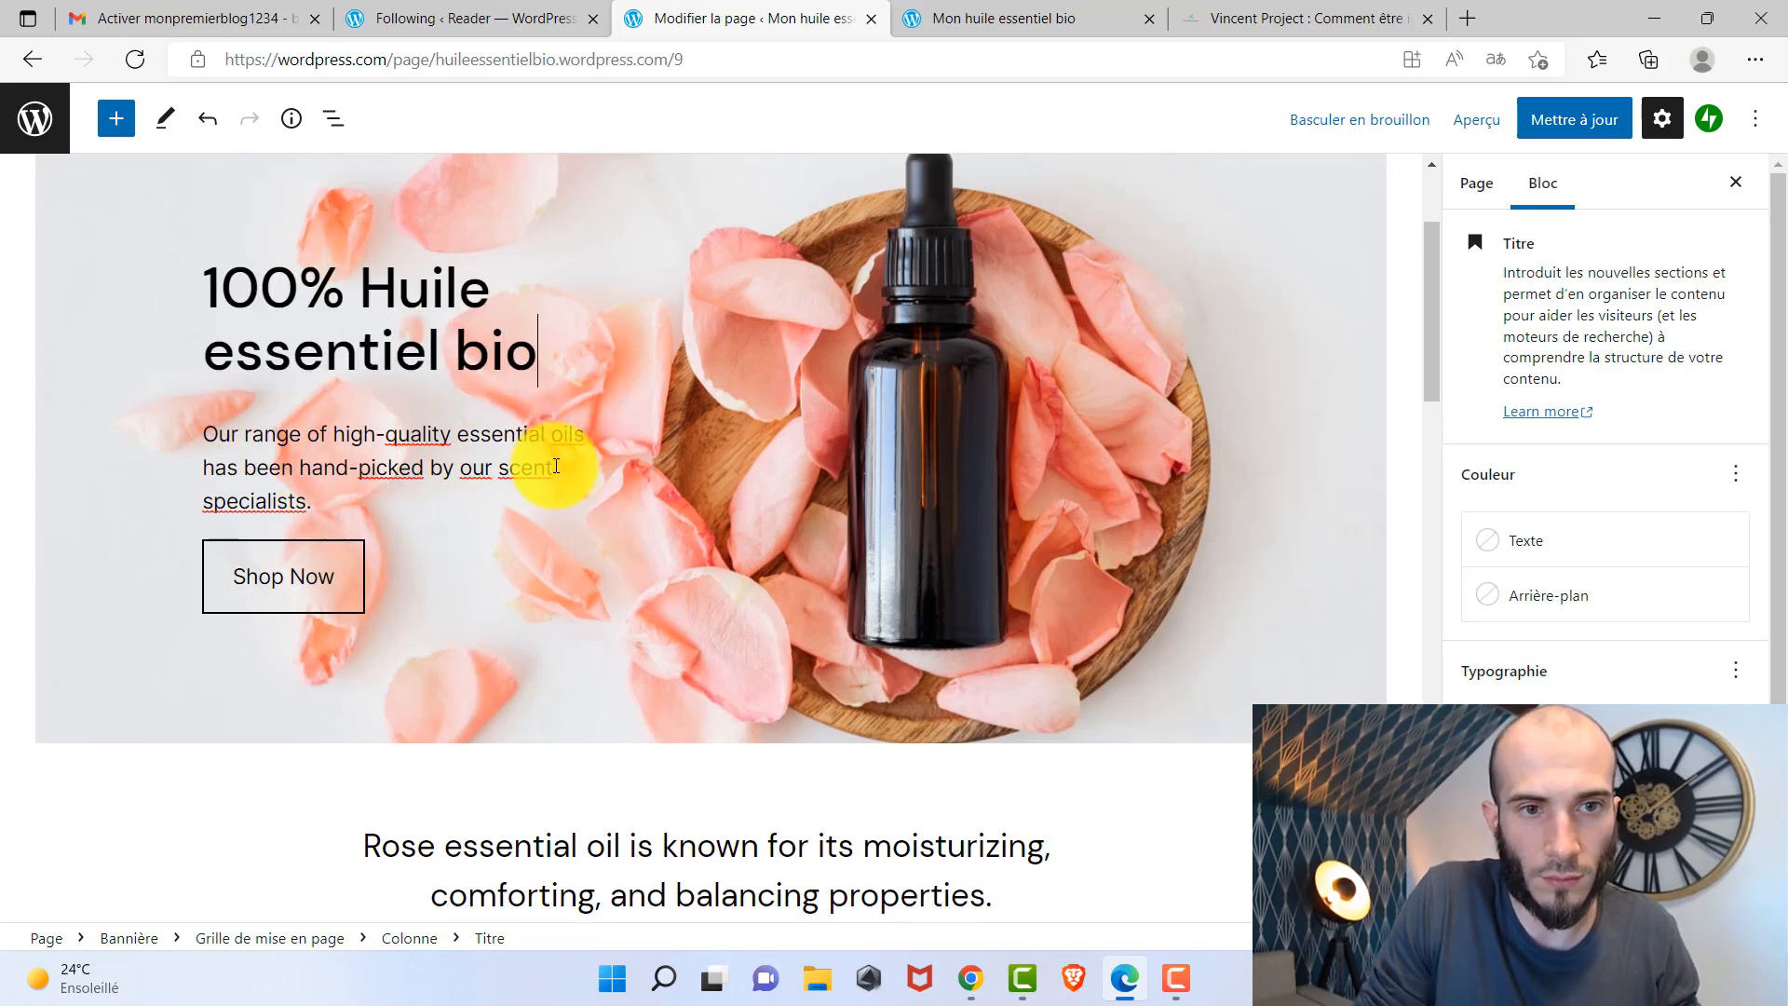
# Inspect the banner paragraph and the Shop Now button's link settings, leaving the link field without an entry.
pyautogui.moveTo(318, 487); pyautogui.dragTo(235, 460)
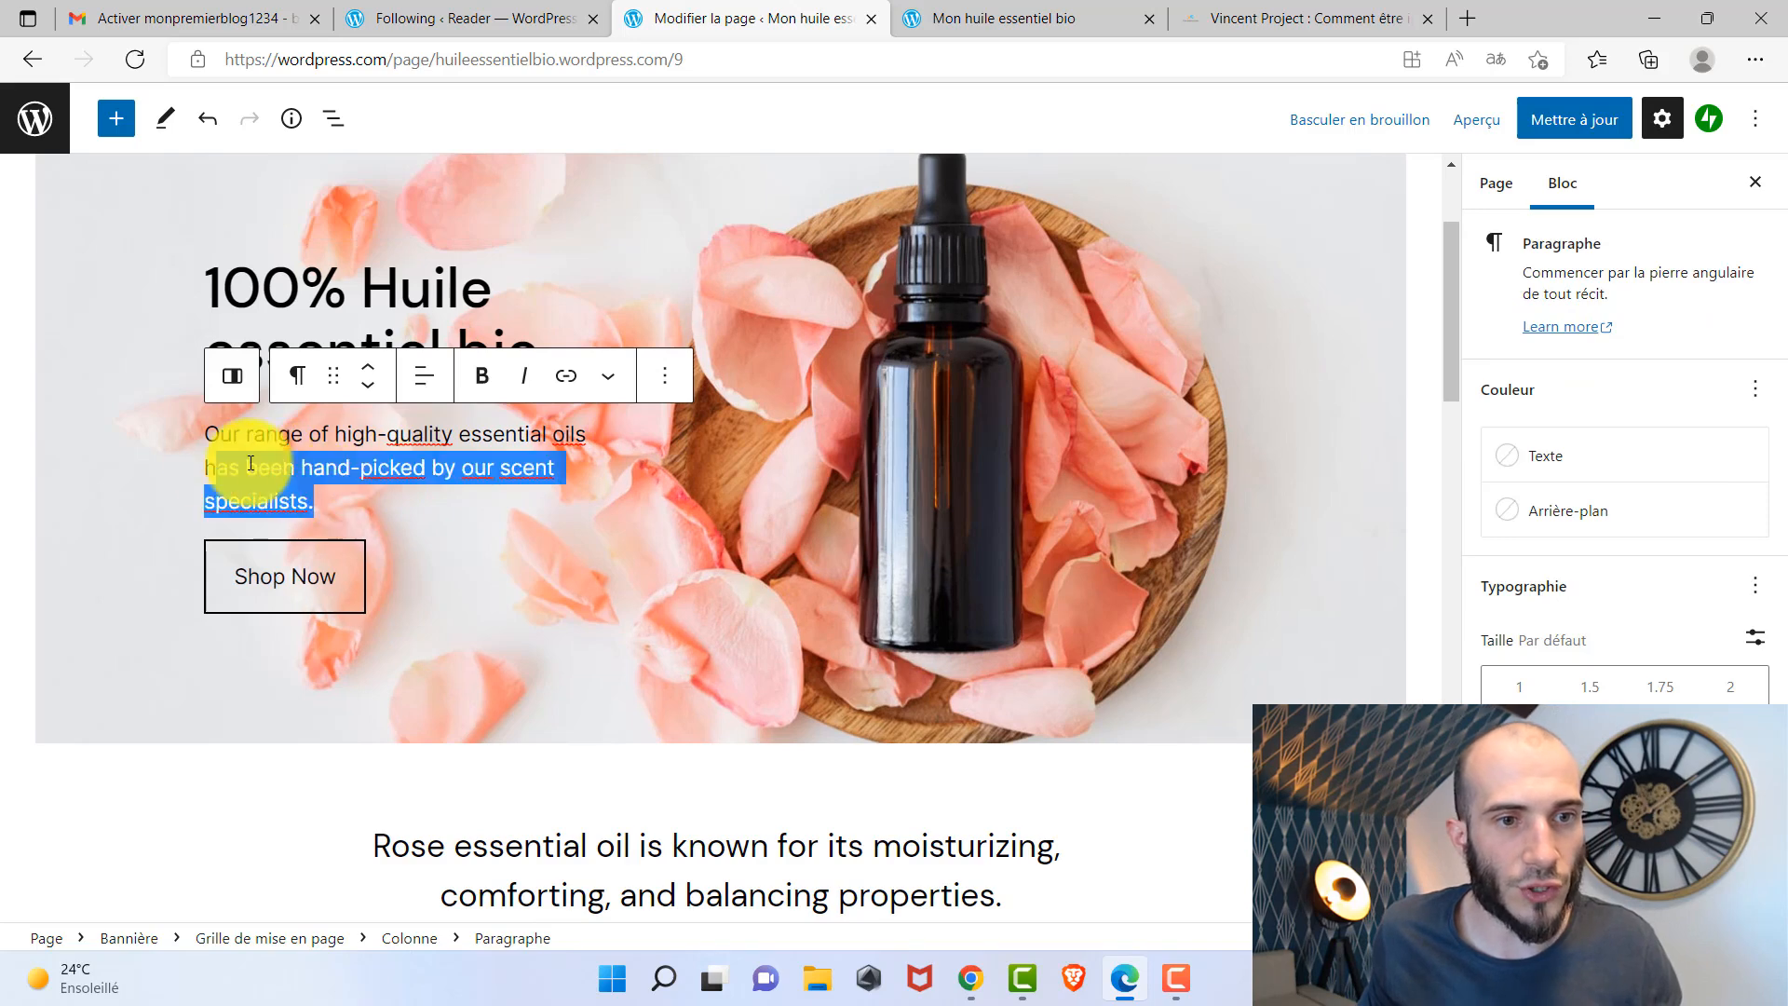
pyautogui.click(318, 577)
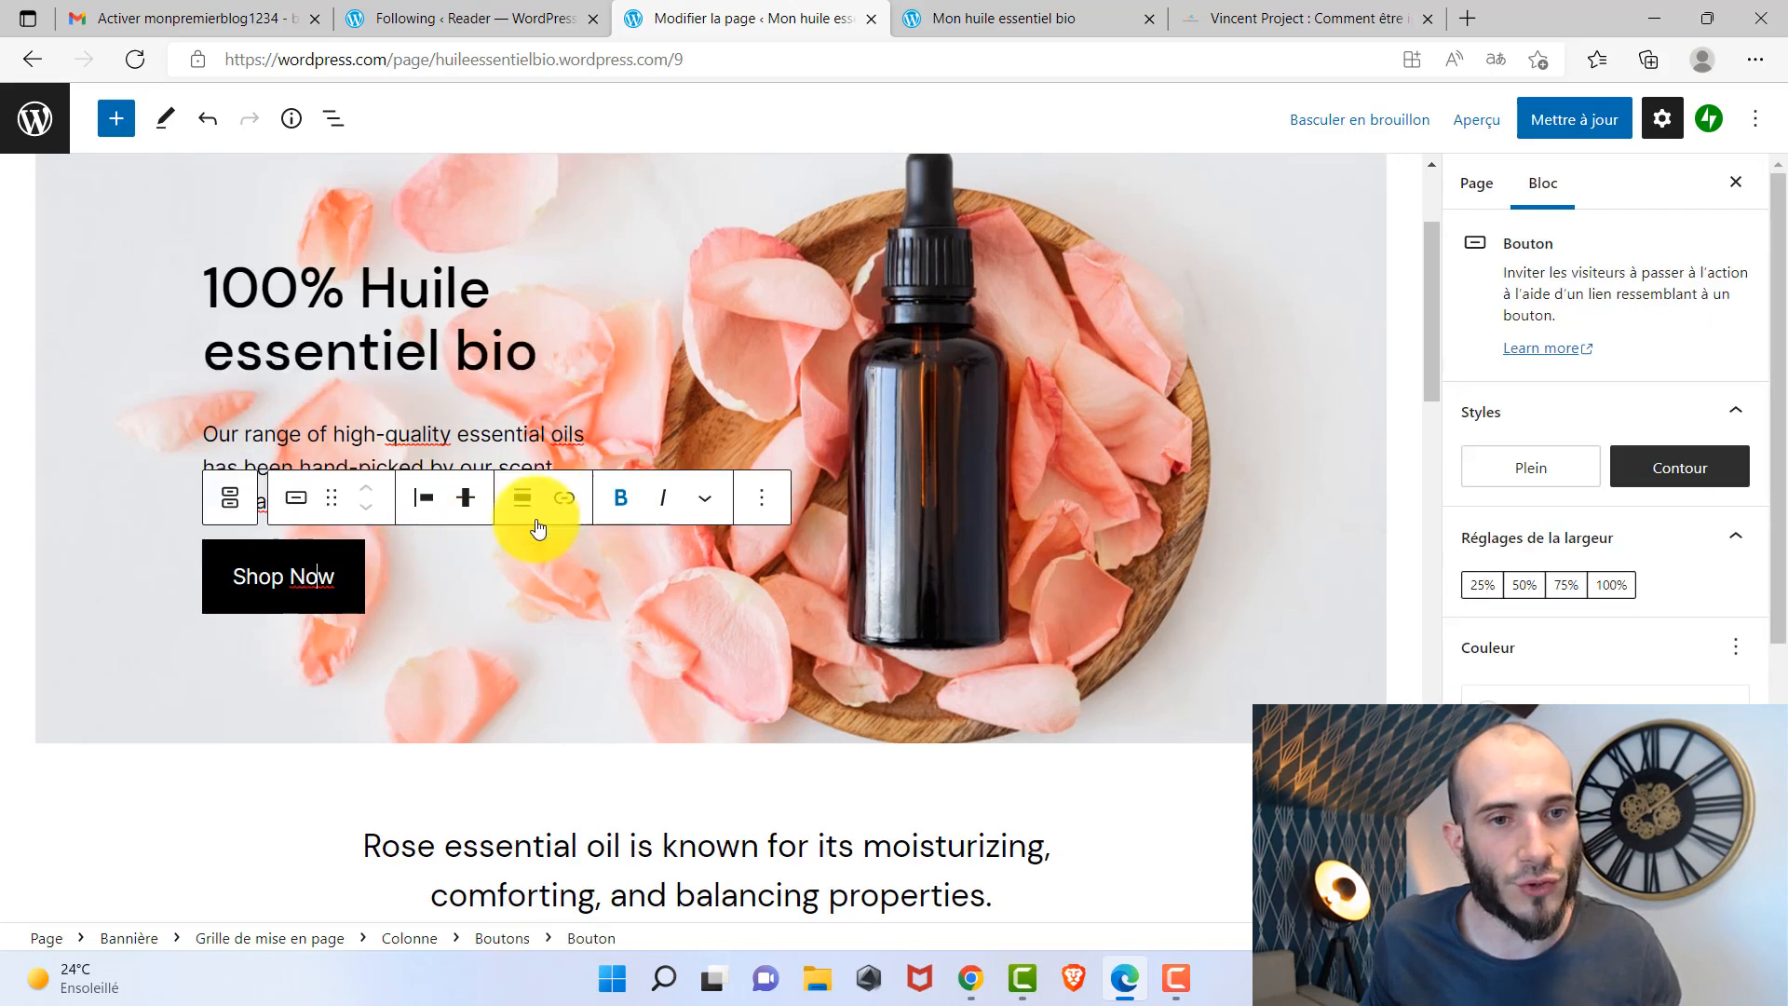
pyautogui.click(565, 498)
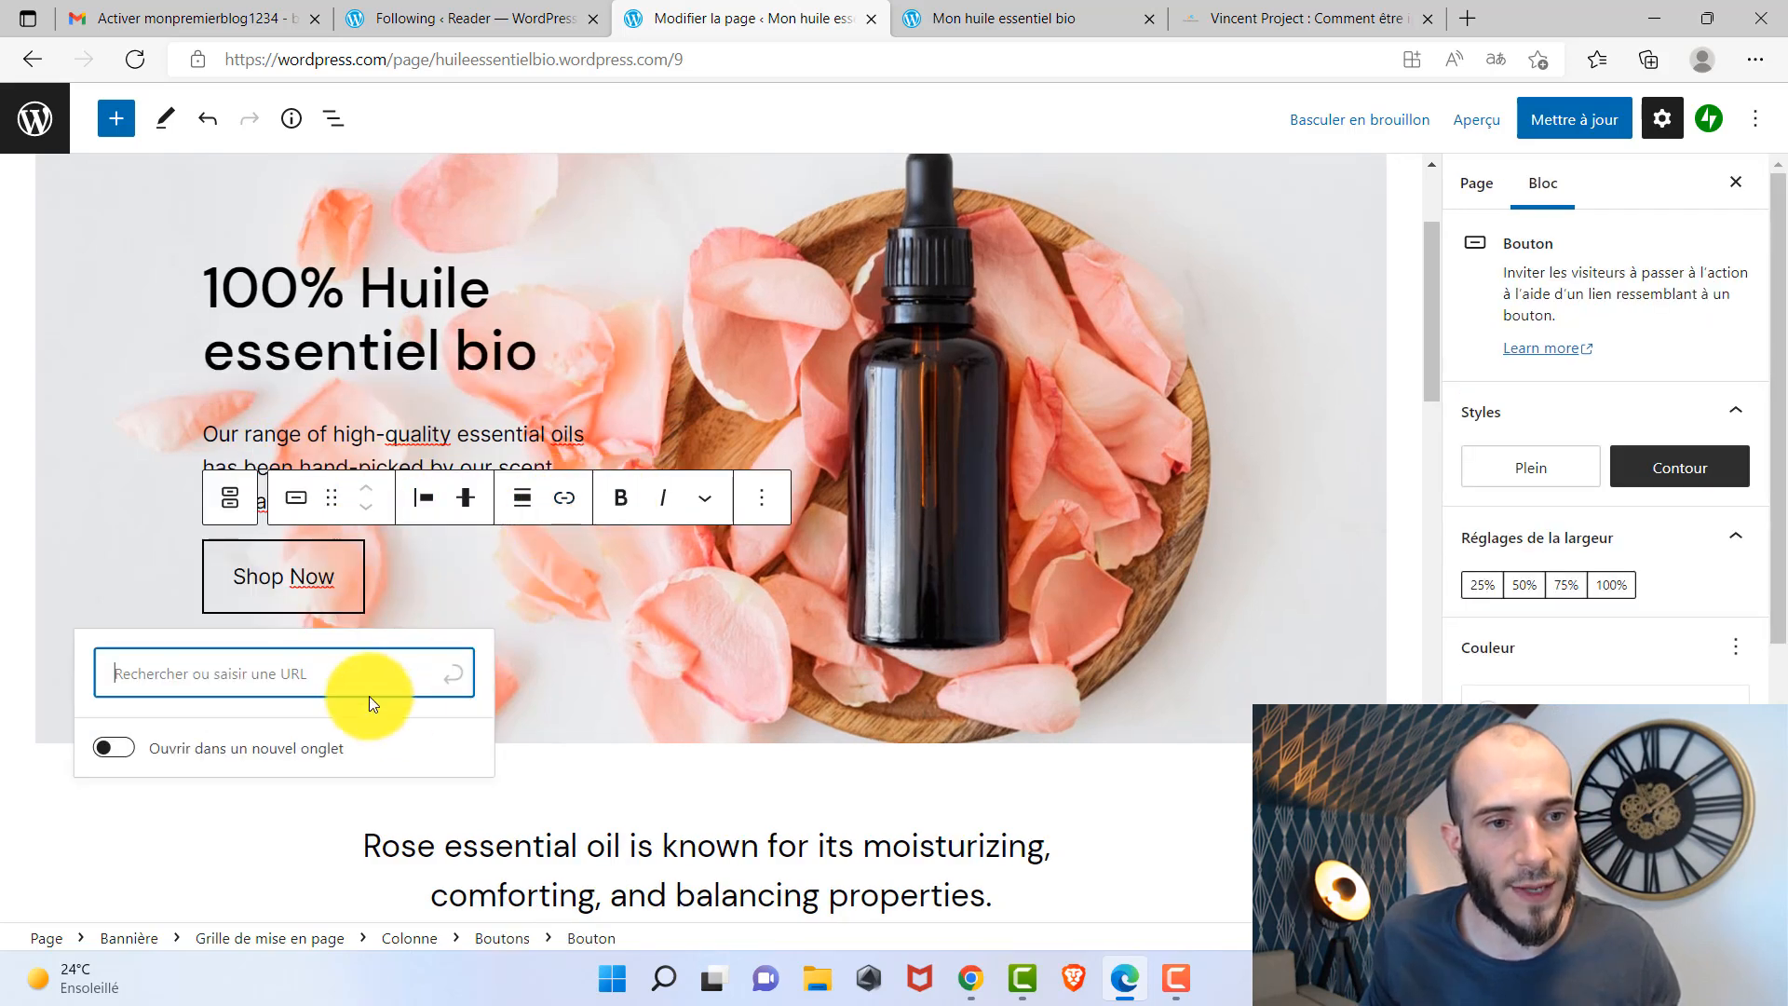
pyautogui.click(651, 647)
# Browse the library of insertable blocks, from text and multimedia to comments and embeds, and close it without adding any.
pyautogui.click(115, 119)
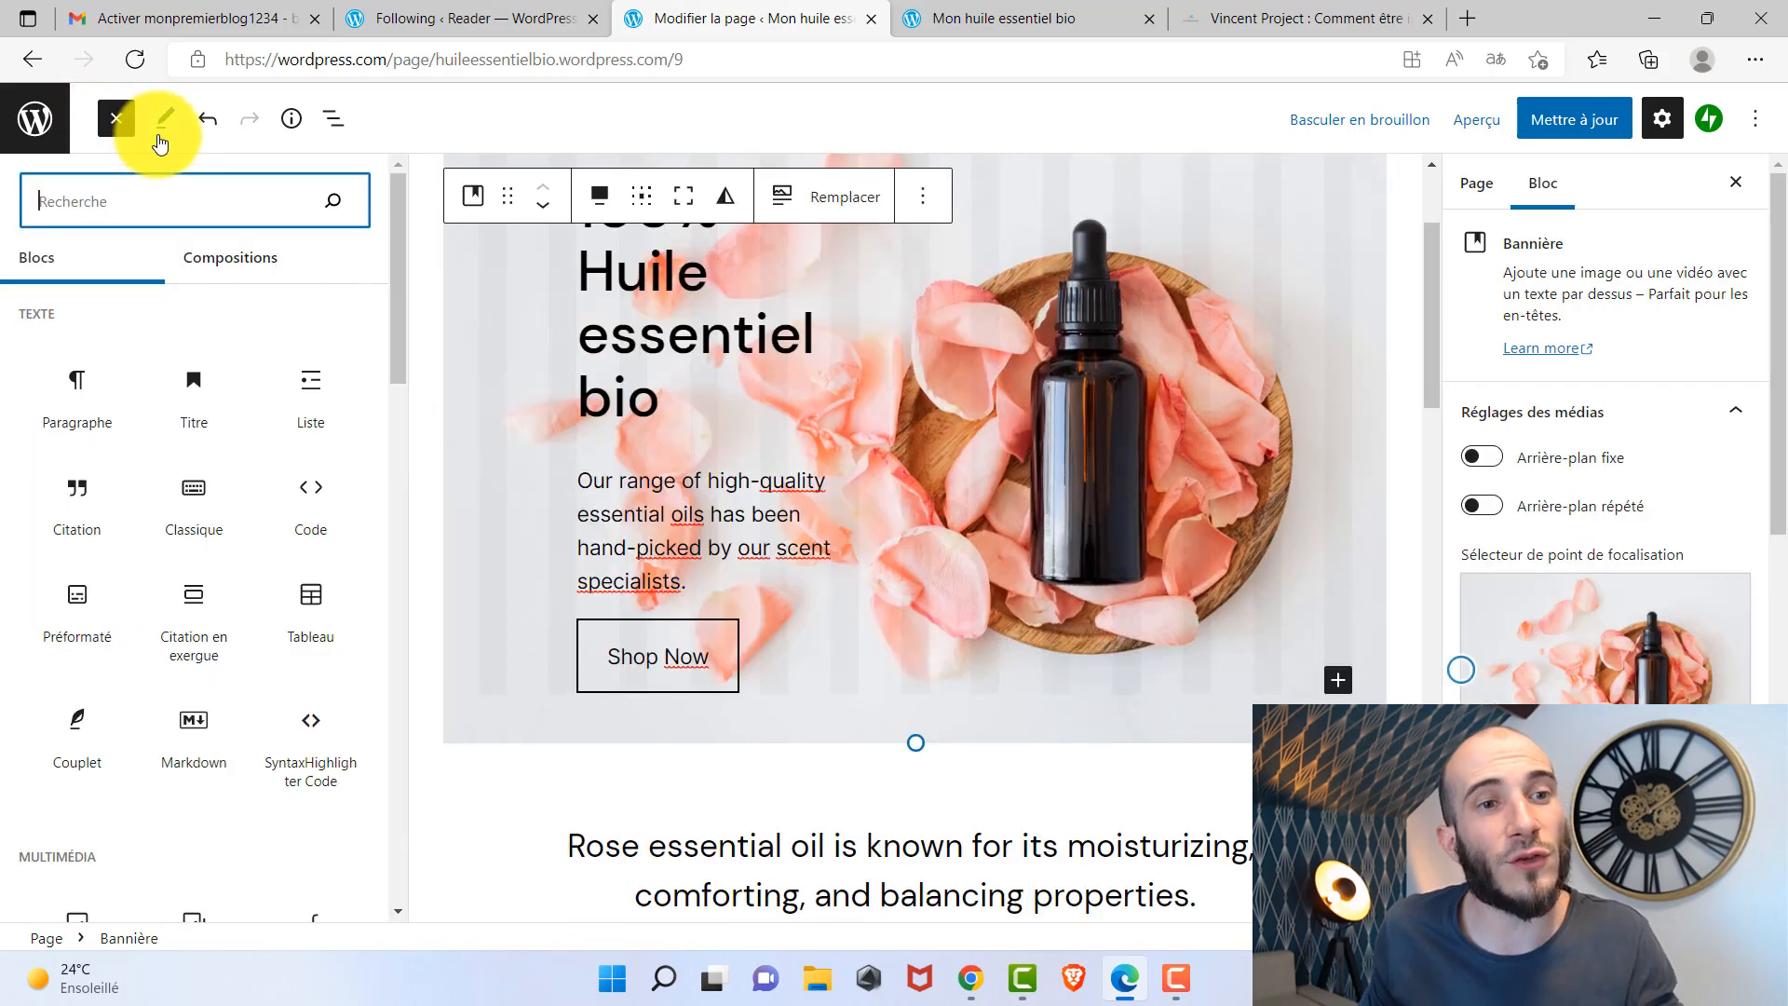
pyautogui.scroll(-5, 266, 473)
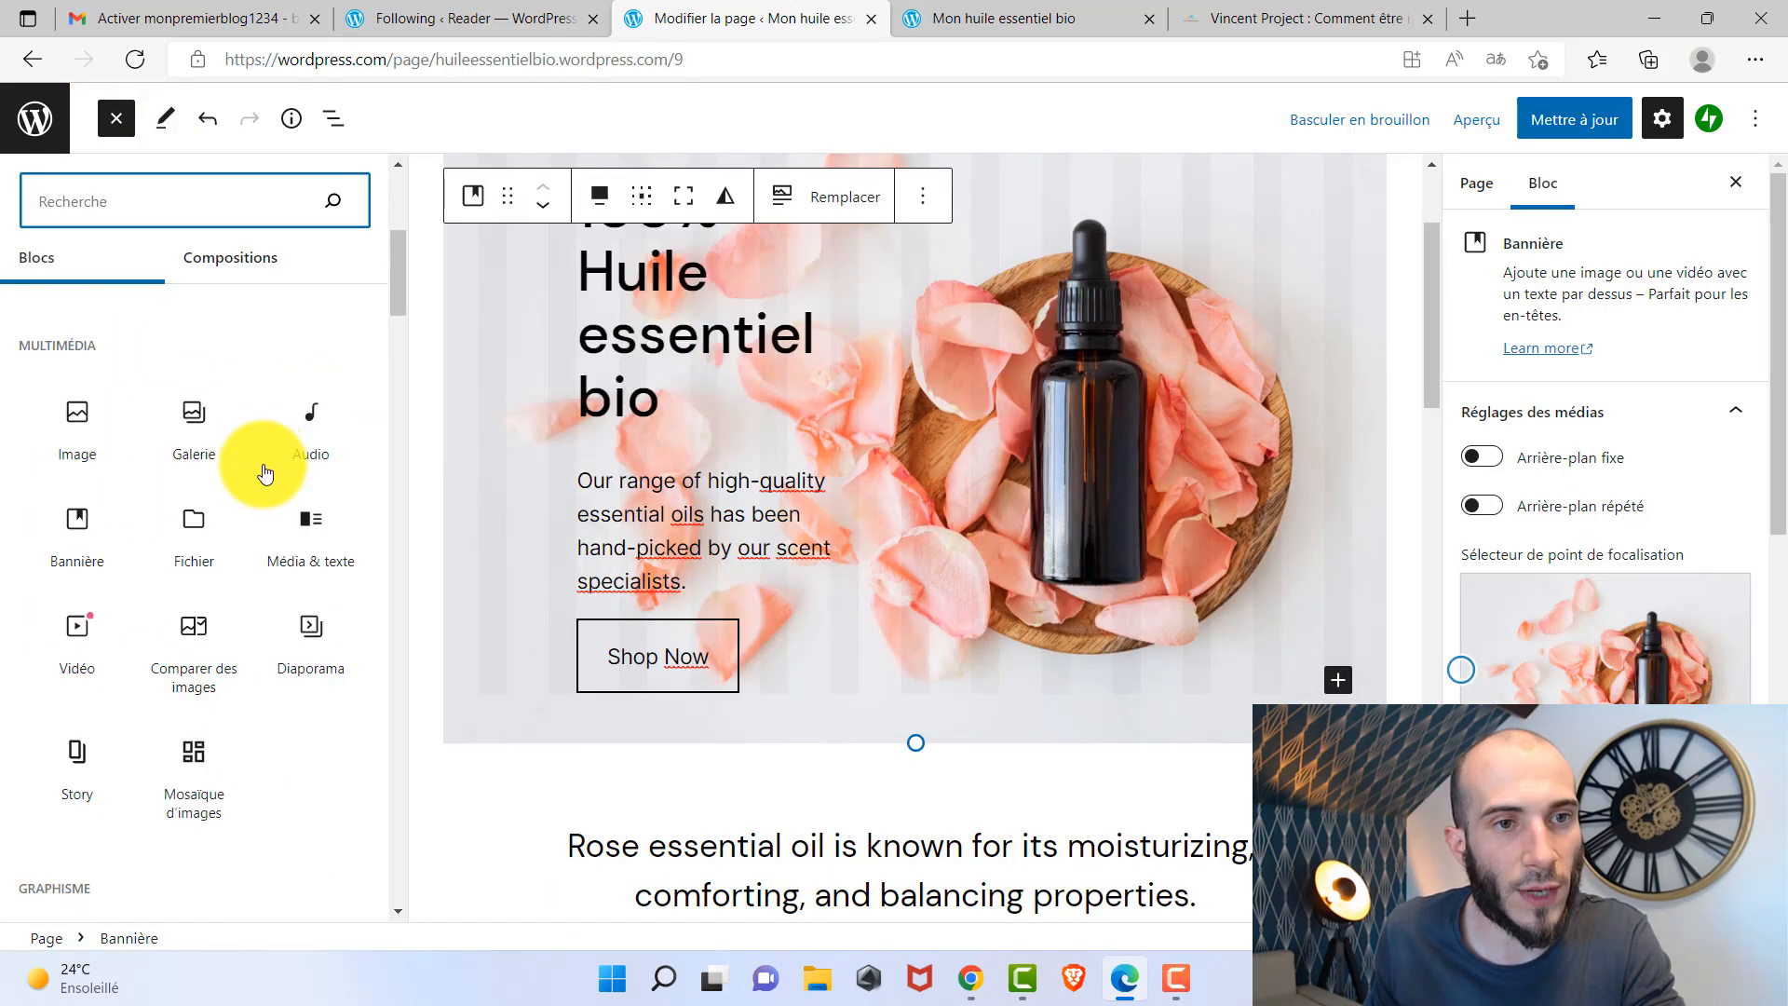
pyautogui.scroll(-15, 265, 473)
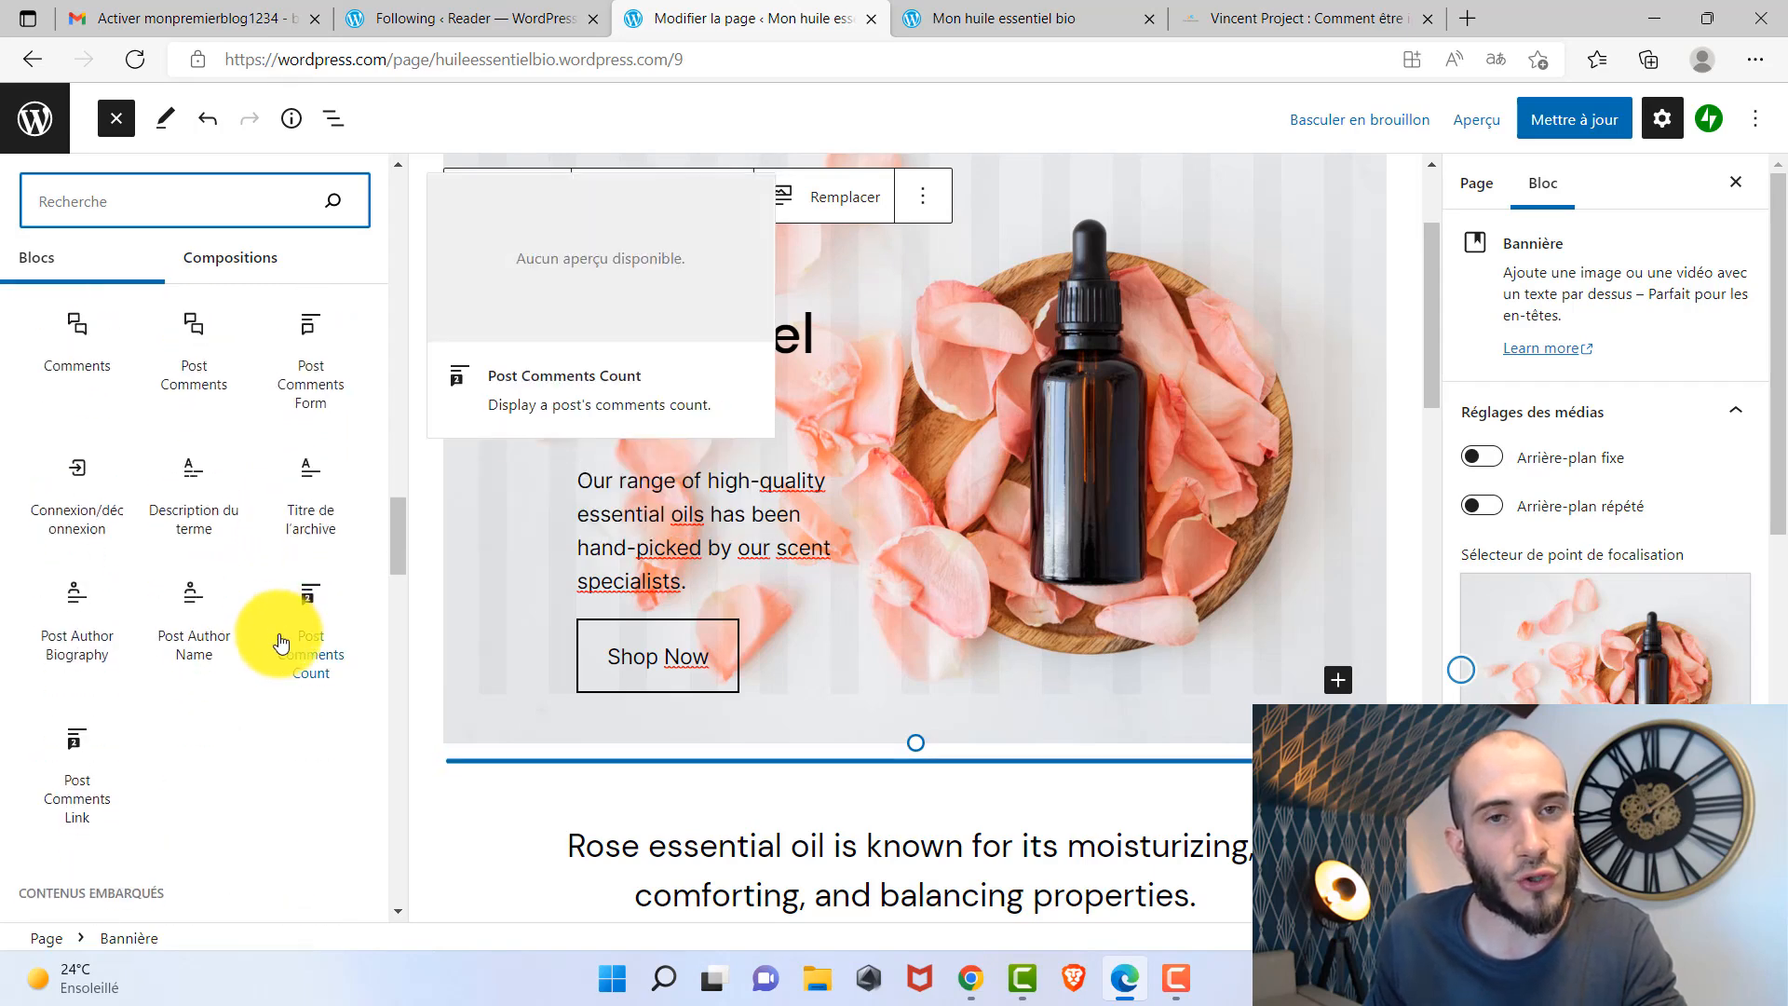
pyautogui.scroll(-8, 279, 641)
pyautogui.scroll(13, 280, 639)
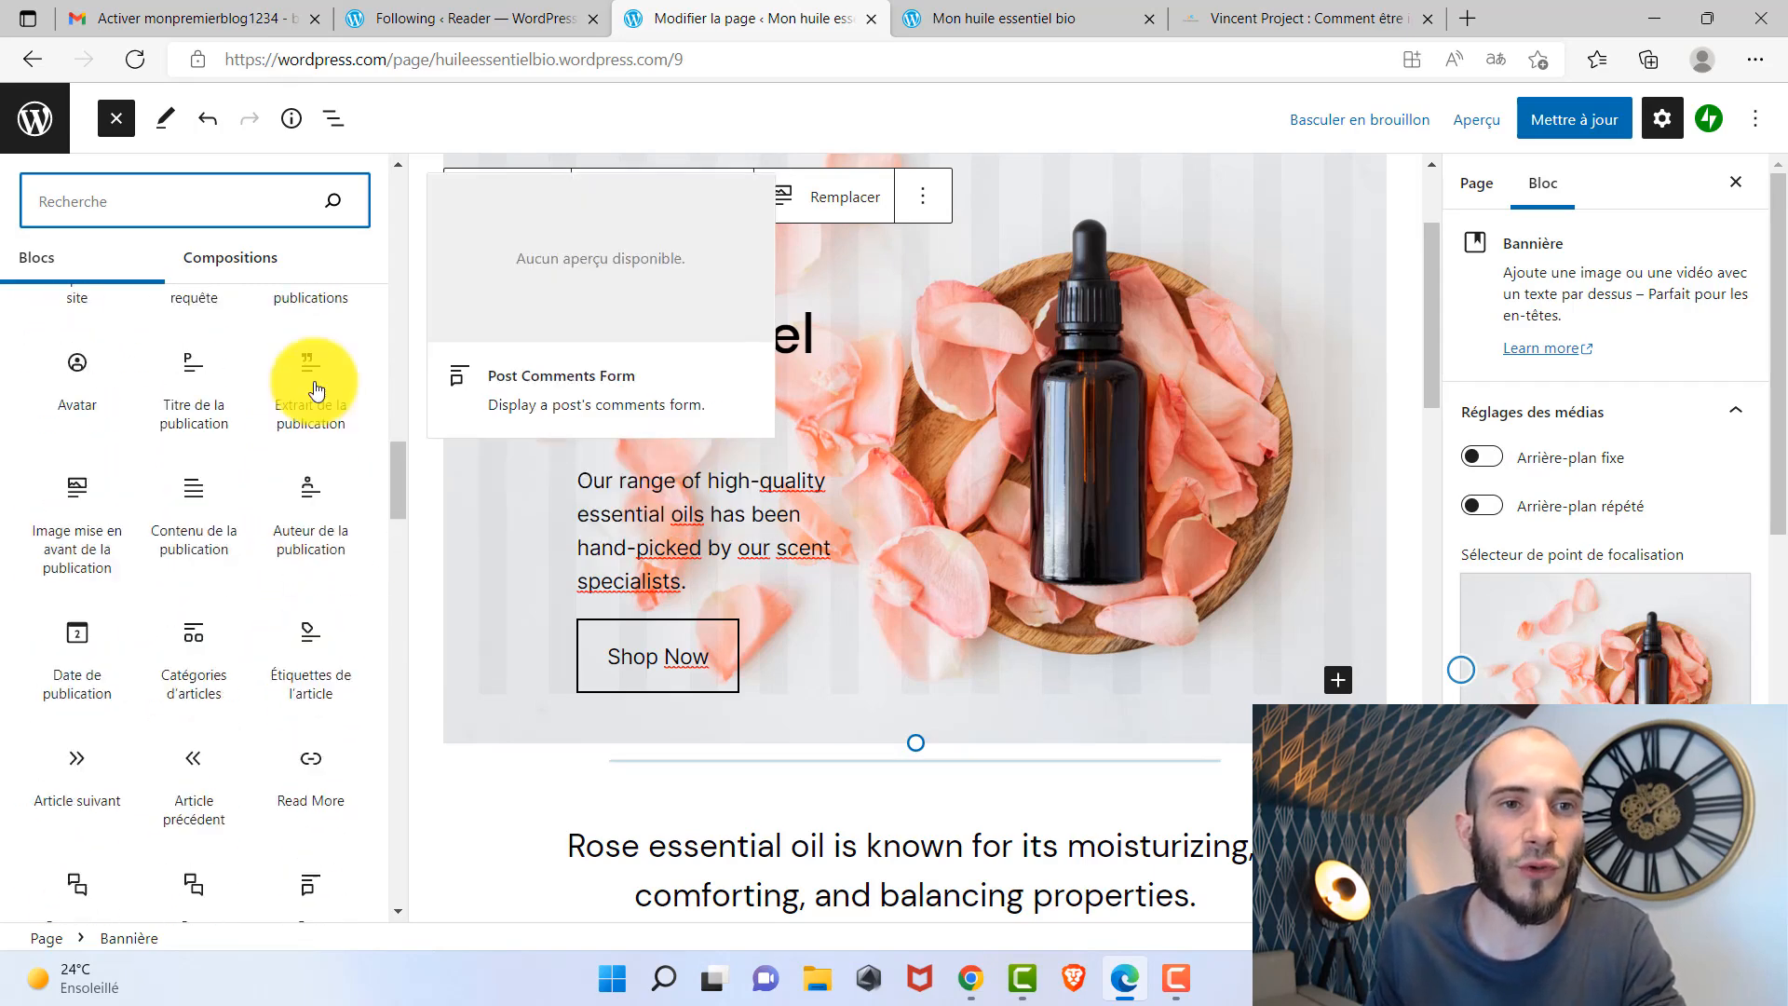
pyautogui.scroll(5, 317, 389)
pyautogui.click(117, 119)
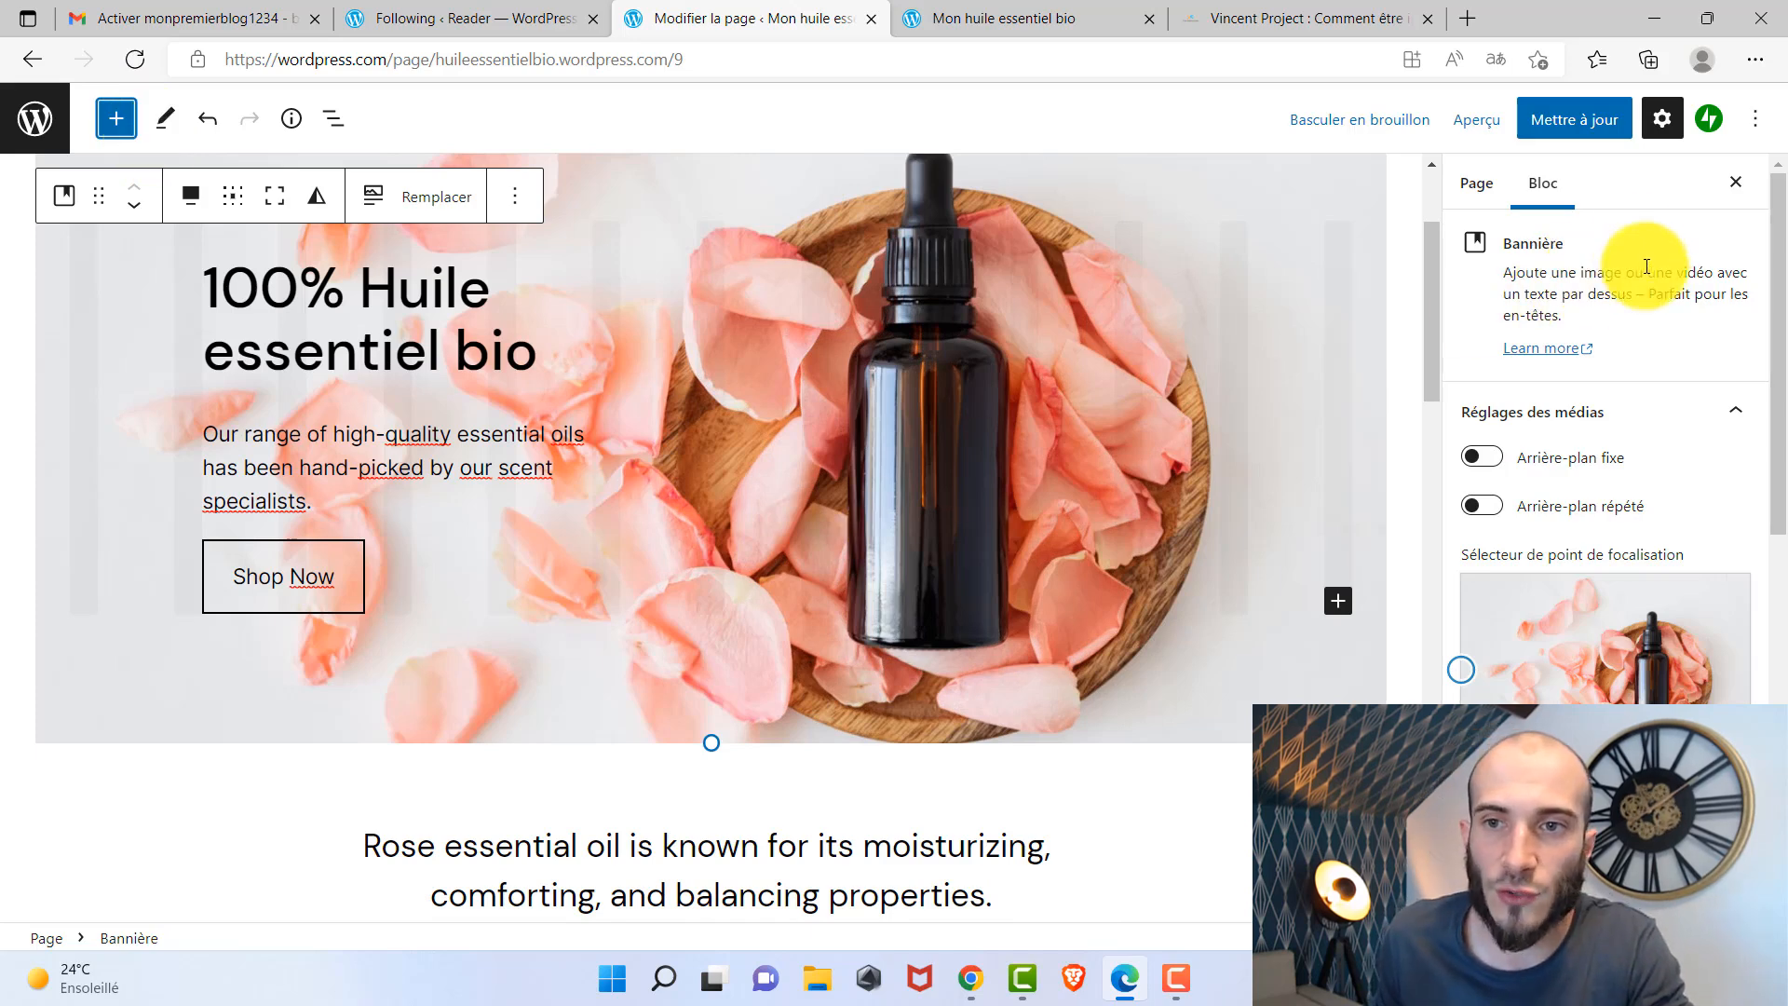
# Examine the banner block's media, alt text, overlay opacity and dimension settings, and look over the rest of the Home page.
pyautogui.scroll(-7, 1639, 345)
pyautogui.scroll(7, 1634, 419)
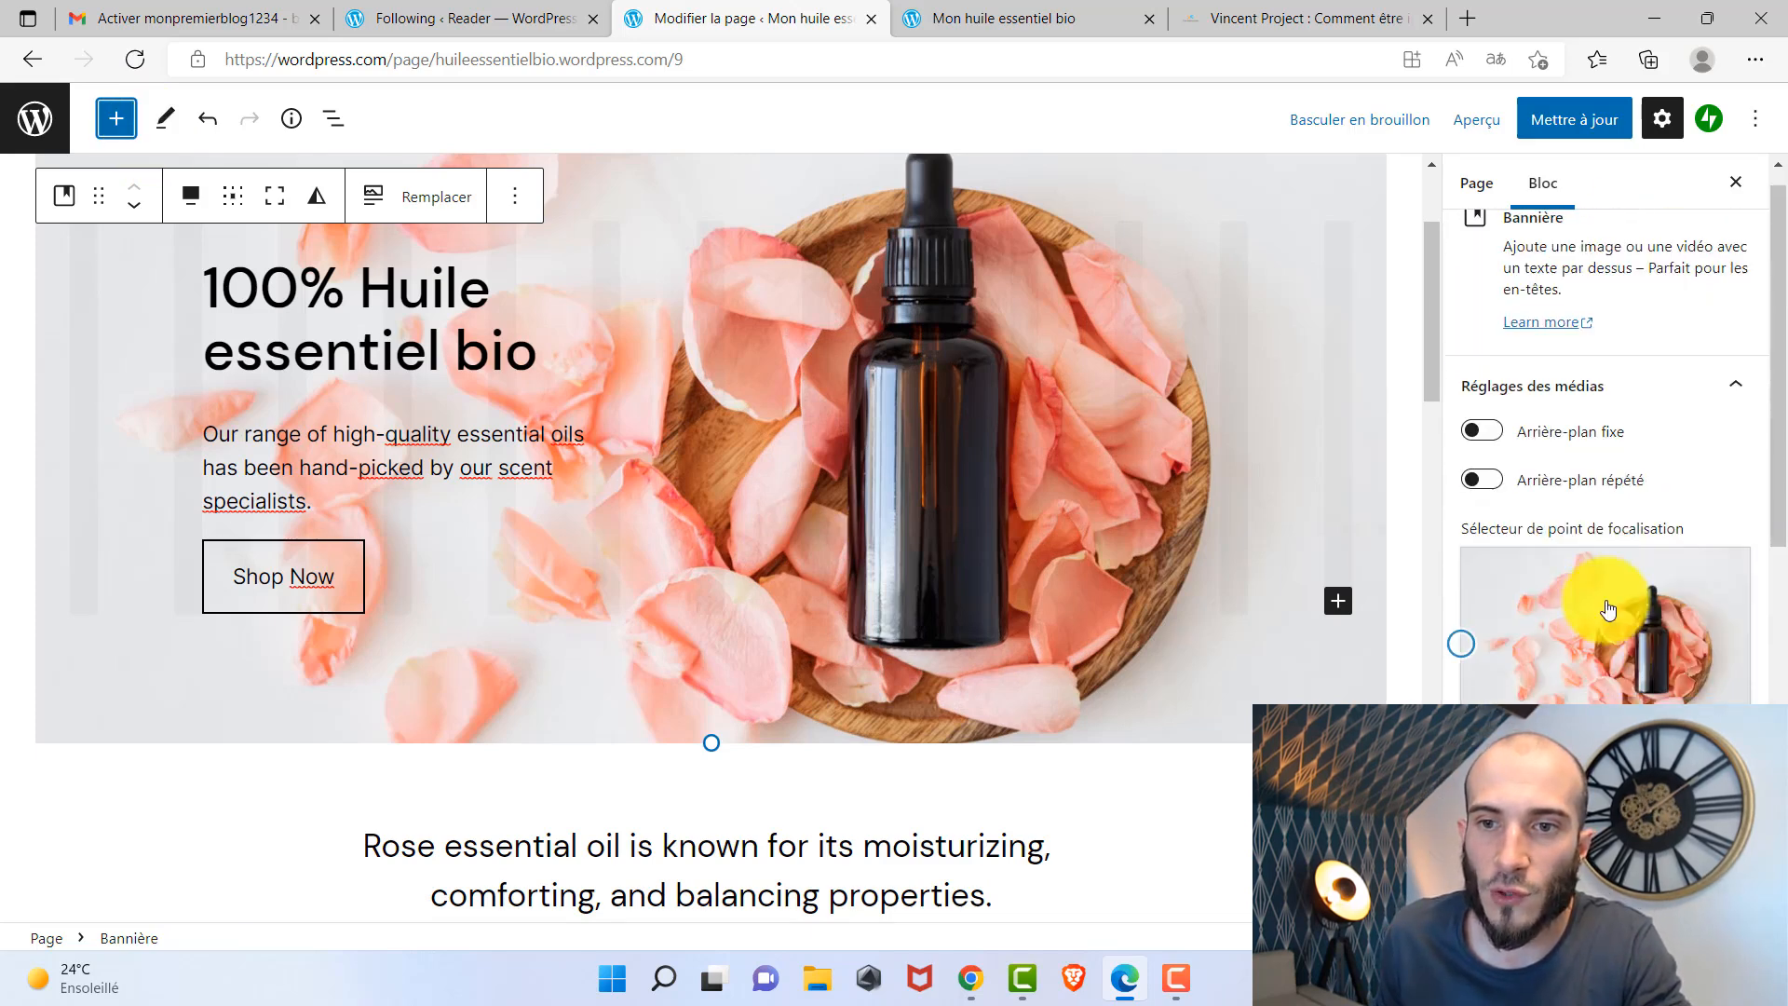
pyautogui.click(1118, 287)
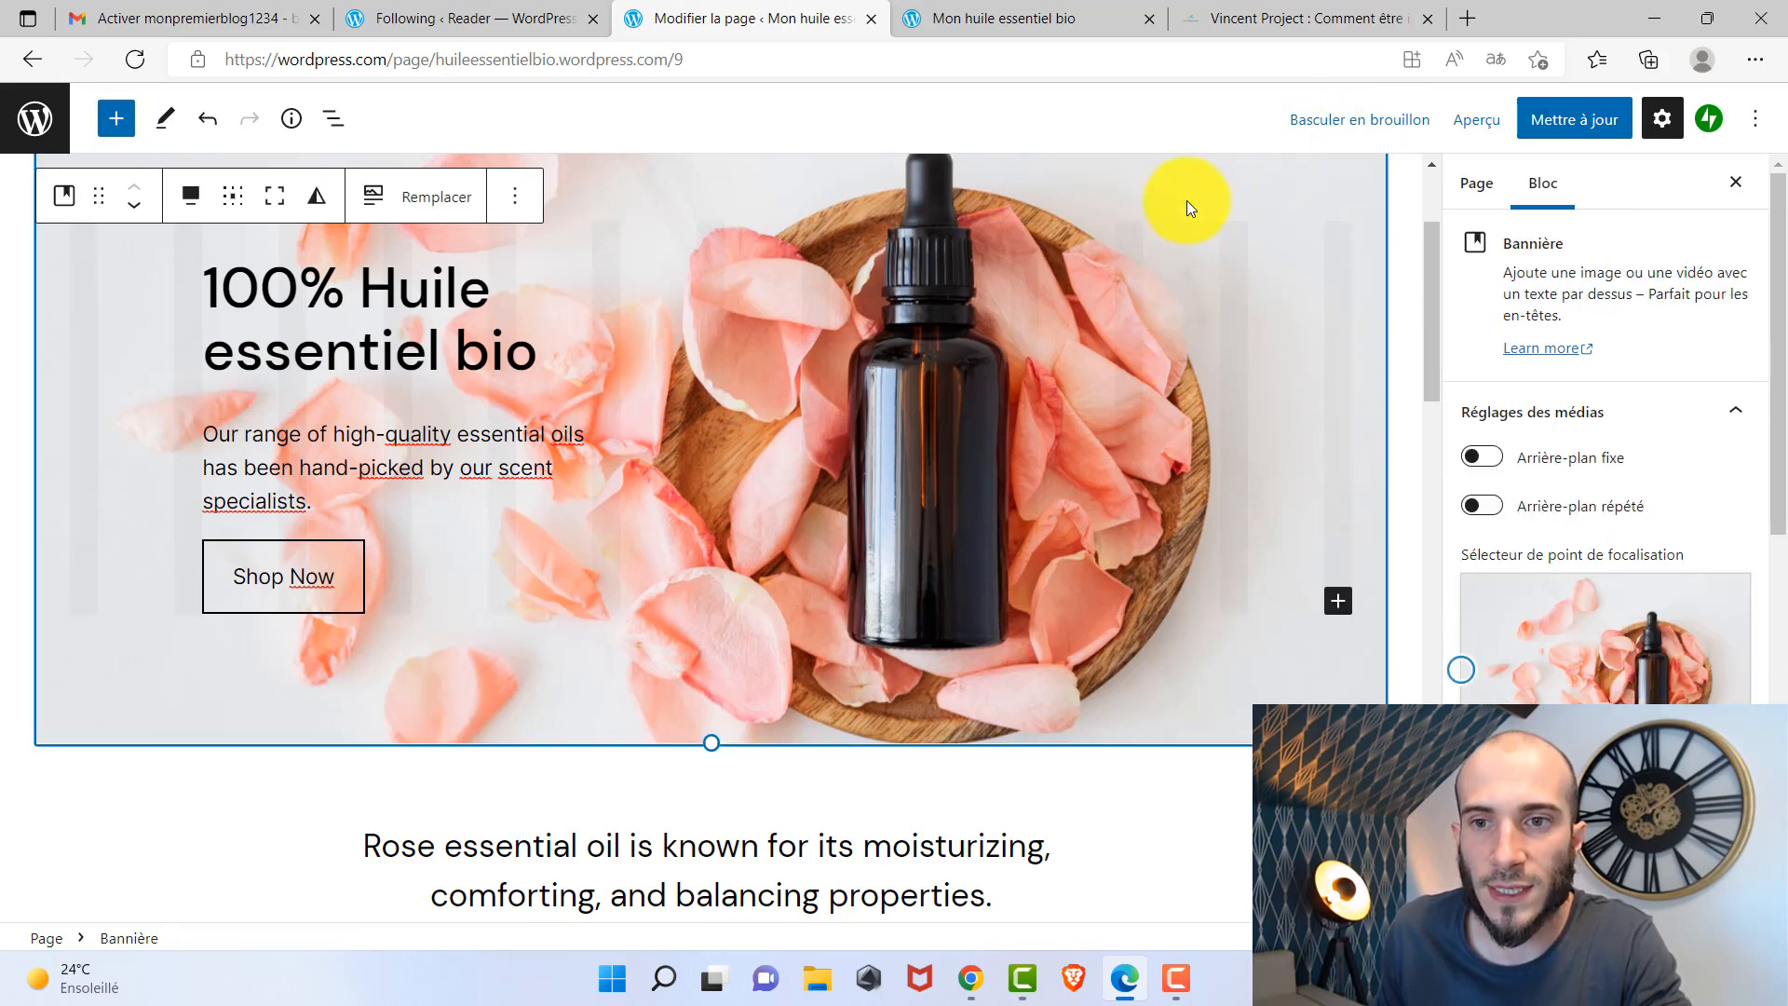
pyautogui.scroll(-3, 1605, 401)
pyautogui.scroll(3, 1598, 471)
pyautogui.scroll(-6, 1590, 534)
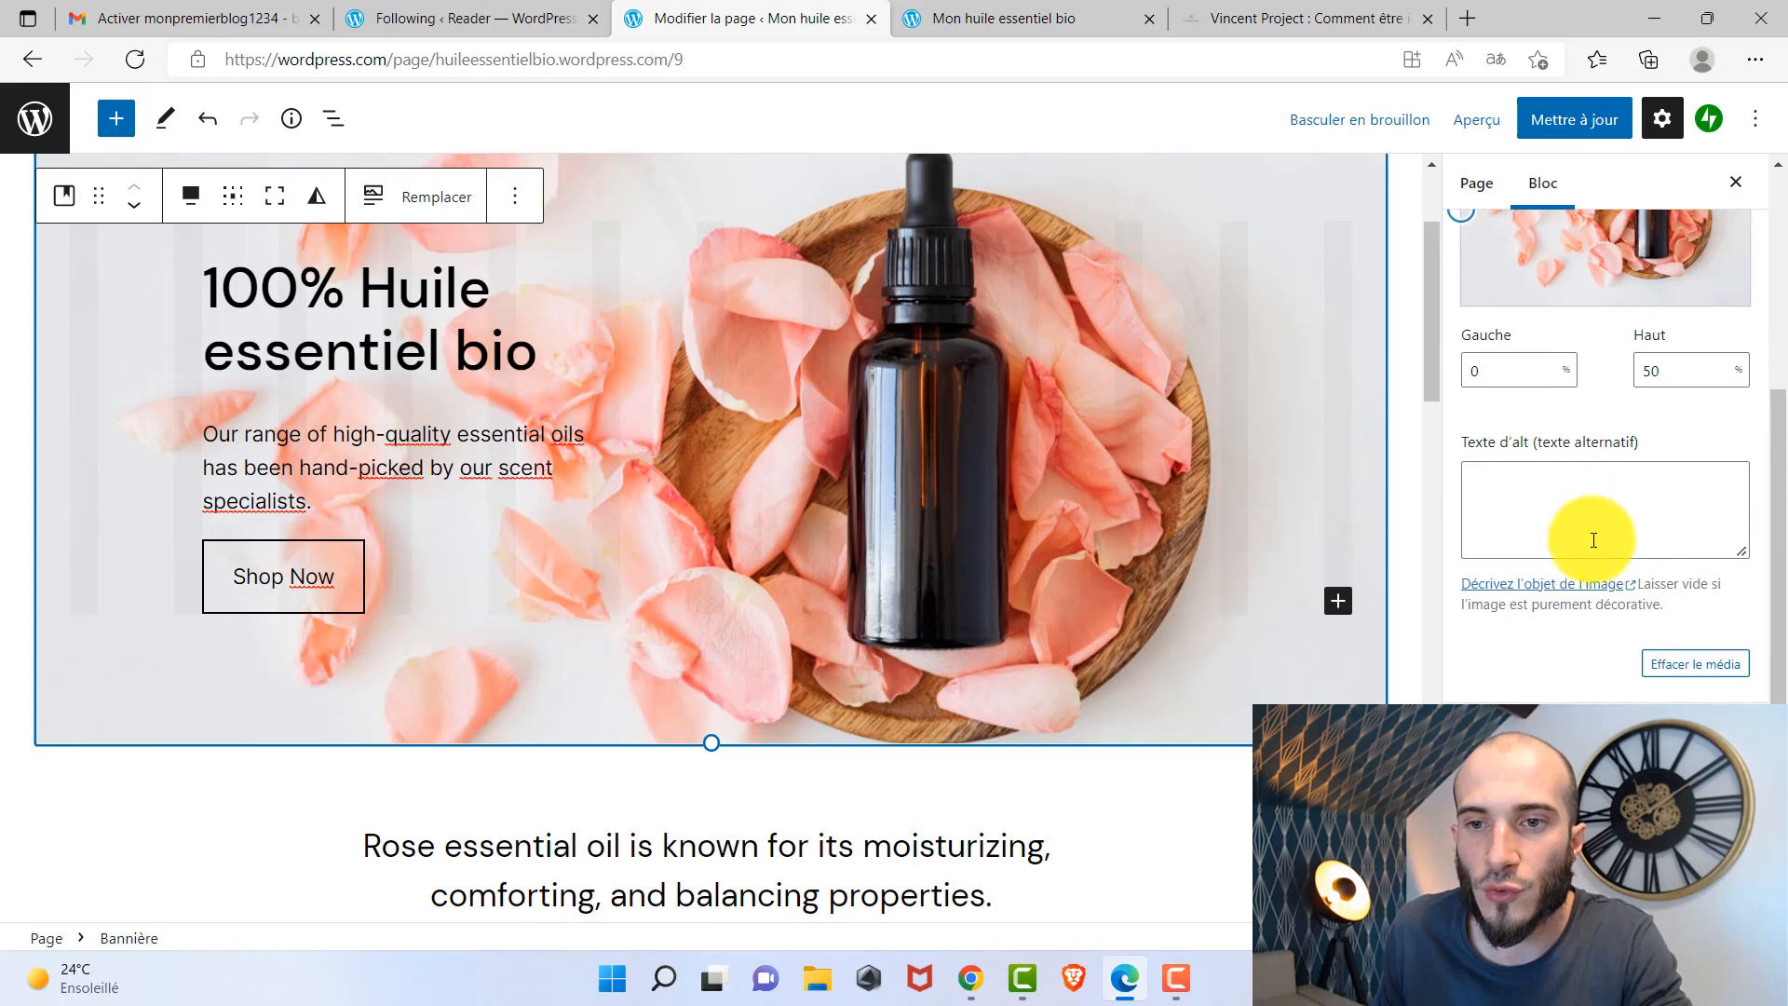
pyautogui.scroll(-3, 1590, 533)
pyautogui.moveTo(1464, 570)
pyautogui.mouseDown()
pyautogui.moveTo(1565, 570)
pyautogui.moveTo(1459, 569)
pyautogui.mouseUp()
pyautogui.scroll(-2, 726, 514)
pyautogui.scroll(-12, 724, 507)
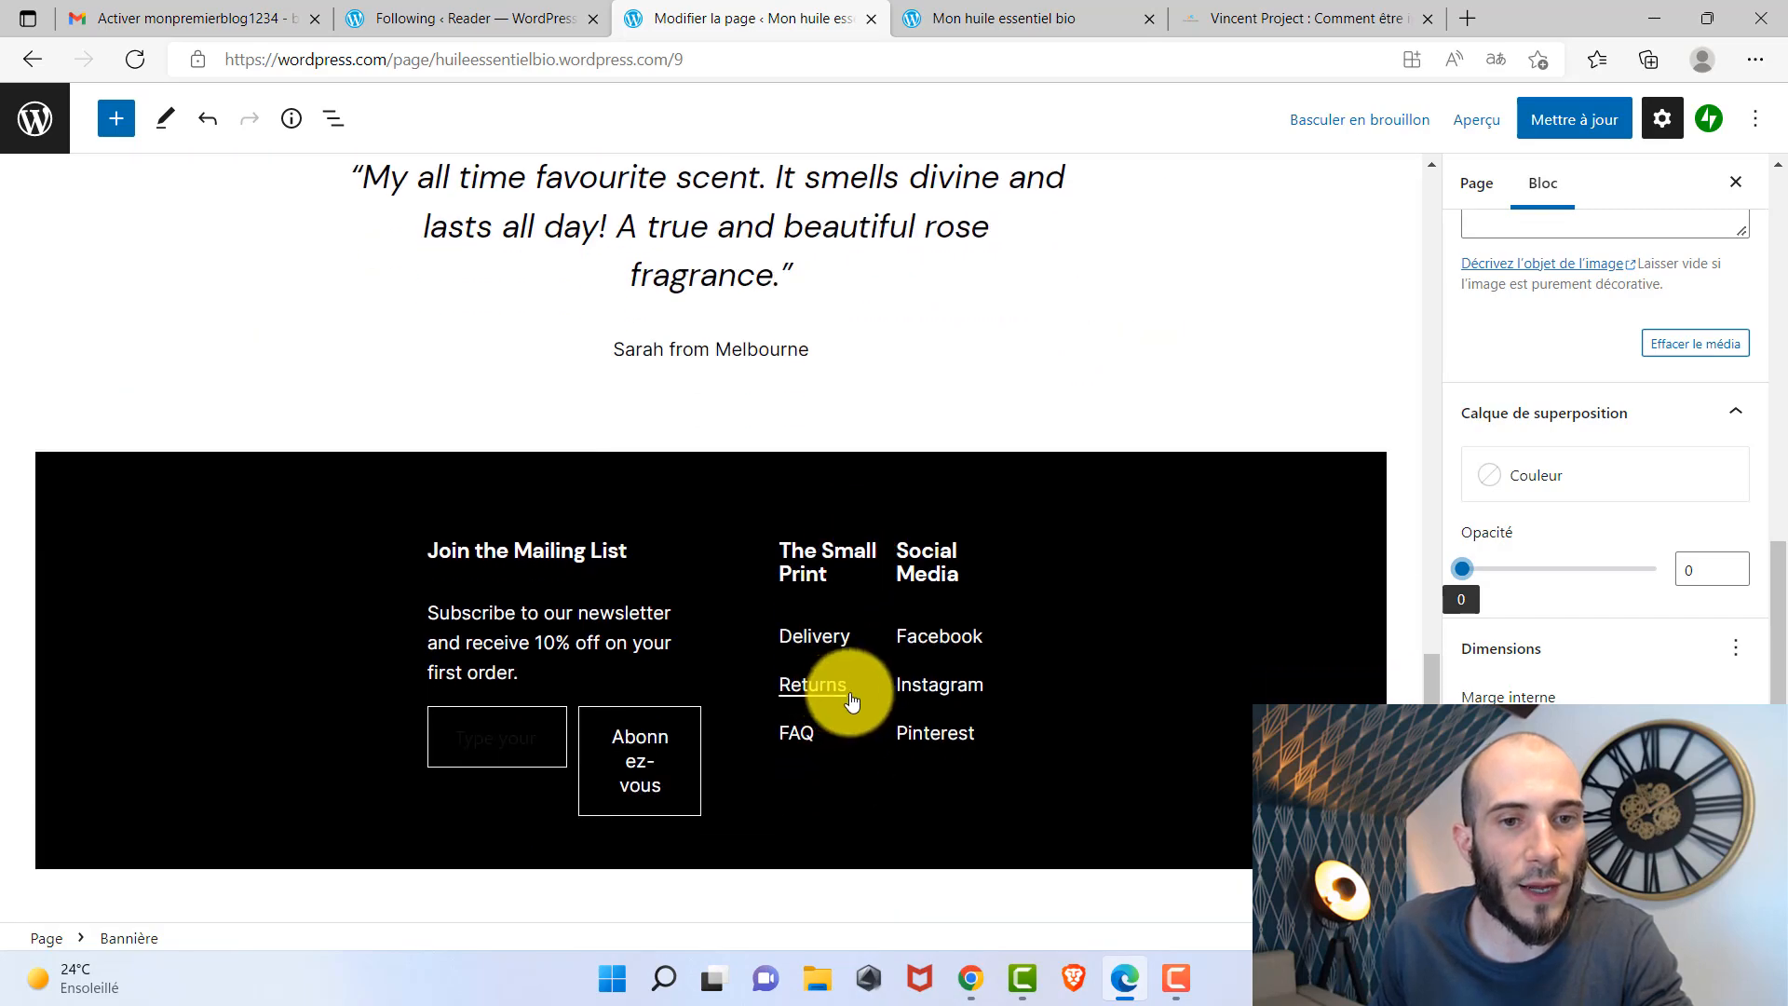
pyautogui.scroll(14, 845, 700)
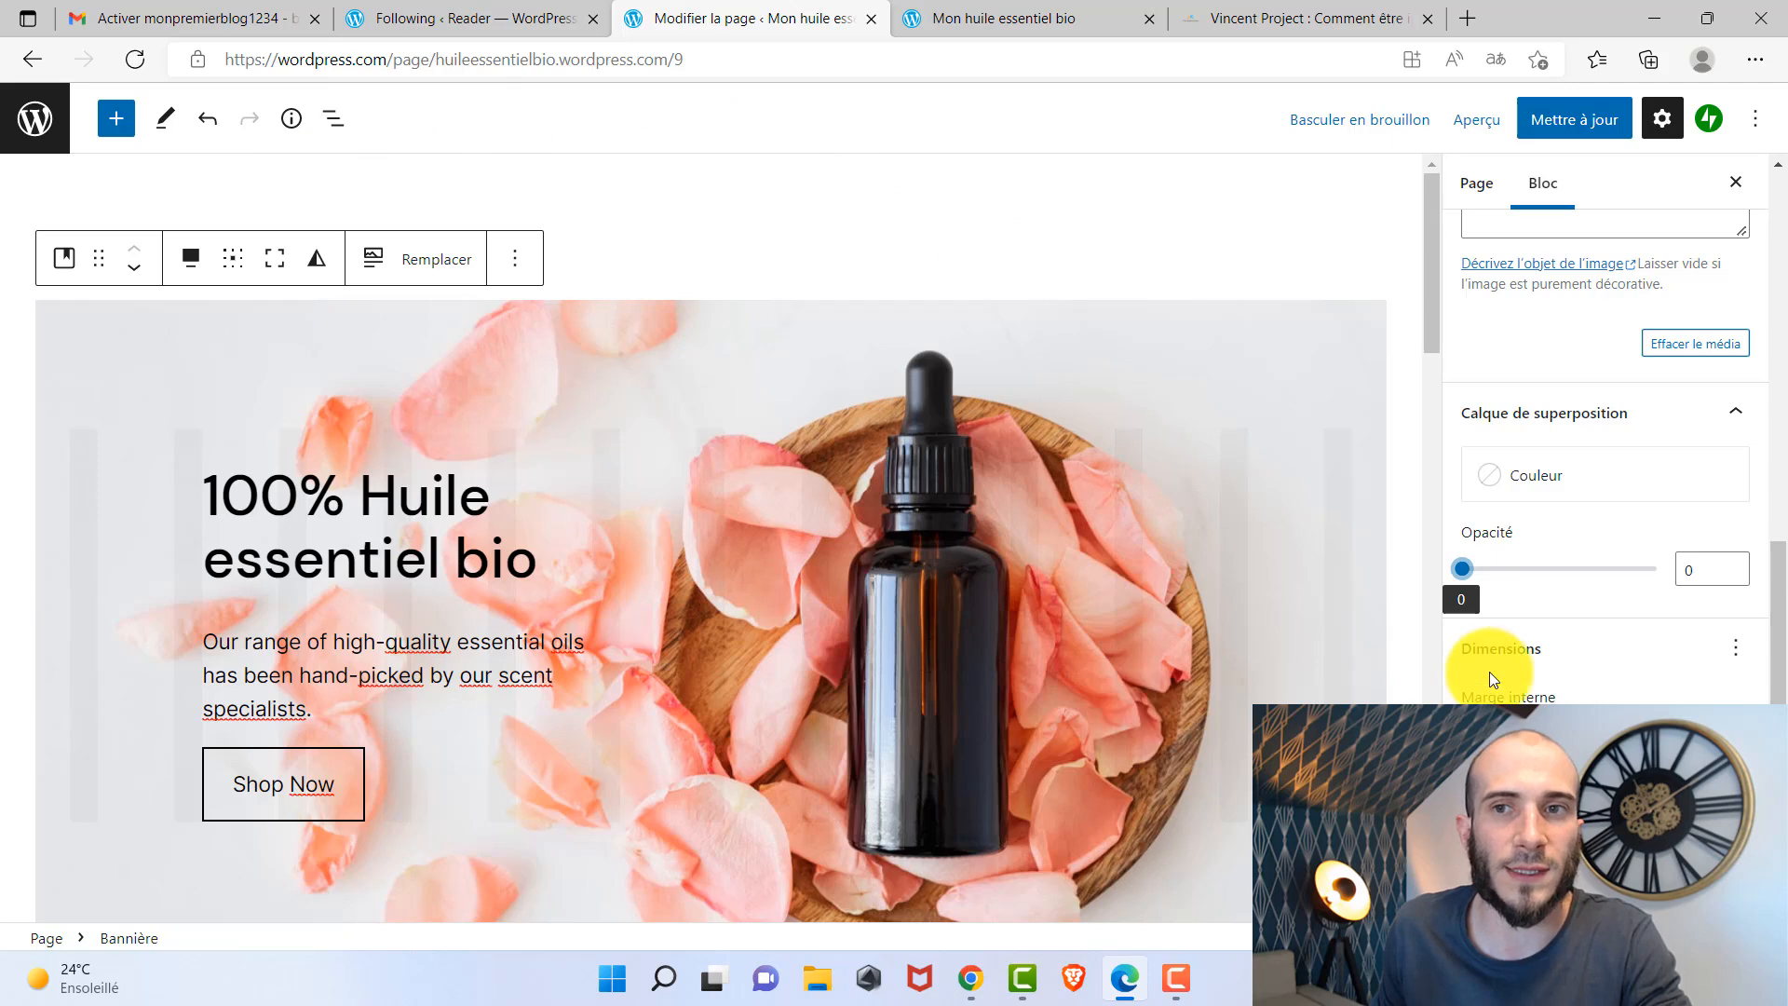
# Save the update to the Home page and return to the site's page list.
pyautogui.click(1583, 121)
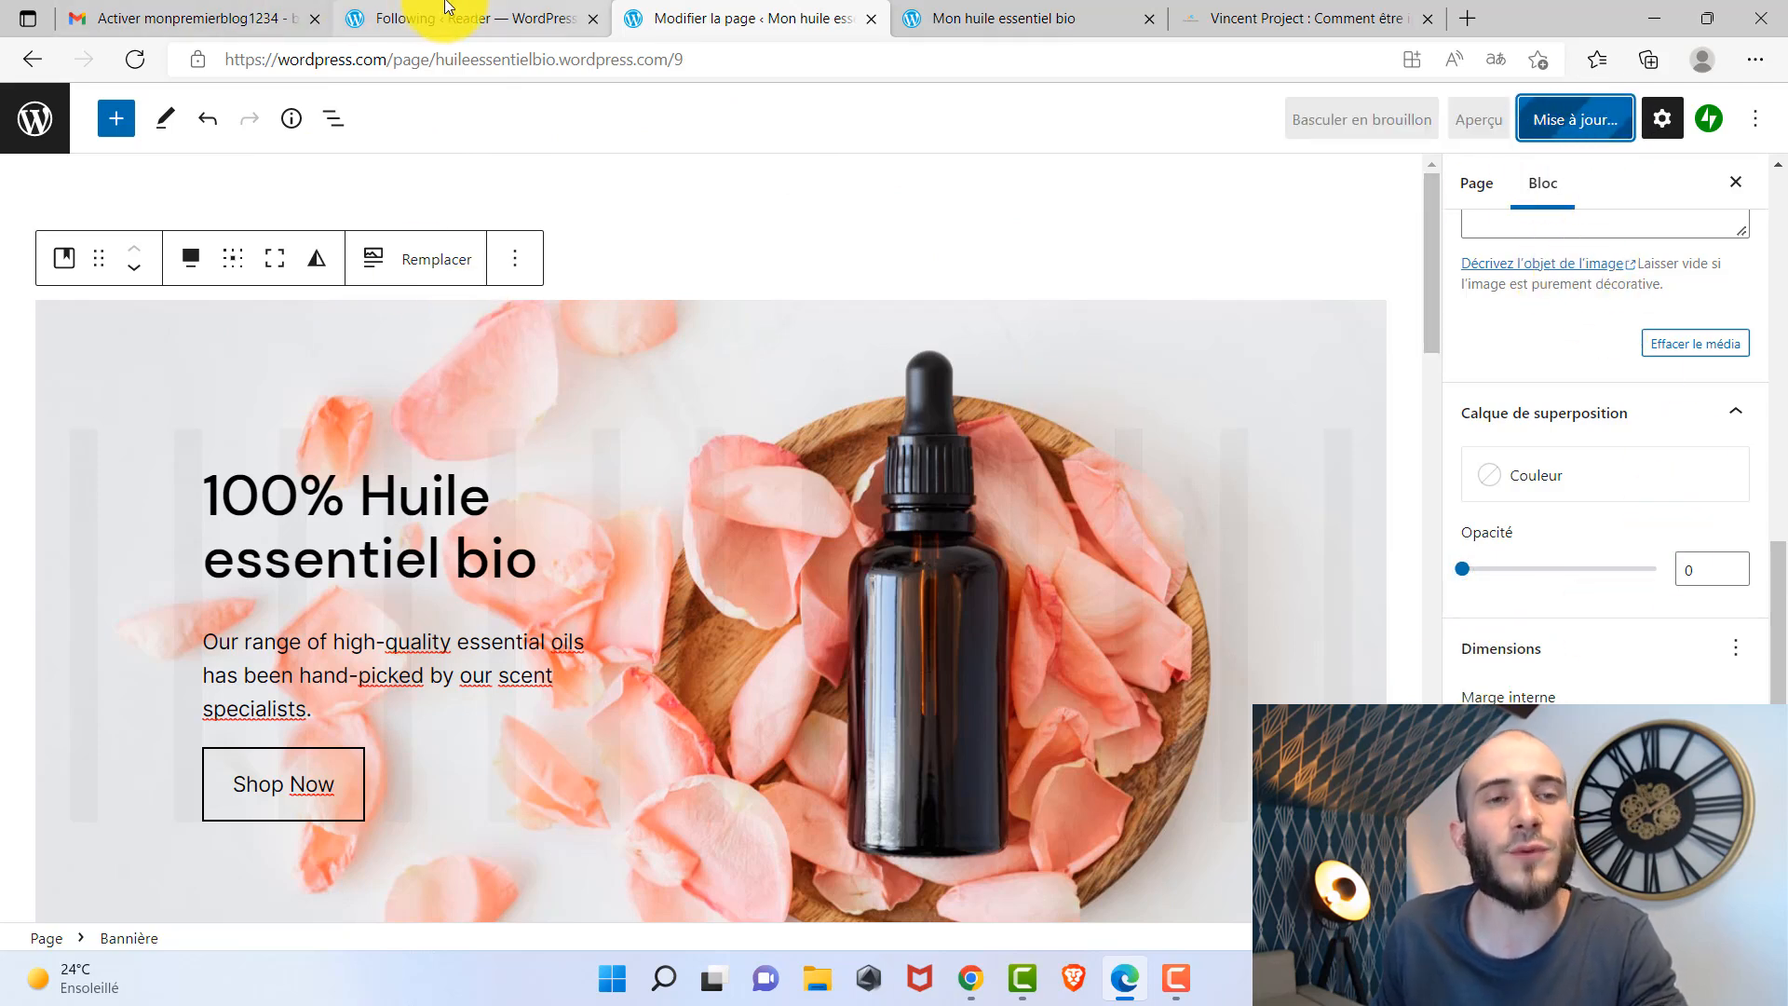
pyautogui.click(523, 11)
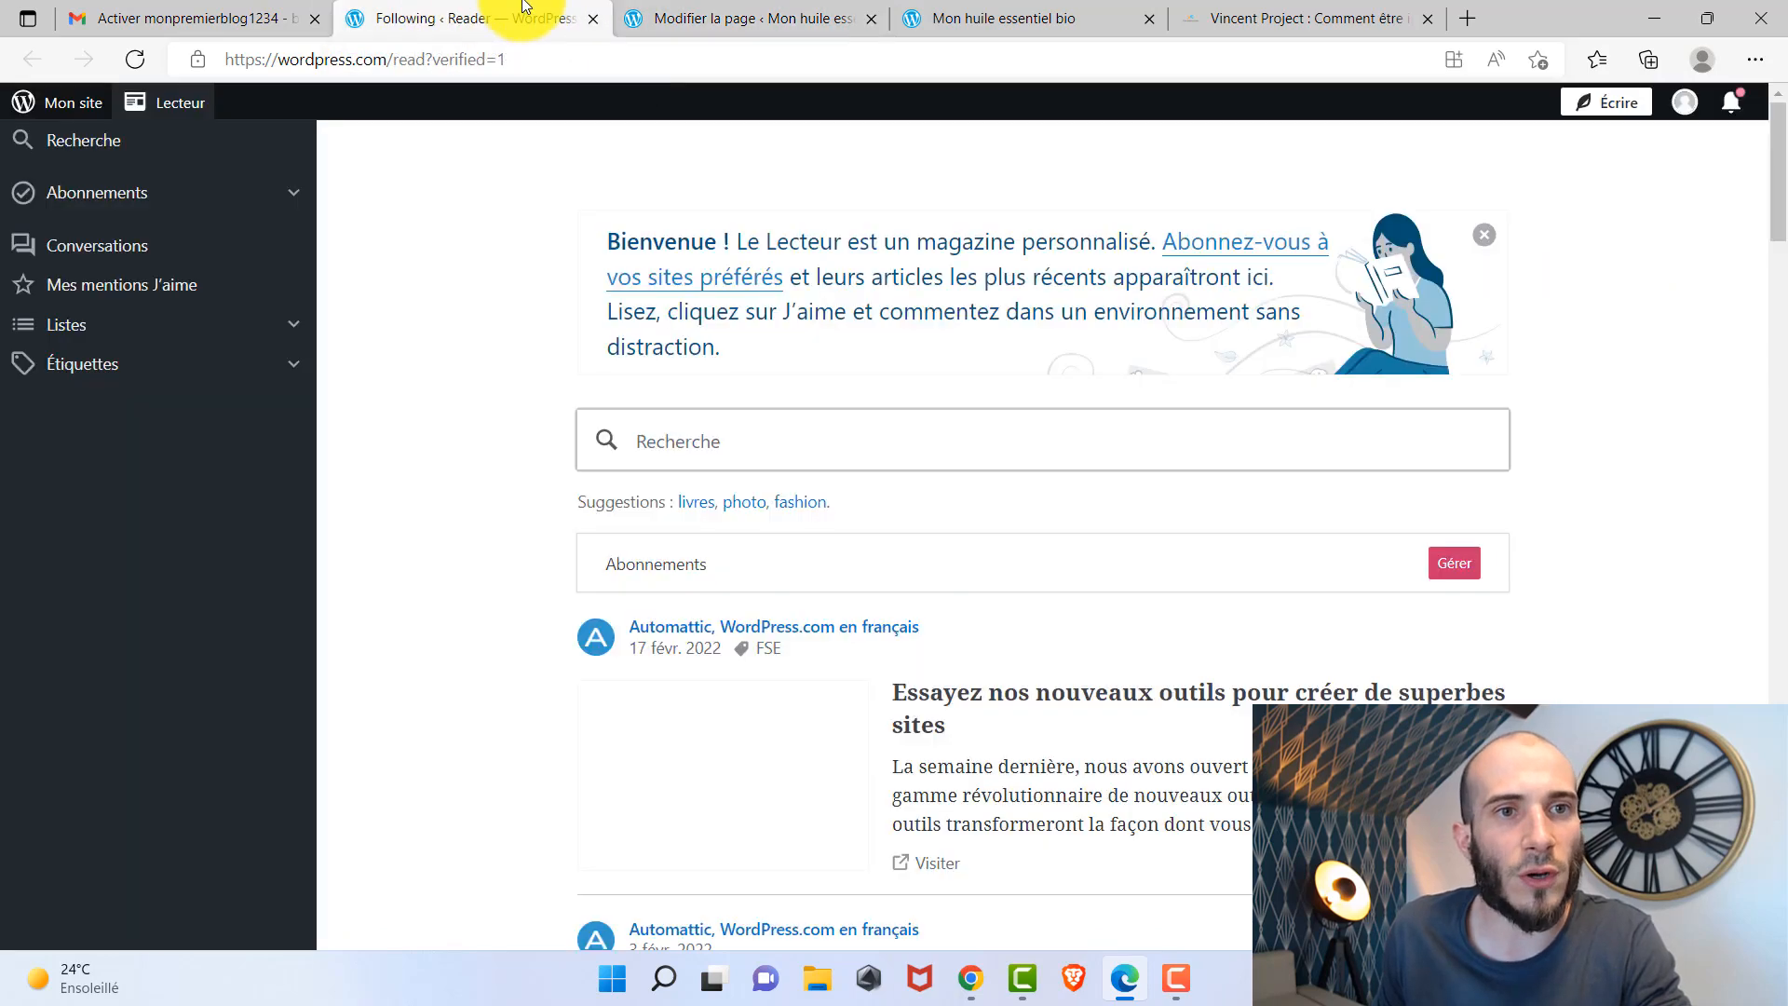
pyautogui.click(708, 19)
pyautogui.click(34, 117)
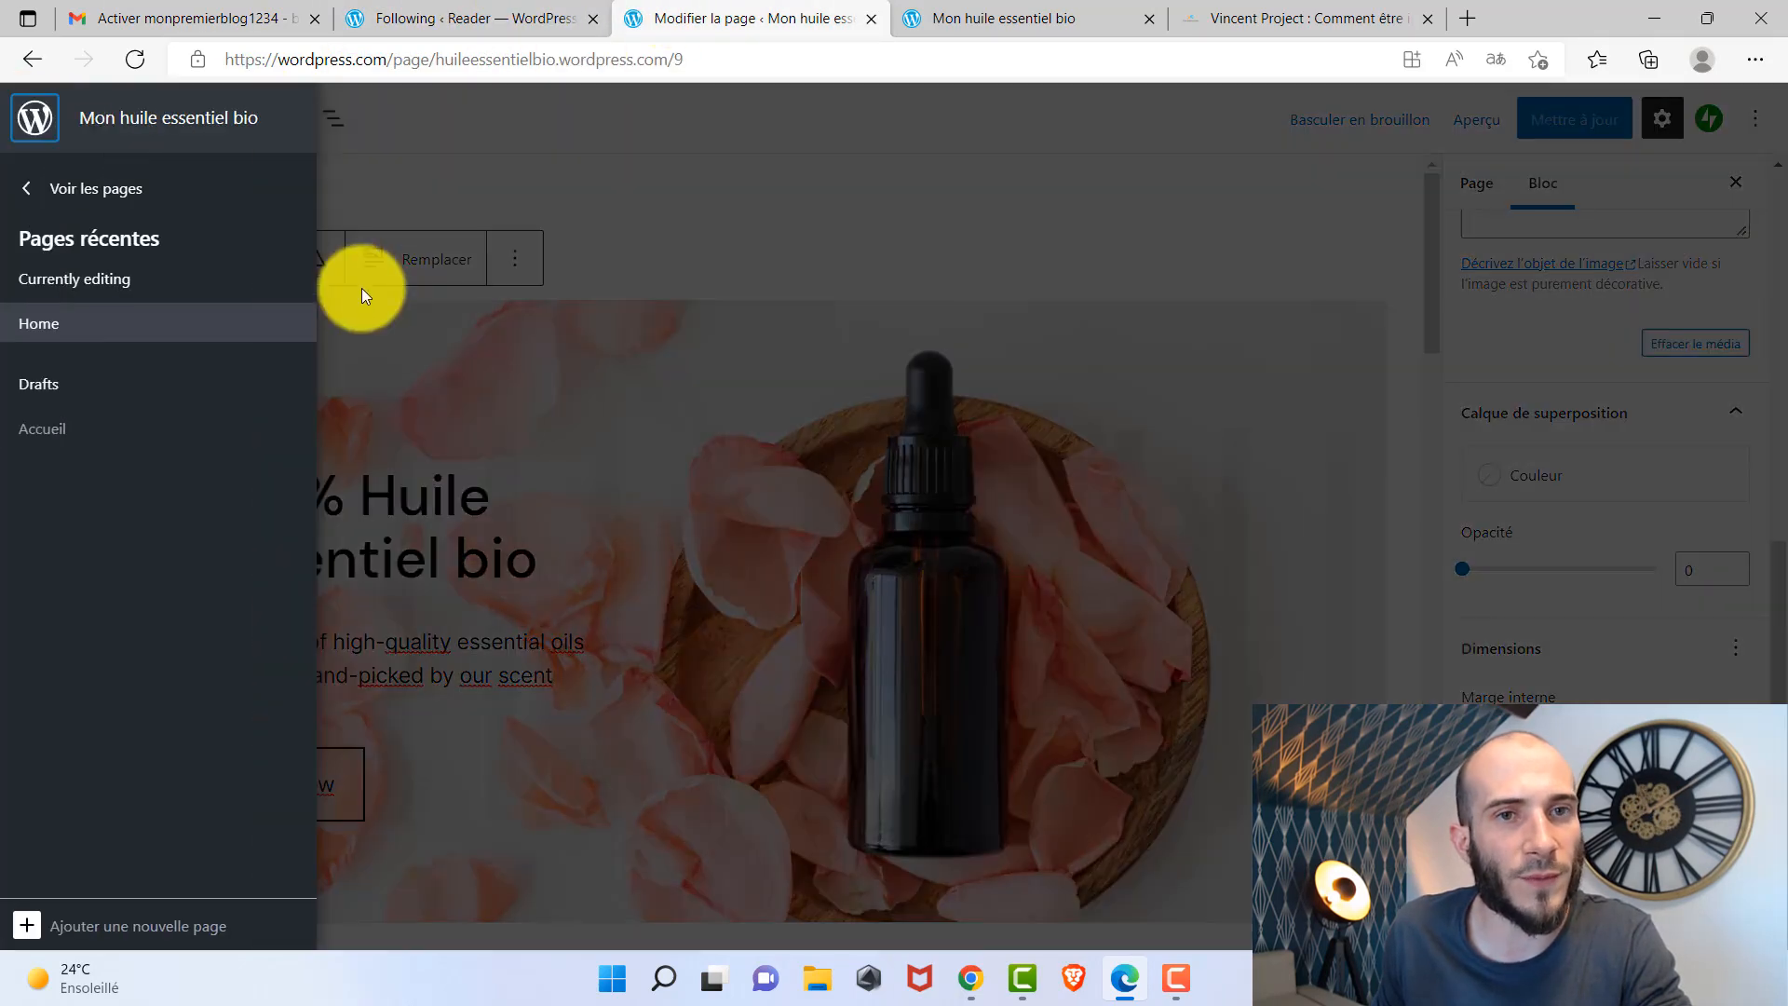
pyautogui.click(103, 188)
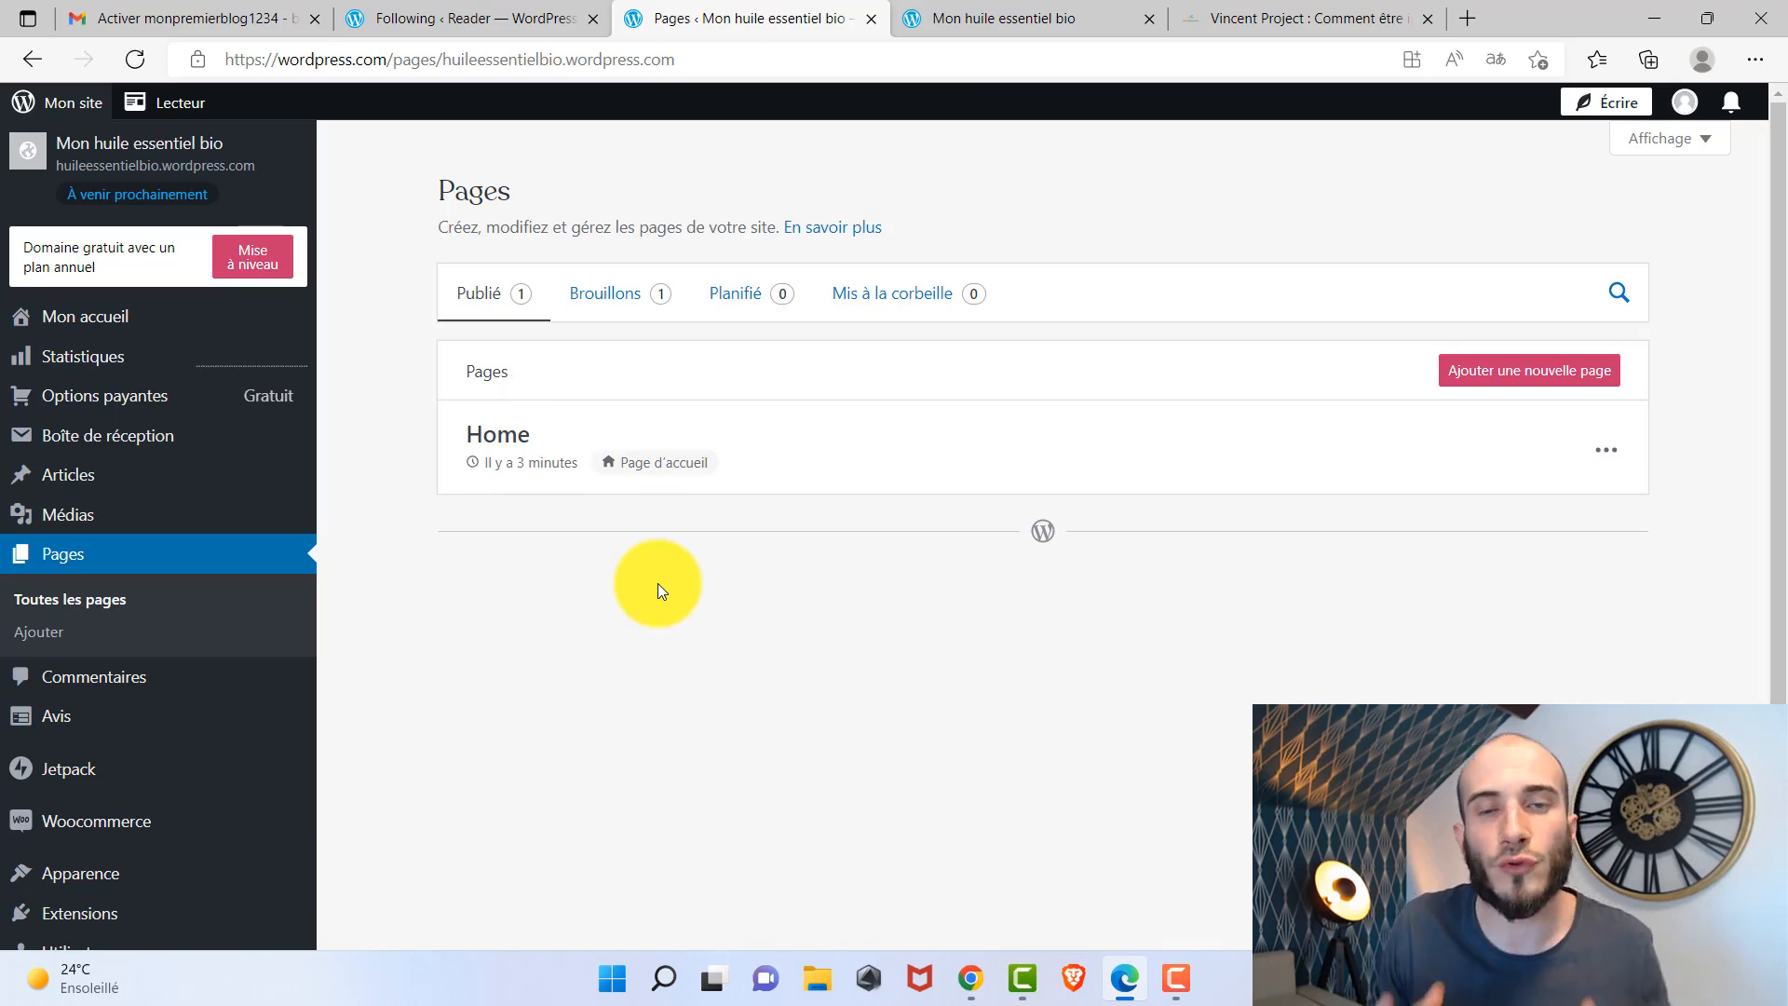
# View the site's public homepage, and open the article list to look over the site's administration sections.
pyautogui.click(989, 15)
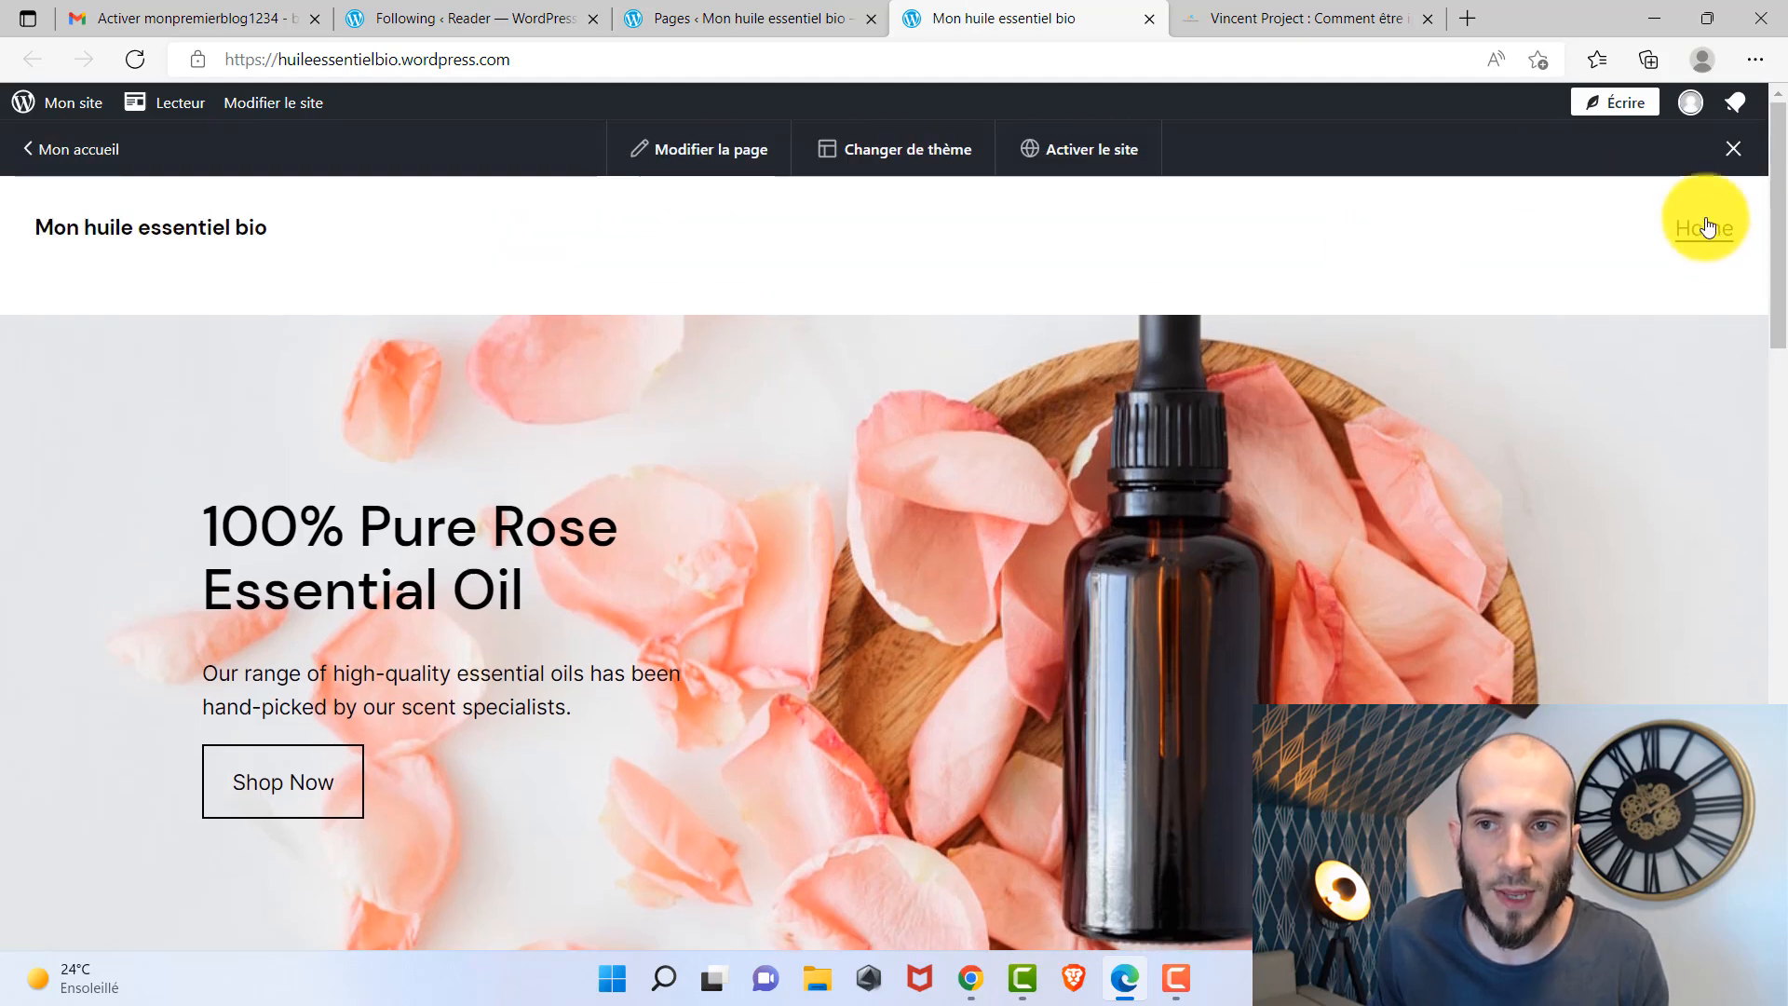
pyautogui.click(641, 9)
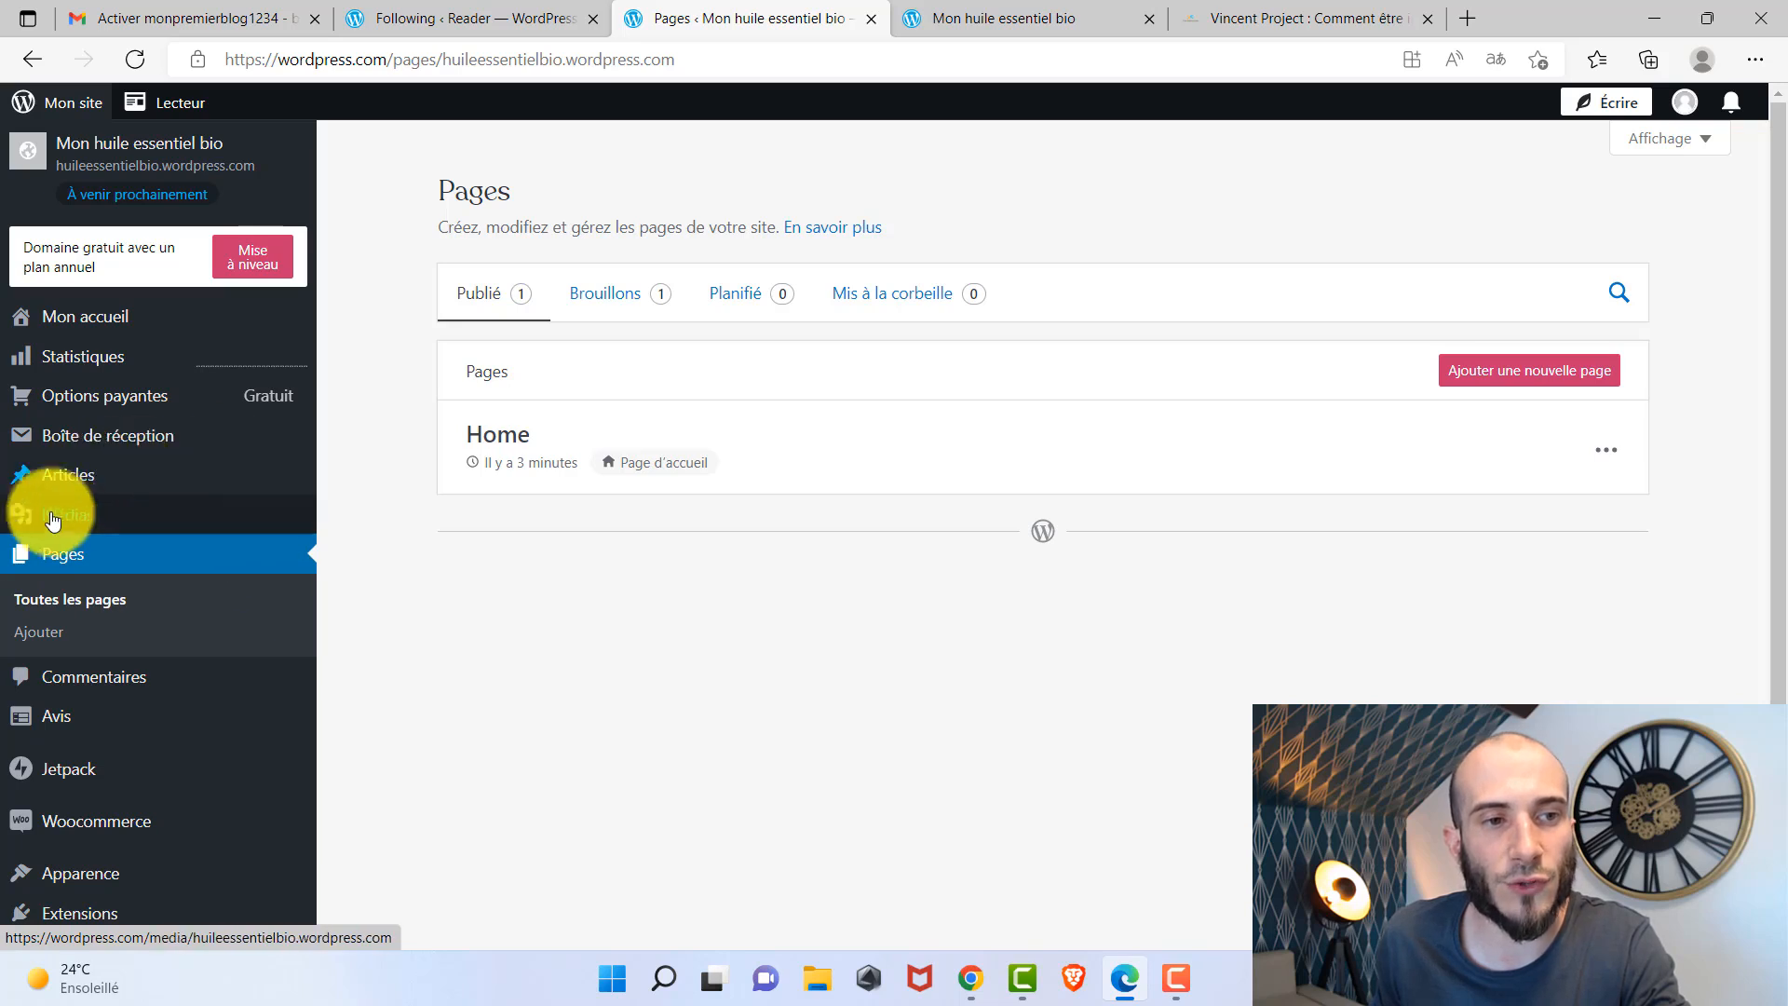
pyautogui.moveTo(75, 480)
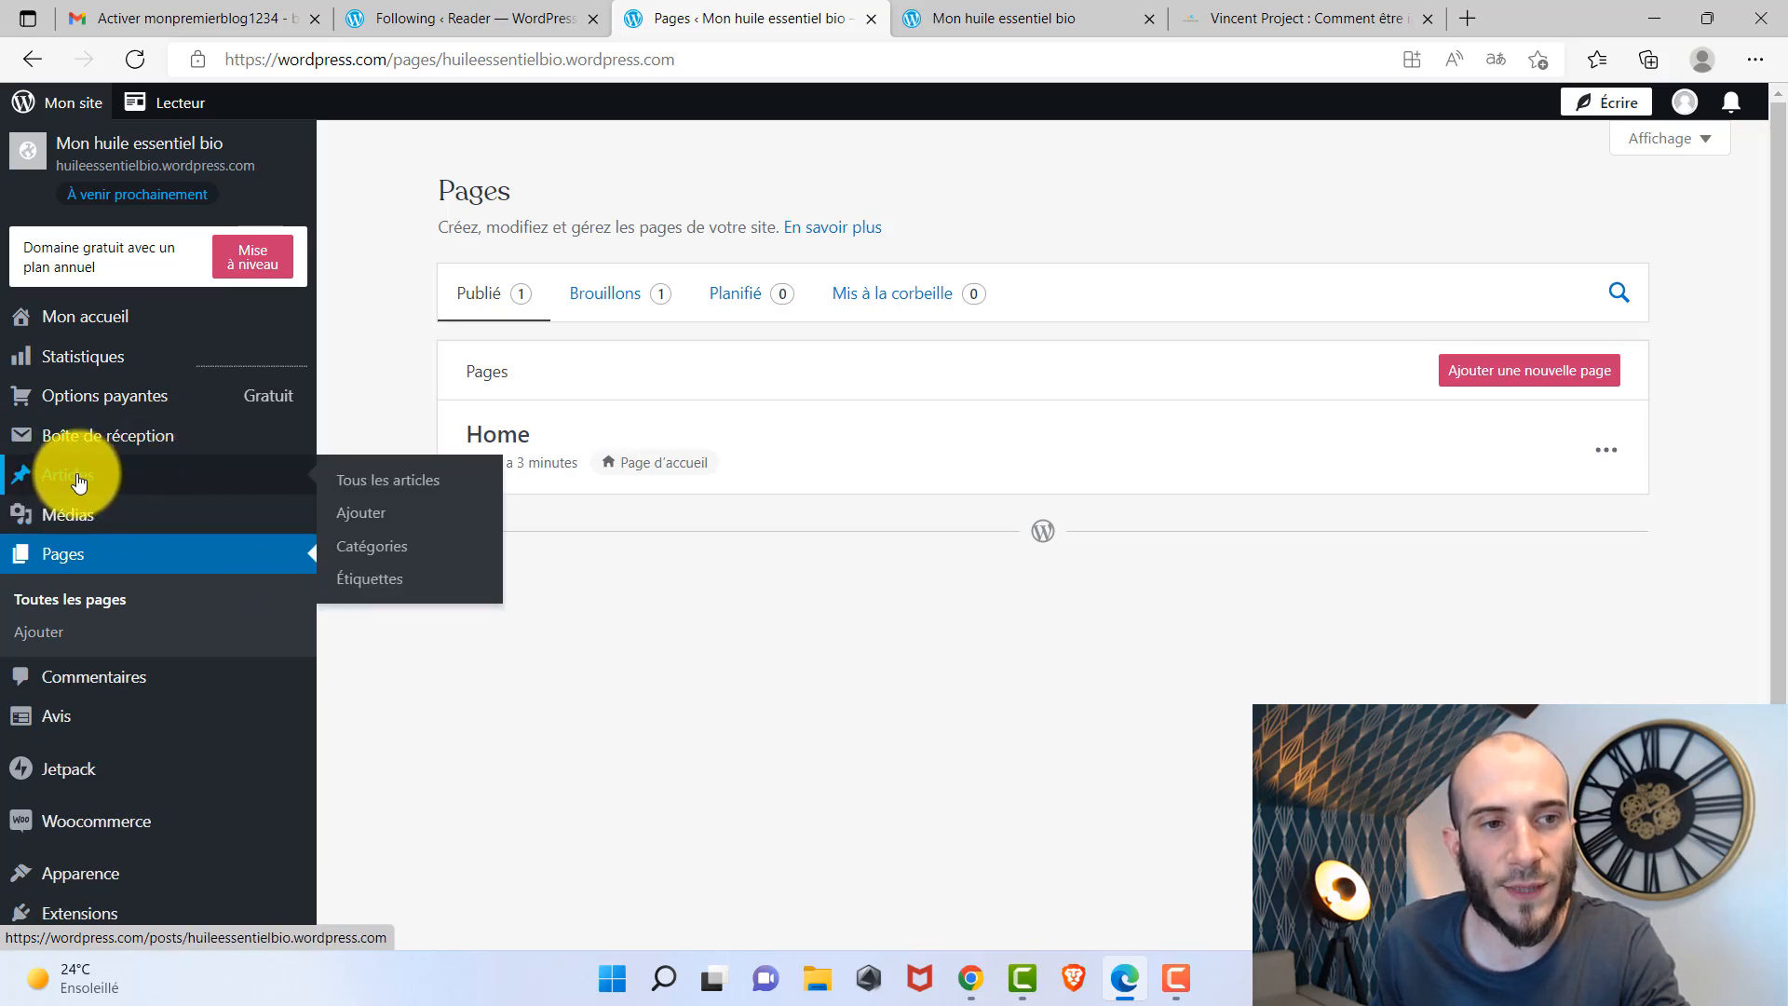
pyautogui.click(72, 475)
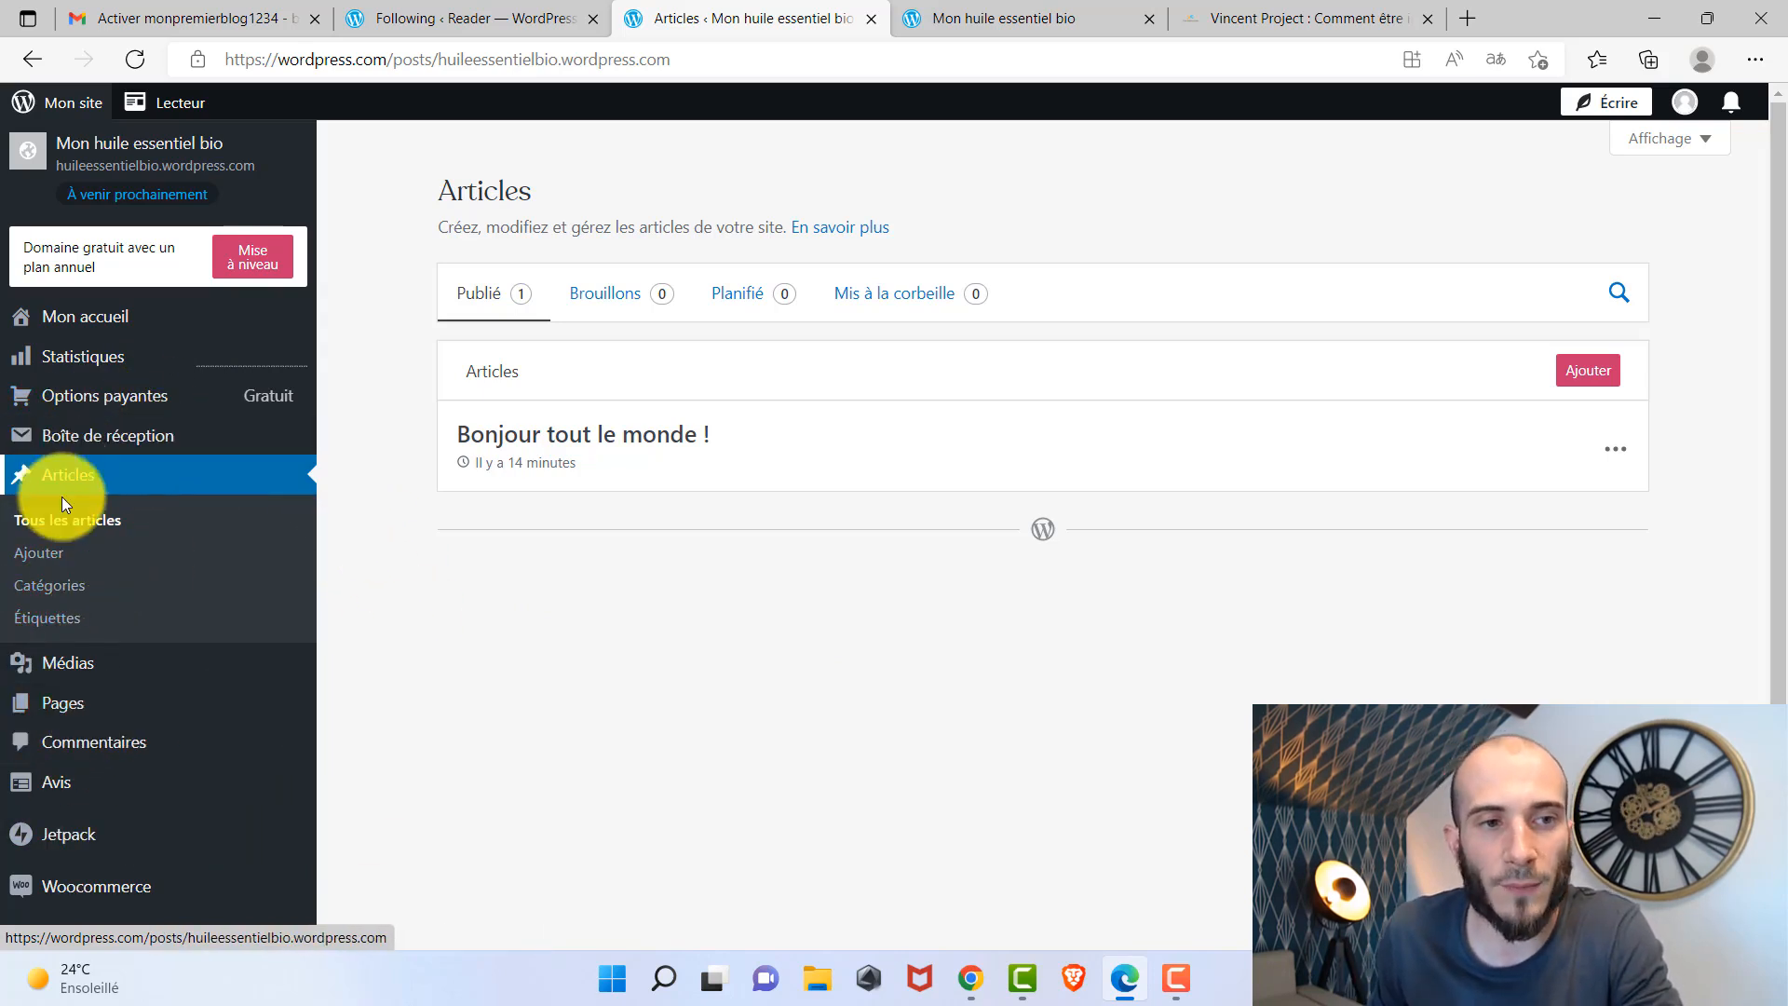
pyautogui.scroll(-3, 217, 423)
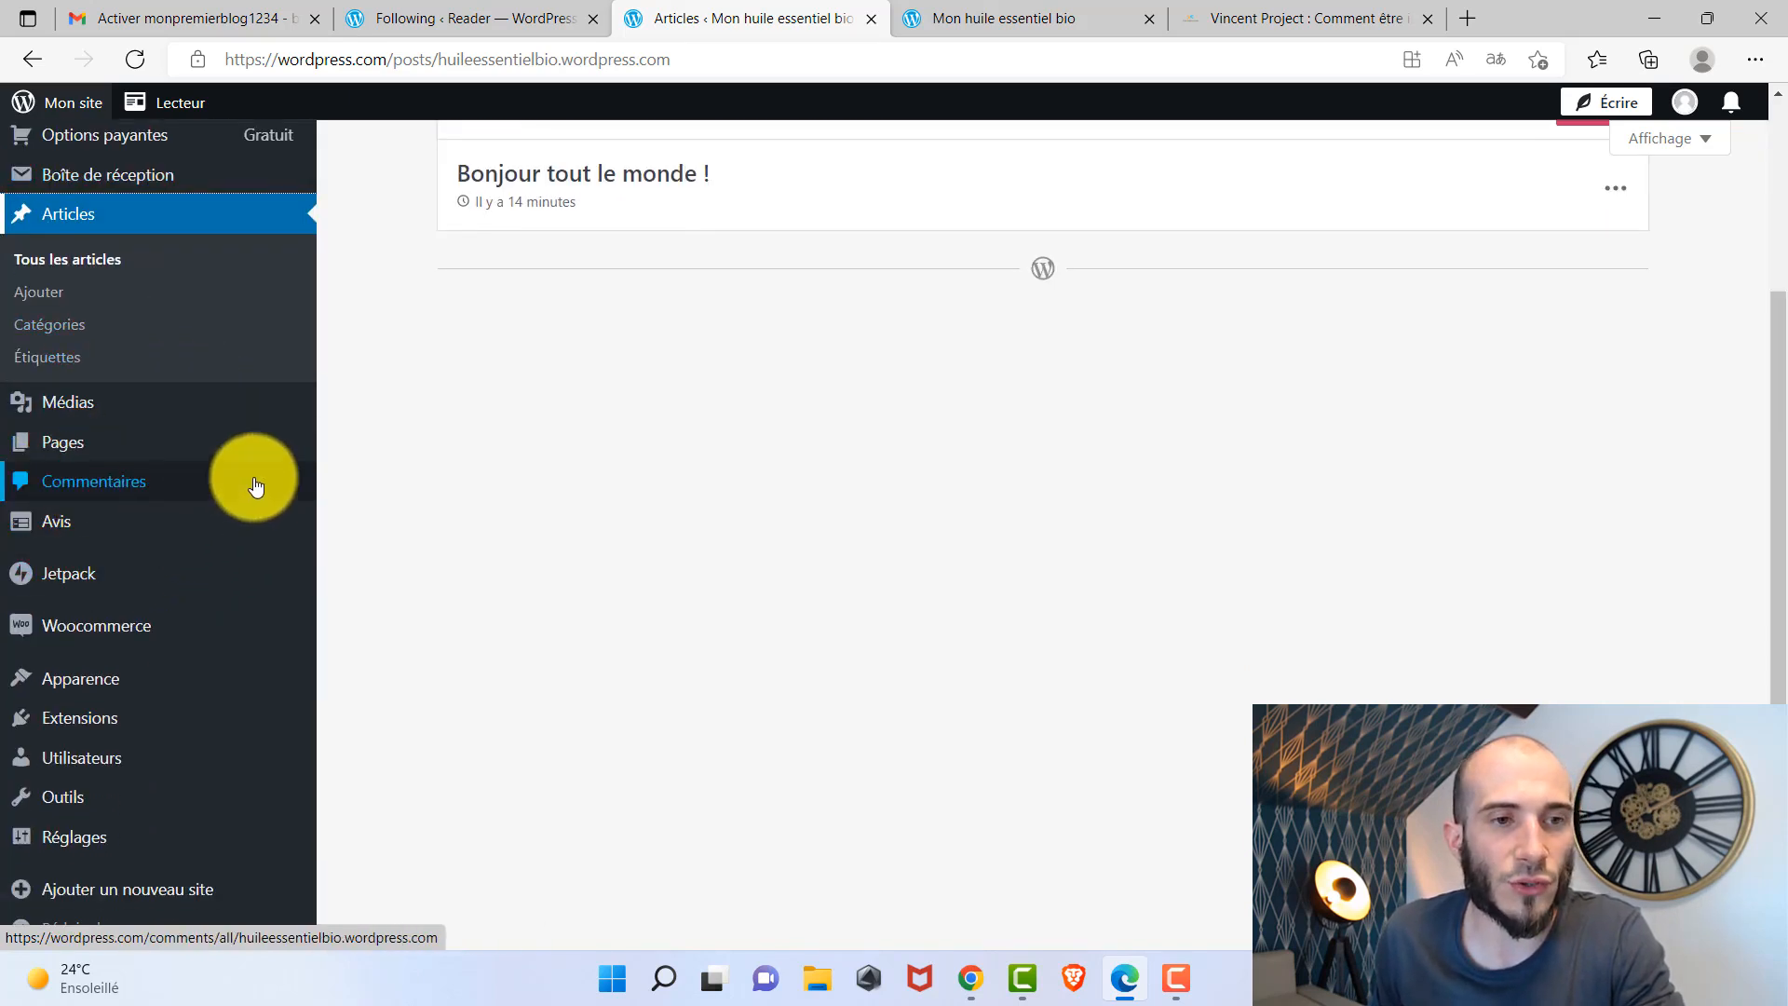
pyautogui.scroll(-1, 84, 522)
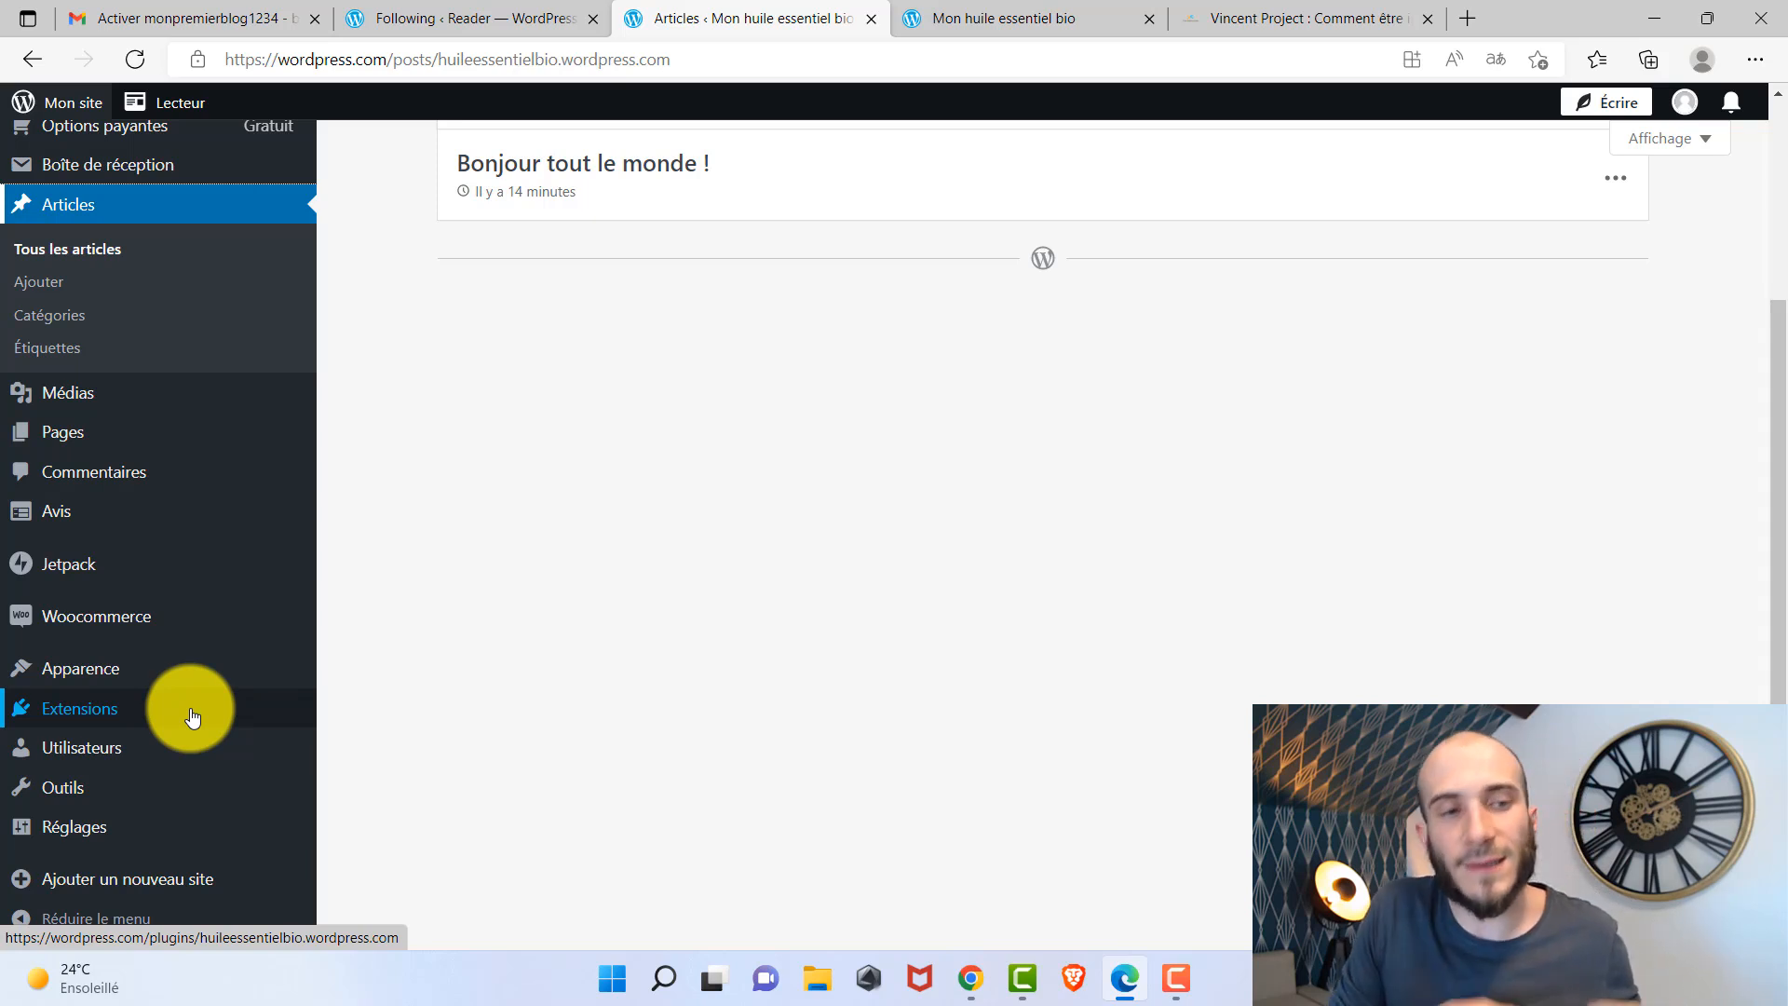
pyautogui.scroll(3, 624, 687)
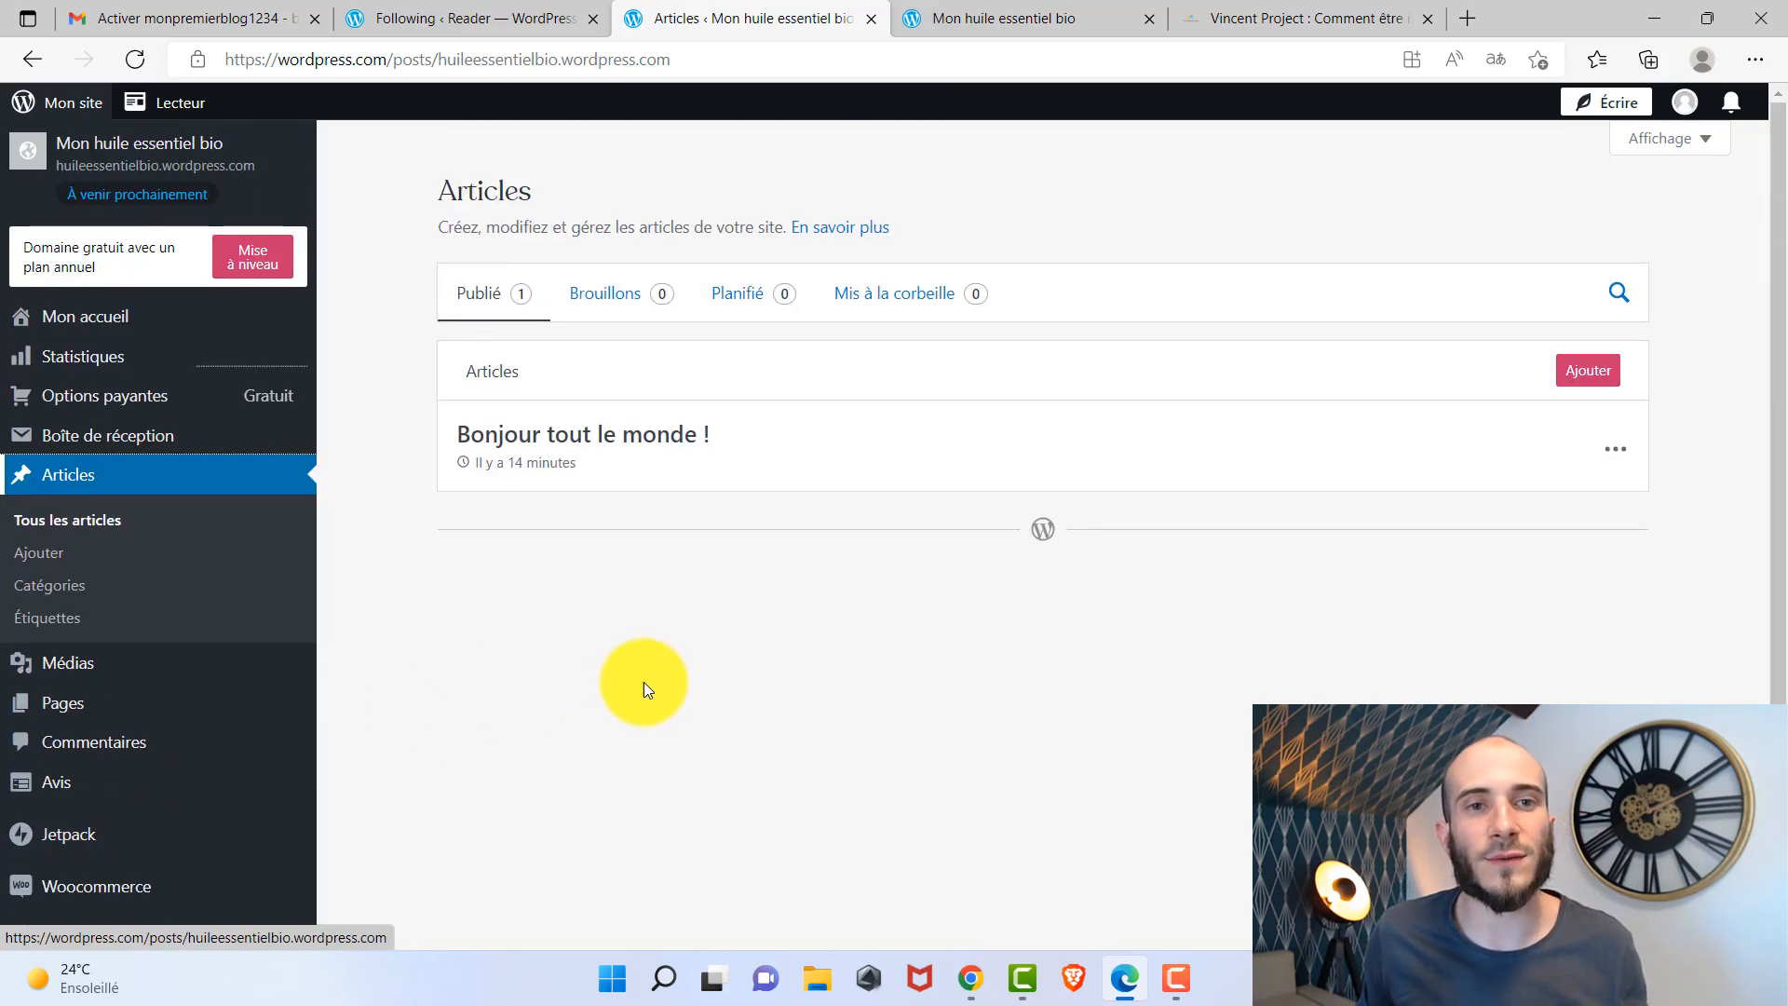